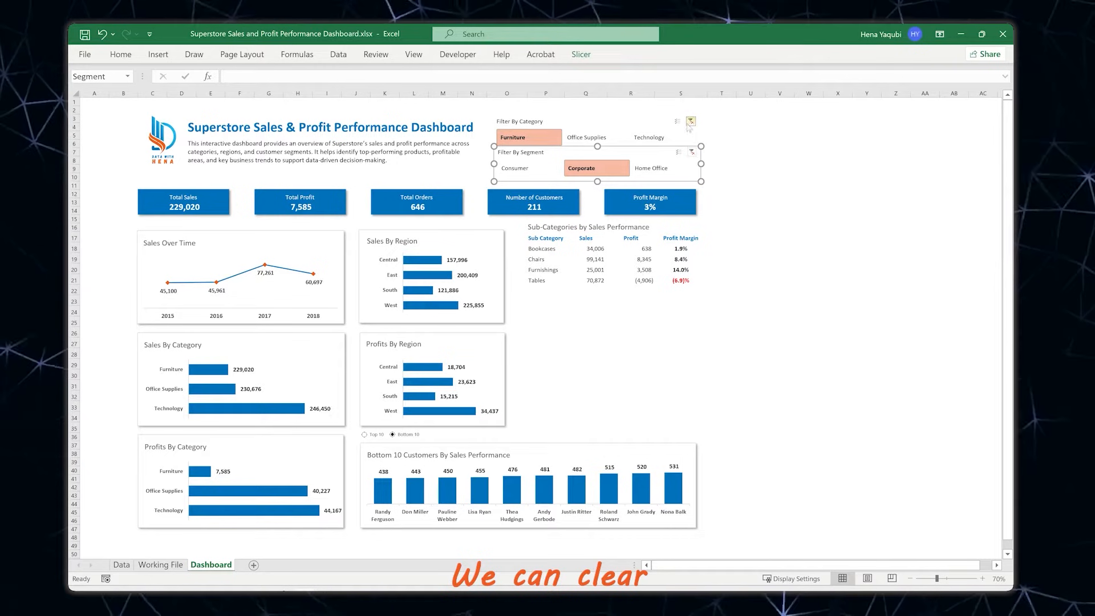
Clear the Filter By Category slicer's selection on the finished Superstore dashboard and deselect the slicer
{"action": "left_click", "coordinate": [689, 120]}
{"action": "left_click", "coordinate": [780, 313]}
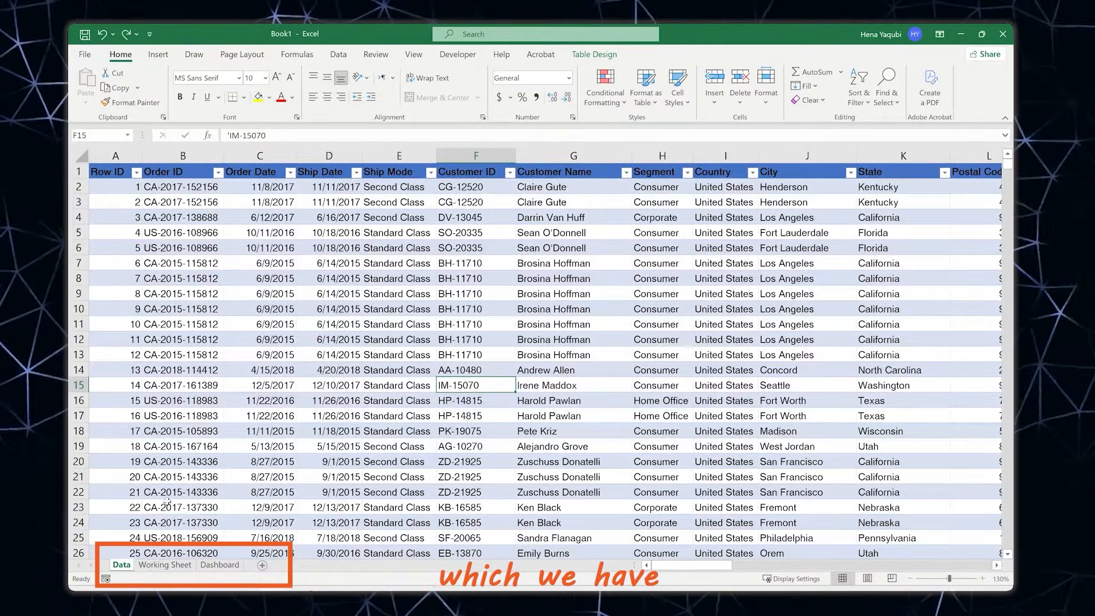
Look through the Working Sheet and Dashboard worksheets of the new workbook and return to the Data sheet
{"action": "left_click", "coordinate": [179, 565]}
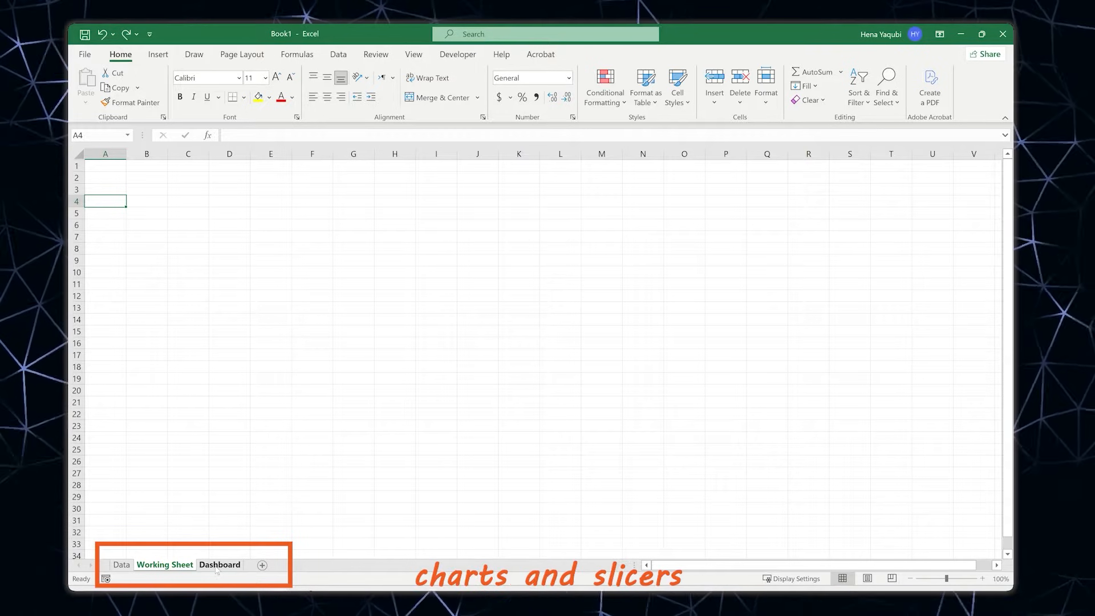
{"action": "left_click", "coordinate": [218, 565]}
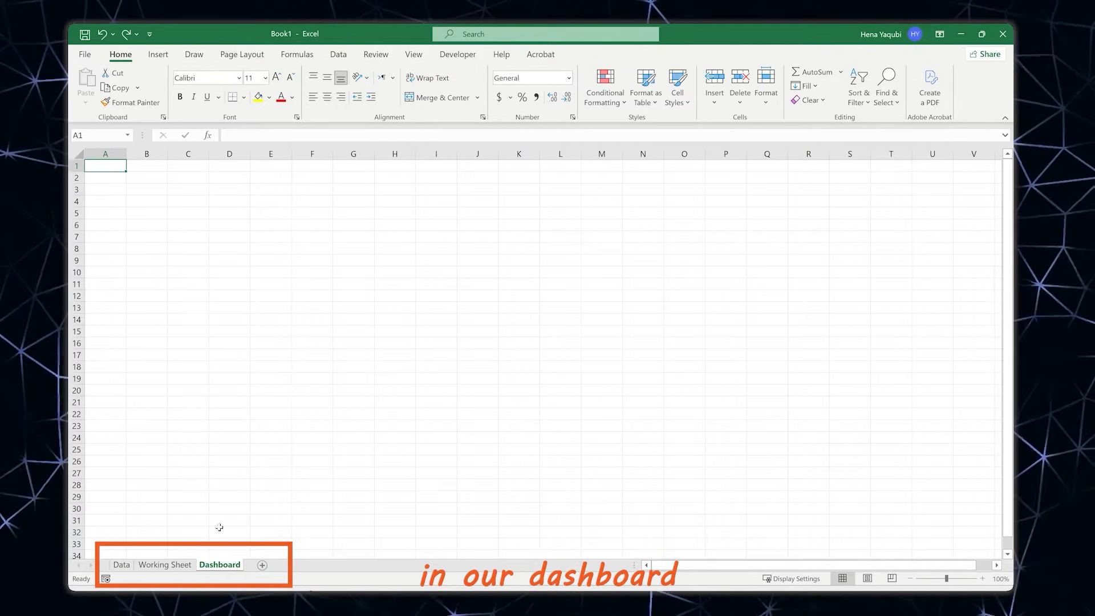
{"action": "left_click", "coordinate": [121, 566]}
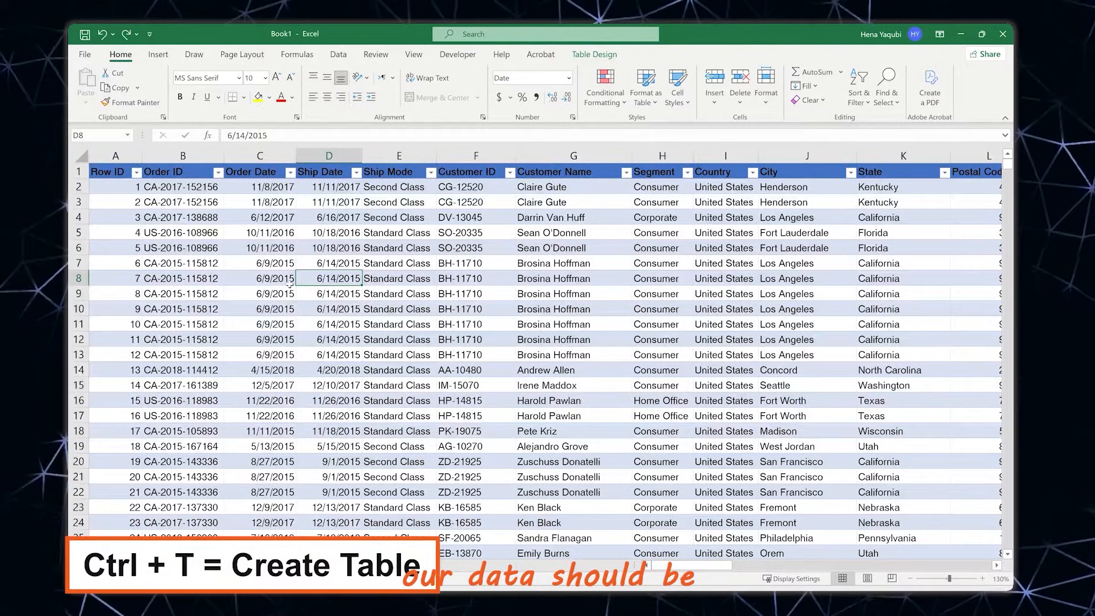
Create a PivotTable from Source_Data at cell A3 of the existing Working Sheet, with the data added to the Data Model
{"action": "left_click", "coordinate": [158, 54]}
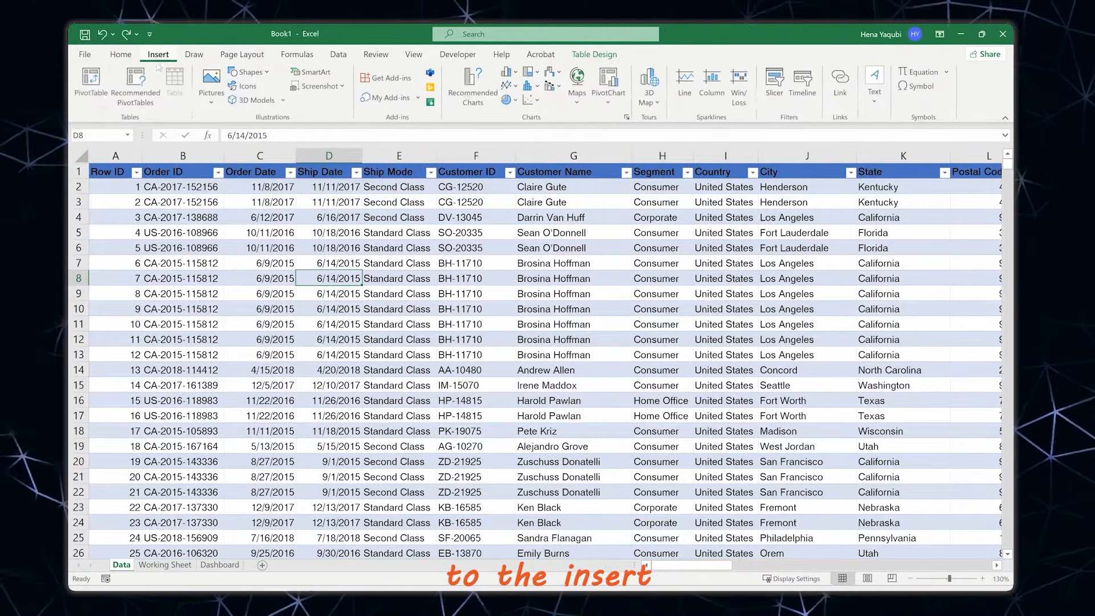
{"action": "left_click", "coordinate": [94, 109]}
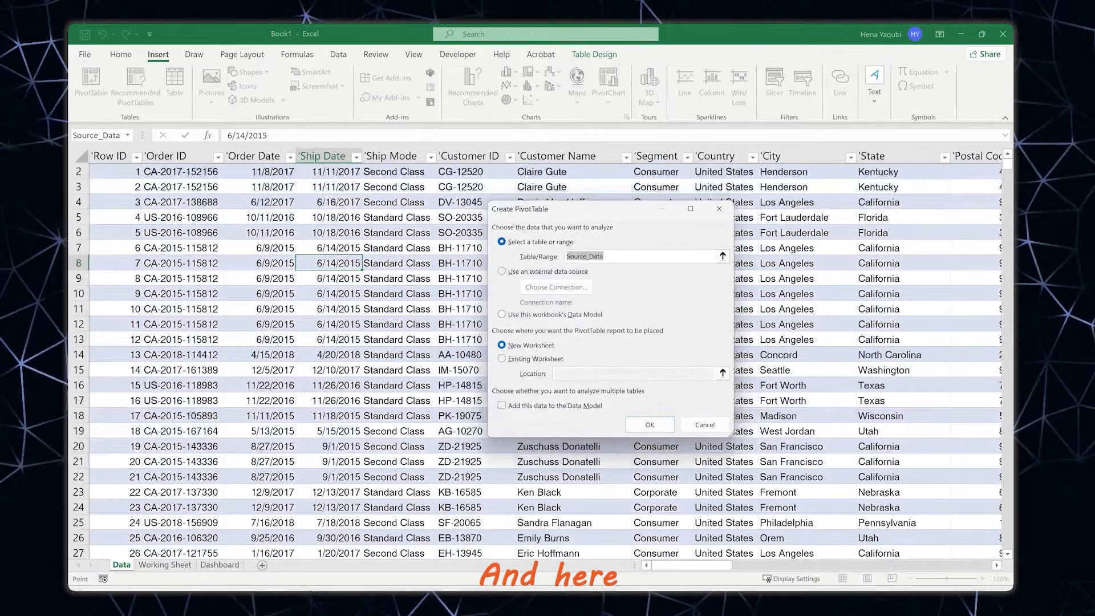
{"action": "left_click", "coordinate": [535, 359]}
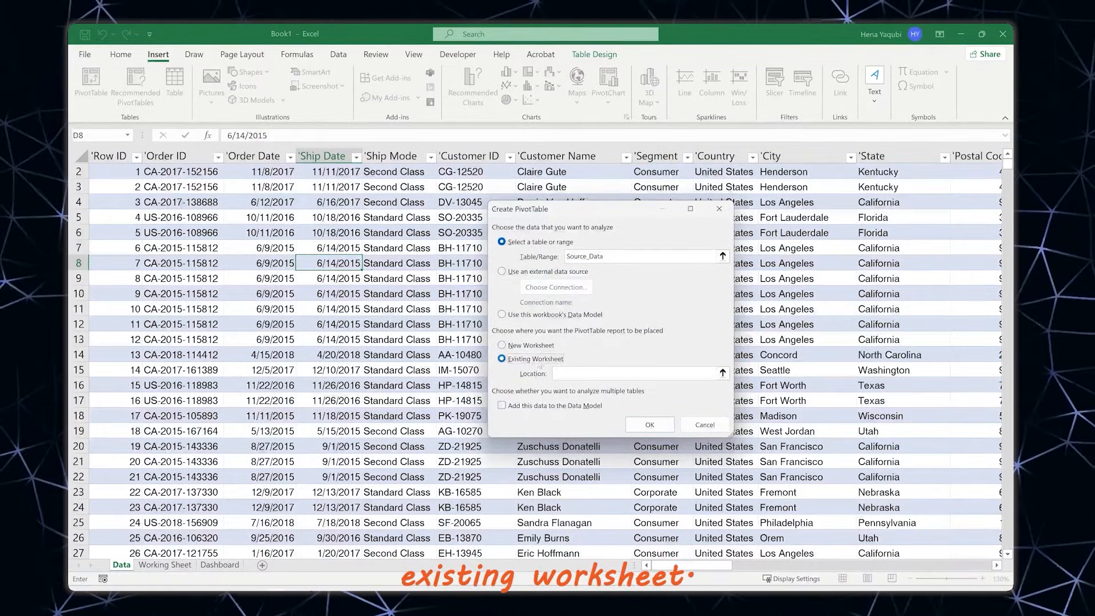
{"action": "left_click", "coordinate": [723, 373]}
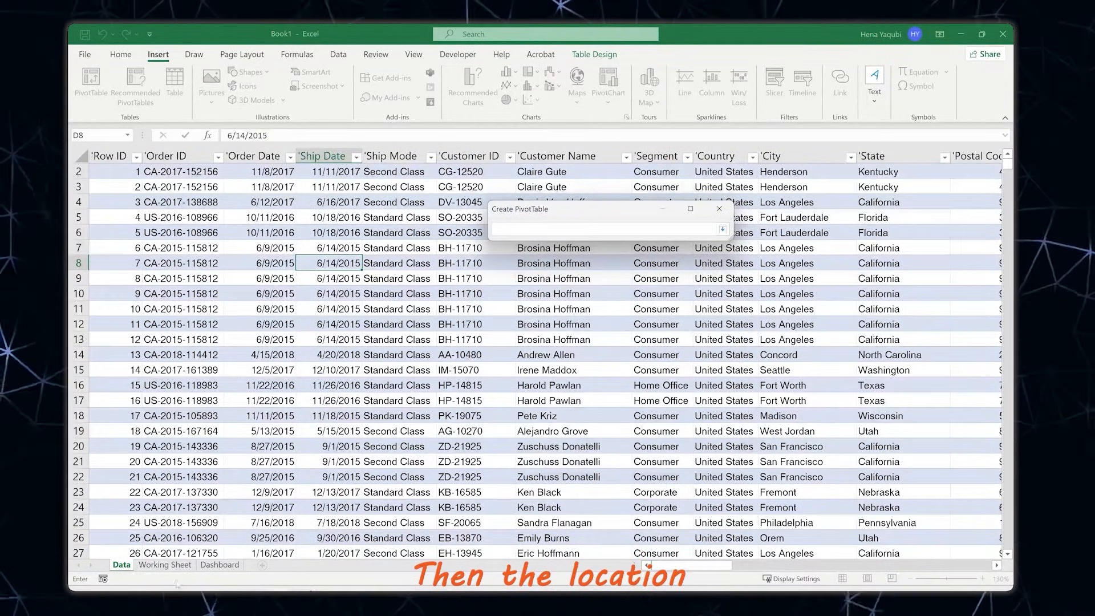
{"action": "left_click", "coordinate": [186, 567]}
{"action": "left_click", "coordinate": [112, 192]}
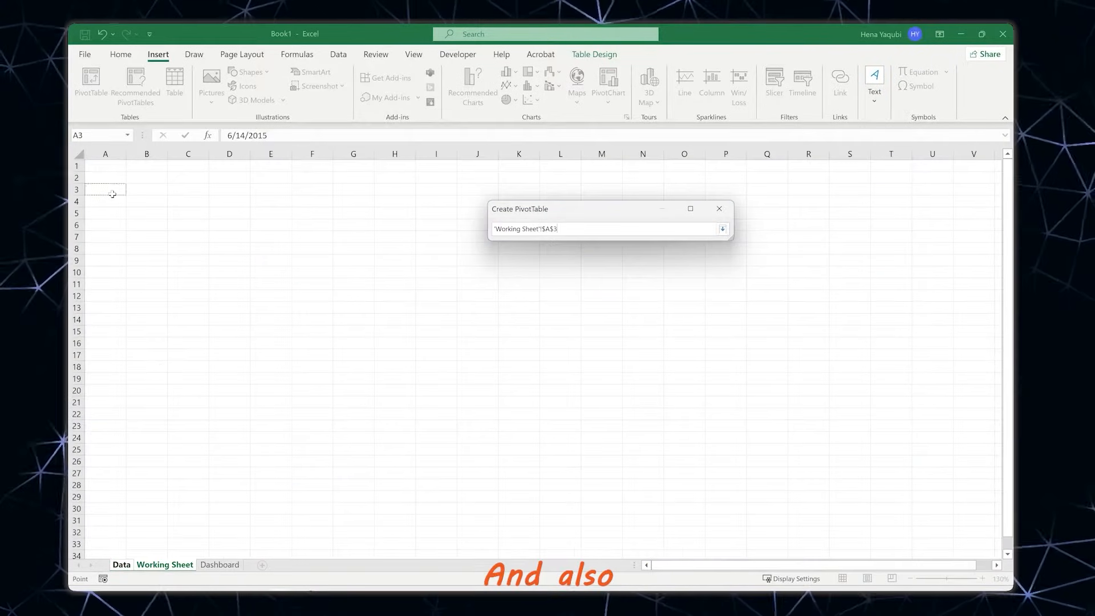
{"action": "left_click", "coordinate": [723, 229]}
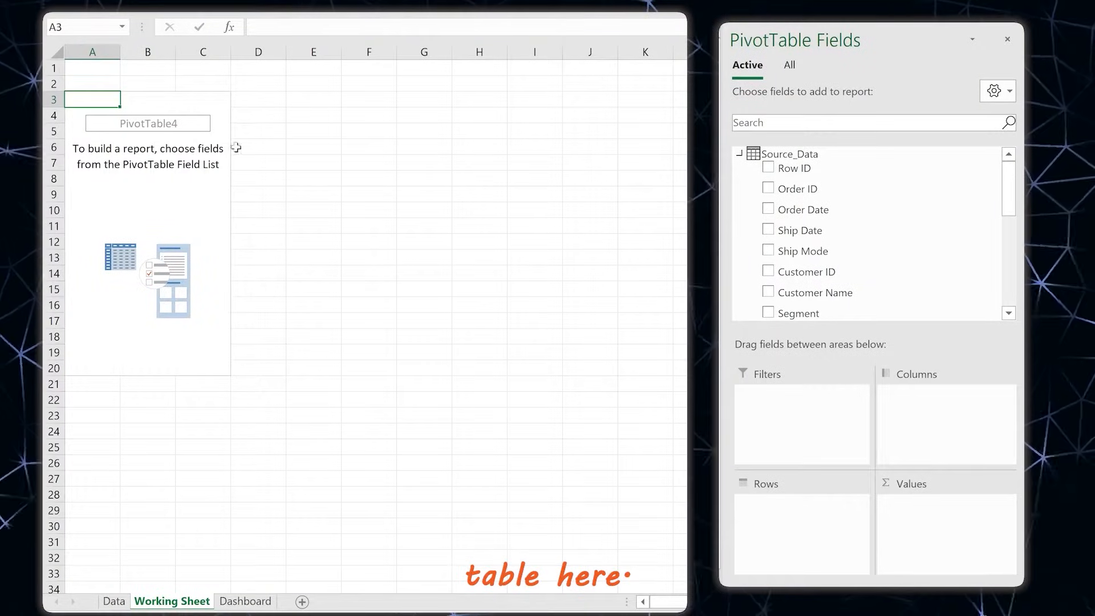
Add the Sales and Profit fields to the PivotTable as summed values
{"action": "left_click", "coordinate": [799, 129]}
{"action": "type", "text": "sale"}
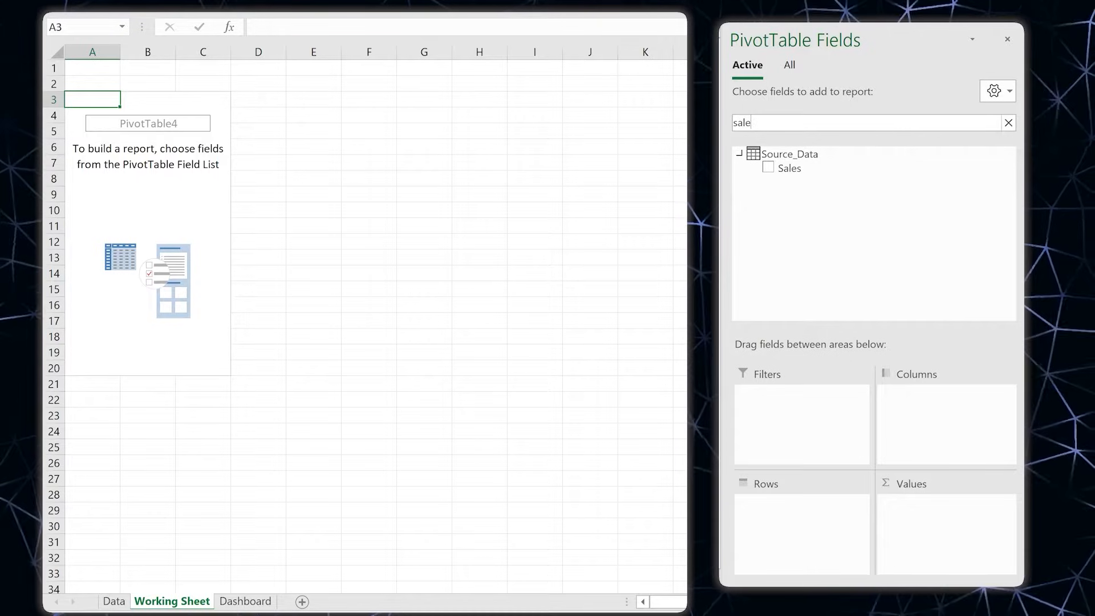
{"action": "left_click", "coordinate": [768, 167]}
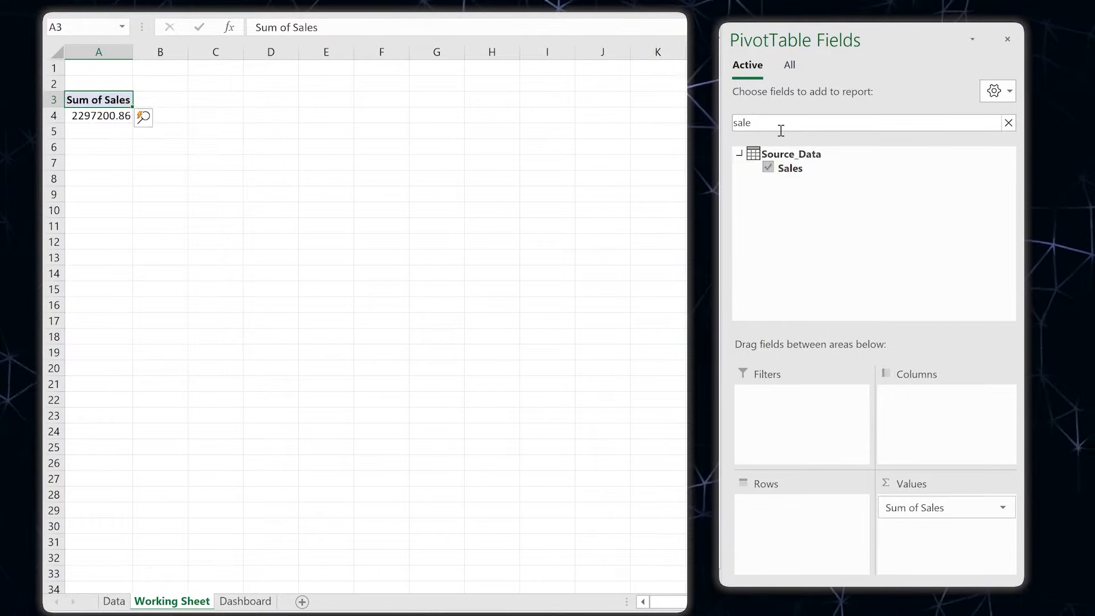
{"action": "key", "text": "BackSpace"}
{"action": "key", "text": "BackSpace"}
{"action": "key", "text": "BackSpace"}
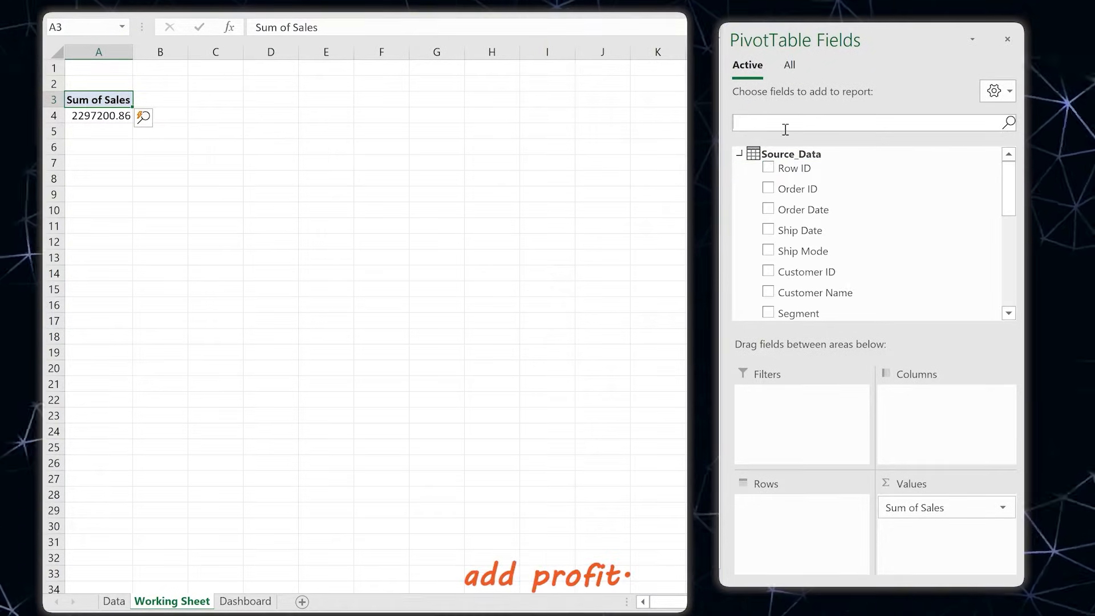
{"action": "type", "text": "pro"}
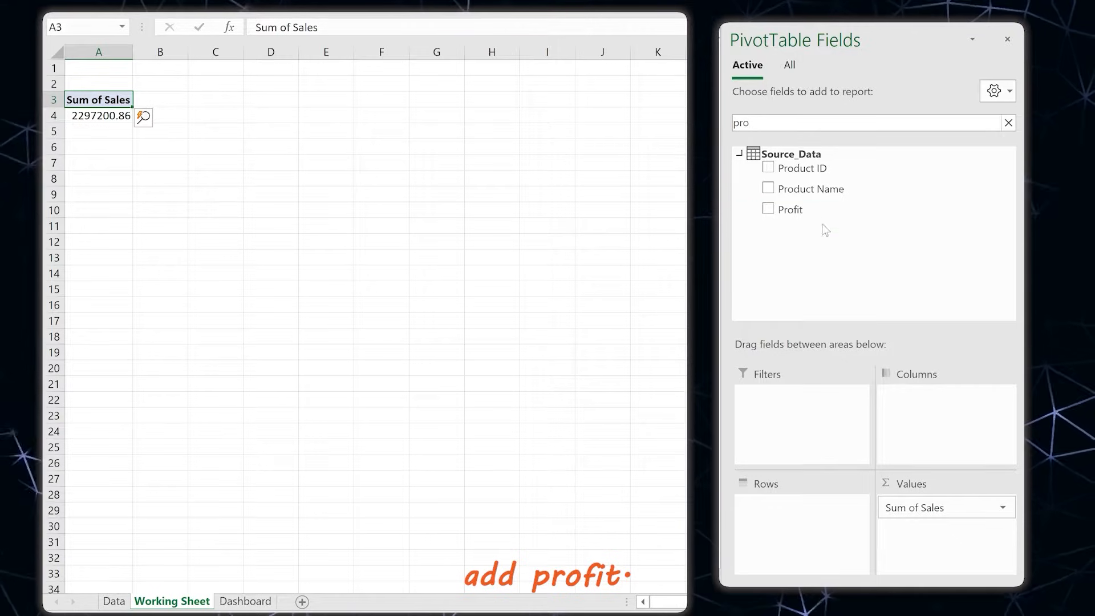
{"action": "left_click", "coordinate": [769, 209]}
Add the Order ID field to the PivotTable and place it in the values as a count
{"action": "key", "text": "BackSpace"}
{"action": "key", "text": "BackSpace"}
{"action": "key", "text": "BackSpace"}
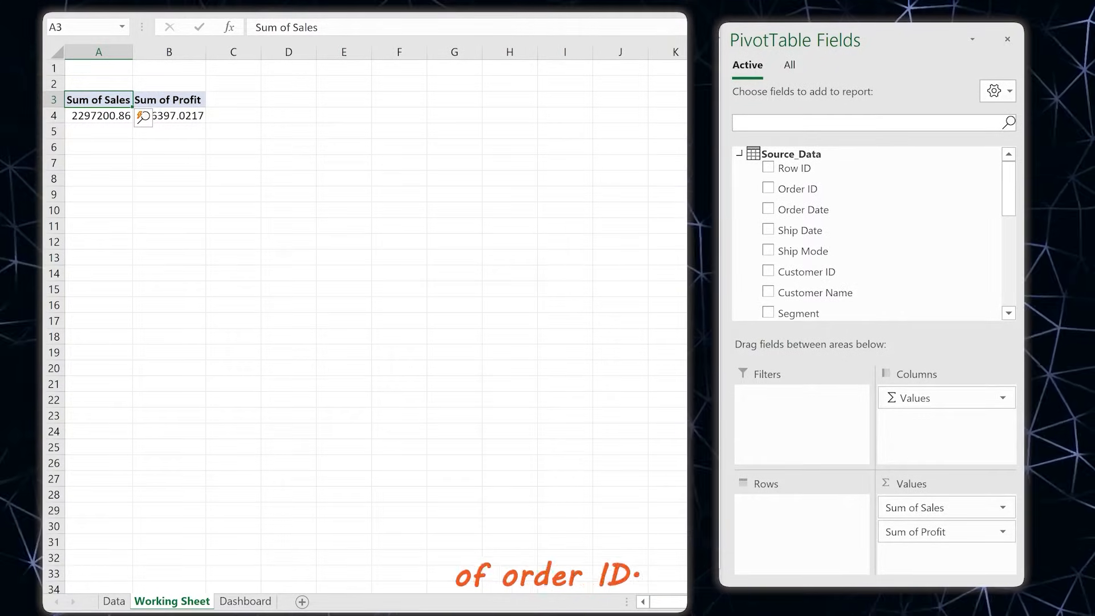
{"action": "type", "text": "ord"}
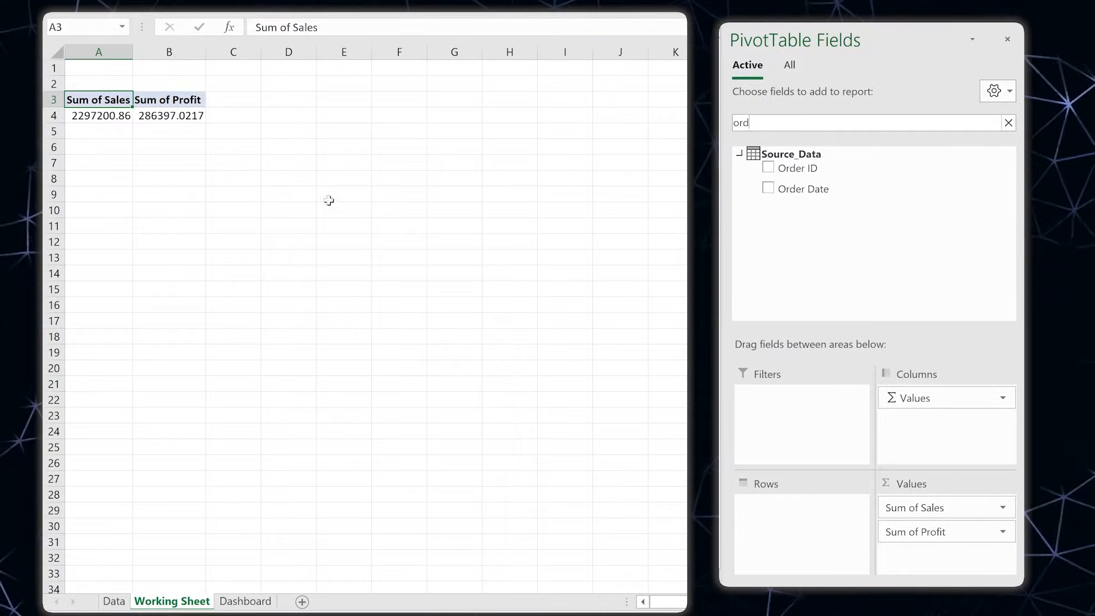
{"action": "left_click", "coordinate": [774, 170]}
{"action": "left_click_drag", "start_coordinate": [792, 511], "coordinate": [924, 556]}
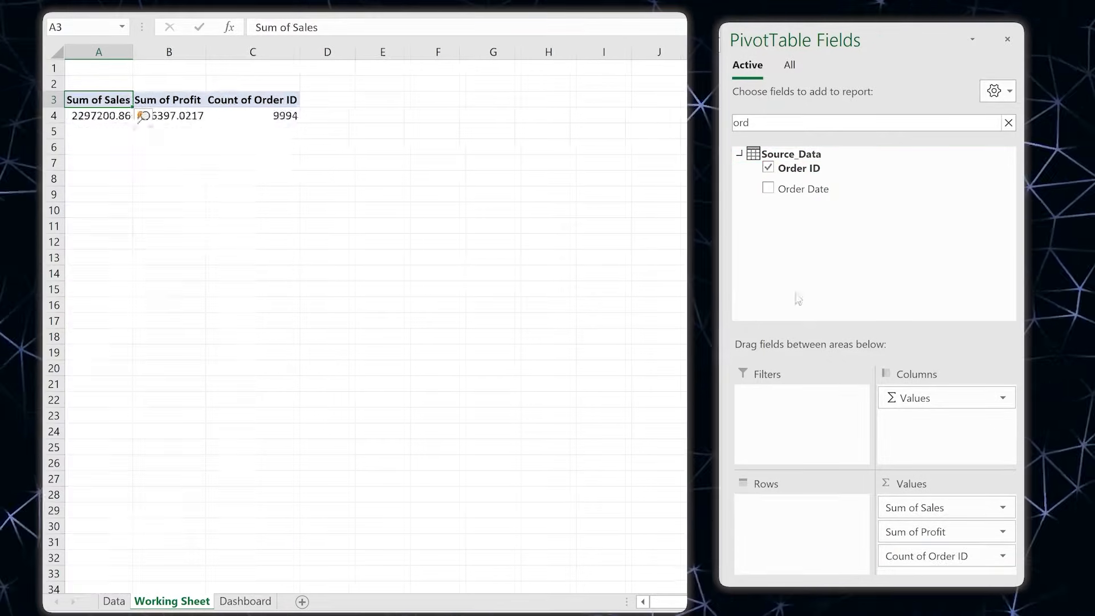
Add the Customer Name field to the PivotTable and move it from the rows to the values
{"action": "double_click", "coordinate": [759, 119]}
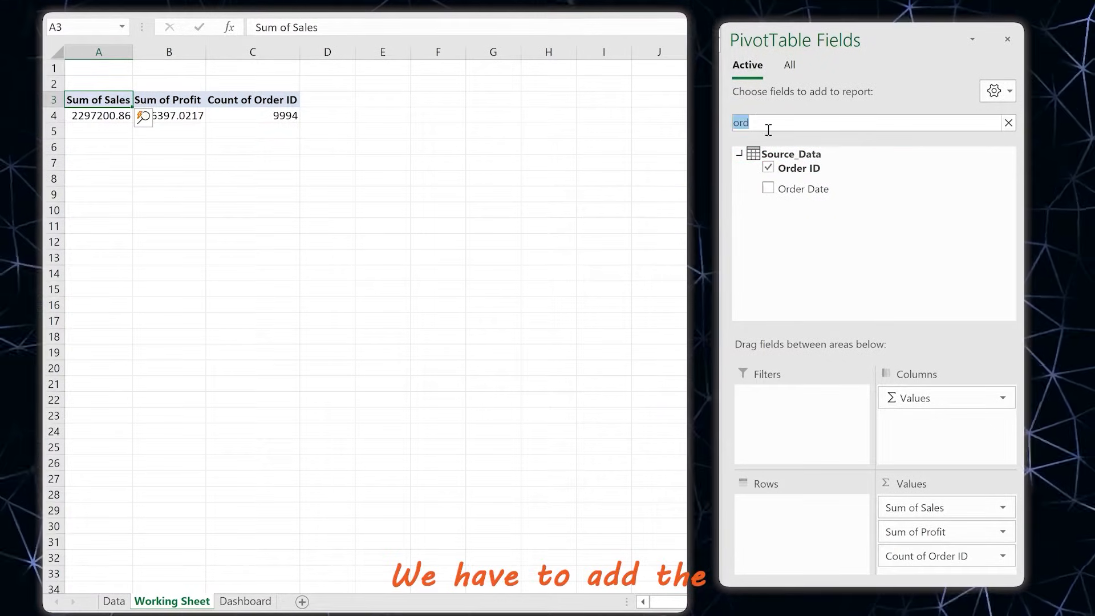
{"action": "key", "text": "BackSpace"}
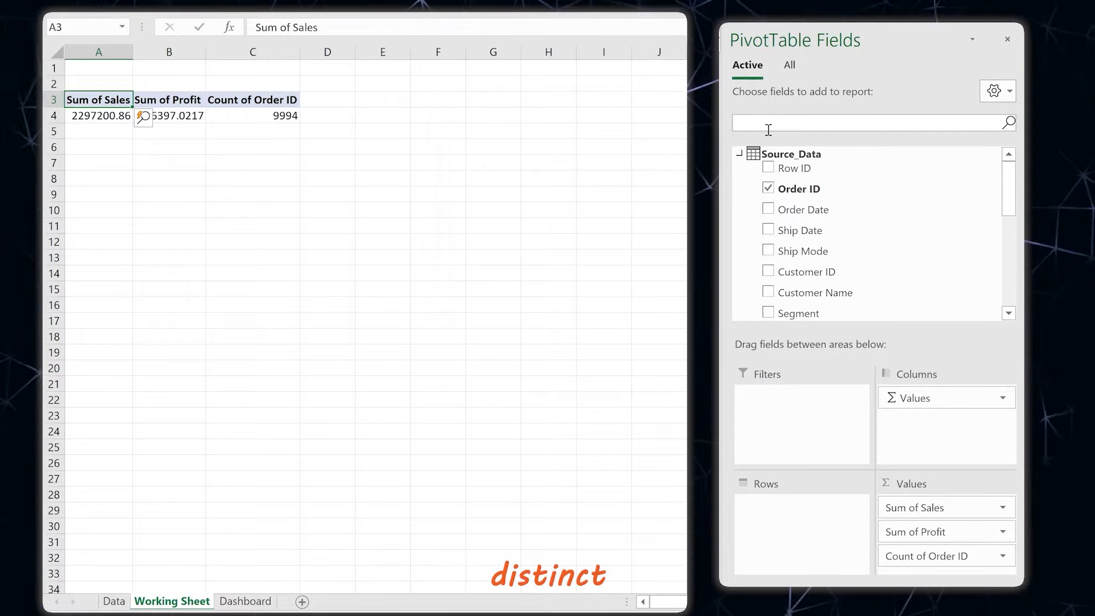
{"action": "type", "text": "cu"}
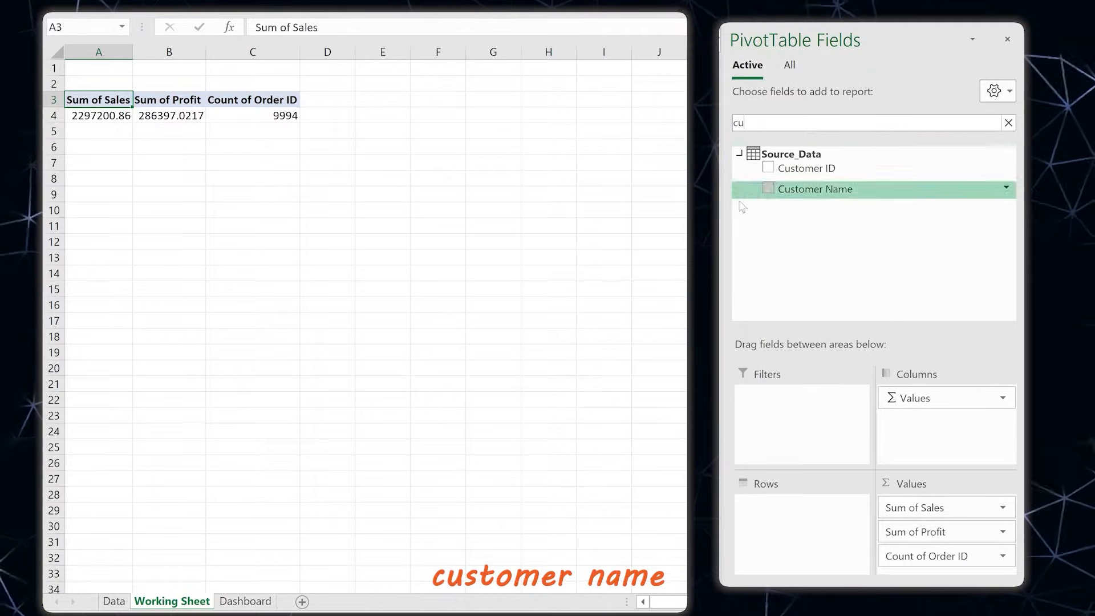
{"action": "left_click", "coordinate": [767, 187]}
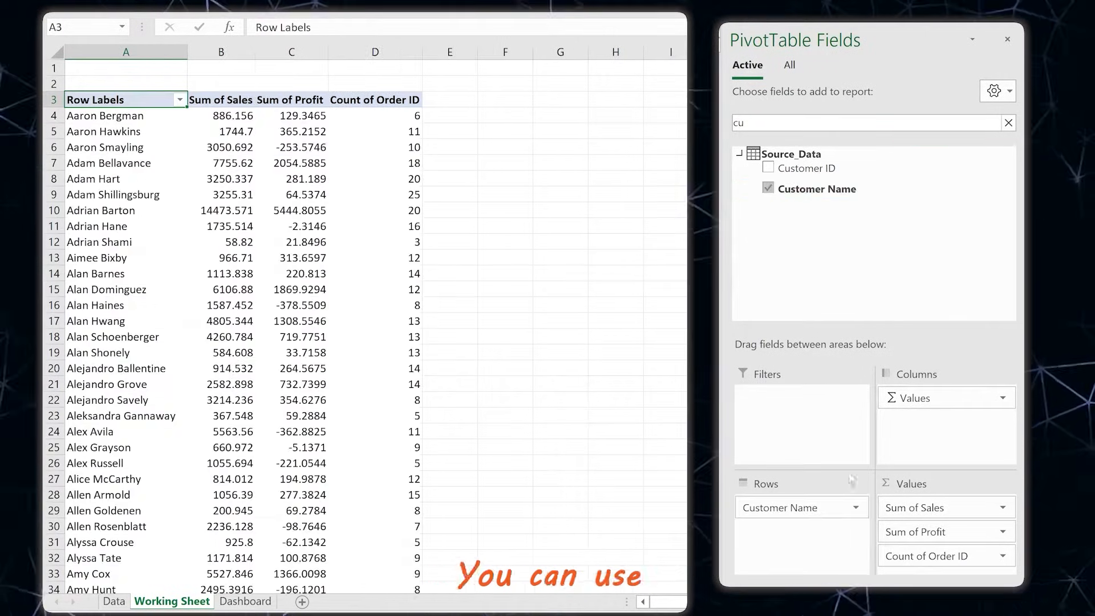
{"action": "left_click_drag", "start_coordinate": [827, 508], "coordinate": [971, 567]}
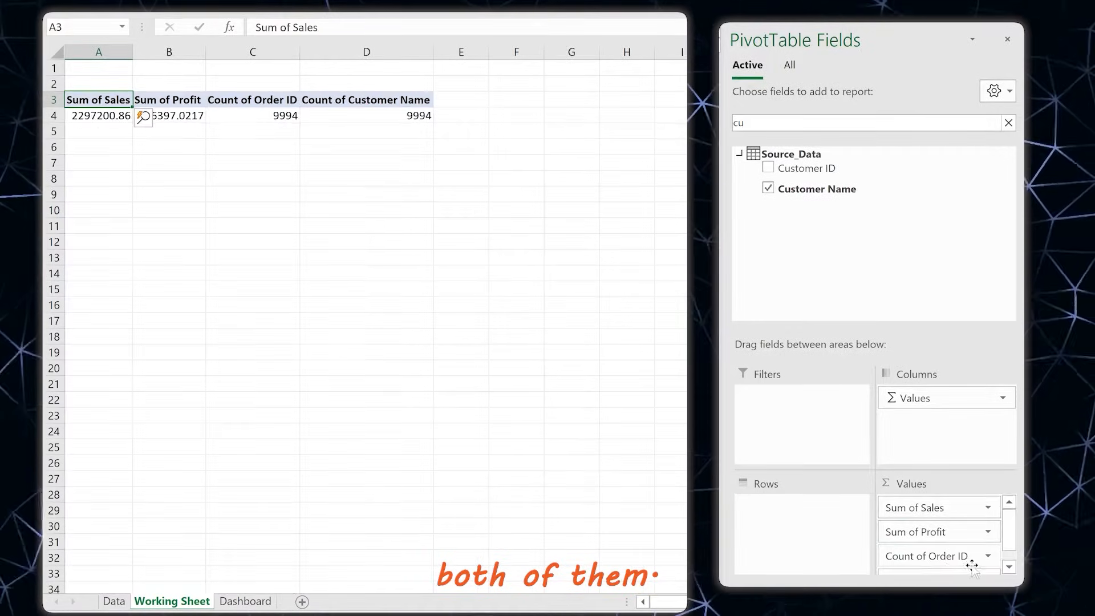
Change the Customer Name value field's summary calculation to Distinct Count
{"action": "left_click", "coordinate": [969, 564]}
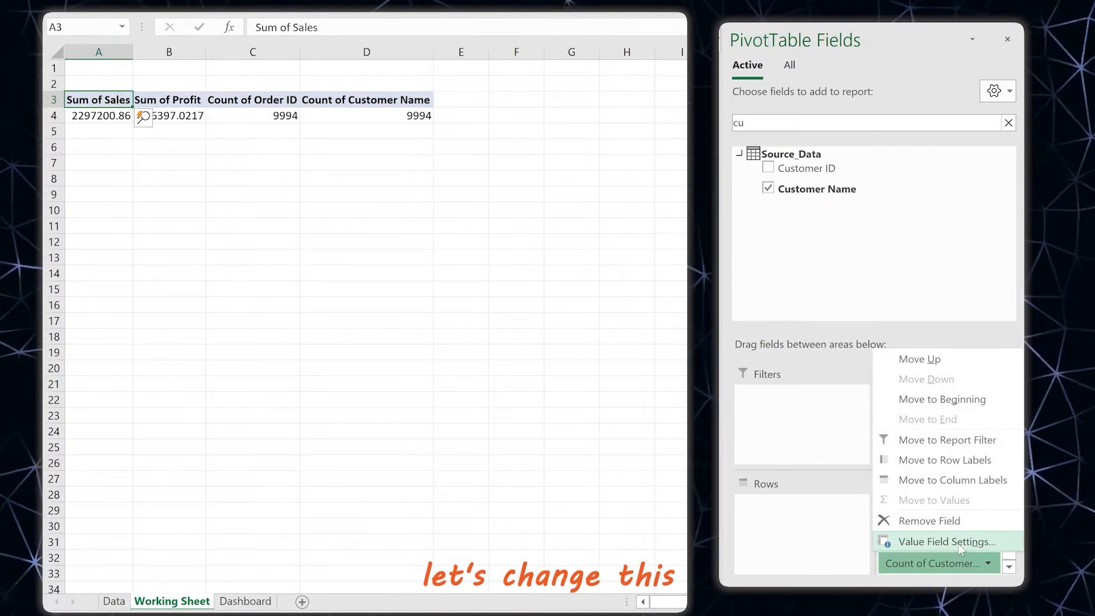
{"action": "left_click", "coordinate": [947, 542]}
{"action": "scroll", "coordinate": [672, 313], "scroll_direction": "down", "scroll_amount": 3}
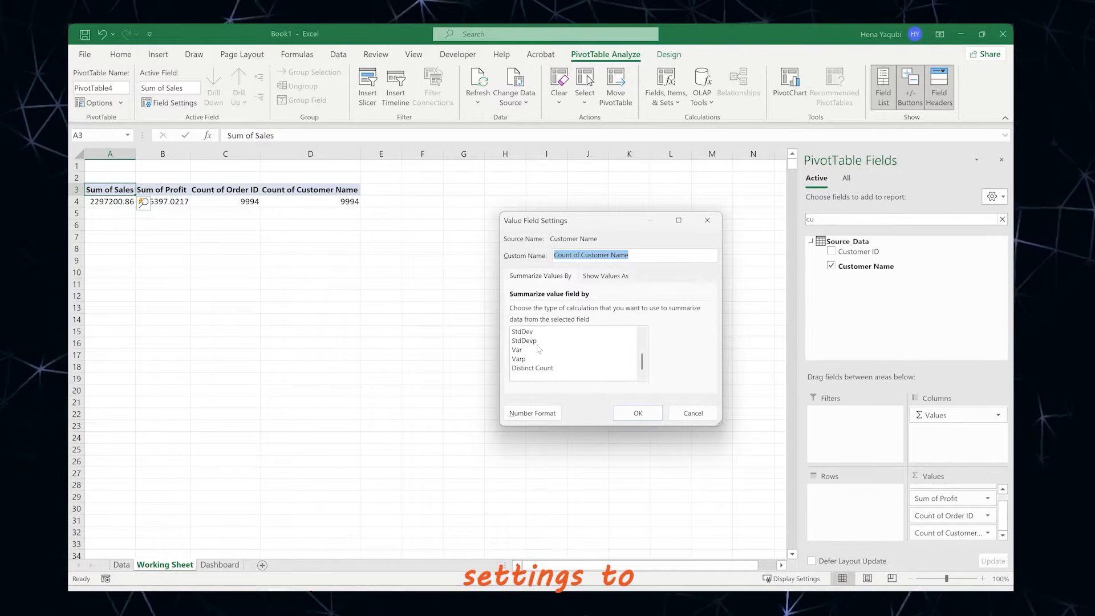
{"action": "left_click", "coordinate": [532, 368]}
{"action": "left_click", "coordinate": [633, 413]}
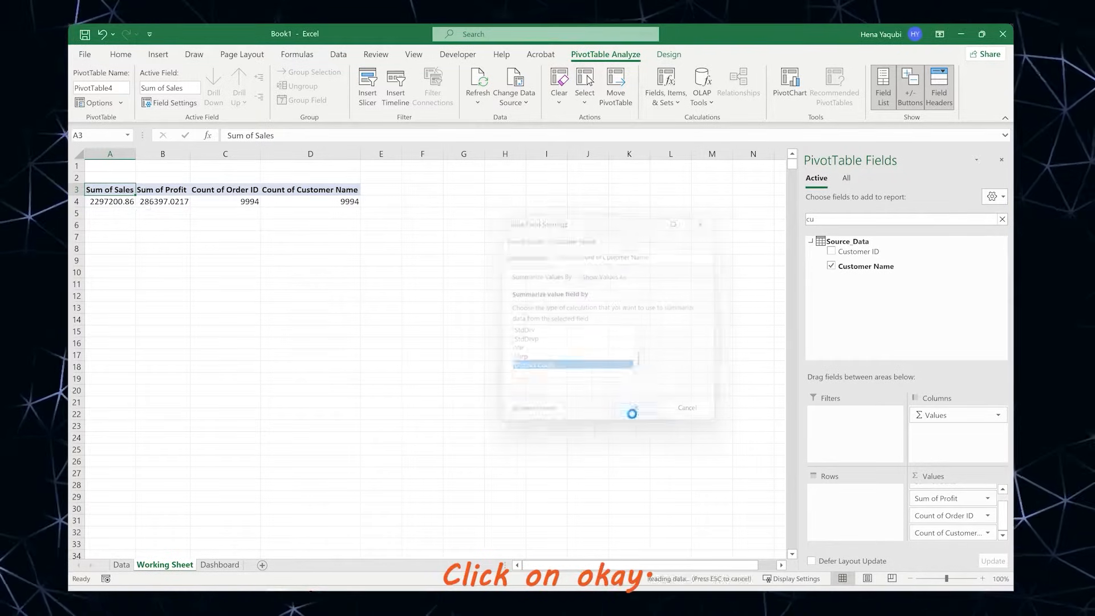
Calculate the profit margin in E4 as Sum of Profit divided by Sum of Sales and format it as a percentage
{"action": "left_click", "coordinate": [425, 210]}
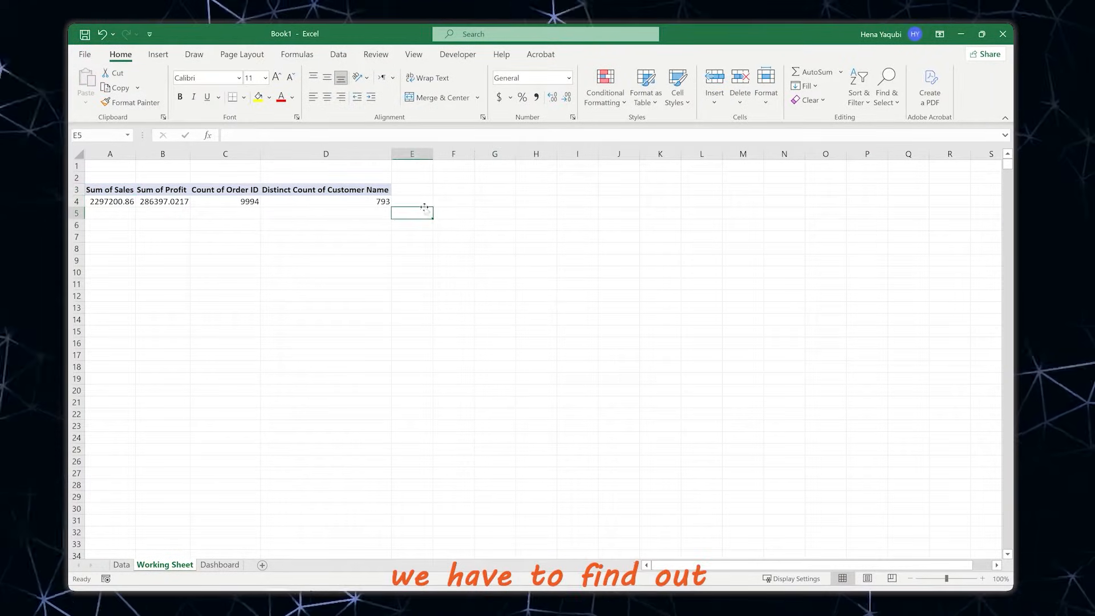
{"action": "left_click", "coordinate": [423, 205]}
{"action": "type", "text": "="}
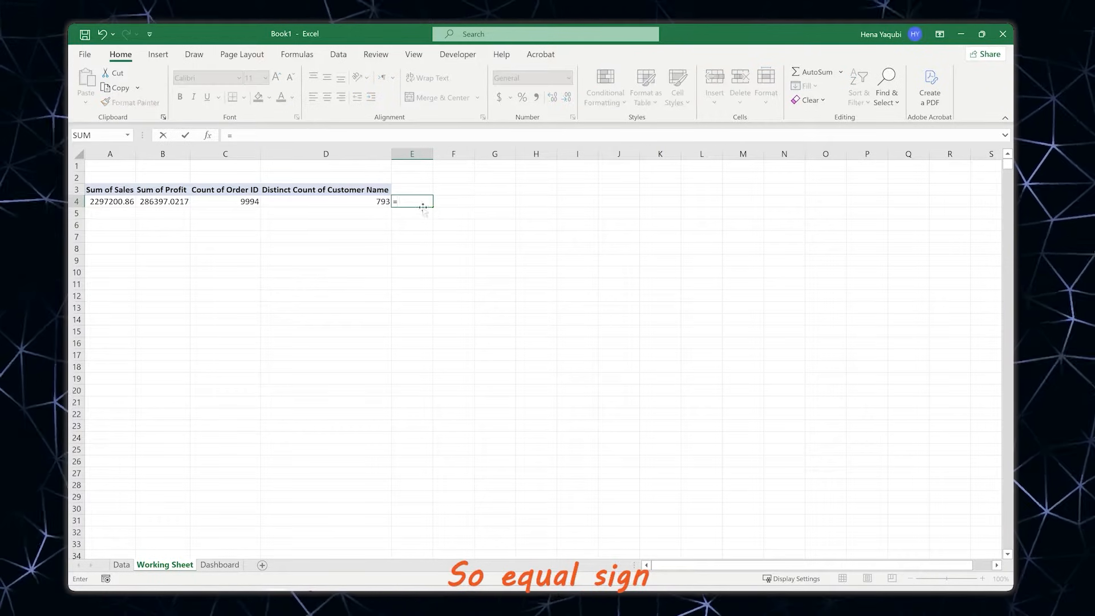
{"action": "left_click", "coordinate": [164, 201]}
{"action": "type", "text": "/"}
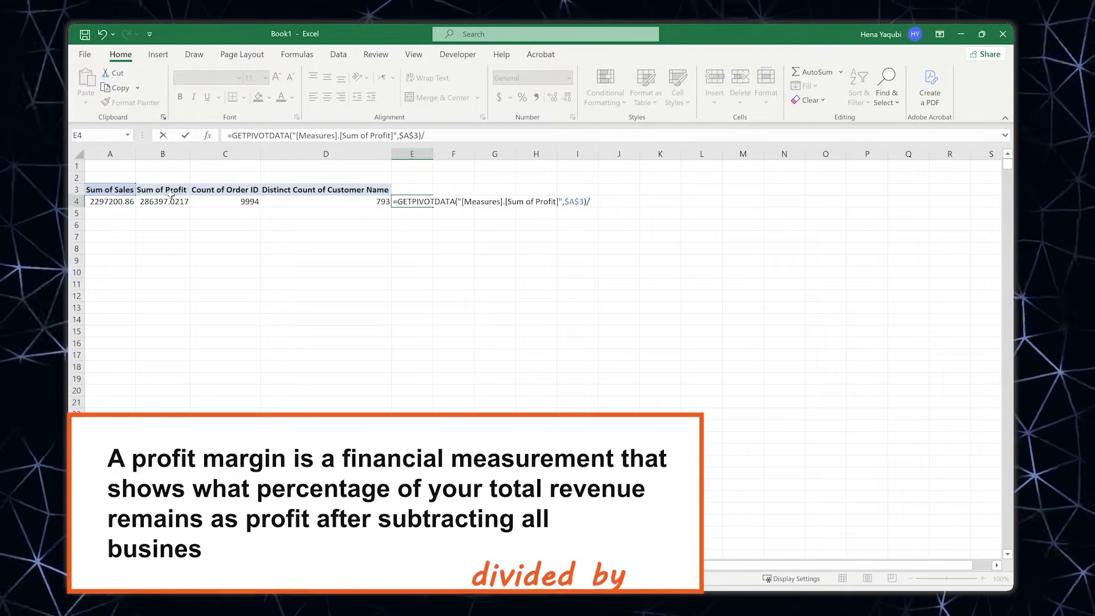
{"action": "left_click", "coordinate": [116, 202]}
{"action": "key", "text": "Return"}
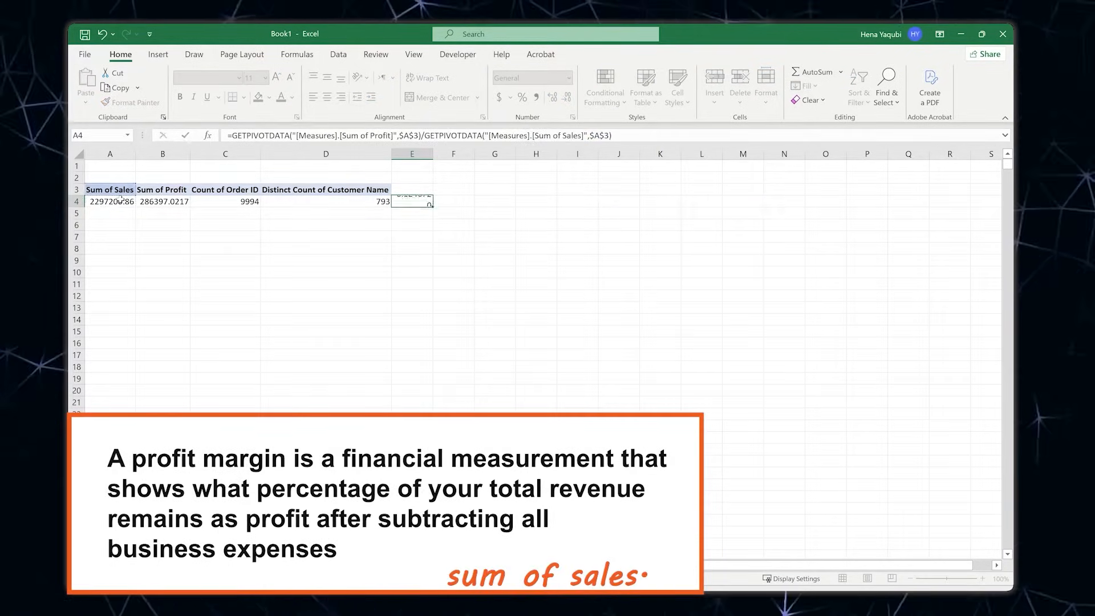
{"action": "left_click", "coordinate": [415, 202]}
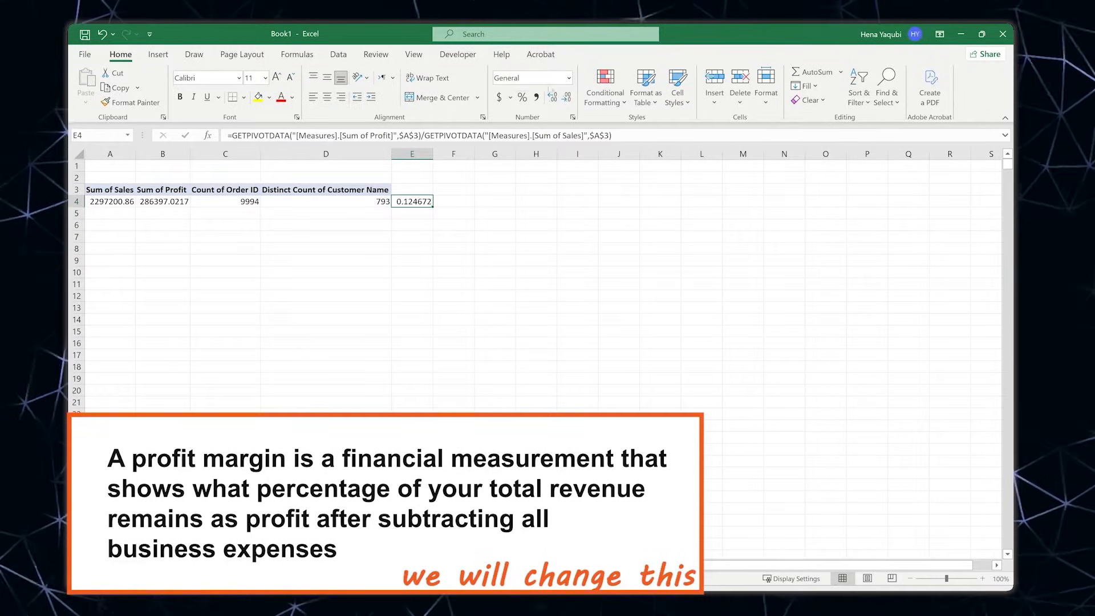
{"action": "left_click", "coordinate": [528, 98]}
Enter the heading "Profit Margin" in cell E3 above the calculated percentage
{"action": "left_click", "coordinate": [428, 190]}
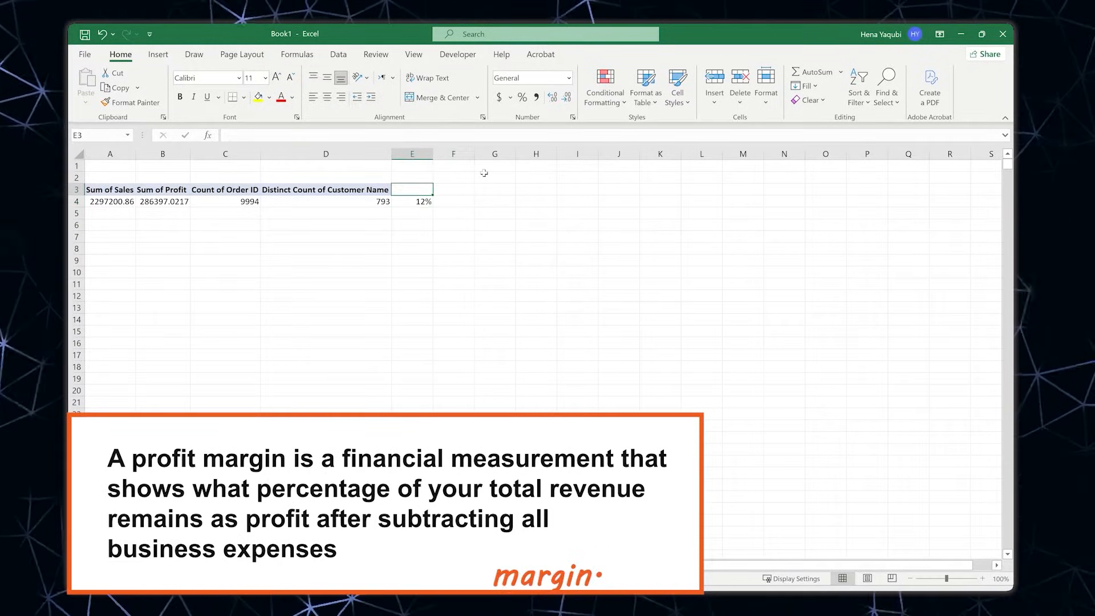
{"action": "type", "text": "Profit"}
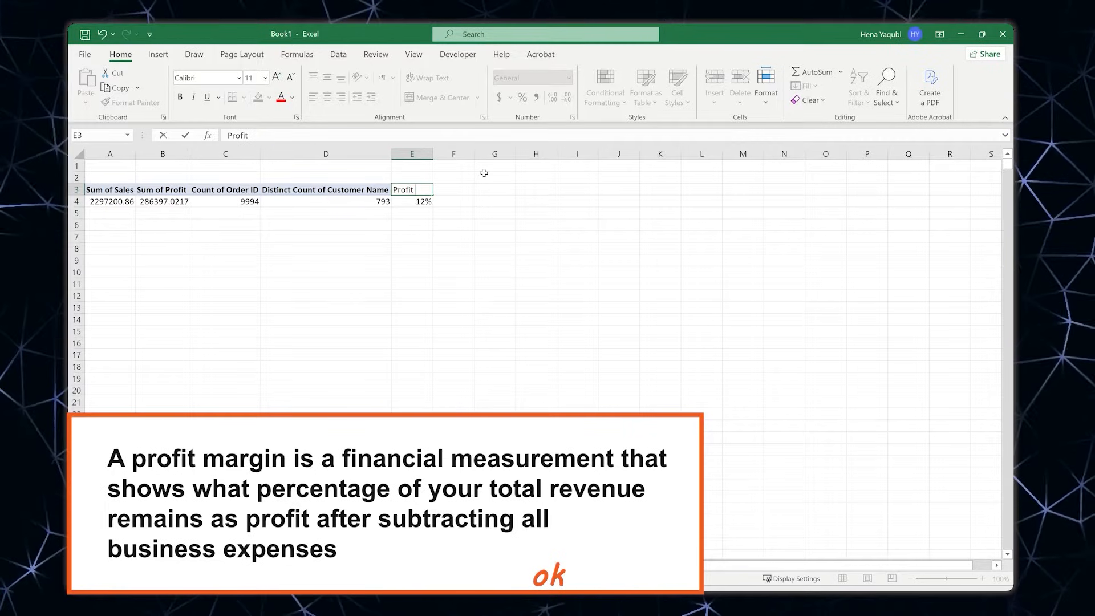
{"action": "type", "text": " Margin"}
{"action": "key", "text": "Return"}
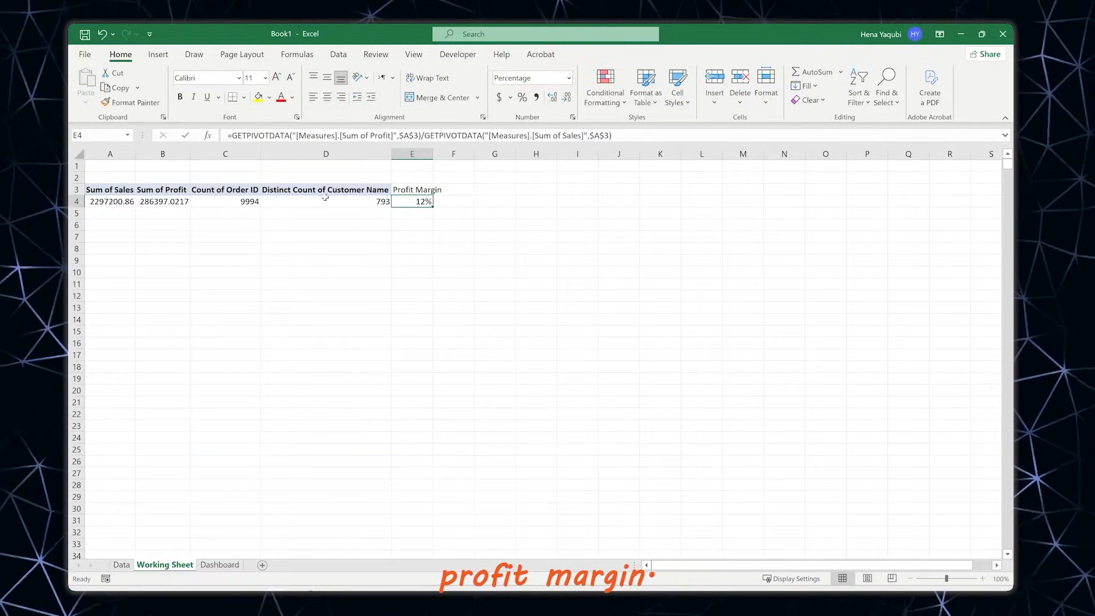
Duplicate the key-figures PivotTable from A3:D4 to cell A9, leaving out the Profit Margin column
{"action": "left_click", "coordinate": [255, 199]}
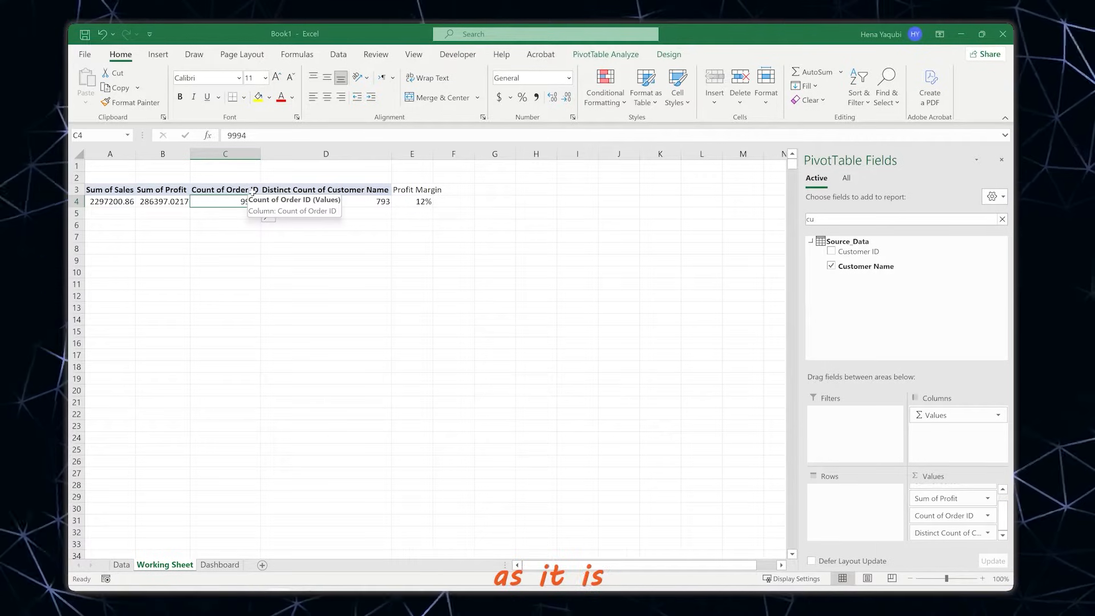
{"action": "left_click", "coordinate": [131, 200]}
{"action": "key", "text": "ctrl+a"}
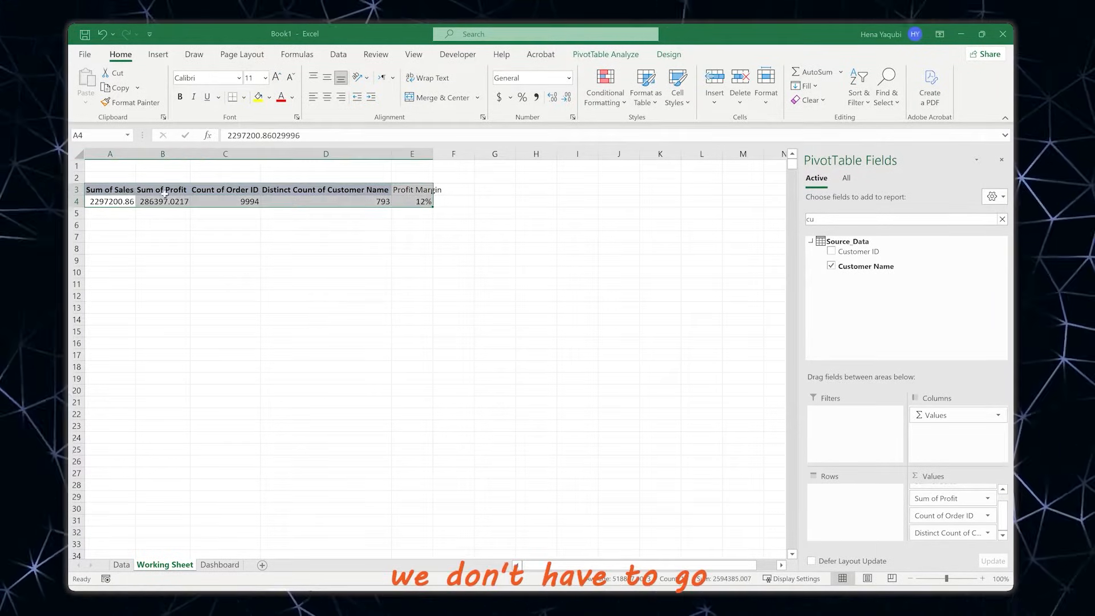
{"action": "left_click", "coordinate": [147, 199]}
{"action": "left_click_drag", "start_coordinate": [119, 192], "coordinate": [301, 195]}
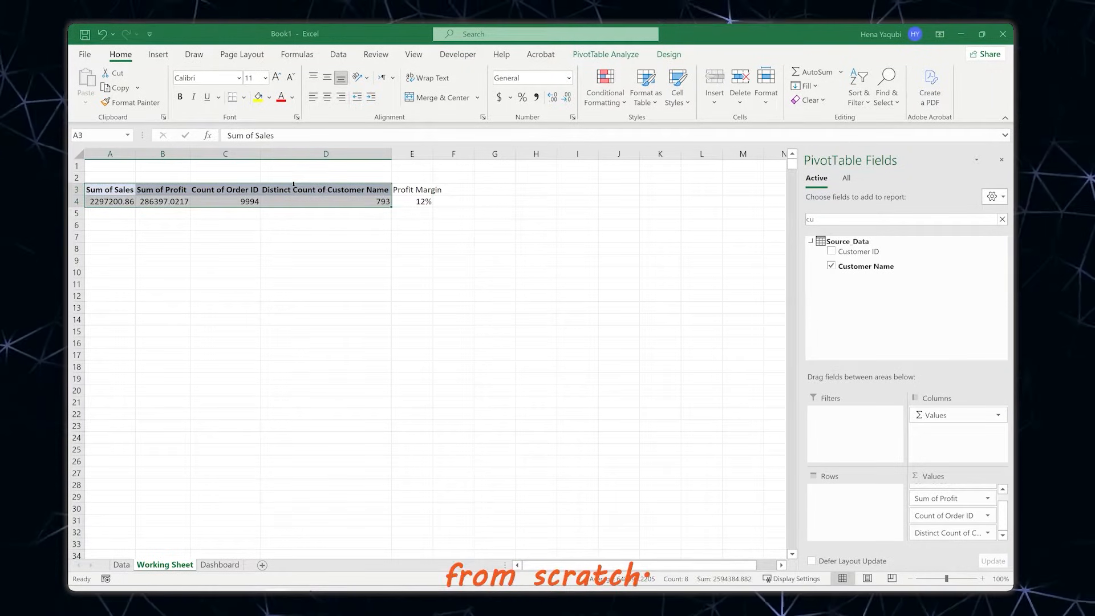
{"action": "key", "text": "ctrl+c"}
{"action": "left_click", "coordinate": [106, 258]}
{"action": "key", "text": "ctrl+v"}
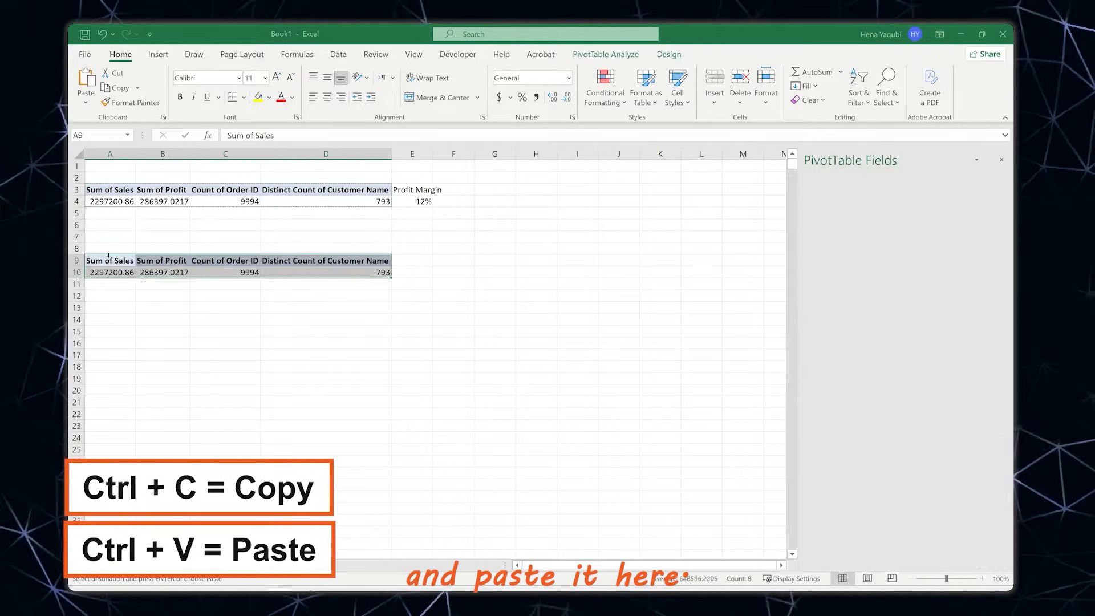
In the copied PivotTable, clear the existing fields, add Order Date to the columns and move Order Date (Year) to the rows
{"action": "left_click", "coordinate": [163, 272]}
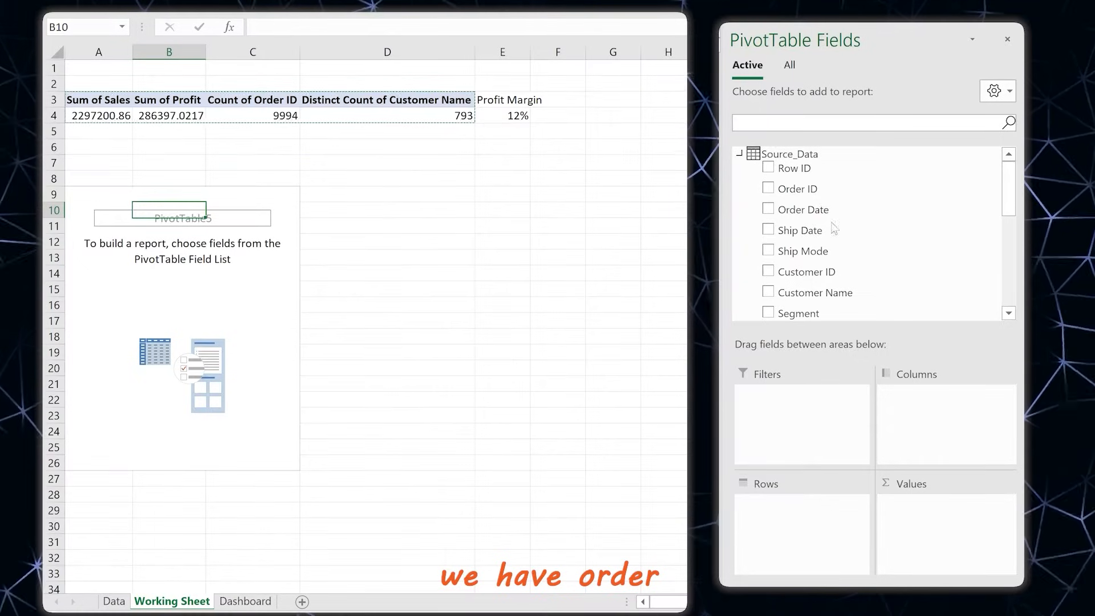
{"action": "left_click_drag", "start_coordinate": [768, 216], "coordinate": [921, 420]}
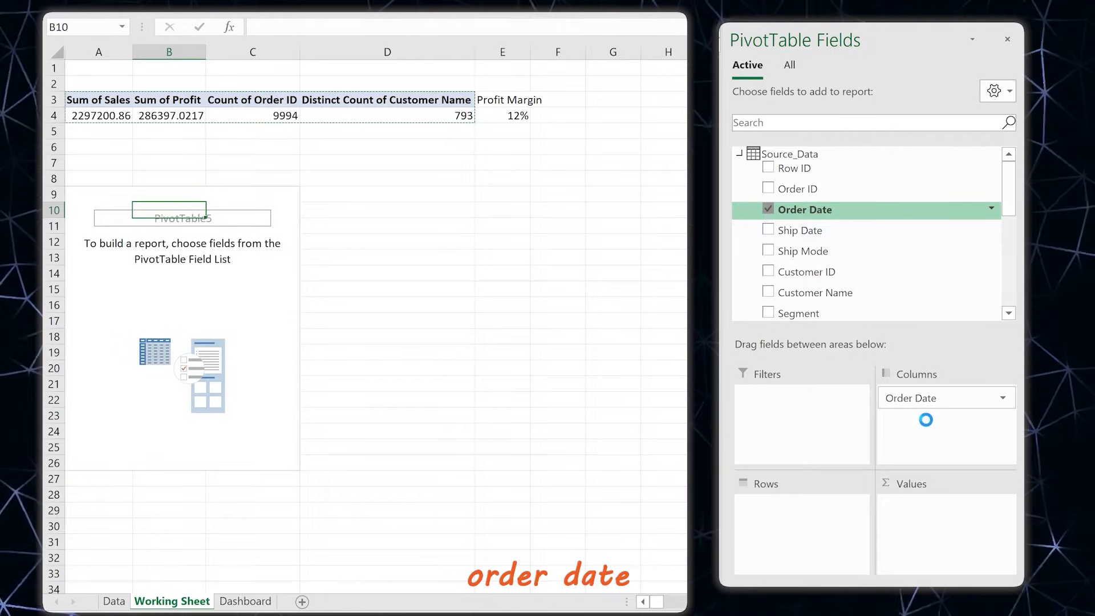
{"action": "scroll", "coordinate": [951, 420], "scroll_direction": "down", "scroll_amount": 1}
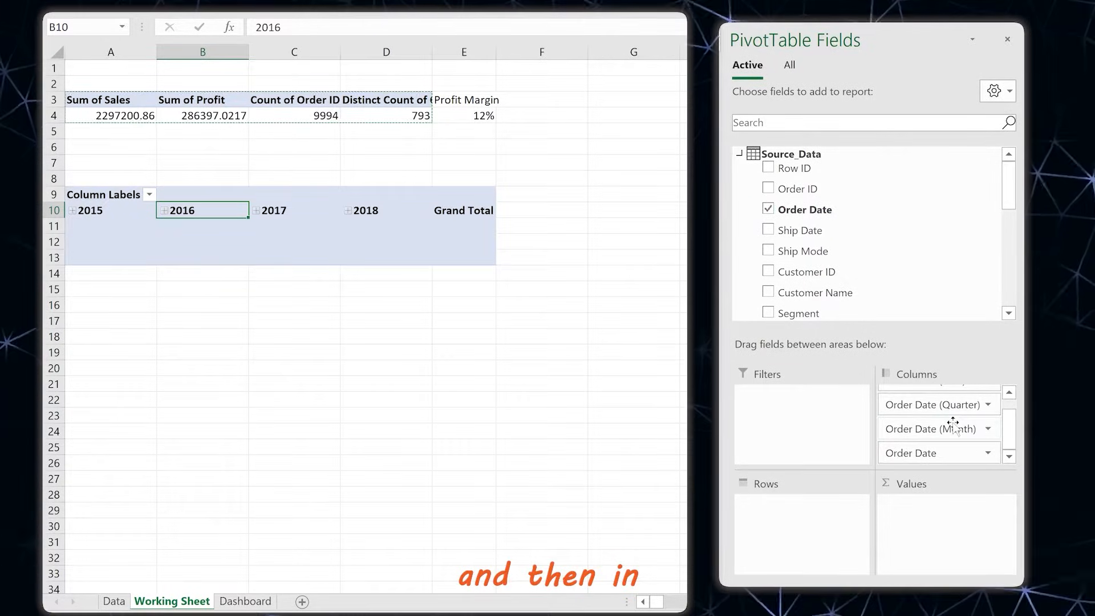
{"action": "scroll", "coordinate": [952, 422], "scroll_direction": "up", "scroll_amount": 1}
{"action": "left_click_drag", "start_coordinate": [941, 398], "coordinate": [793, 512]}
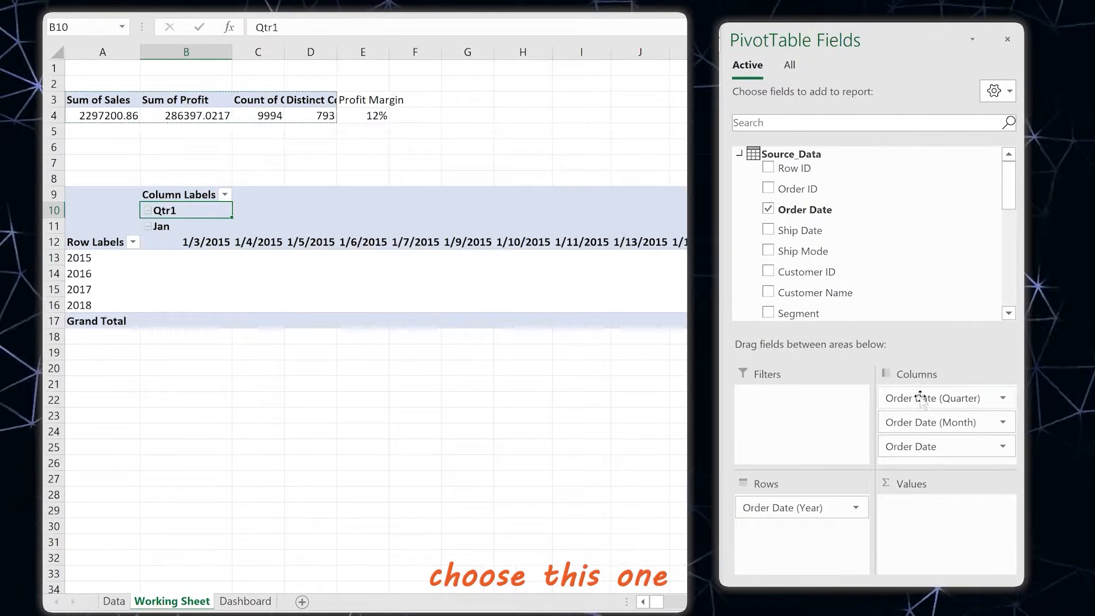
Remove Order Date (Quarter), Order Date (Month) and Order Date from the columns of the PivotTable at A9
{"action": "left_click_drag", "start_coordinate": [921, 401], "coordinate": [667, 444]}
{"action": "left_click_drag", "start_coordinate": [923, 423], "coordinate": [667, 440]}
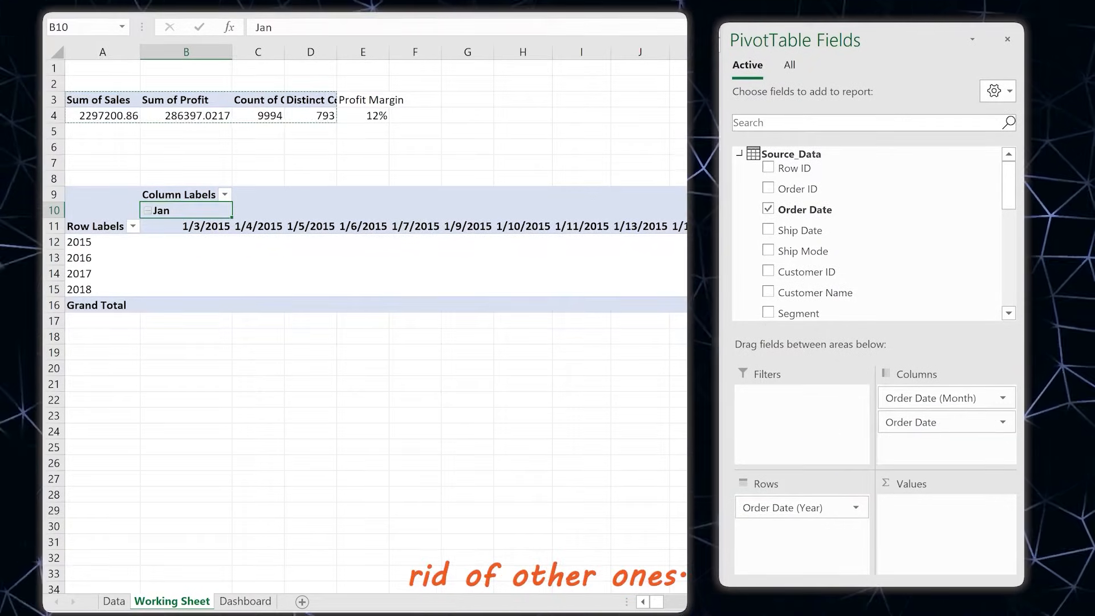
{"action": "left_click_drag", "start_coordinate": [906, 398], "coordinate": [698, 250]}
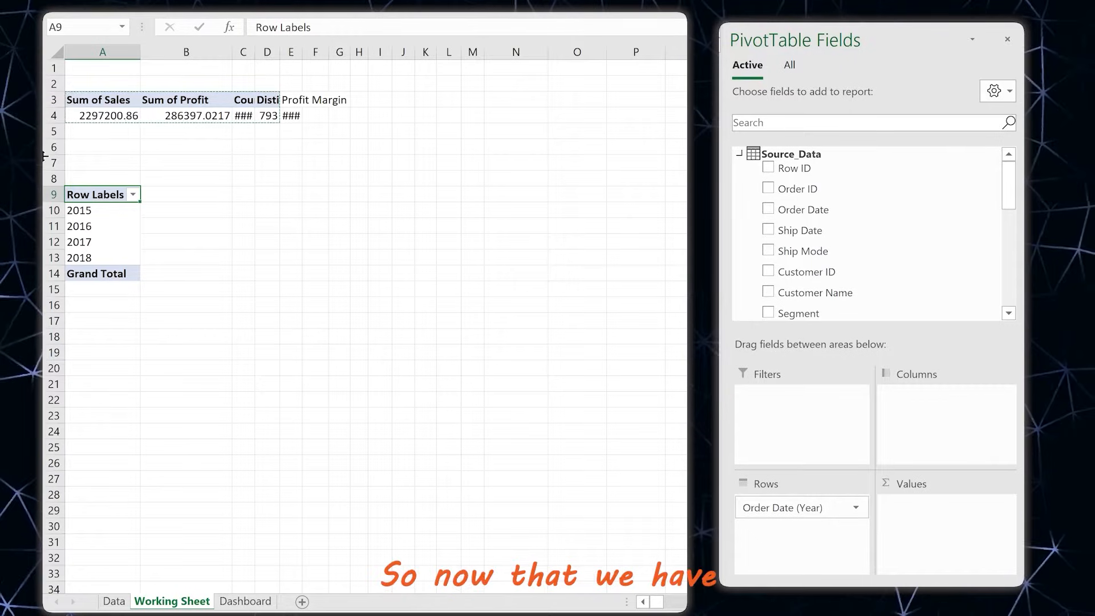
Find the Sales field and add it to the values of the yearly PivotTable
{"action": "left_click", "coordinate": [831, 124]}
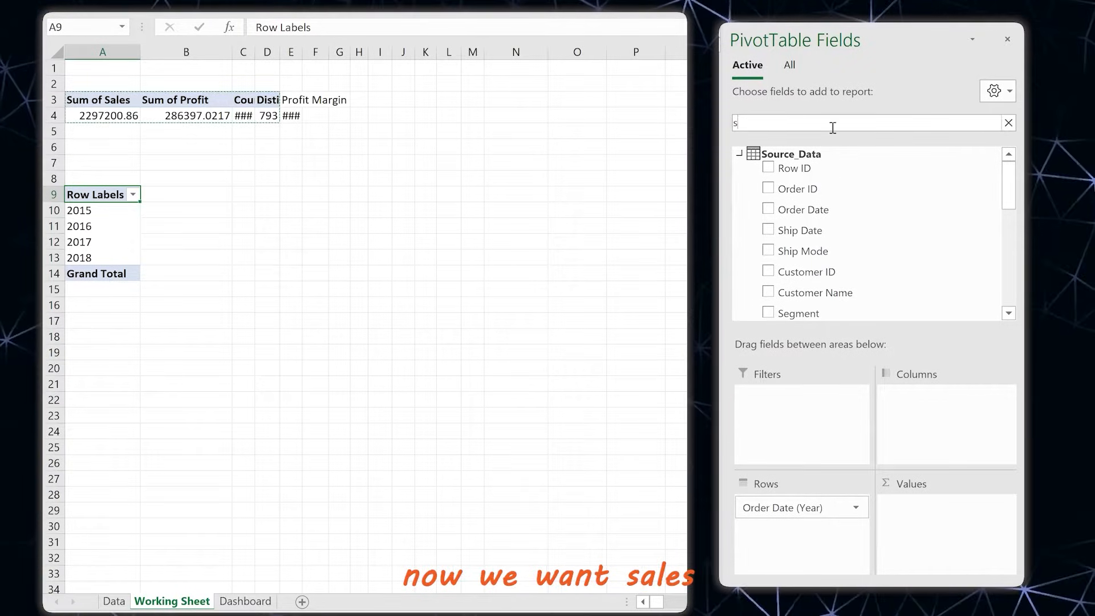
{"action": "type", "text": "sa"}
{"action": "left_click", "coordinate": [768, 168]}
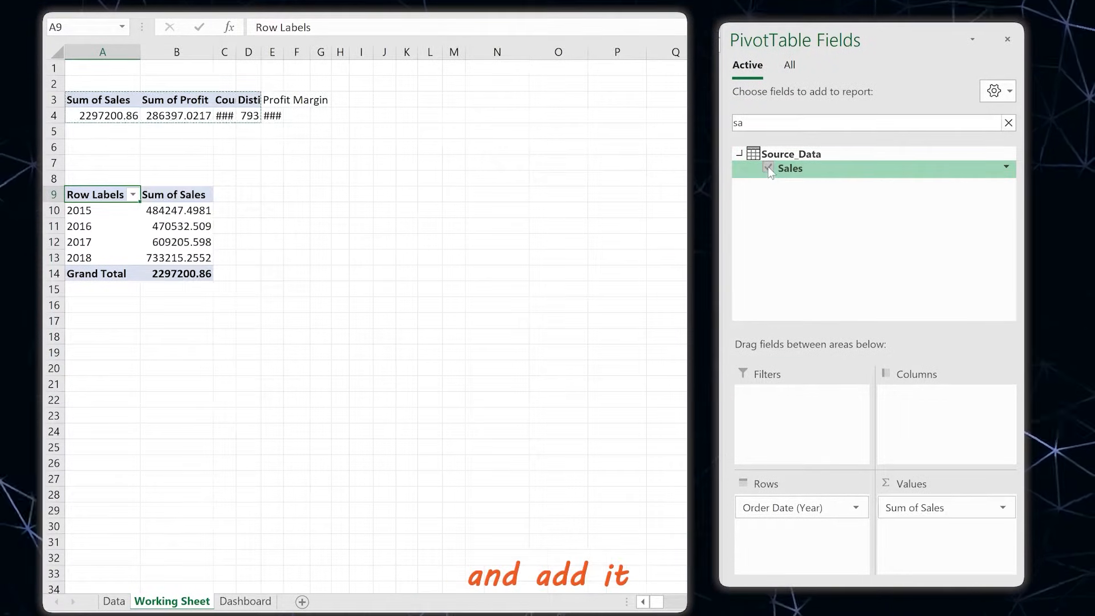
Turn off grand totals for rows and columns in the yearly sales PivotTable
{"action": "left_click", "coordinate": [108, 242]}
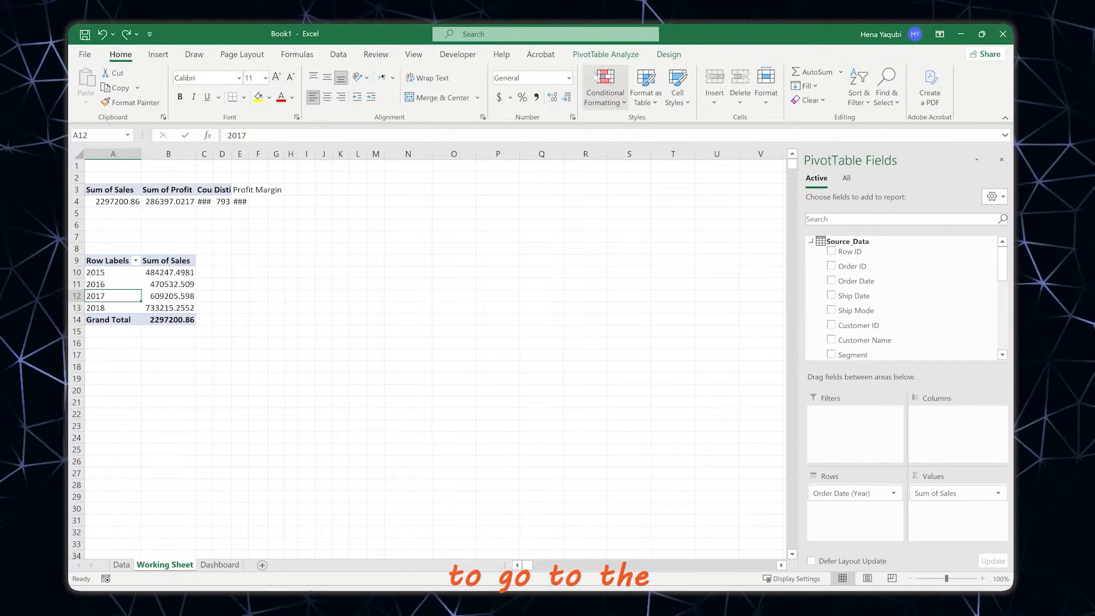
{"action": "left_click", "coordinate": [668, 54]}
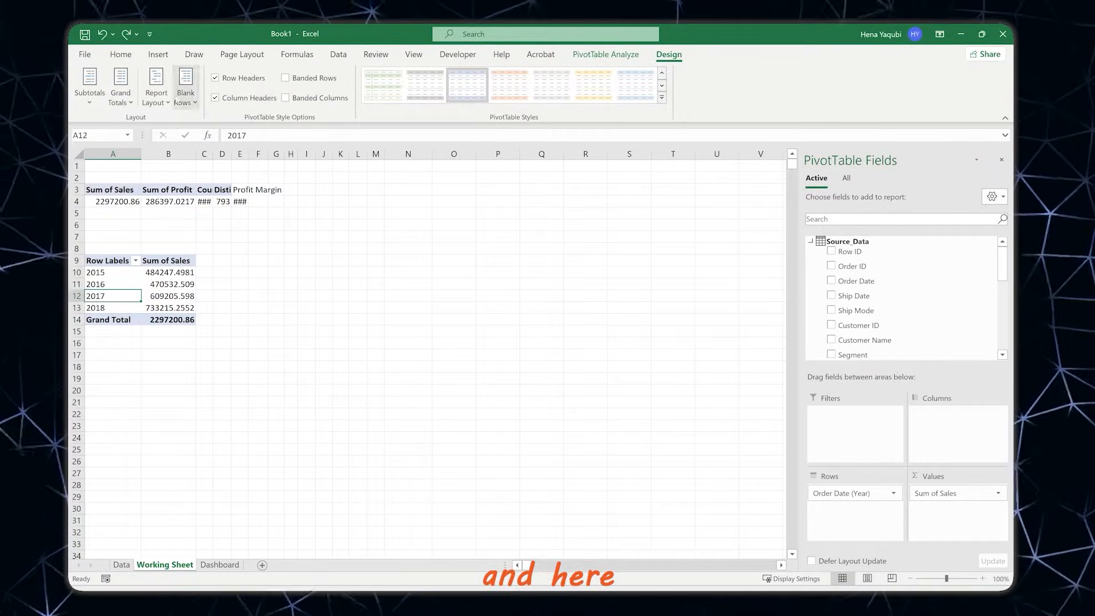
{"action": "left_click", "coordinate": [121, 92]}
{"action": "left_click", "coordinate": [149, 127]}
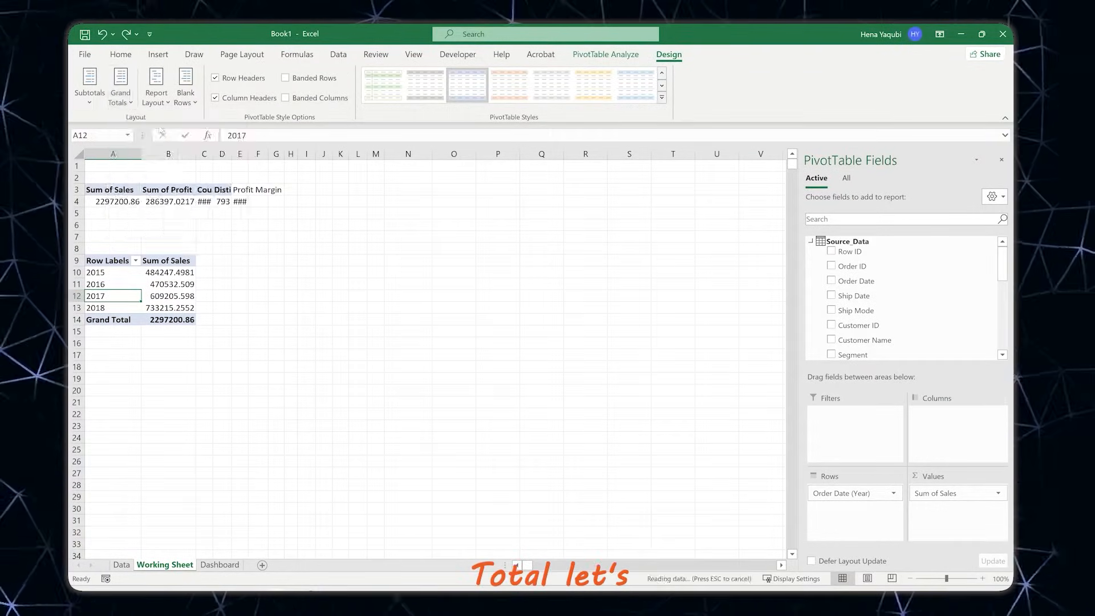
{"action": "left_click", "coordinate": [121, 91]}
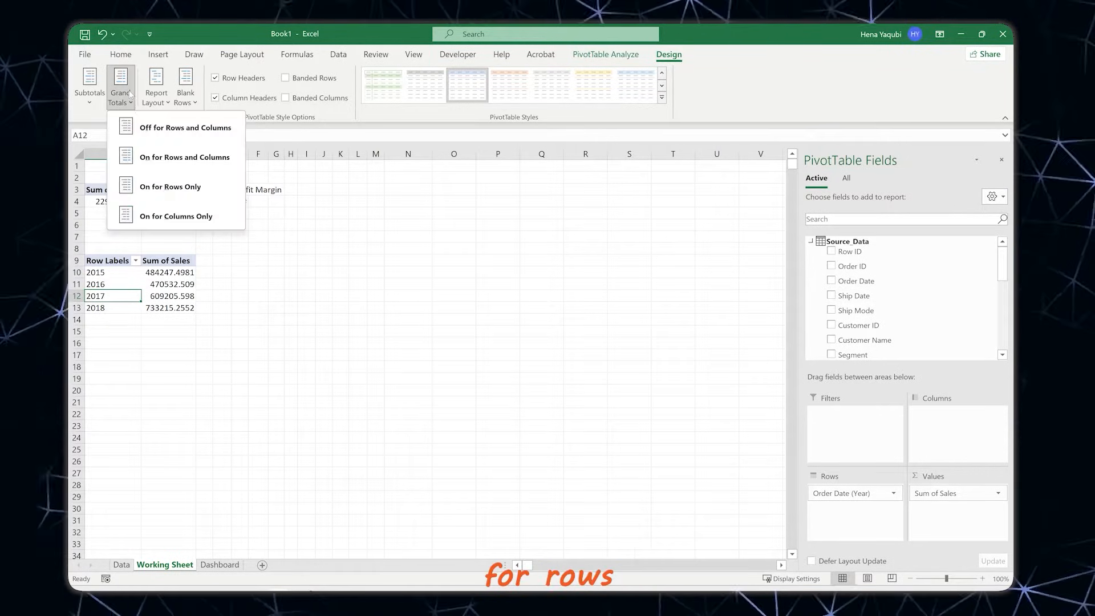
{"action": "left_click", "coordinate": [164, 129]}
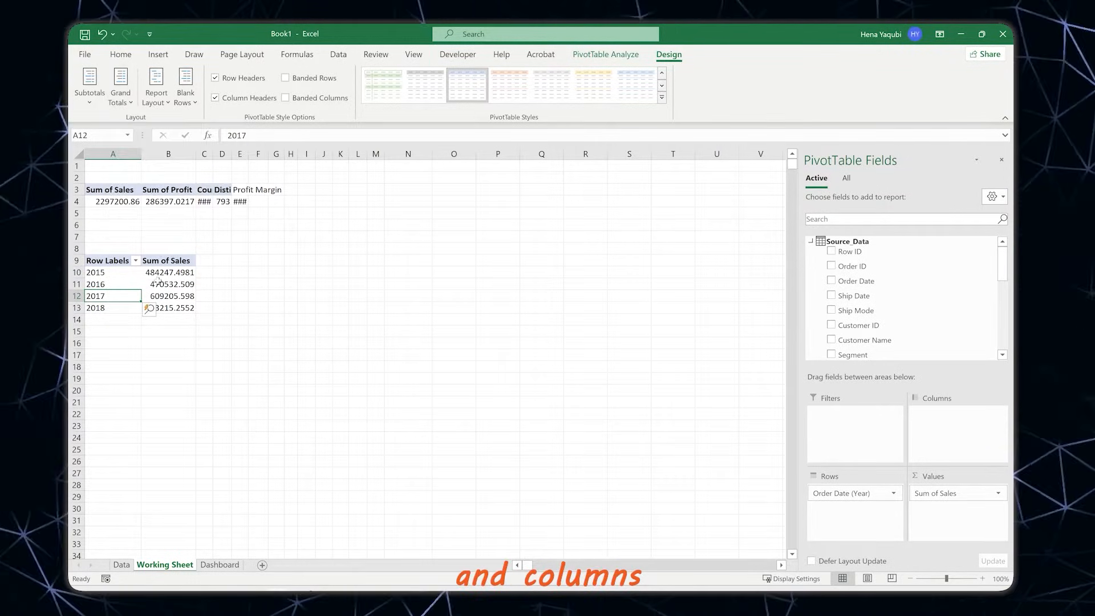
Duplicate the yearly sales PivotTable to cell A17
{"action": "left_click", "coordinate": [126, 274]}
{"action": "key", "text": "ctrl+a"}
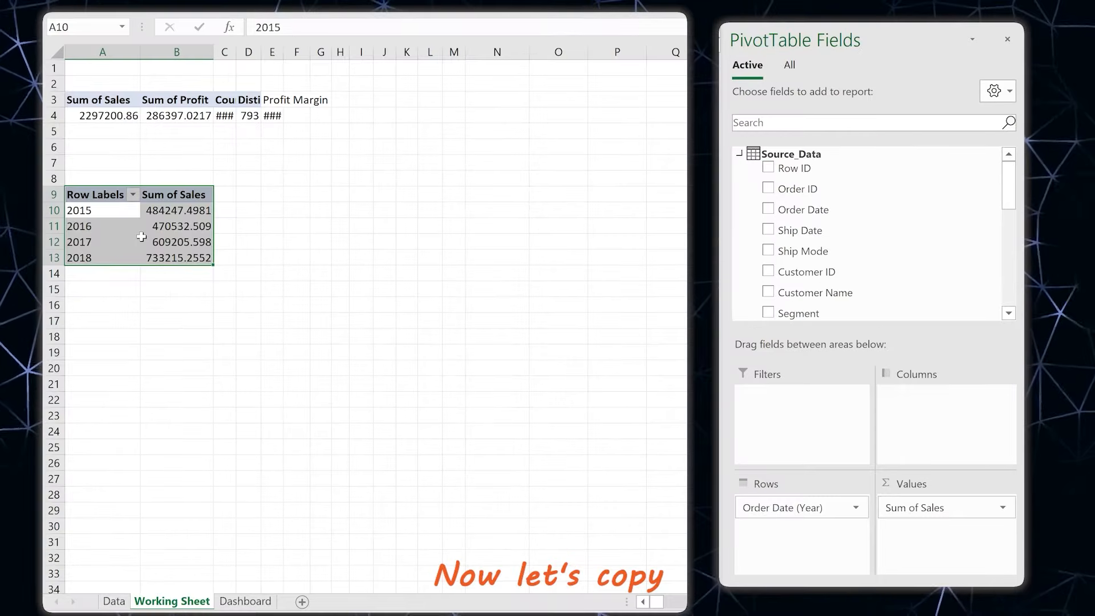
{"action": "key", "text": "ctrl+c"}
{"action": "left_click", "coordinate": [93, 321]}
{"action": "key", "text": "ctrl+v"}
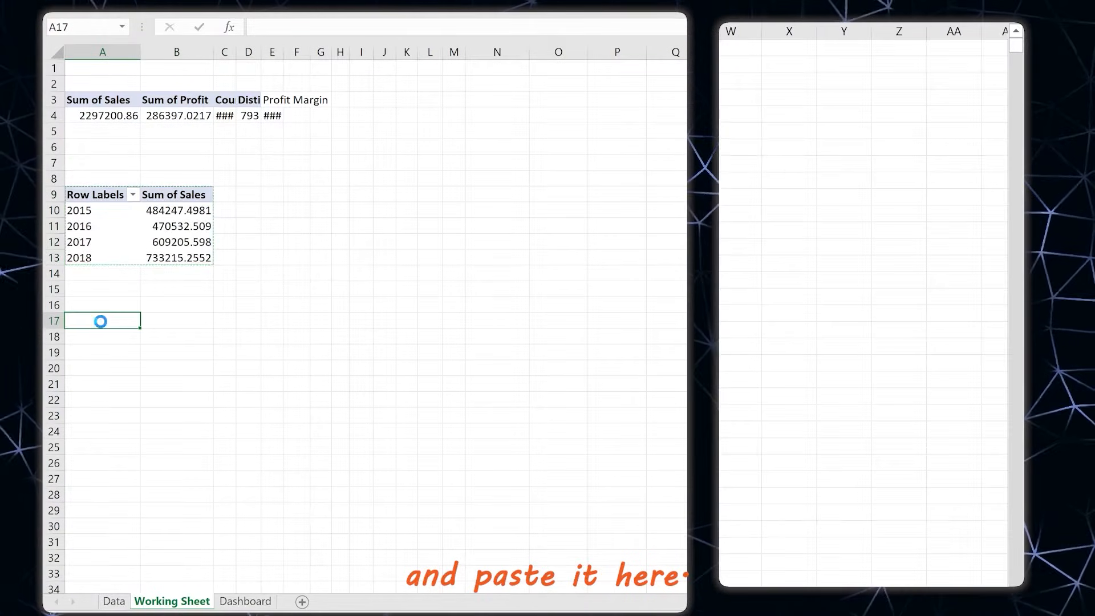
Replace Order Date (Year) with the Category field in the rows of the PivotTable at A17
{"action": "left_click", "coordinate": [123, 343]}
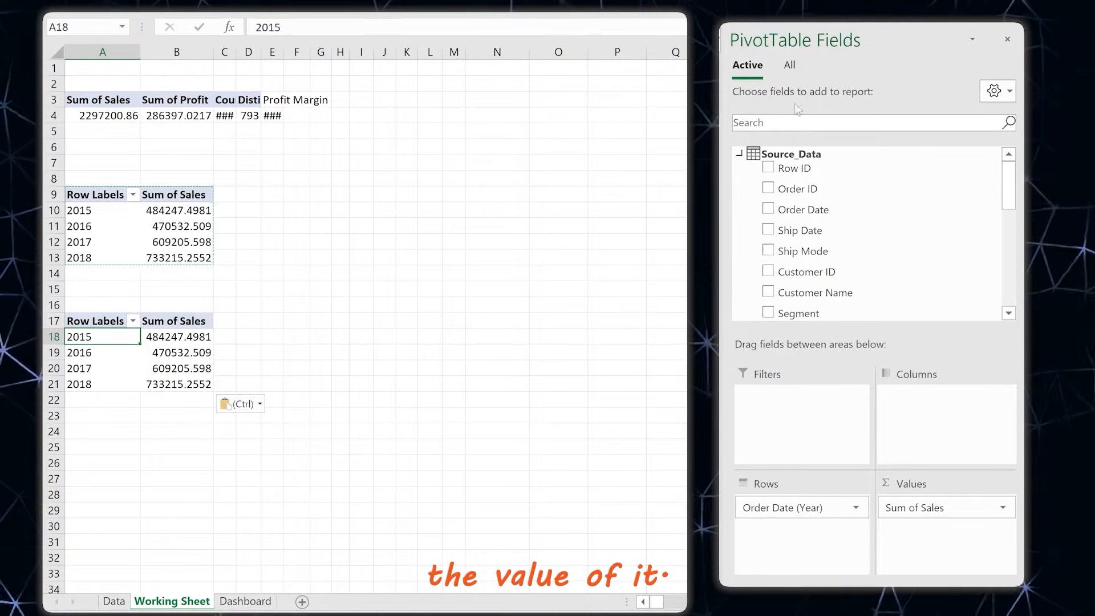
{"action": "left_click", "coordinate": [785, 121]}
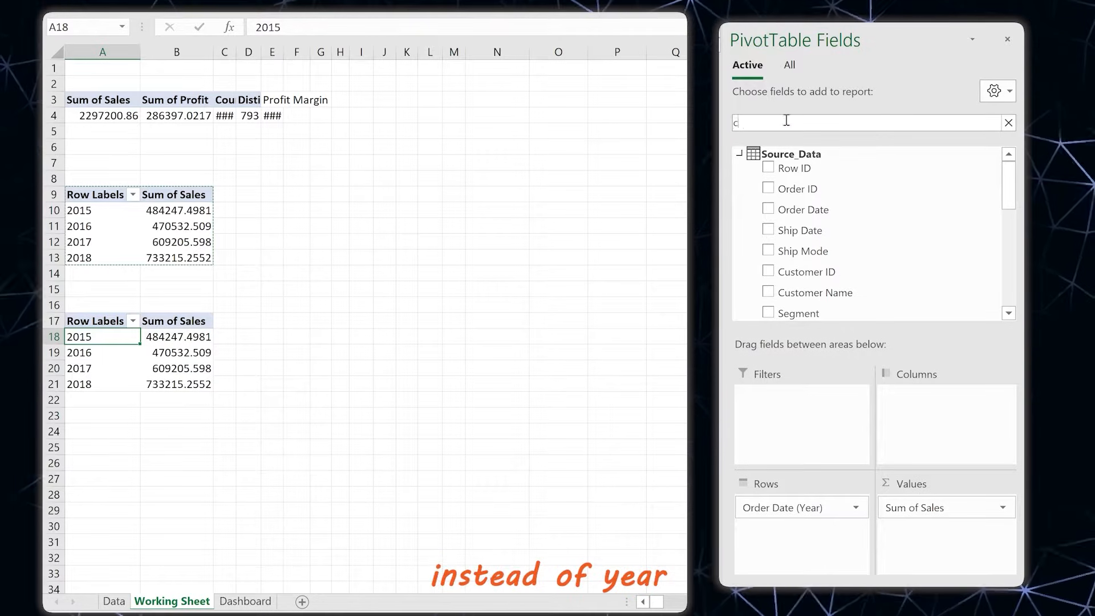
{"action": "type", "text": "ca"}
{"action": "left_click_drag", "start_coordinate": [817, 168], "coordinate": [699, 473]}
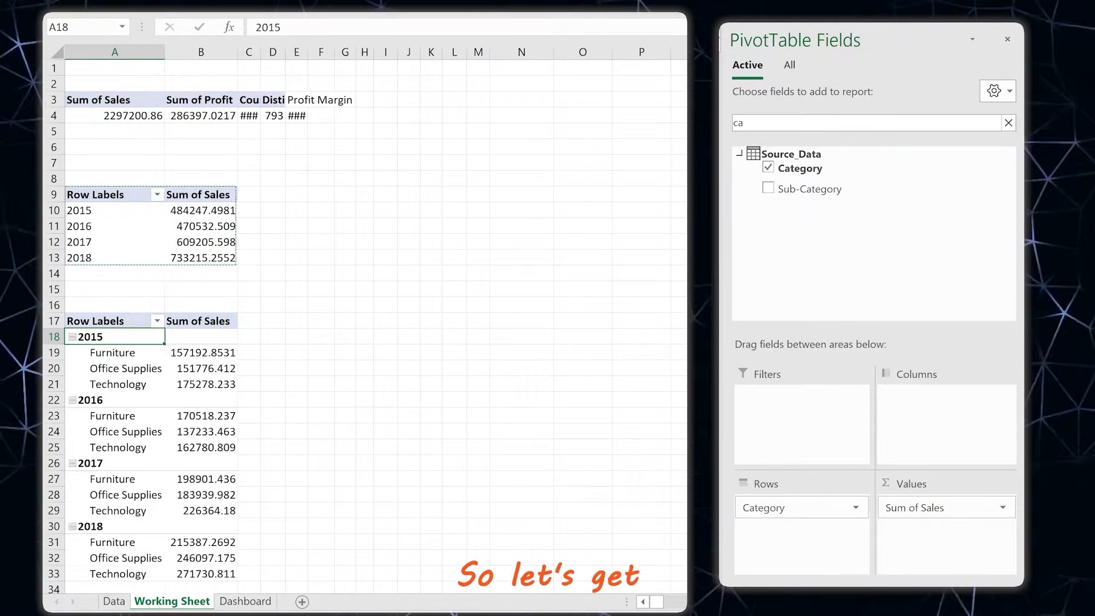
{"action": "left_click", "coordinate": [113, 354]}
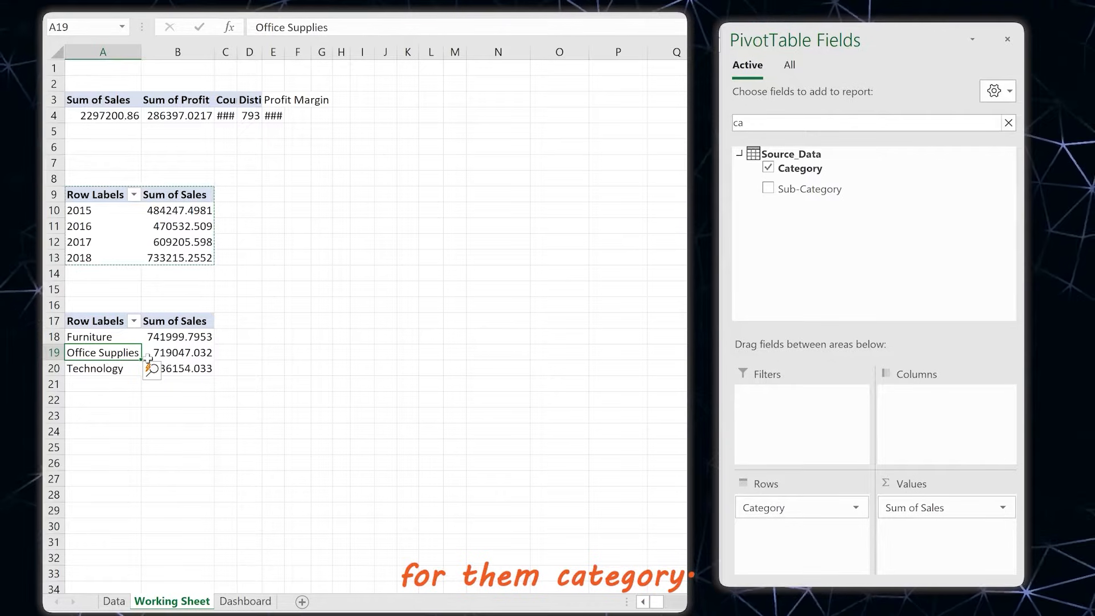
Duplicate the category sales PivotTable to cell A24
{"action": "key", "text": "ctrl+a"}
{"action": "left_click", "coordinate": [86, 431]}
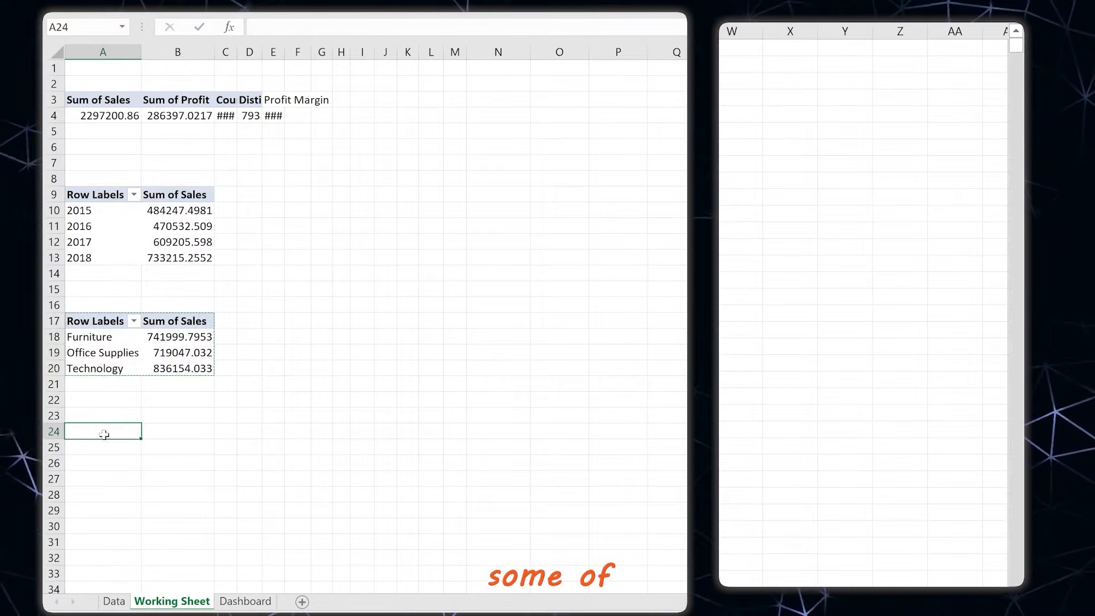
{"action": "key", "text": "ctrl+v"}
Replace Sum of Sales with the Profit field in the values of the PivotTable at A24
{"action": "left_click", "coordinate": [164, 447]}
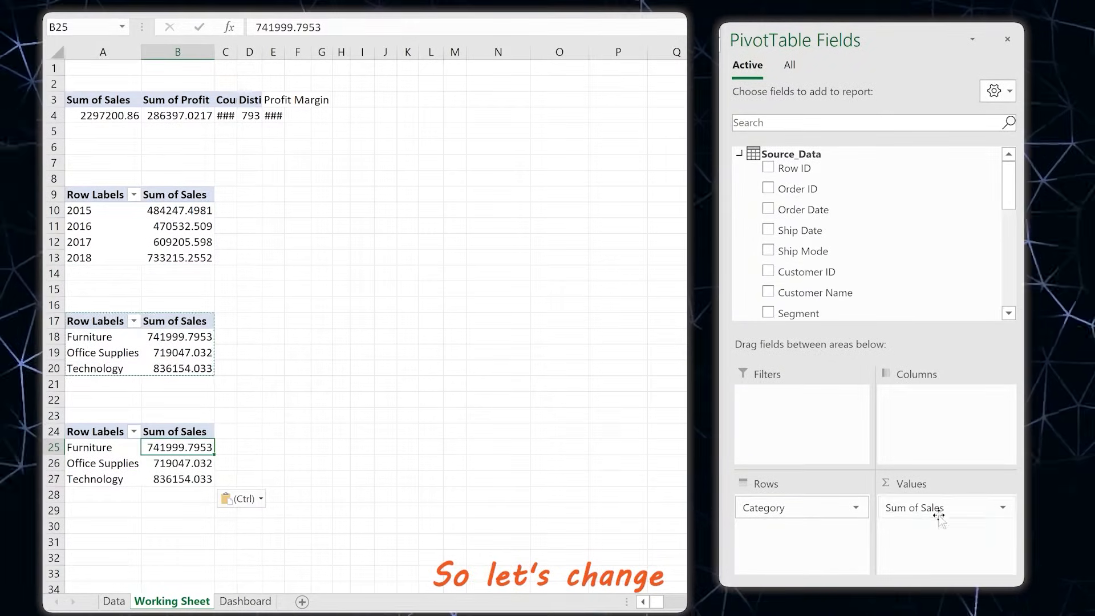
{"action": "left_click_drag", "start_coordinate": [938, 515], "coordinate": [793, 171]}
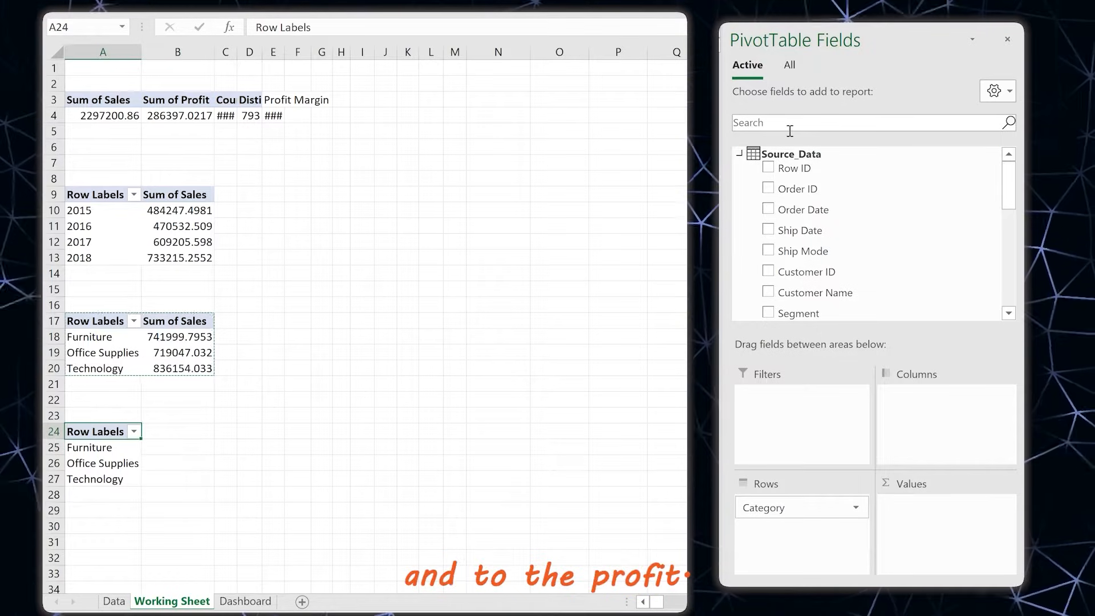
{"action": "left_click", "coordinate": [790, 129]}
{"action": "type", "text": "pr"}
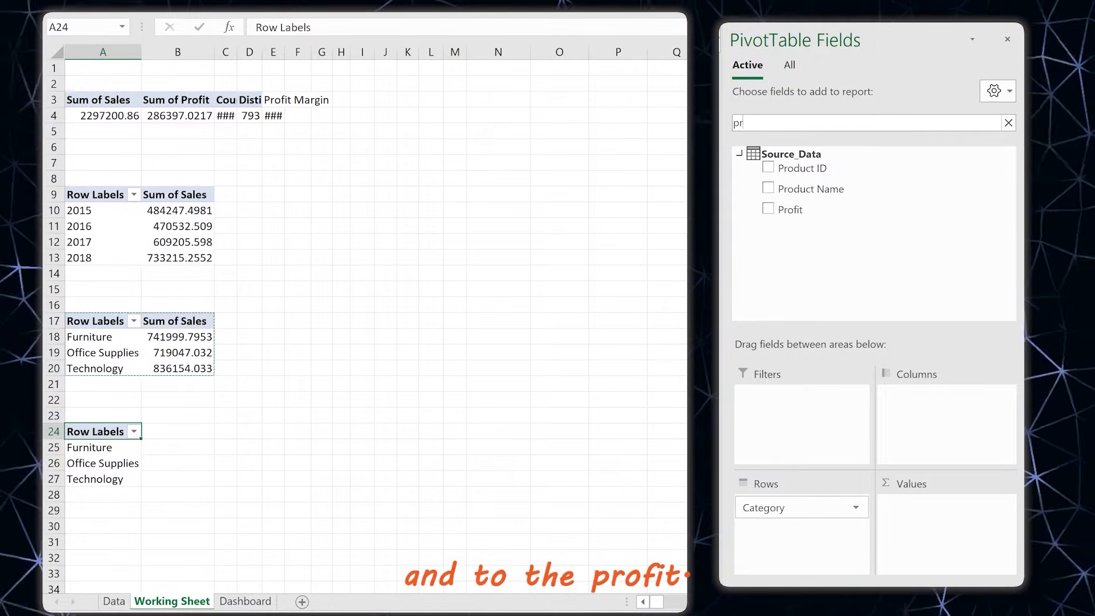
{"action": "left_click", "coordinate": [769, 209]}
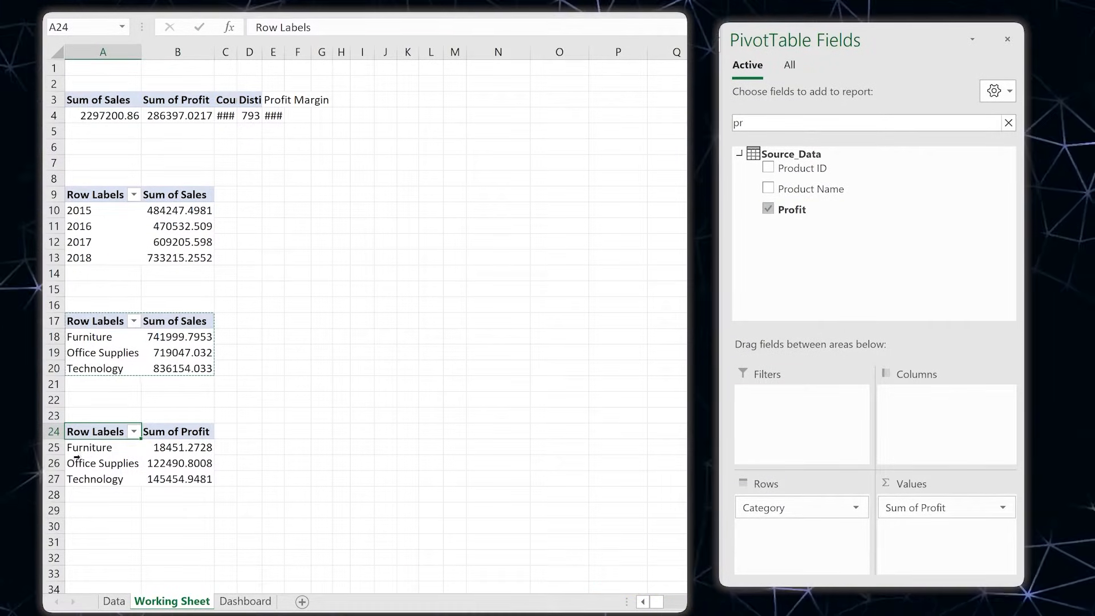
Duplicate the category profit PivotTable to cell A31
{"action": "left_click", "coordinate": [225, 478]}
{"action": "scroll", "coordinate": [188, 411], "scroll_direction": "down", "scroll_amount": 2}
{"action": "left_click", "coordinate": [108, 342]}
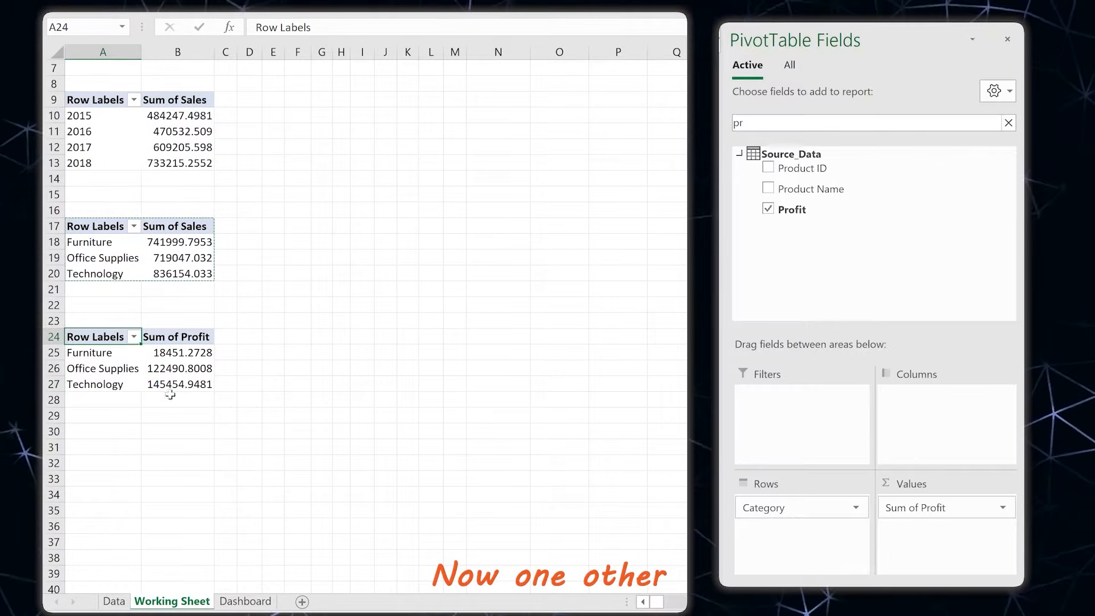
{"action": "key", "text": "ctrl+a"}
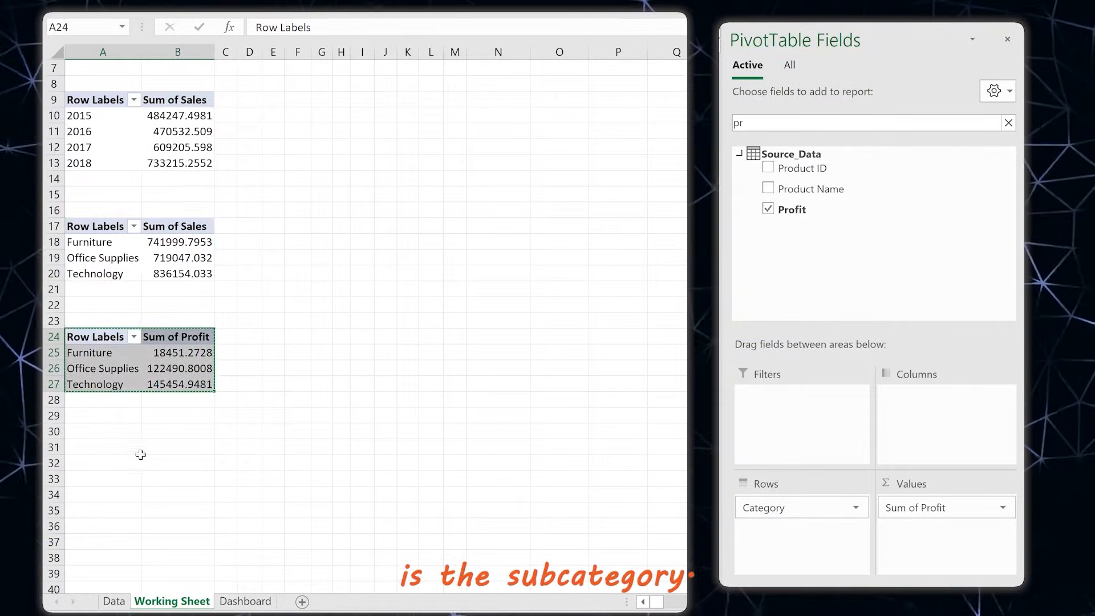
{"action": "left_click", "coordinate": [97, 450]}
{"action": "key", "text": "ctrl+v"}
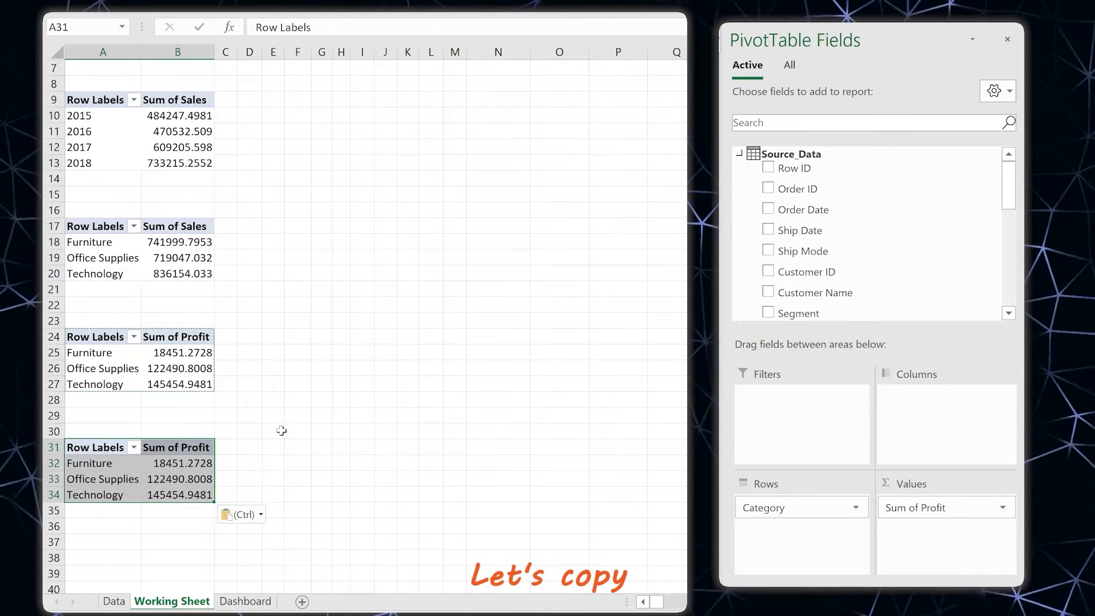
Replace Category with the Sub-Category field in the rows of the PivotTable at A31
{"action": "scroll", "coordinate": [281, 429], "scroll_direction": "down", "scroll_amount": 3}
{"action": "left_click", "coordinate": [134, 338]}
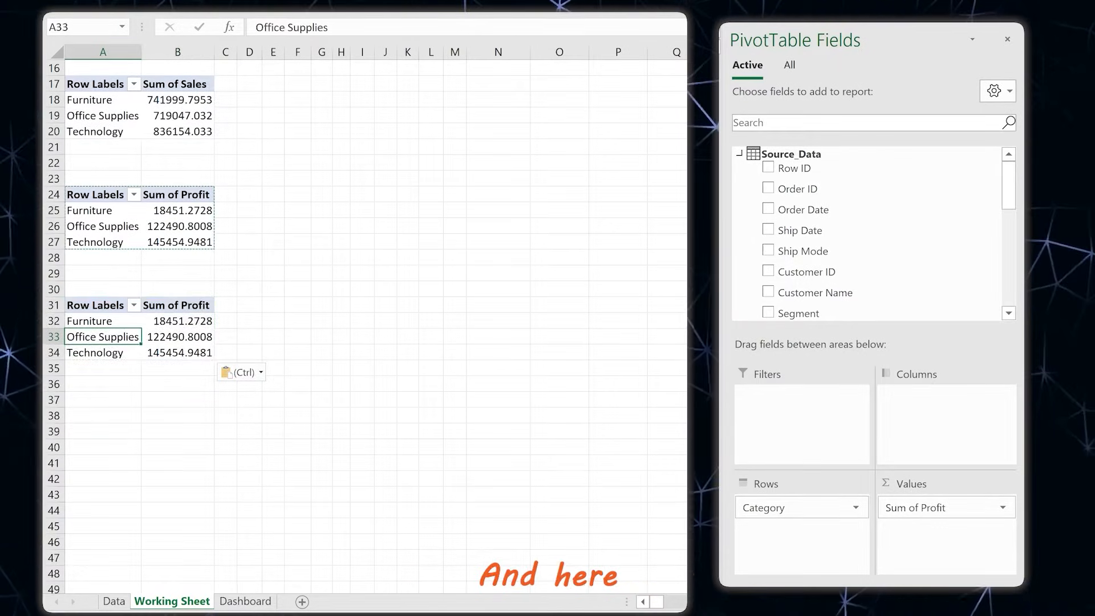
{"action": "left_click", "coordinate": [806, 121]}
{"action": "type", "text": "su"}
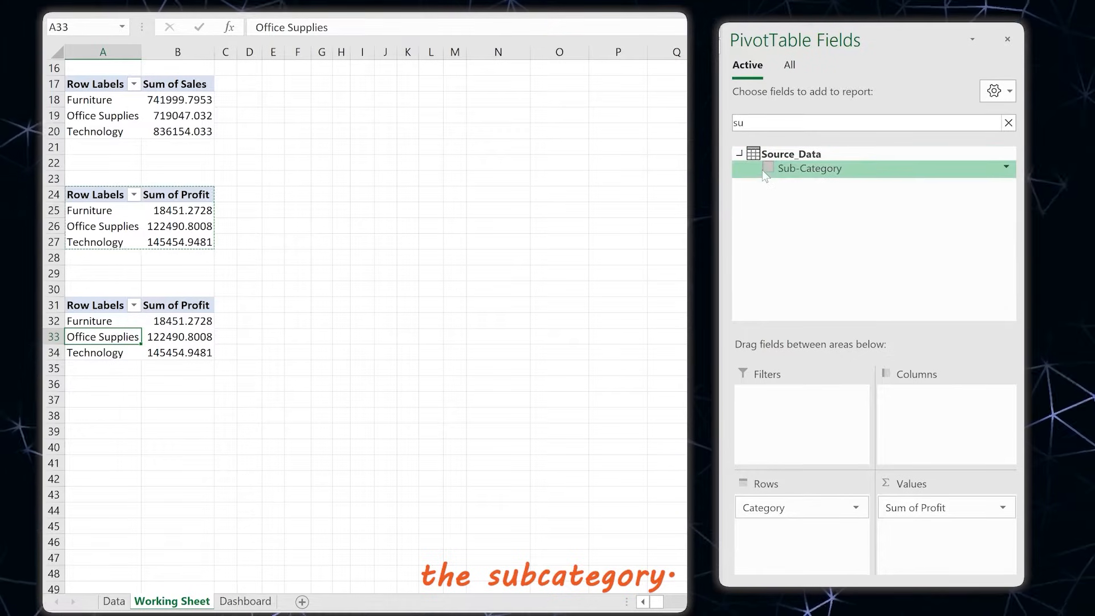
{"action": "left_click_drag", "start_coordinate": [770, 436], "coordinate": [707, 503]}
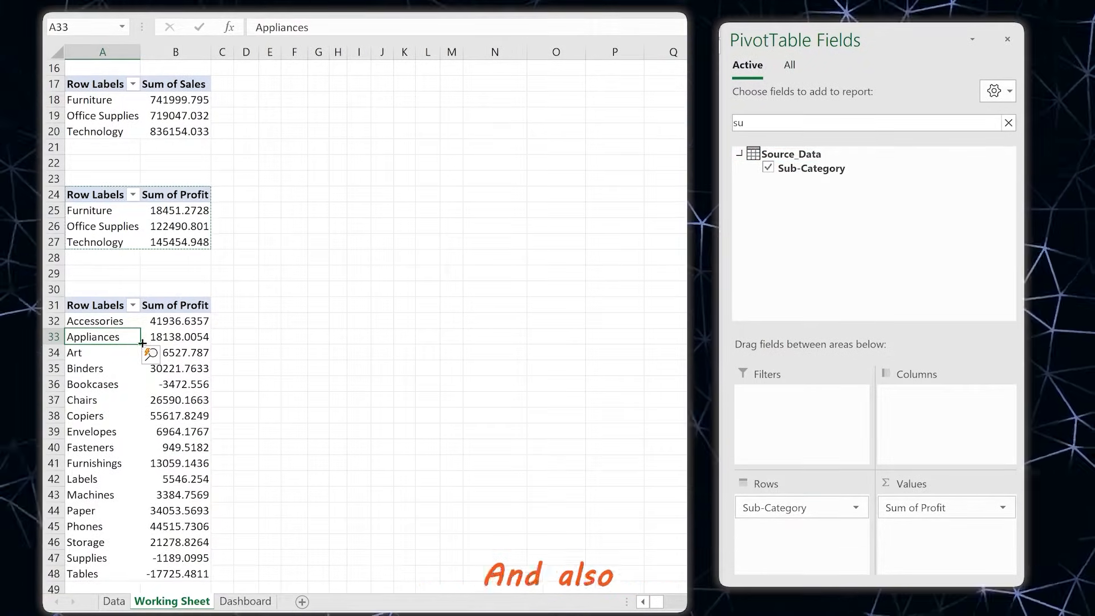
{"action": "mouse_move", "coordinate": [166, 333]}
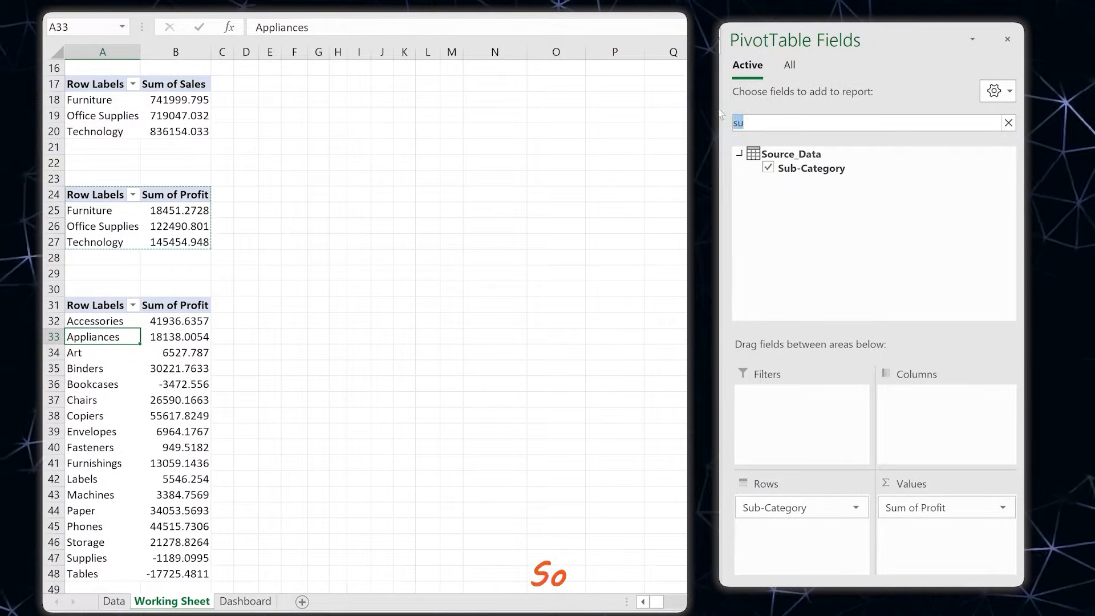
Add the Sales field to the values of the sub-category PivotTable at A31
{"action": "key", "text": "BackSpace"}
{"action": "key", "text": "BackSpace"}
{"action": "type", "text": "sa"}
{"action": "left_click", "coordinate": [768, 168]}
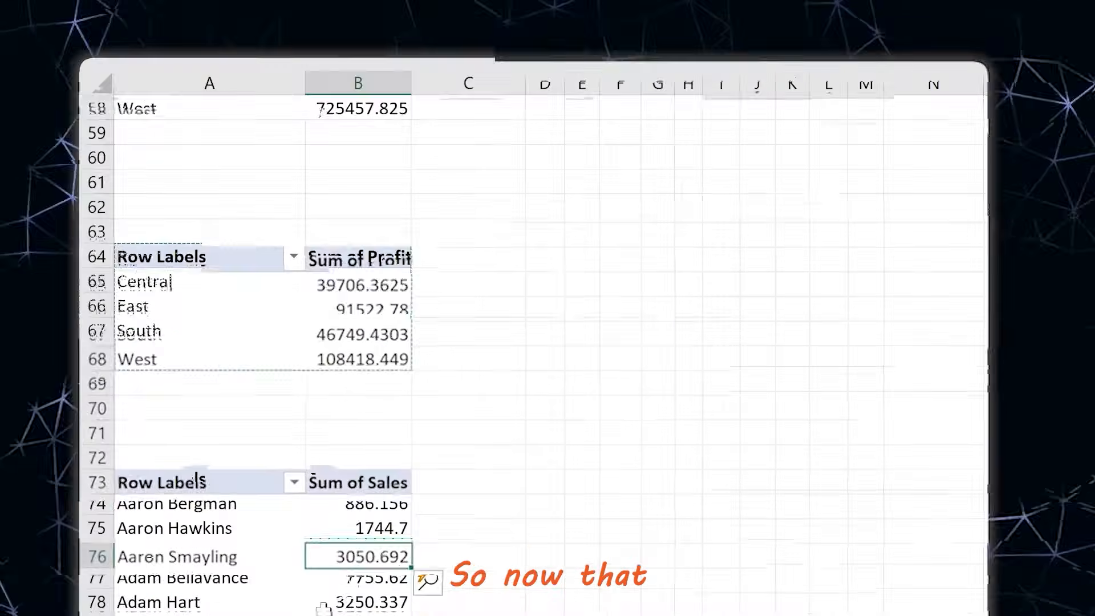
Reference the Sum of Sales total from the key figures PivotTable in cell I4
{"action": "scroll", "coordinate": [318, 604], "scroll_direction": "down", "scroll_amount": 3}
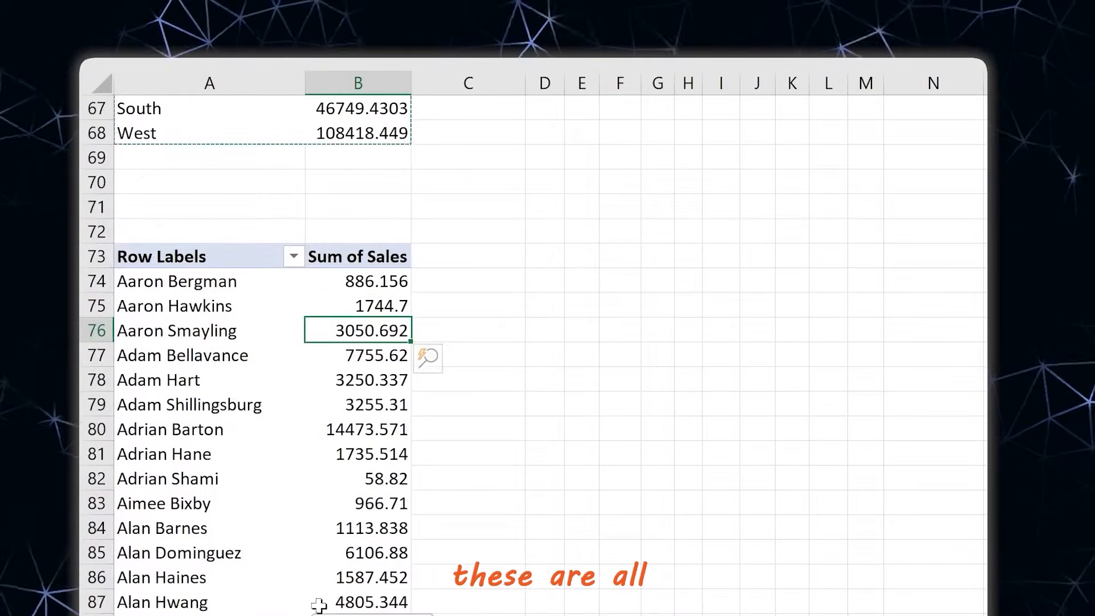
{"action": "scroll", "coordinate": [318, 599], "scroll_direction": "up", "scroll_amount": 12}
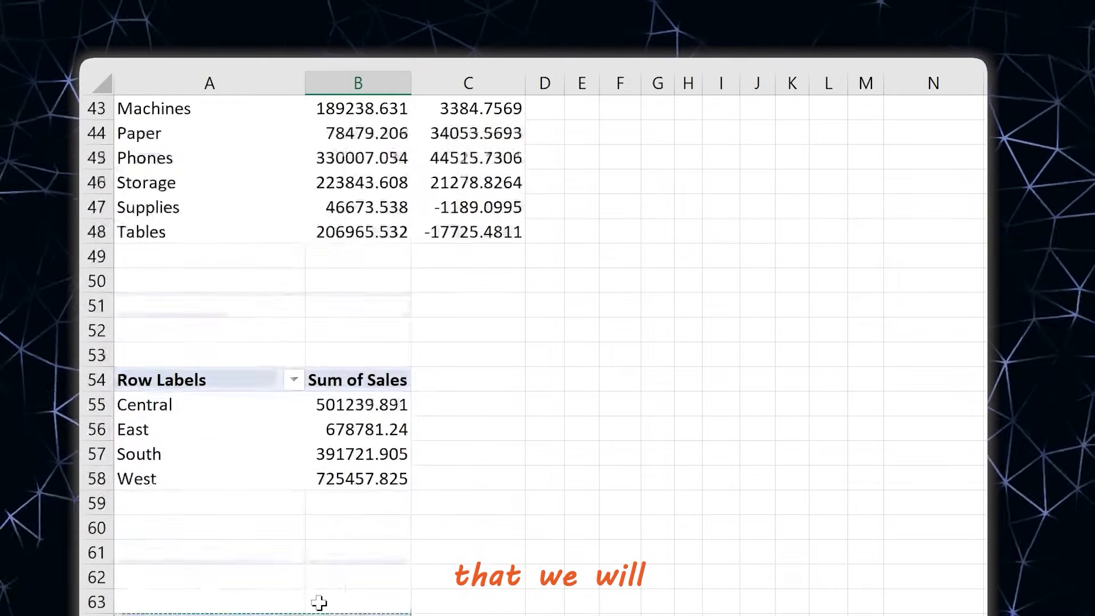
{"action": "scroll", "coordinate": [314, 588], "scroll_direction": "up", "scroll_amount": 10}
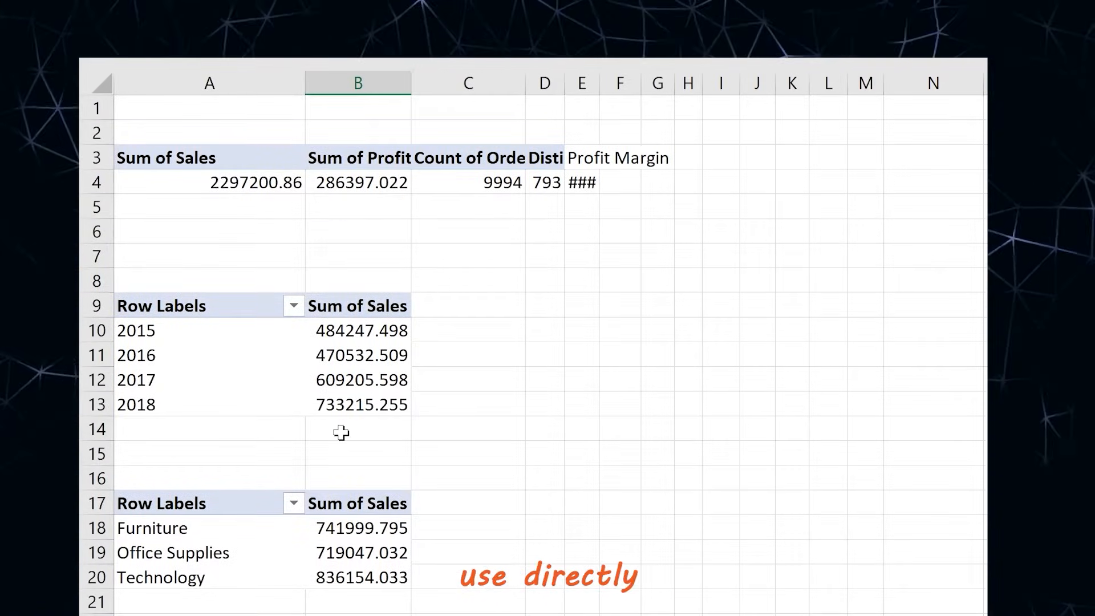
{"action": "mouse_move", "coordinate": [346, 404]}
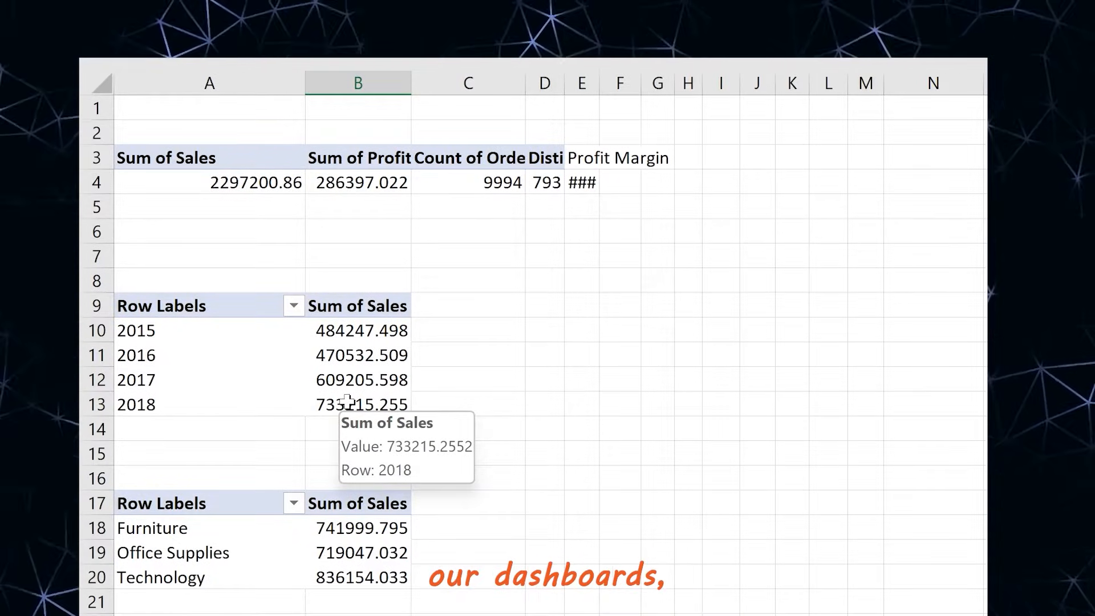
{"action": "mouse_move", "coordinate": [394, 363]}
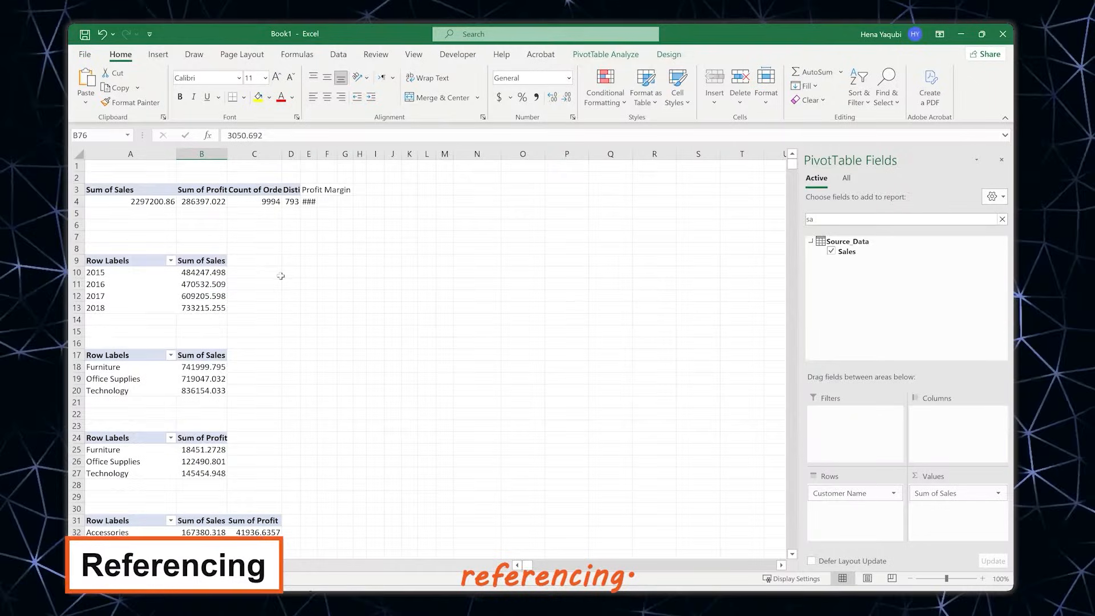
{"action": "left_click", "coordinate": [375, 201]}
{"action": "type", "text": "="}
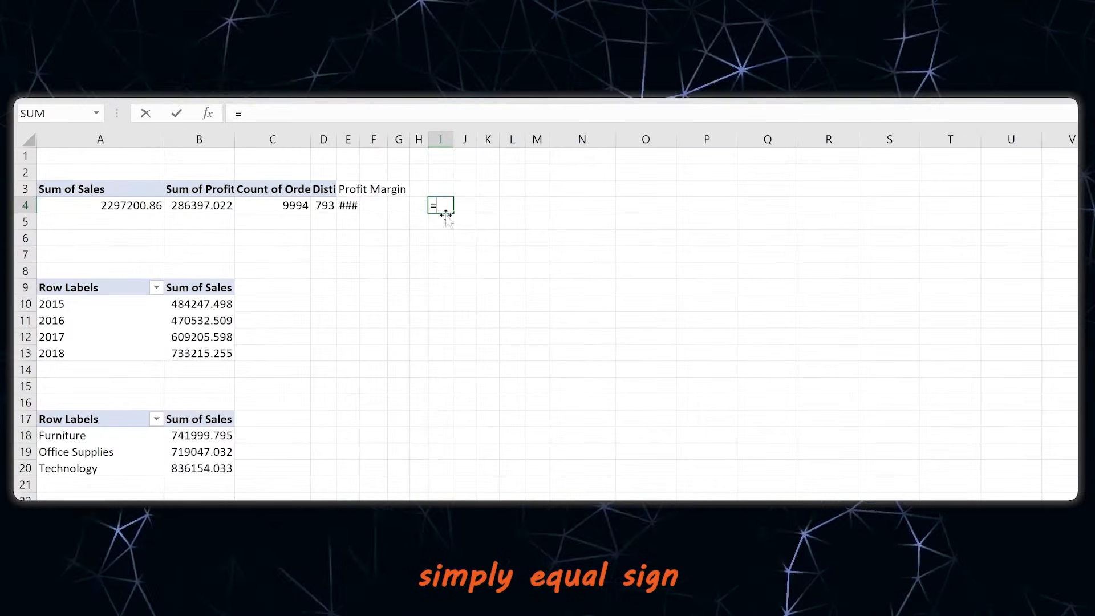
{"action": "left_click", "coordinate": [142, 203]}
{"action": "key", "text": "Return"}
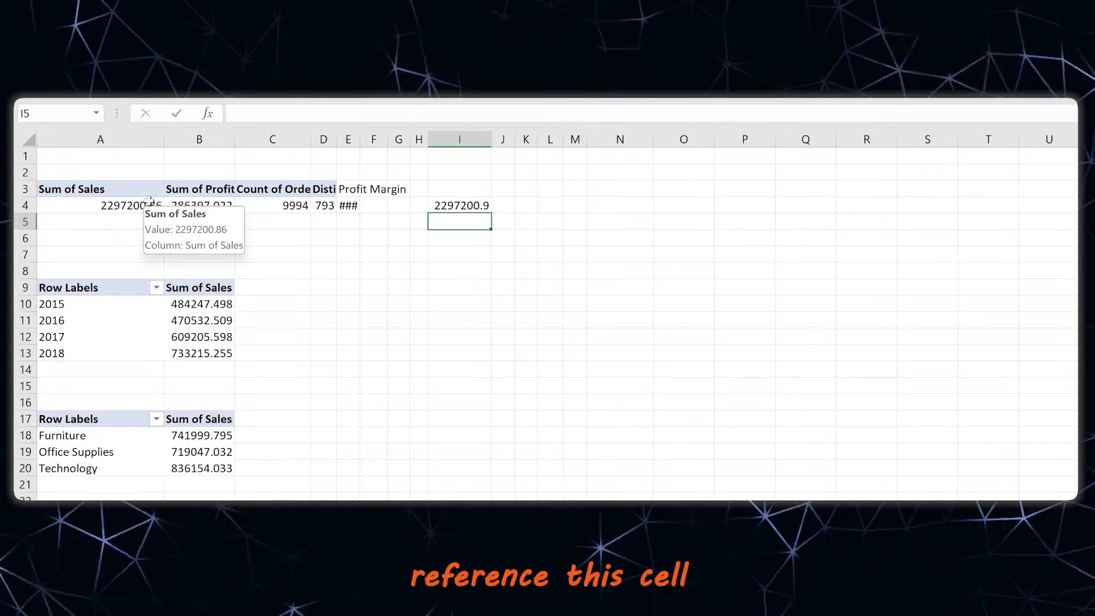
Reference the PivotTable's Sum of Profit total in cell J4
{"action": "left_click", "coordinate": [504, 205]}
{"action": "type", "text": "="}
{"action": "left_click", "coordinate": [215, 206]}
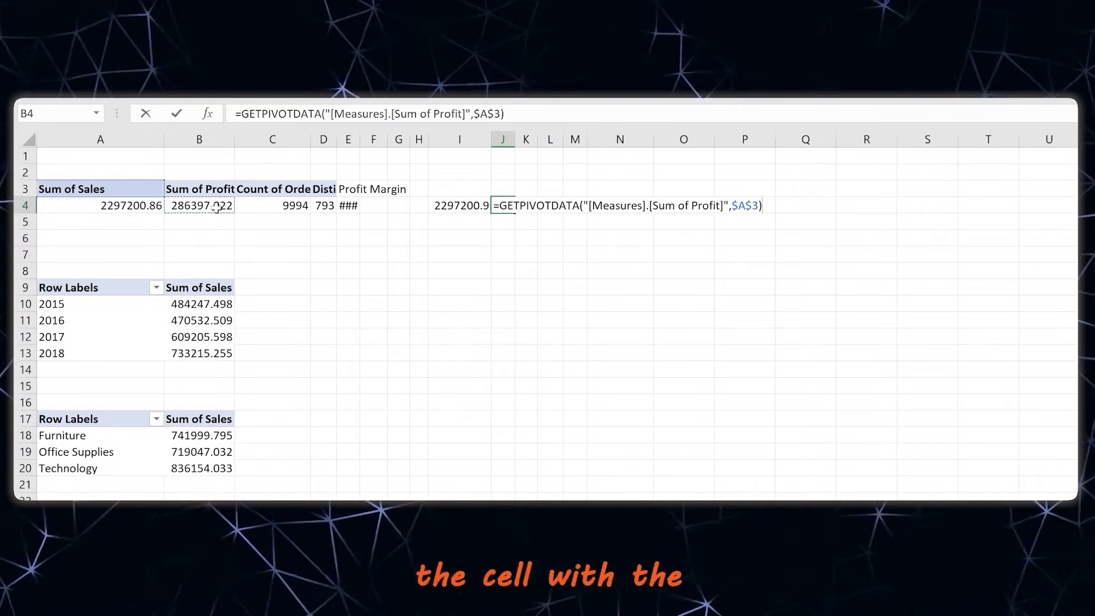
{"action": "key", "text": "Return"}
Reference the Count of Order ID in cell K4 and the distinct customer count in cell L4
{"action": "left_click", "coordinate": [567, 209]}
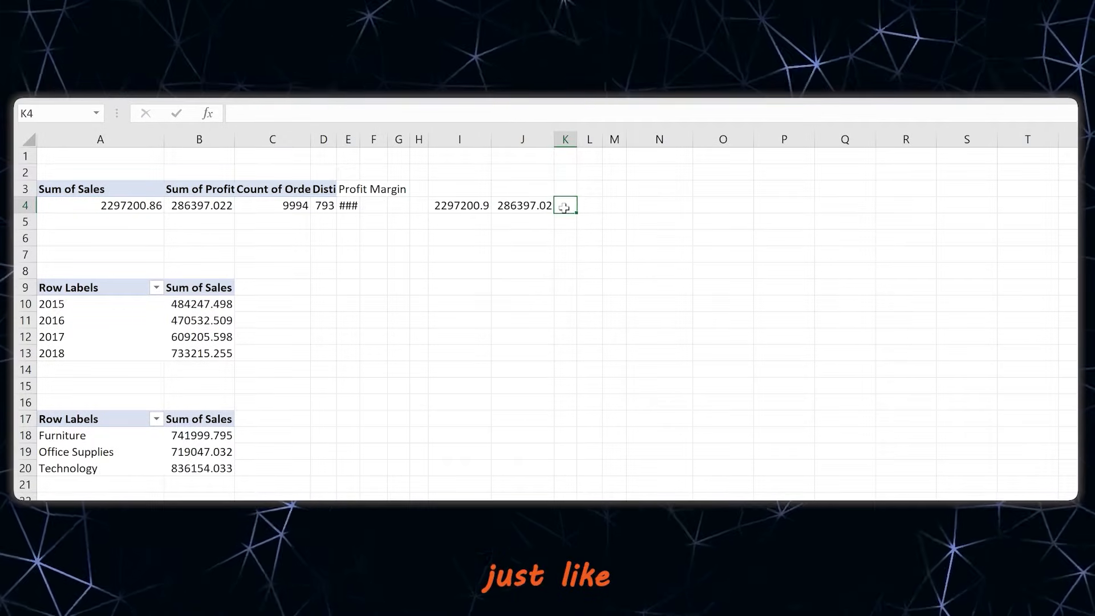
{"action": "type", "text": "="}
{"action": "left_click", "coordinate": [296, 209]}
{"action": "key", "text": "Return"}
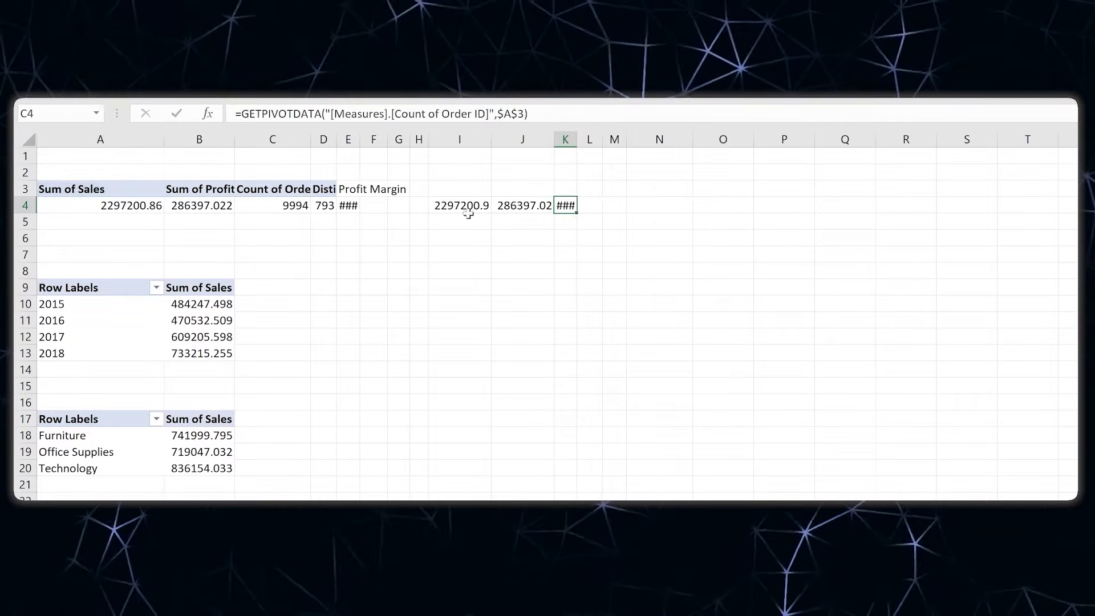
{"action": "left_click", "coordinate": [596, 206]}
{"action": "type", "text": "="}
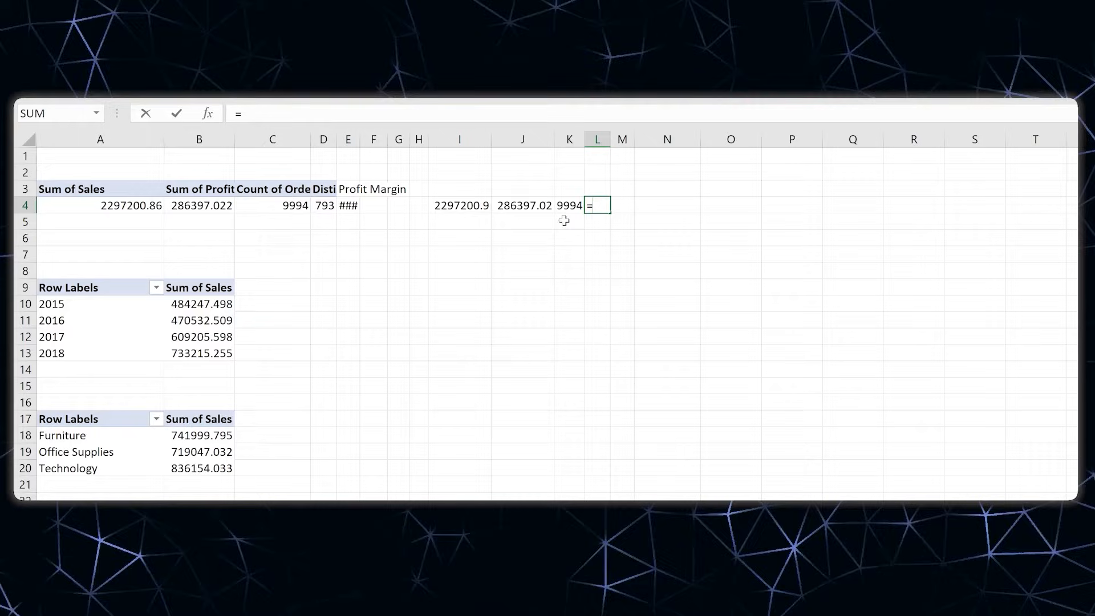
{"action": "left_click", "coordinate": [326, 207]}
{"action": "key", "text": "Return"}
Reference the profit margin from E4 in cell M4 and autofit the width of column E
{"action": "left_click", "coordinate": [628, 207]}
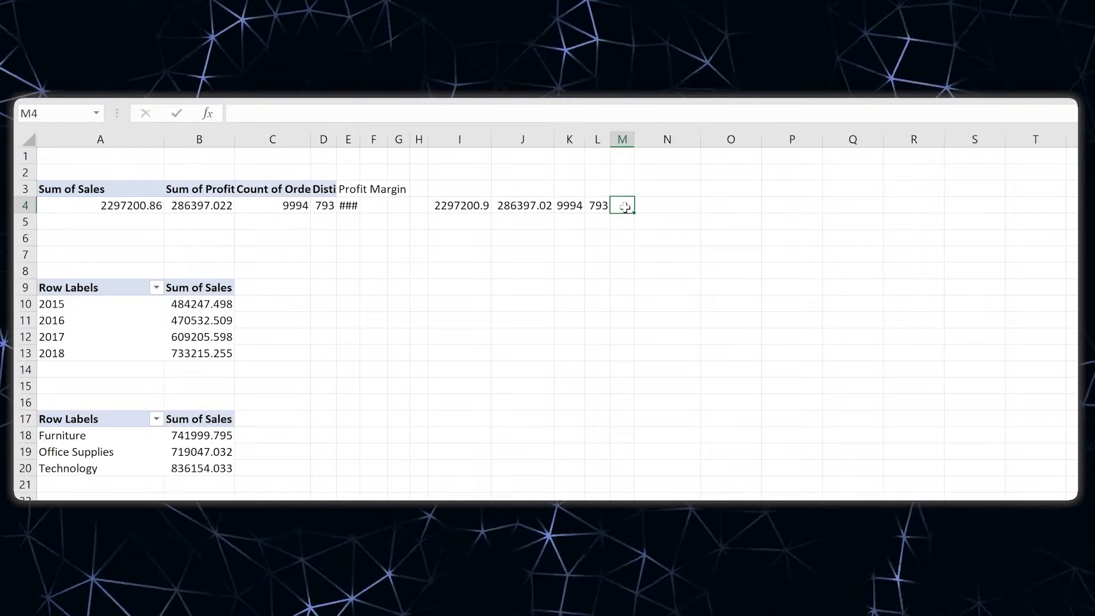
{"action": "type", "text": "="}
{"action": "left_click", "coordinate": [346, 207]}
{"action": "key", "text": "Return"}
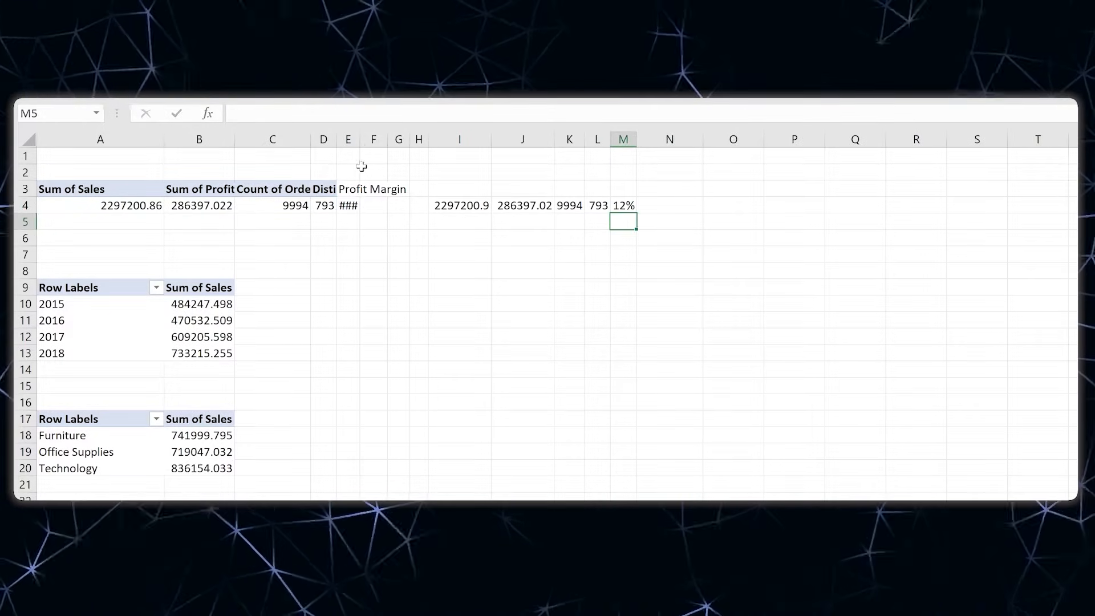
{"action": "double_click", "coordinate": [360, 139]}
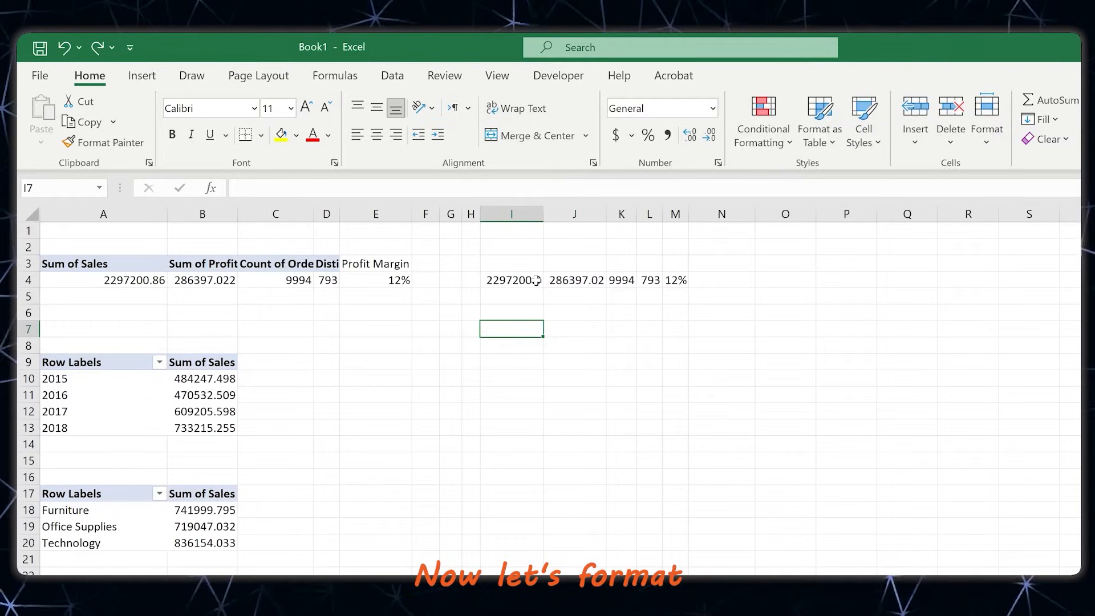
Format the referenced sales and profit in I4:J4 with thousands separators and no decimal places
{"action": "left_click_drag", "start_coordinate": [508, 205], "coordinate": [571, 206]}
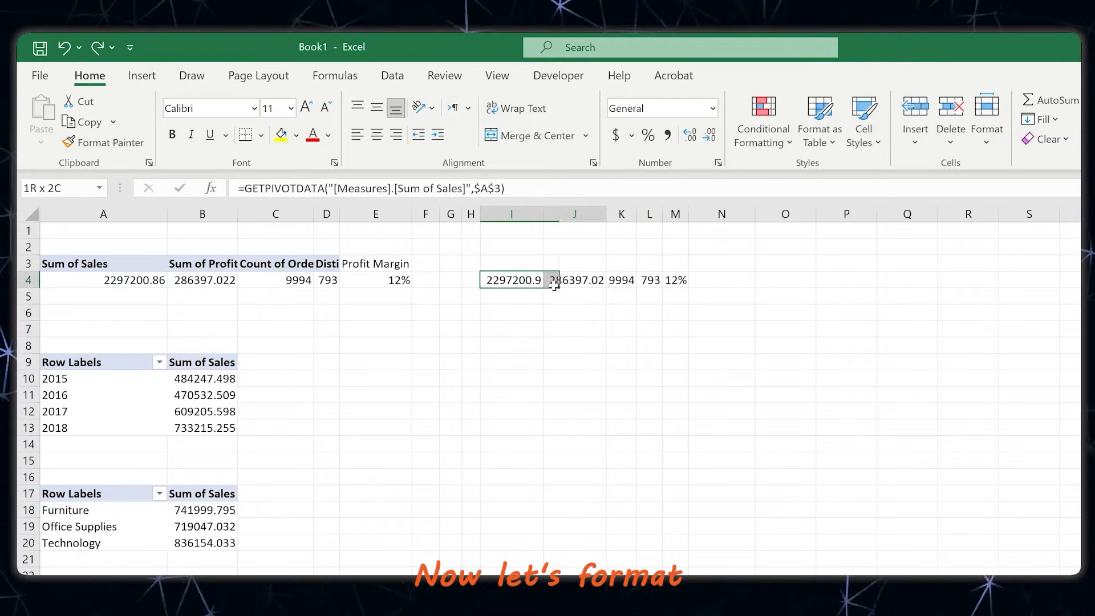
{"action": "left_click", "coordinate": [667, 136]}
{"action": "left_click", "coordinate": [709, 136]}
{"action": "left_click", "coordinate": [709, 136]}
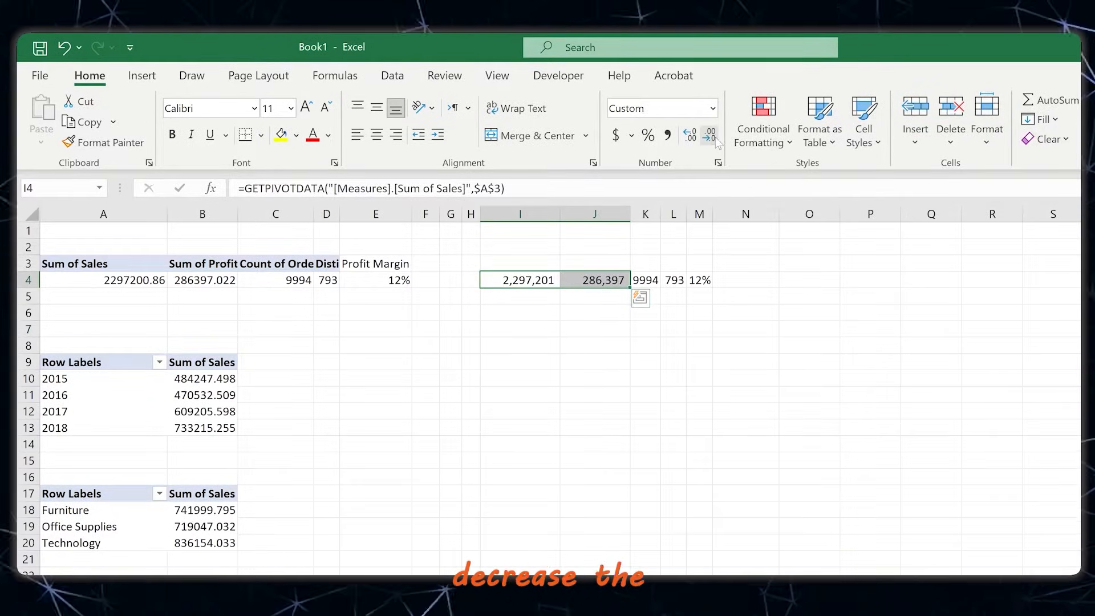
{"action": "left_click", "coordinate": [699, 312]}
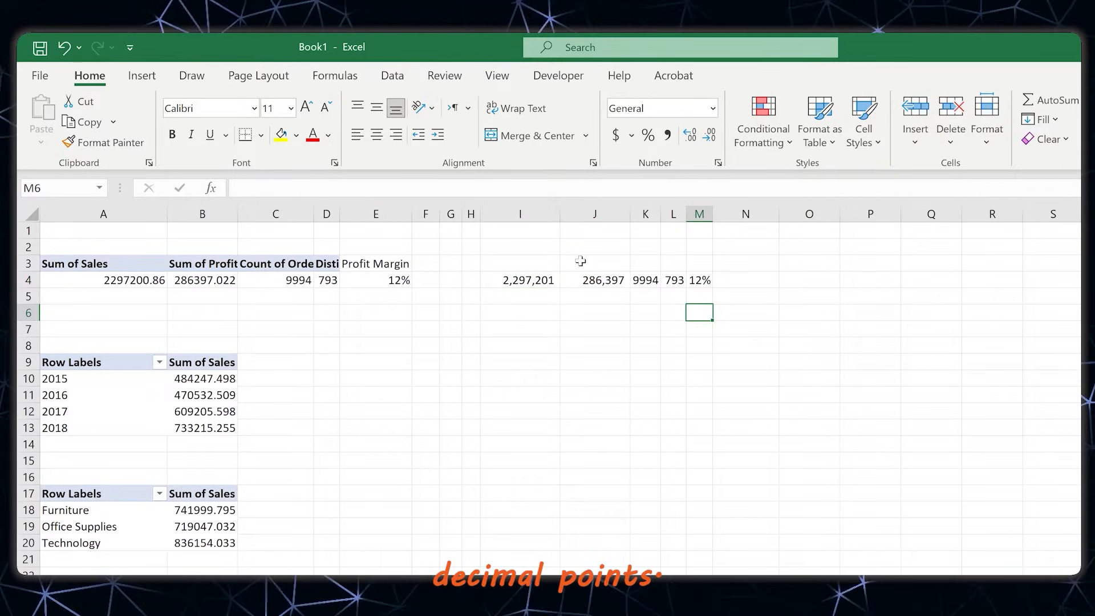
Enter the headings Sales in I3 and Profits in J3 above the referenced key figures
{"action": "left_click", "coordinate": [541, 264]}
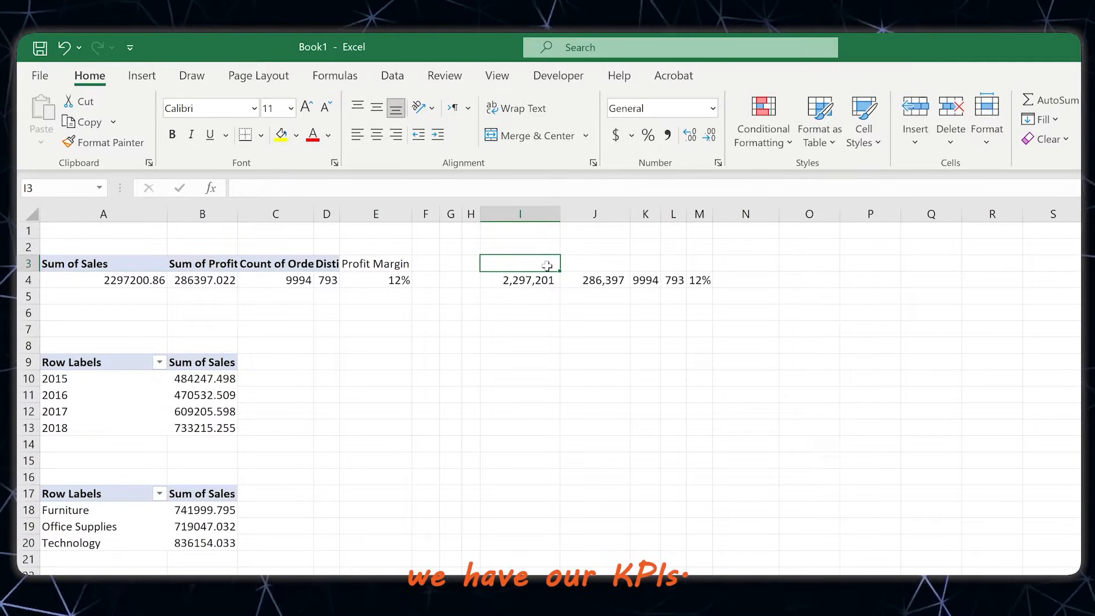
{"action": "type", "text": "Sale"}
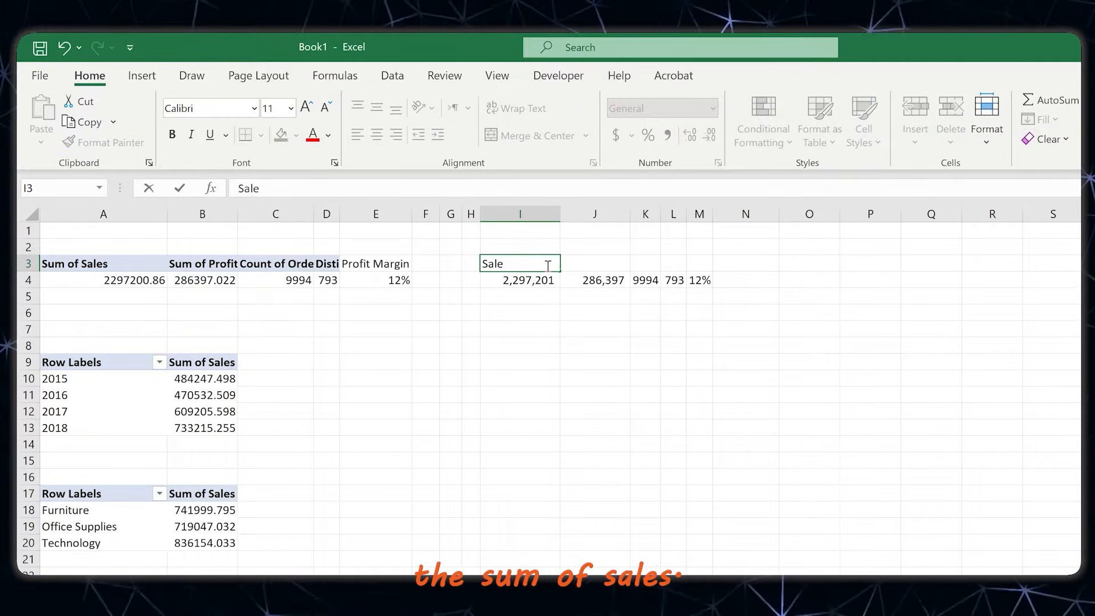
{"action": "type", "text": "s"}
{"action": "key", "text": "Tab"}
{"action": "type", "text": "Prof"}
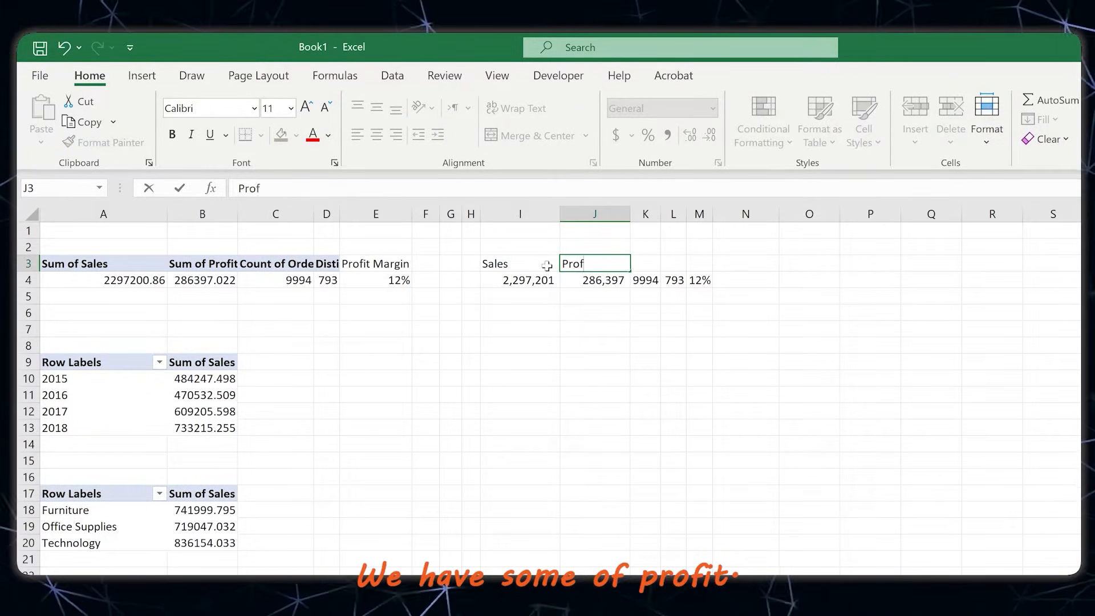
{"action": "type", "text": "its"}
{"action": "key", "text": "Tab"}
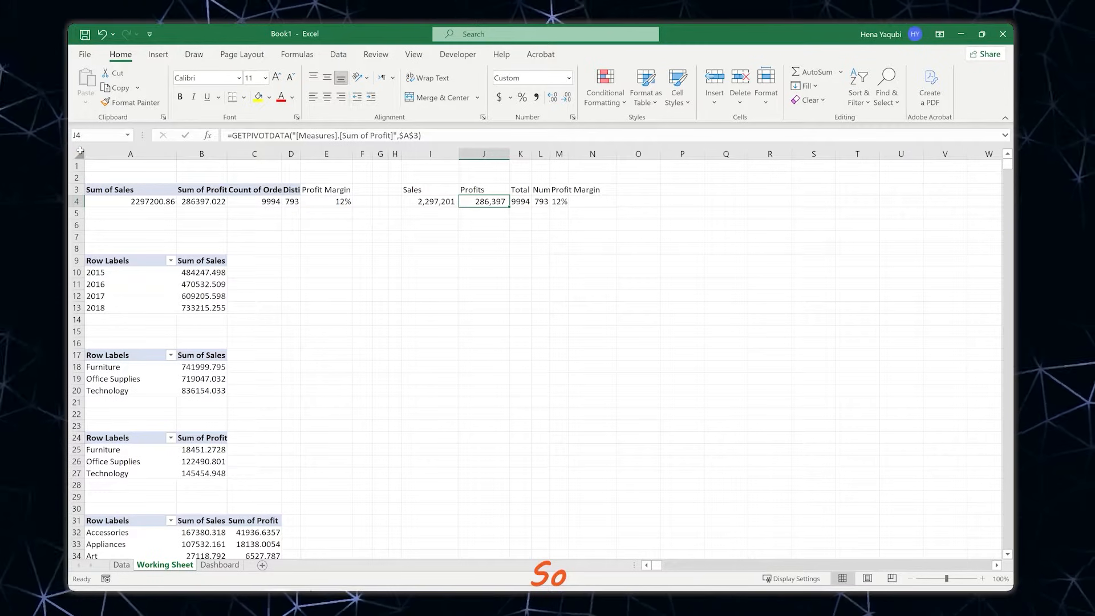
Autofit the width of all columns on the Working Sheet
{"action": "key", "text": "ctrl+a"}
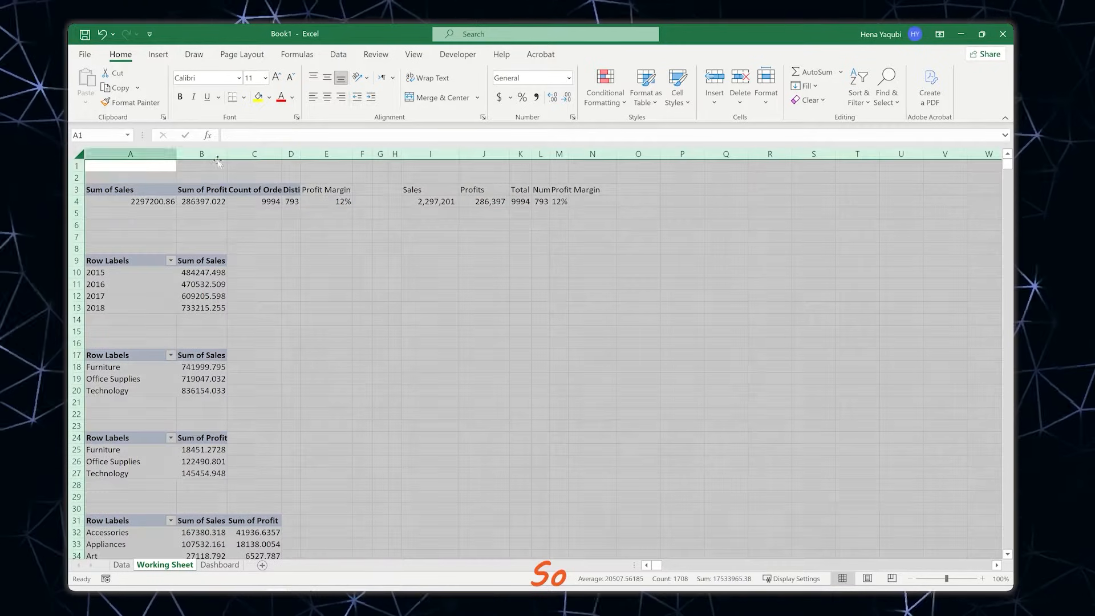
{"action": "double_click", "coordinate": [510, 154]}
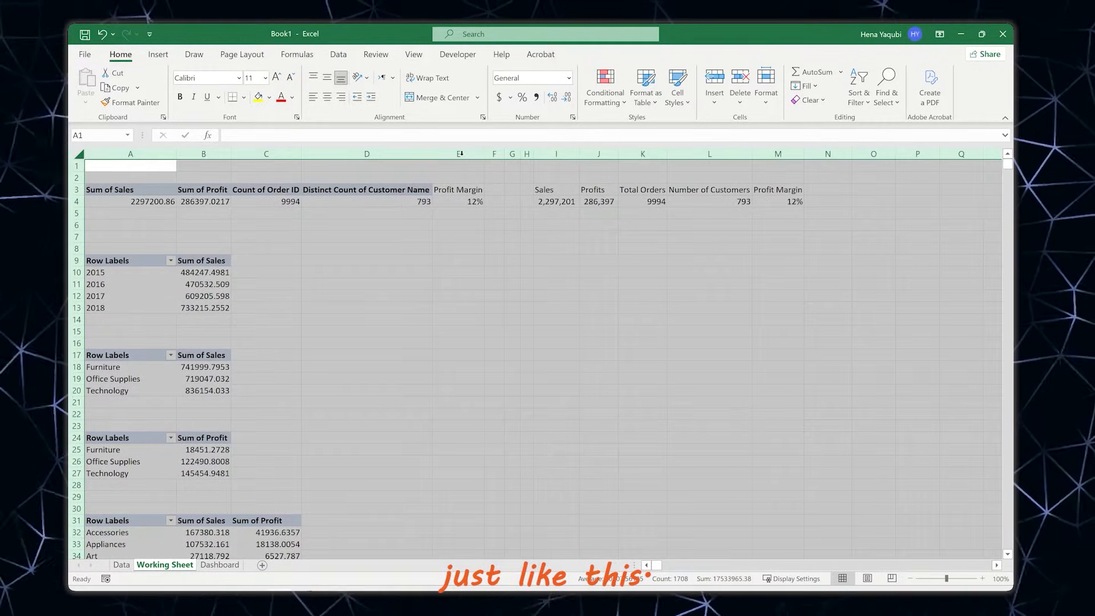
{"action": "left_click", "coordinate": [706, 212]}
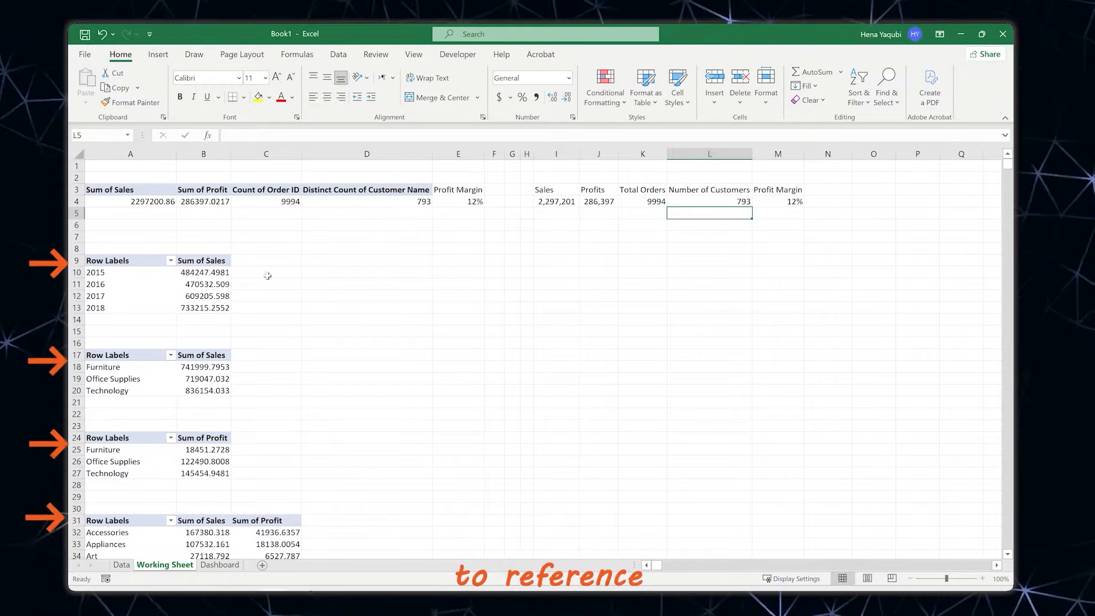
Reference the year labels and sales of the yearly sales PivotTable in cells D10:E13
{"action": "left_click", "coordinate": [353, 271]}
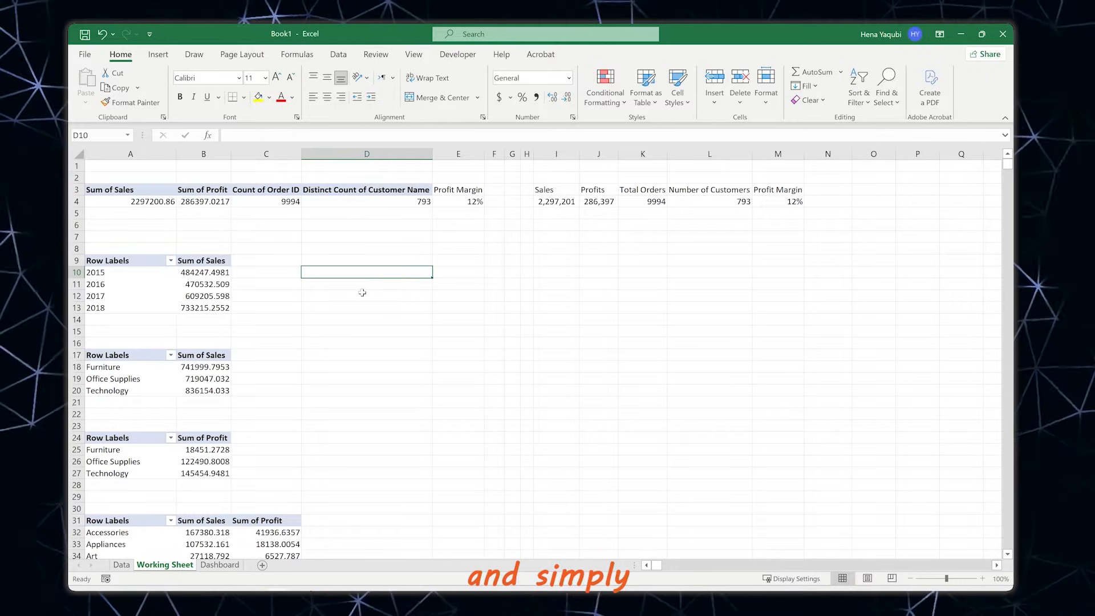
{"action": "type", "text": "="}
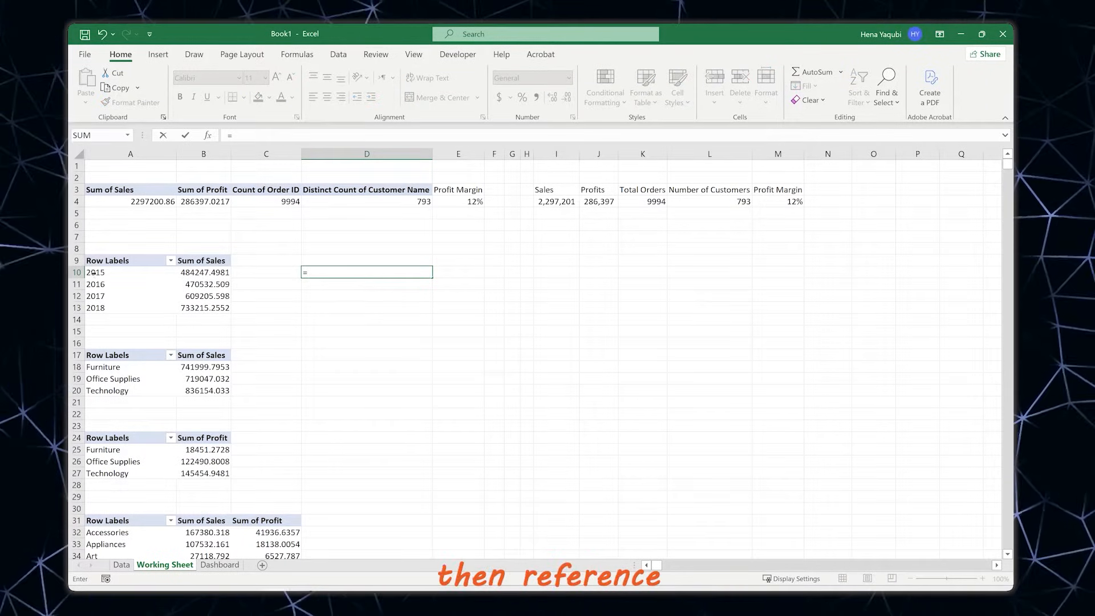
{"action": "key", "text": "Return"}
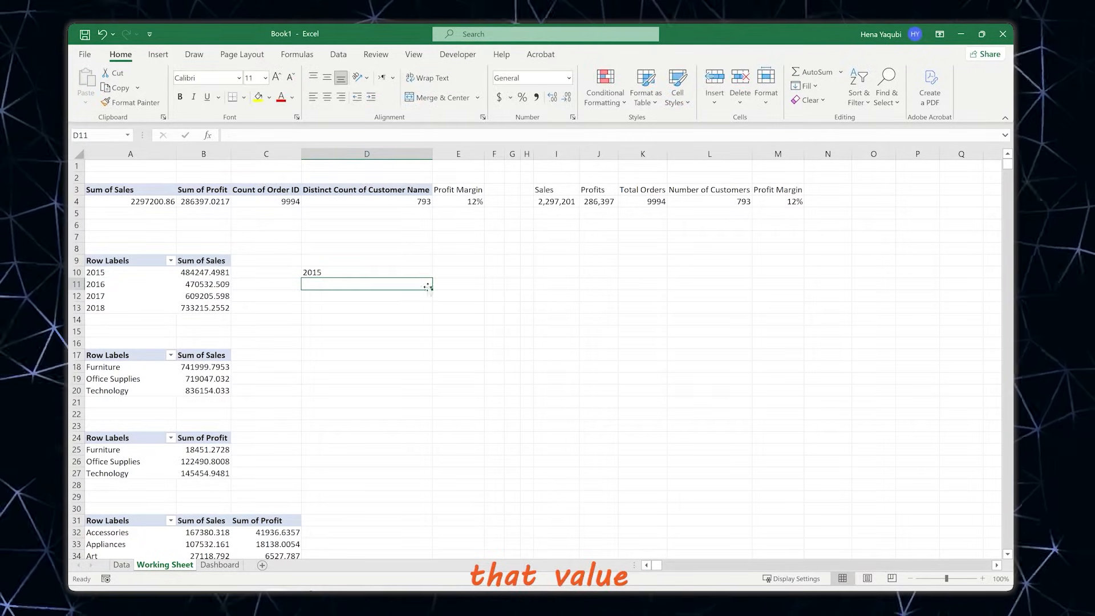
{"action": "left_click_drag", "start_coordinate": [433, 278], "coordinate": [488, 315]}
{"action": "key", "text": "ctrl+z"}
{"action": "left_click", "coordinate": [465, 274]}
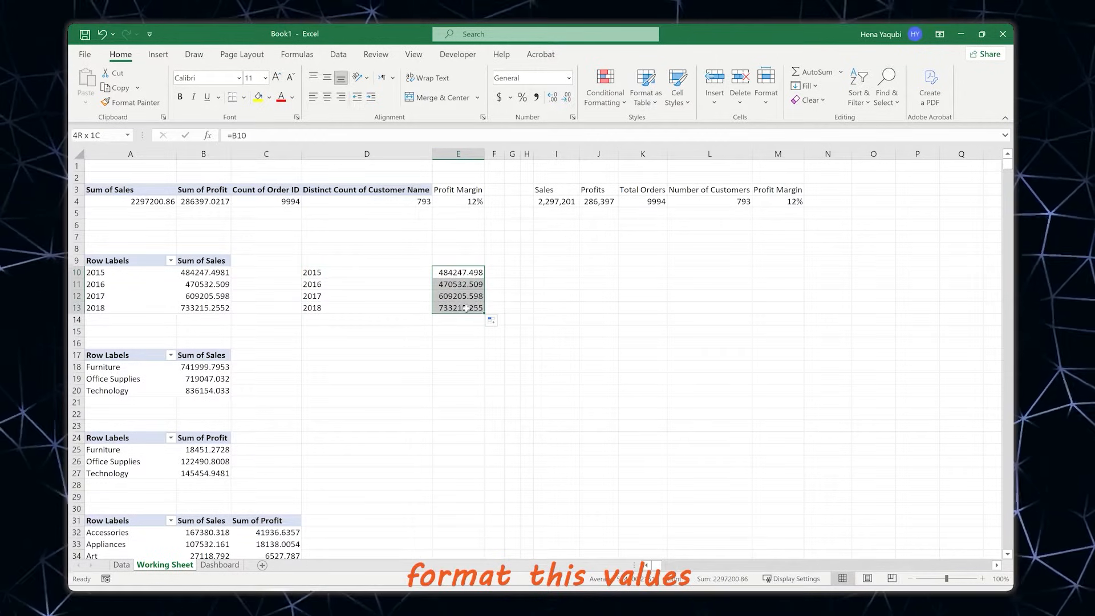
Format the yearly sales in E10:E13 with thousands separators and no decimal places
{"action": "left_click", "coordinate": [539, 101]}
{"action": "left_click", "coordinate": [566, 98]}
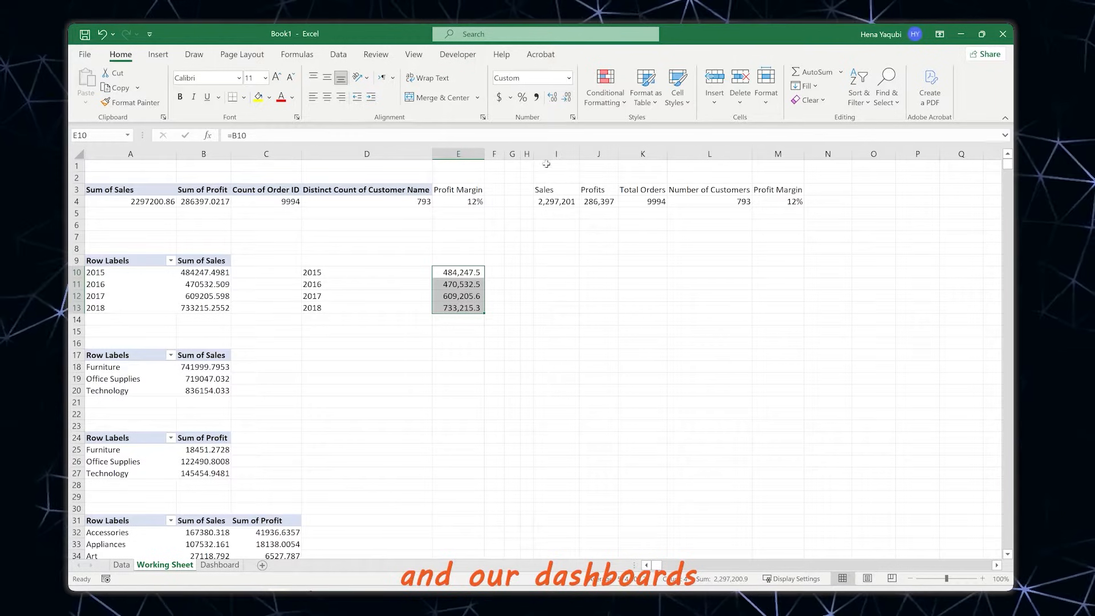
{"action": "left_click", "coordinate": [566, 98]}
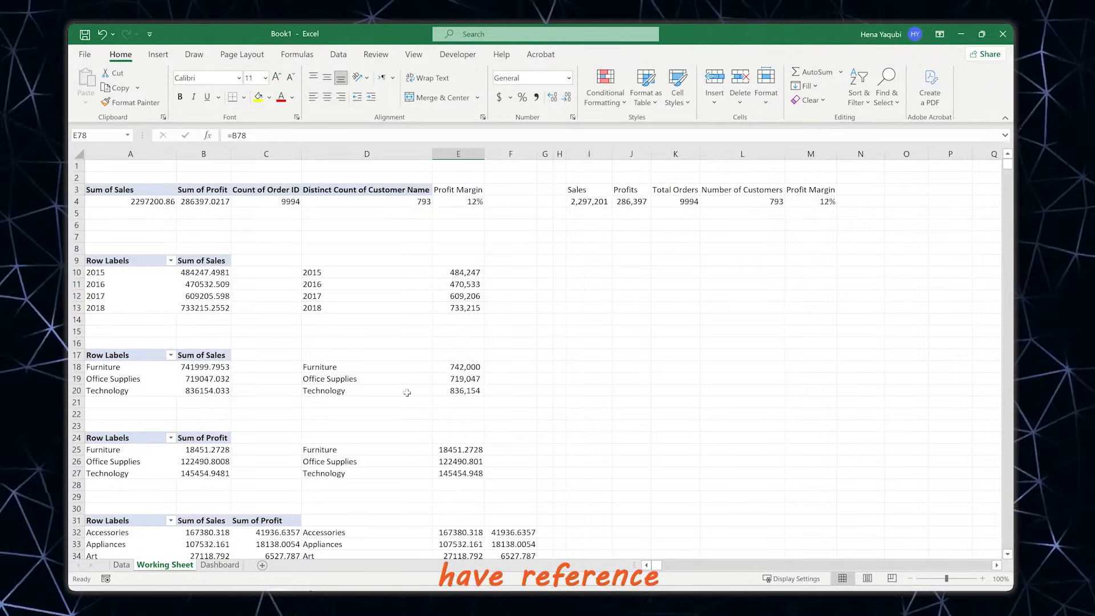
Copy the number format of E10 onto the referenced category profits in E25:E27 with Format Painter
{"action": "scroll", "coordinate": [406, 395], "scroll_direction": "down", "scroll_amount": 7}
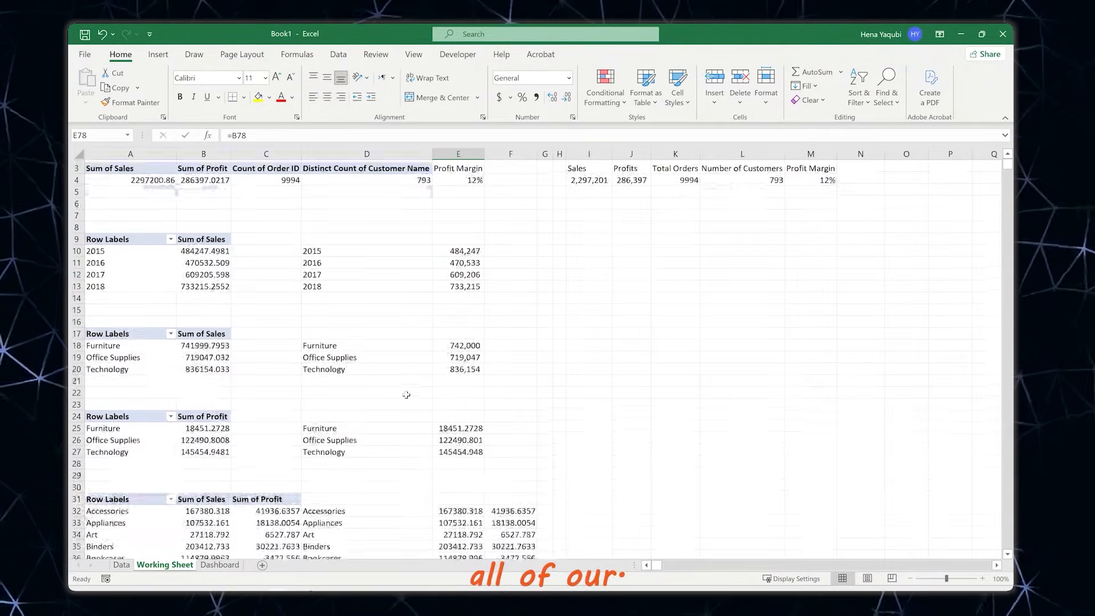
{"action": "scroll", "coordinate": [406, 395], "scroll_direction": "down", "scroll_amount": 5}
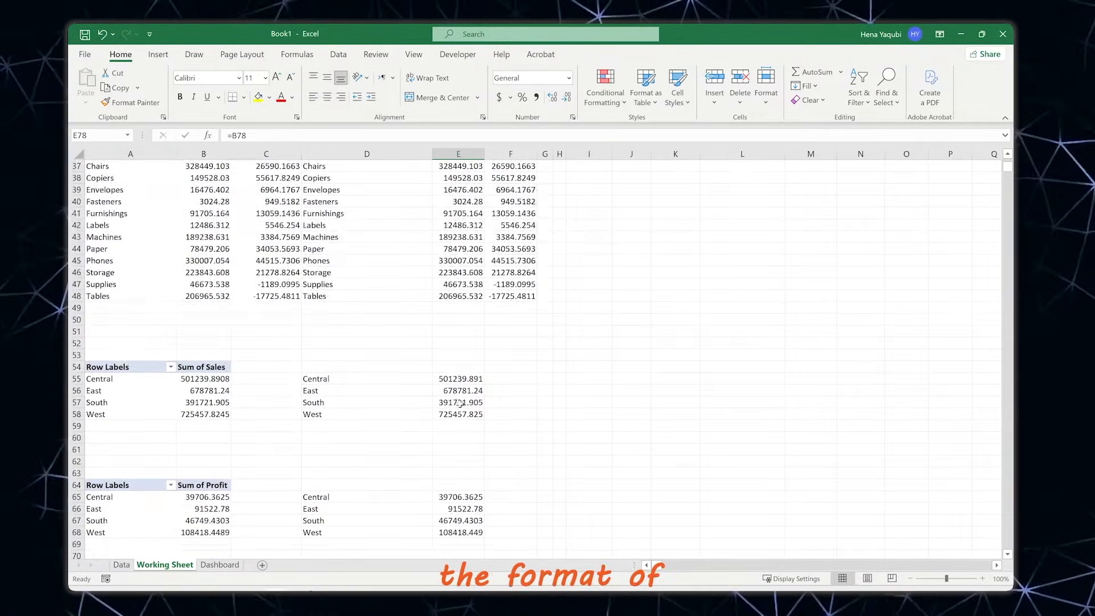
{"action": "scroll", "coordinate": [460, 399], "scroll_direction": "up", "scroll_amount": 5}
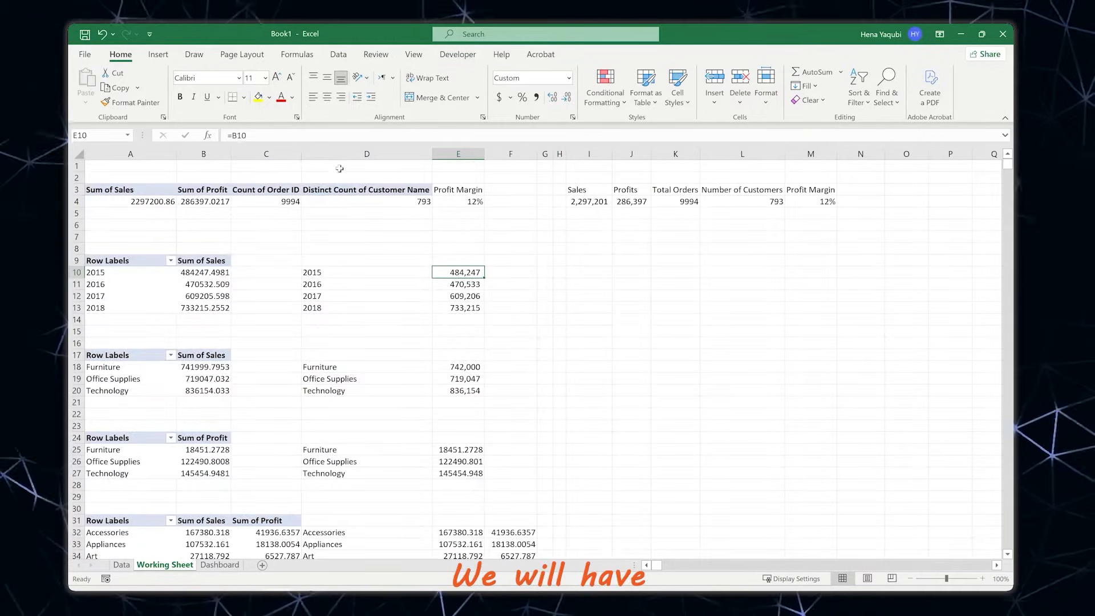
{"action": "left_click", "coordinate": [154, 108]}
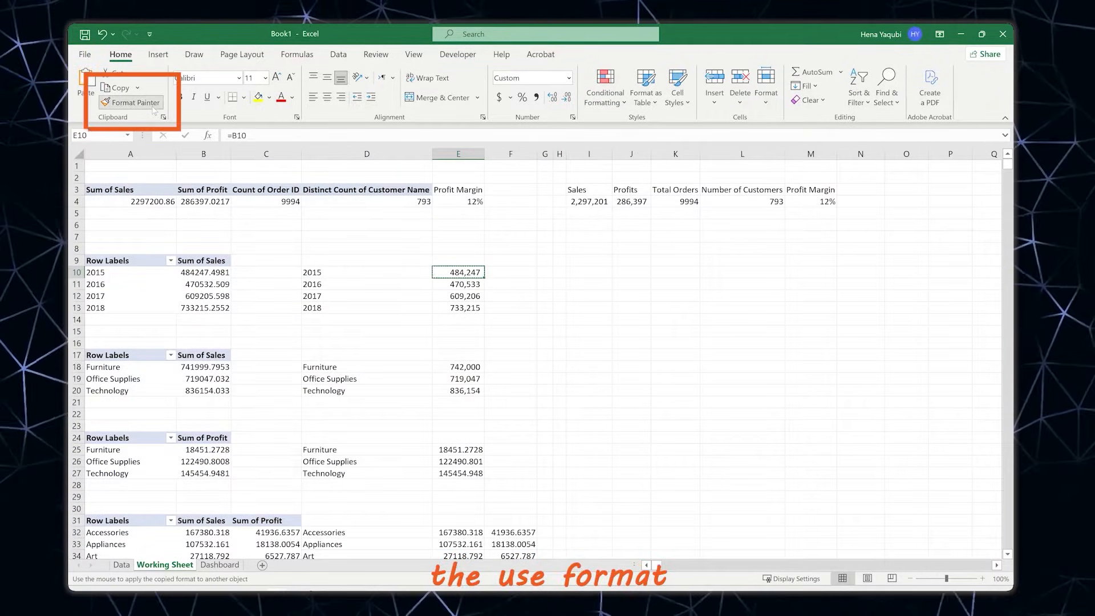
{"action": "scroll", "coordinate": [286, 371], "scroll_direction": "down", "scroll_amount": 2}
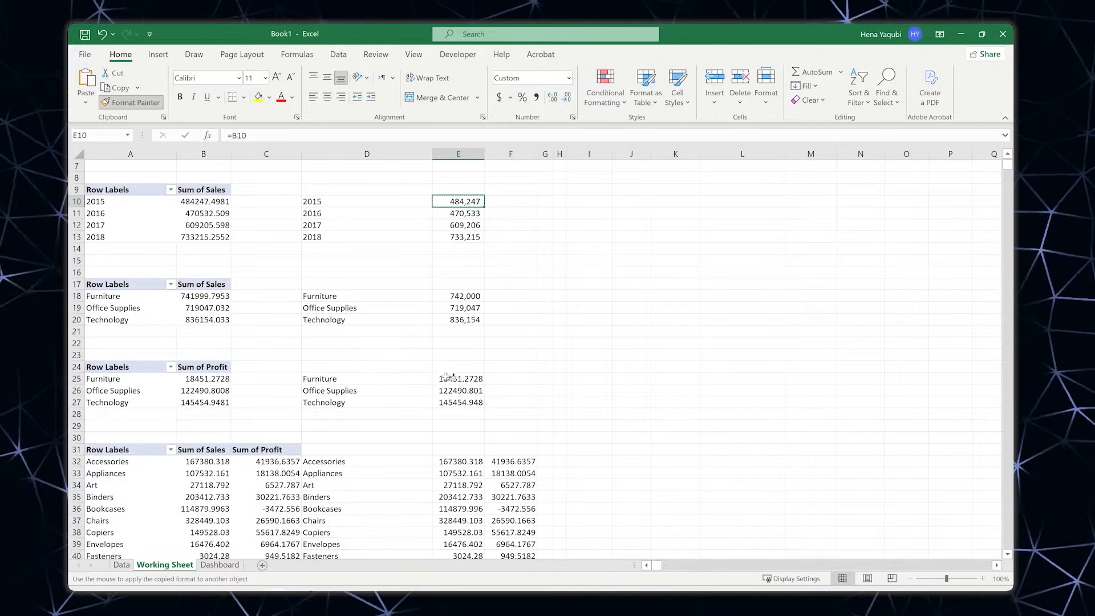
{"action": "left_click_drag", "start_coordinate": [448, 378], "coordinate": [460, 413]}
{"action": "left_click", "coordinate": [500, 472]}
{"action": "left_click", "coordinate": [473, 389]}
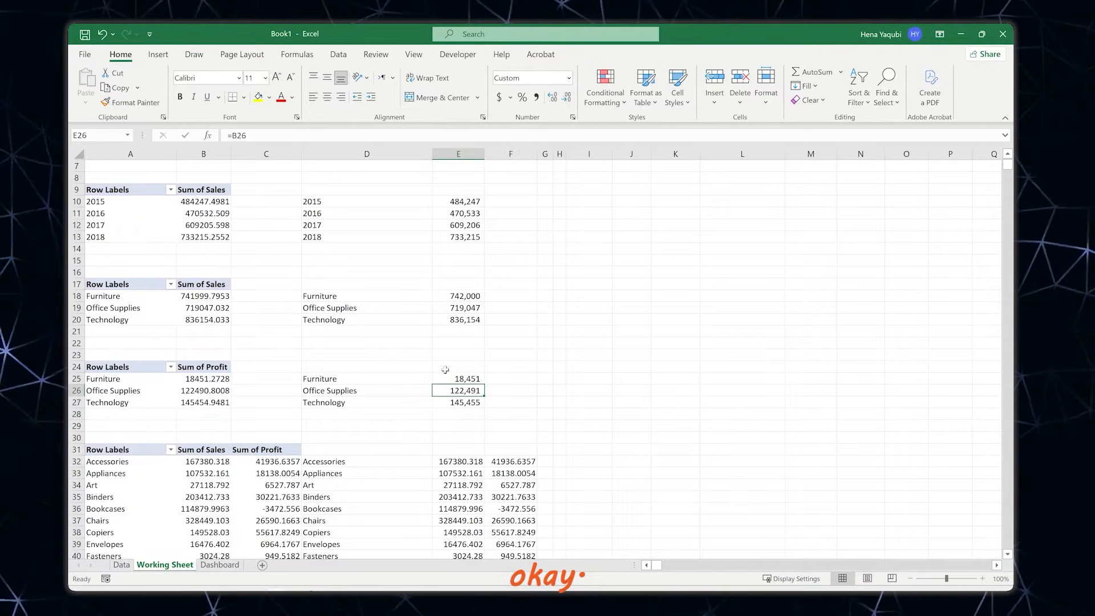
Copy the number format of E26 onto the referenced subcategory sales and profits in E32:F48 with Format Painter
{"action": "left_click", "coordinate": [147, 102]}
{"action": "scroll", "coordinate": [379, 254], "scroll_direction": "down", "scroll_amount": 4}
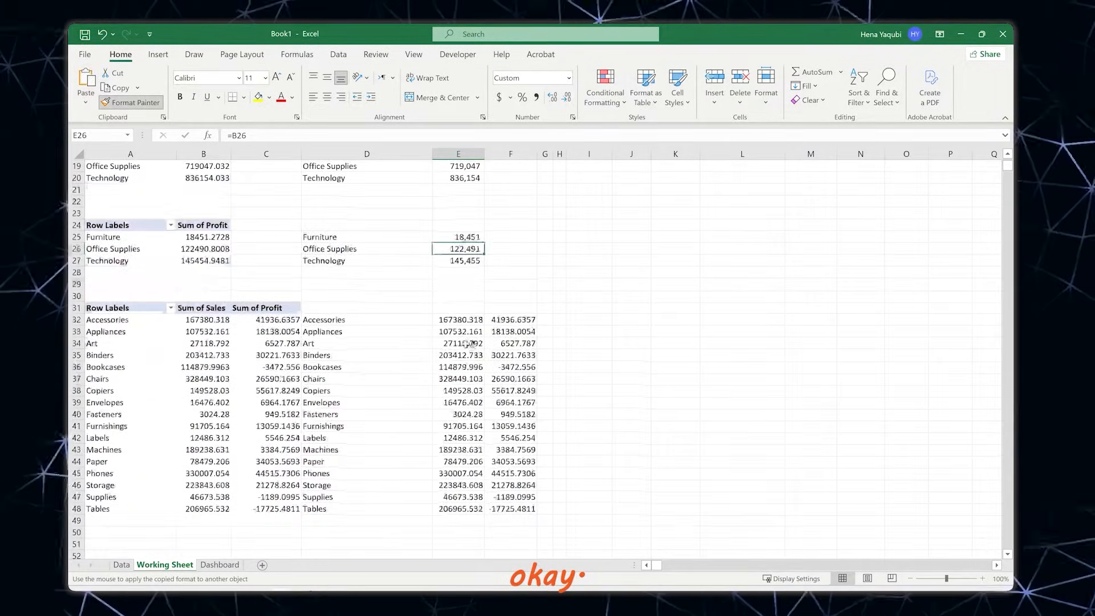
{"action": "left_click_drag", "start_coordinate": [439, 319], "coordinate": [517, 509]}
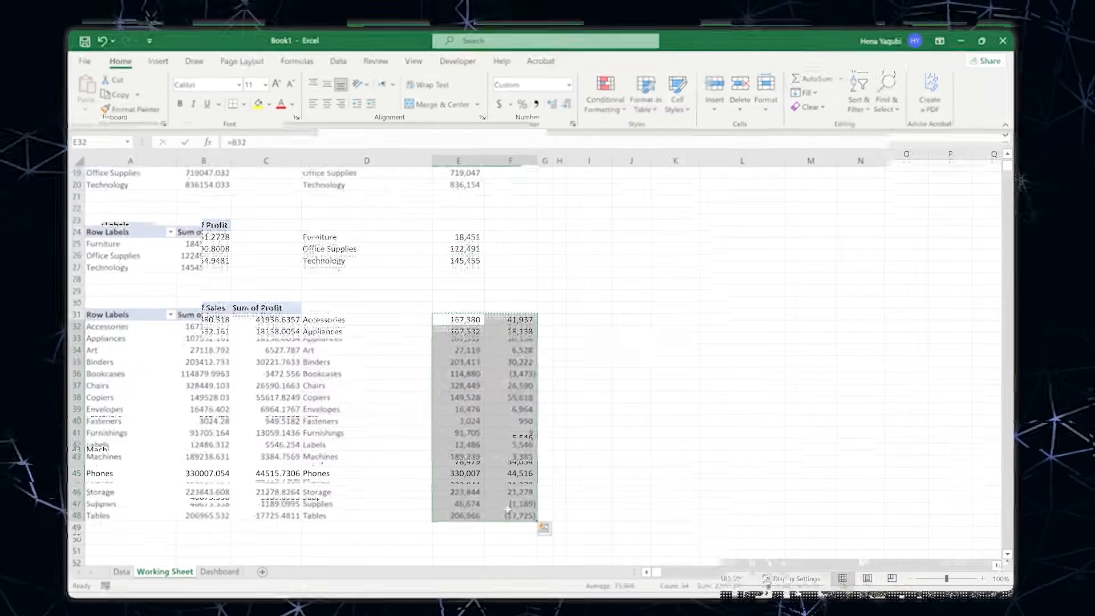
{"action": "scroll", "coordinate": [394, 369], "scroll_direction": "up", "scroll_amount": 6}
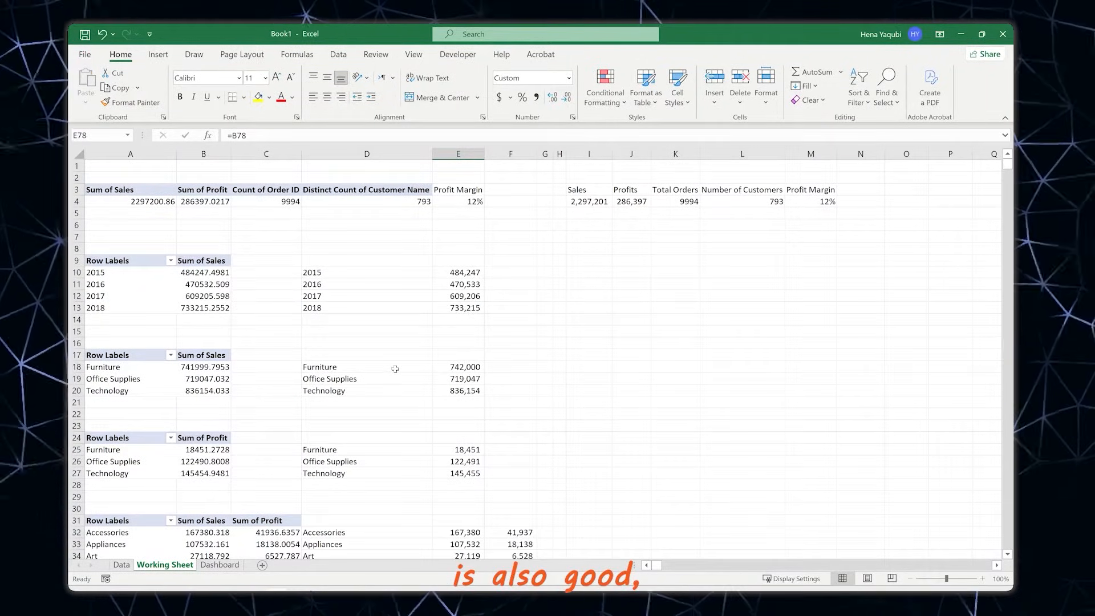
Enter the headings Year in D9 and Sales in E9 above the referenced yearly sales
{"action": "left_click", "coordinate": [340, 264]}
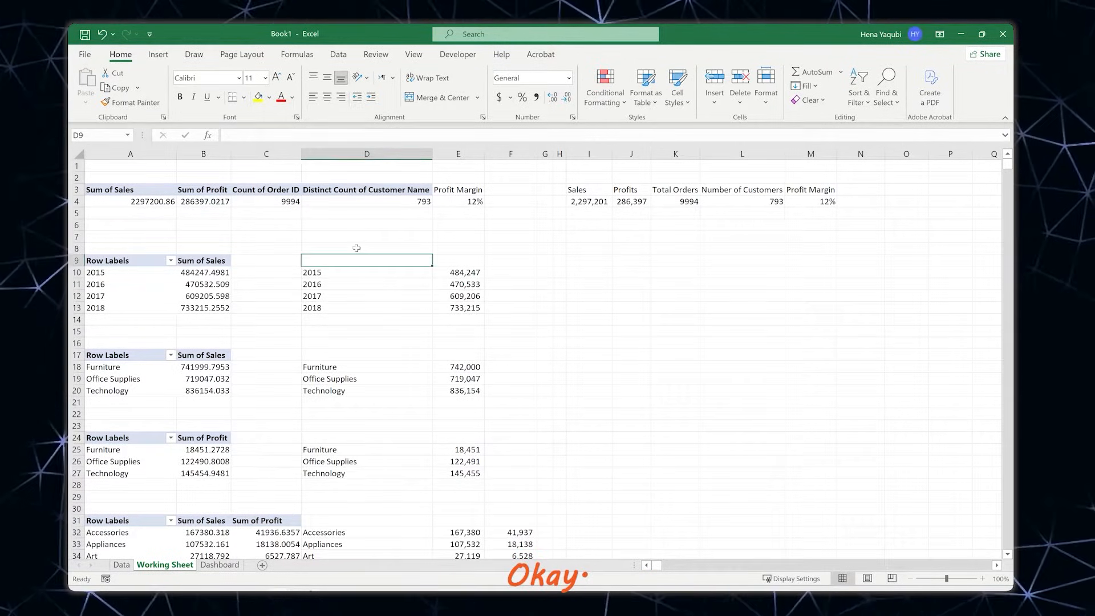
{"action": "type", "text": "Year"}
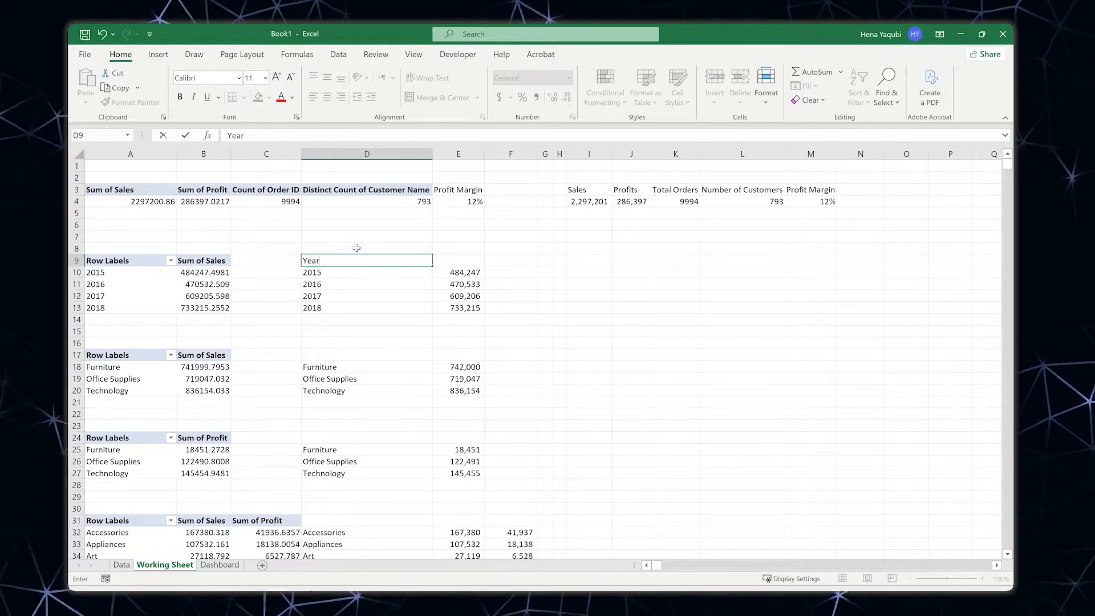
{"action": "key", "text": "Tab"}
{"action": "type", "text": "S"}
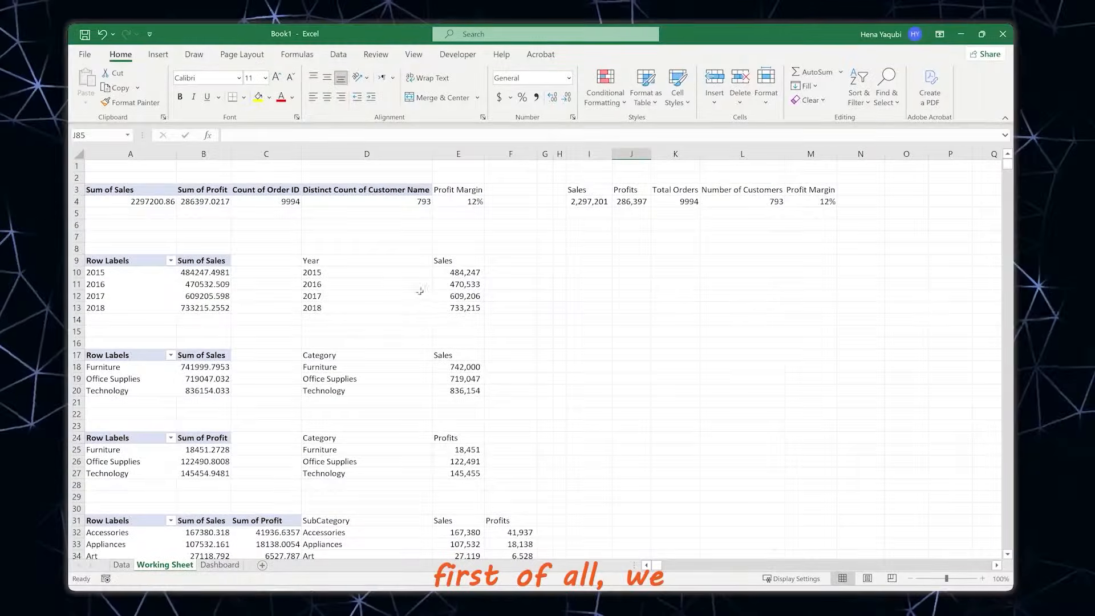
Insert a line chart of the yearly sales in D9:E13 and place it beside the data below the key figures
{"action": "left_click", "coordinate": [391, 282]}
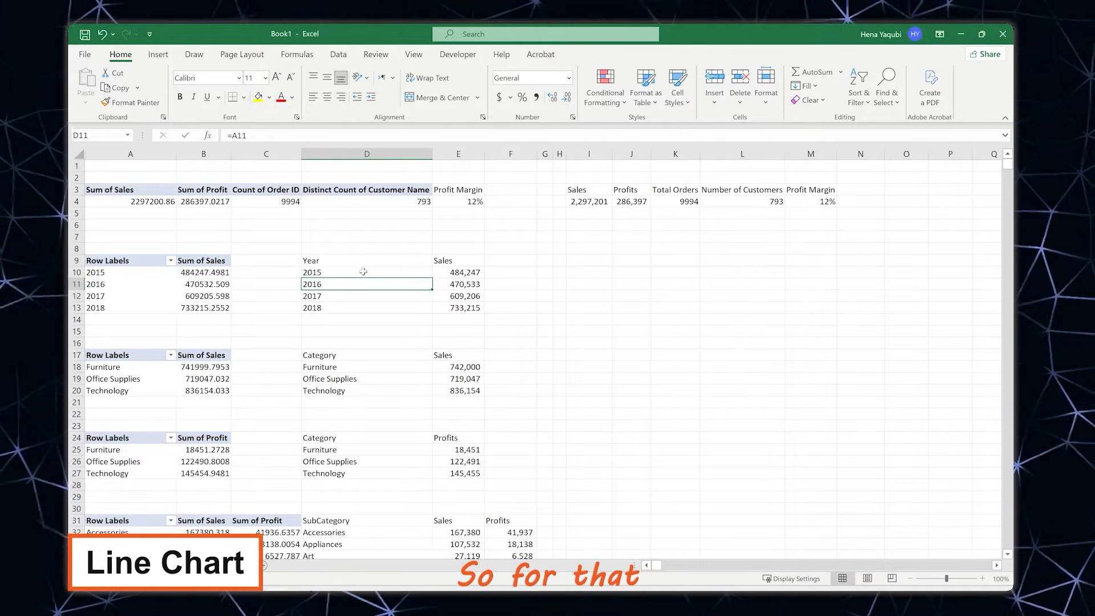
{"action": "left_click_drag", "start_coordinate": [362, 260], "coordinate": [460, 313]}
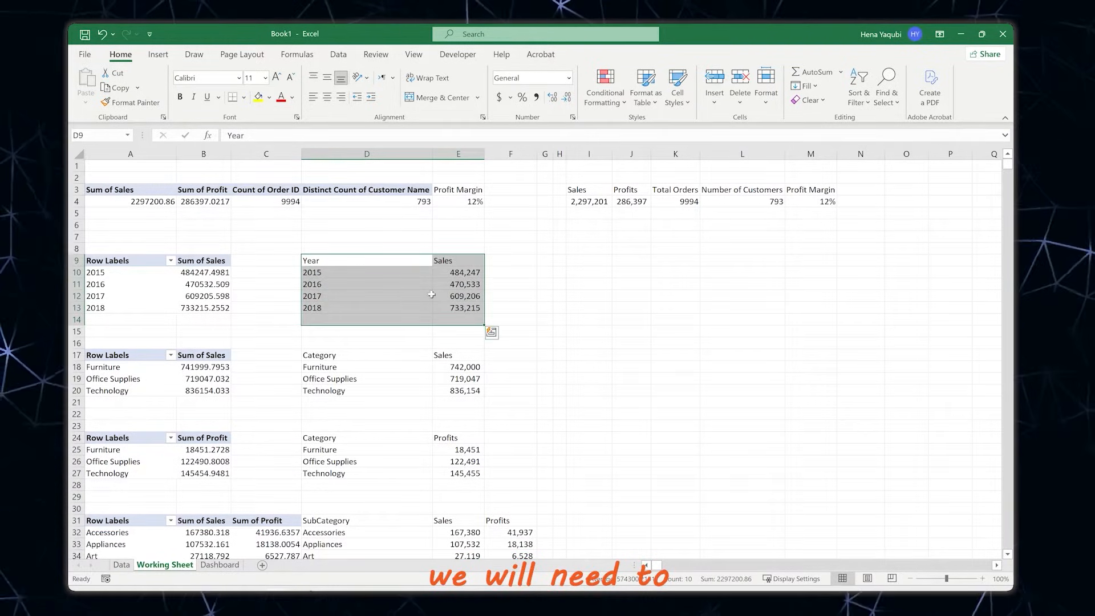
{"action": "left_click_drag", "start_coordinate": [354, 260], "coordinate": [460, 308]}
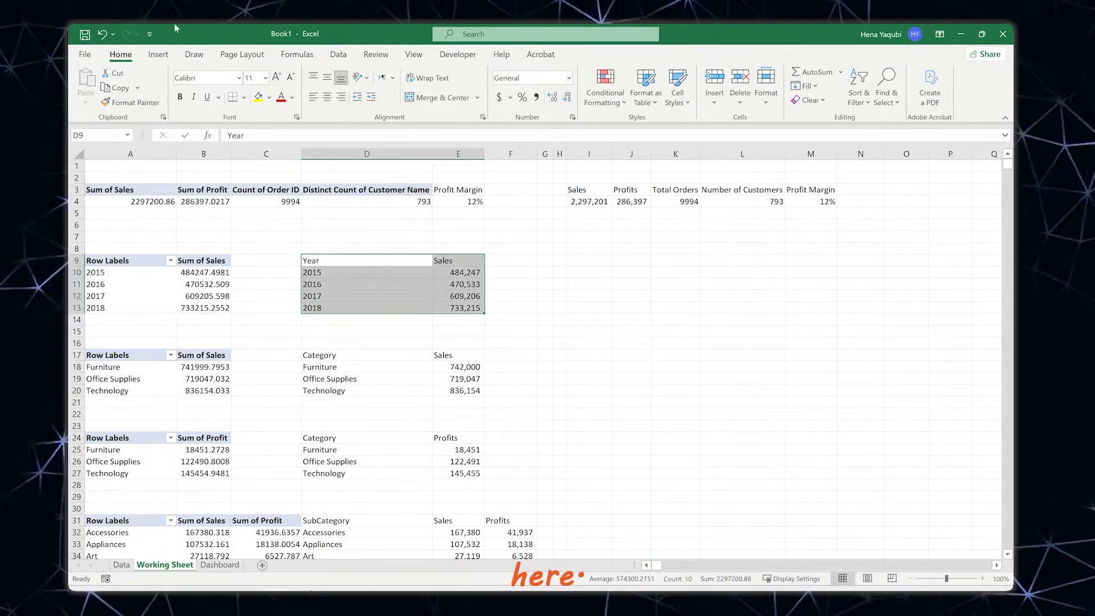
{"action": "left_click", "coordinate": [158, 54]}
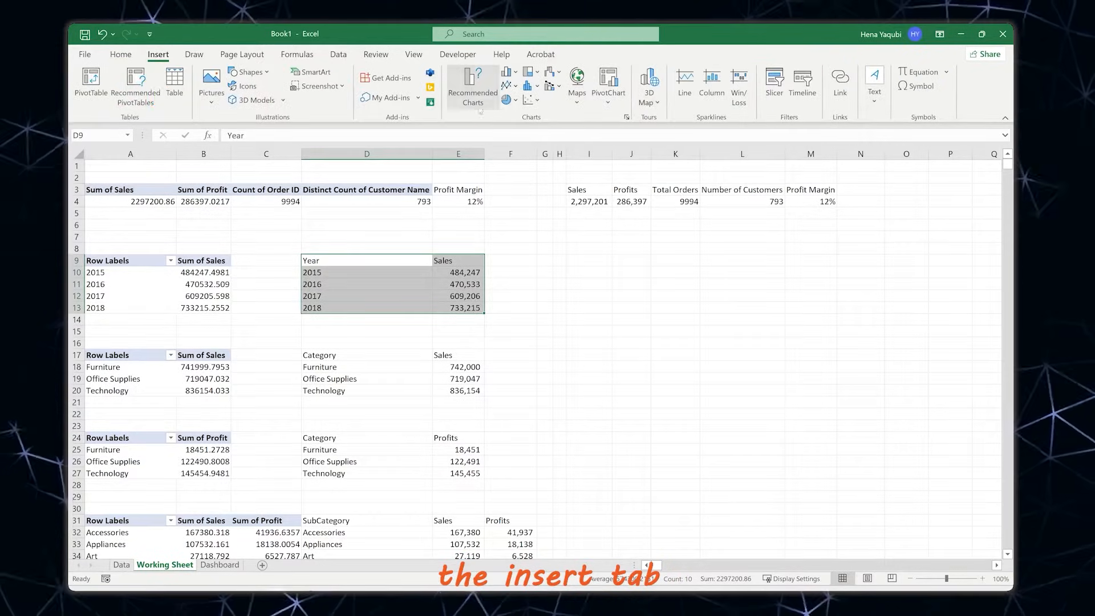
{"action": "left_click", "coordinate": [479, 105]}
{"action": "left_click", "coordinate": [365, 59]}
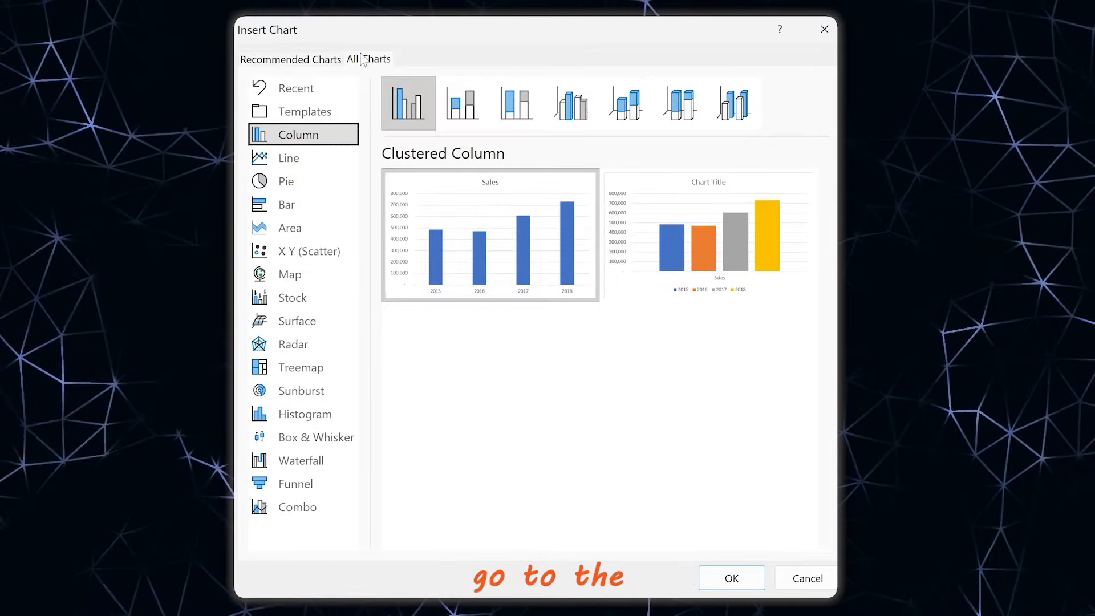
{"action": "left_click", "coordinate": [302, 158]}
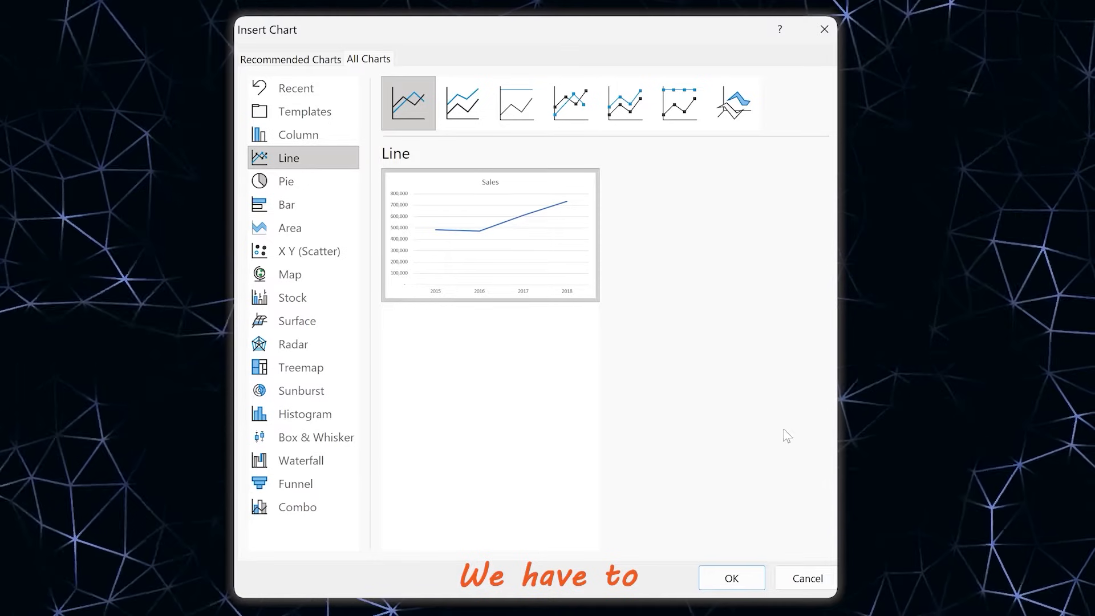
{"action": "left_click", "coordinate": [751, 577]}
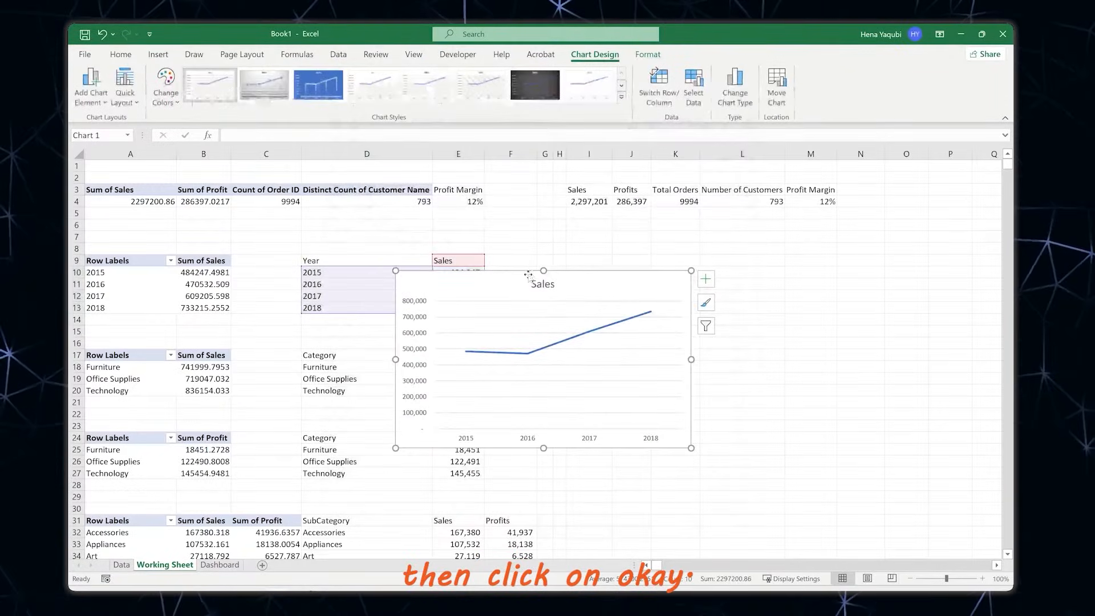
{"action": "left_click_drag", "start_coordinate": [507, 274], "coordinate": [648, 226]}
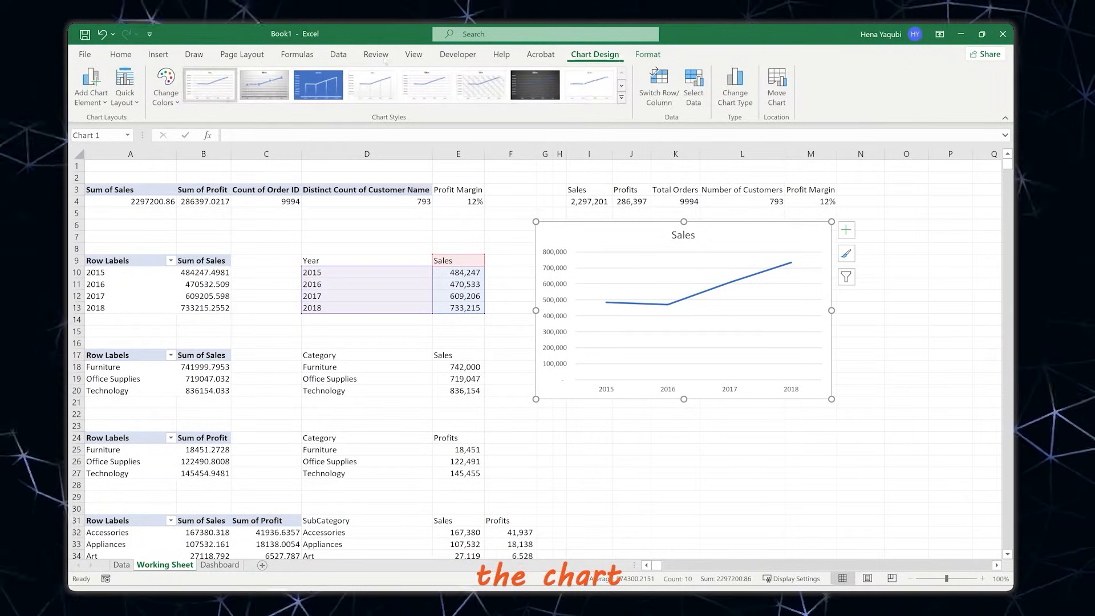
Apply the quick layout with data labels, a legend under the title and no vertical axis to the Sales chart, then delete the legend
{"action": "left_click", "coordinate": [117, 101]}
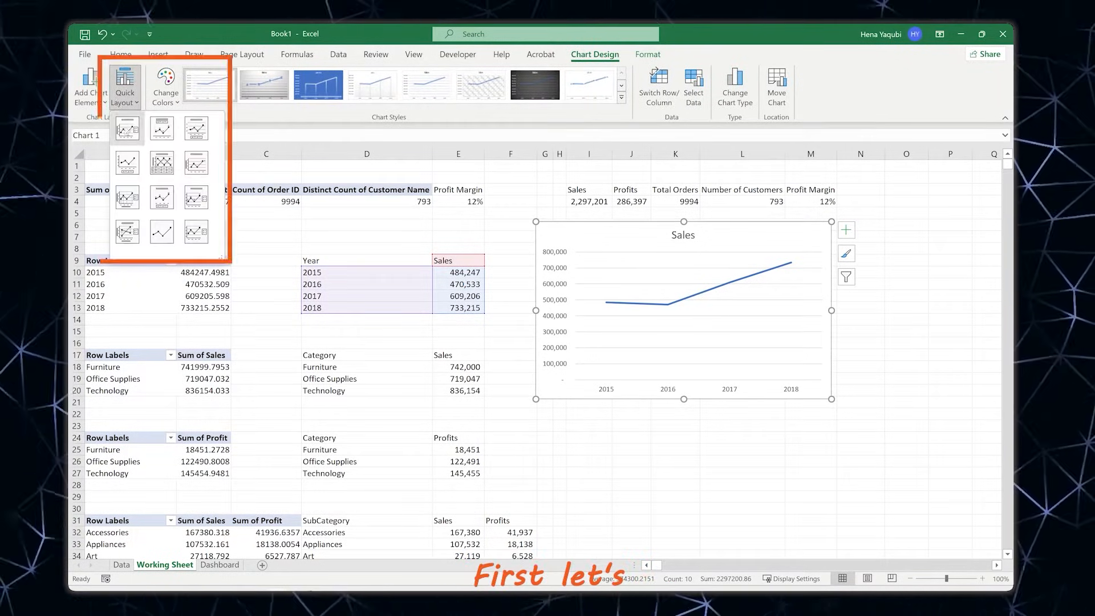
{"action": "left_click", "coordinate": [169, 139]}
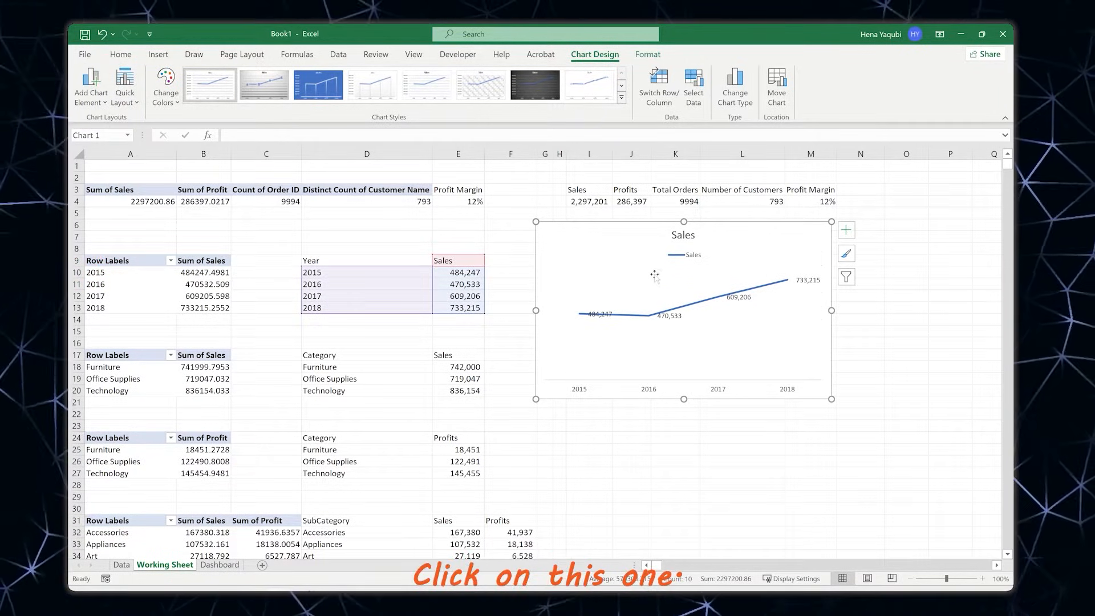
{"action": "left_click", "coordinate": [692, 261]}
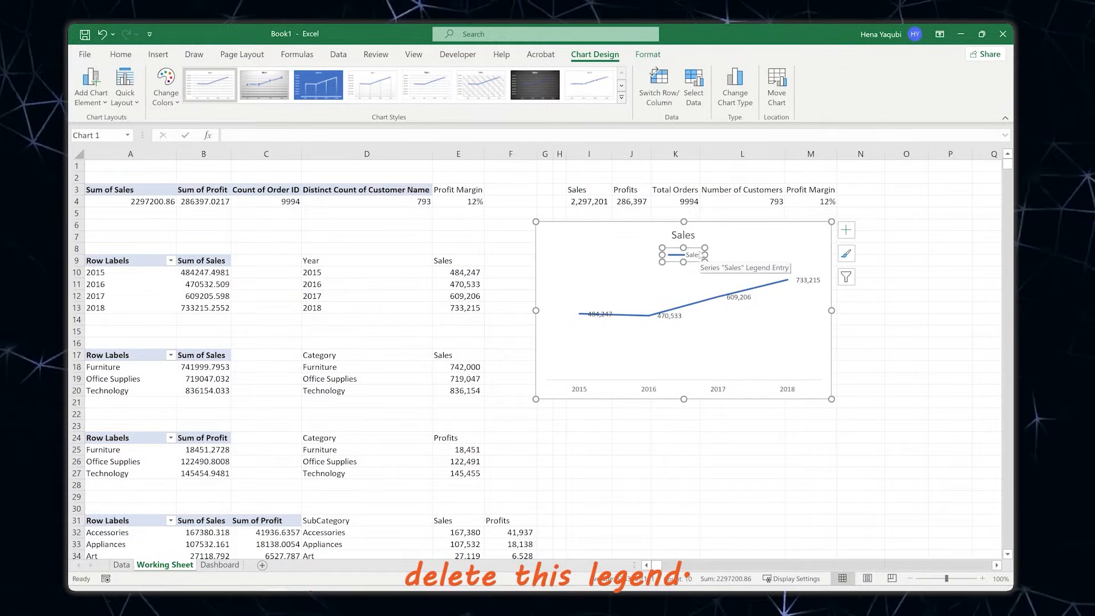
{"action": "key", "text": "Delete"}
{"action": "left_click_drag", "start_coordinate": [707, 234], "coordinate": [644, 238]}
Change the line chart's title to Sales Over Time and move it to the chart's upper-left corner
{"action": "double_click", "coordinate": [654, 231]}
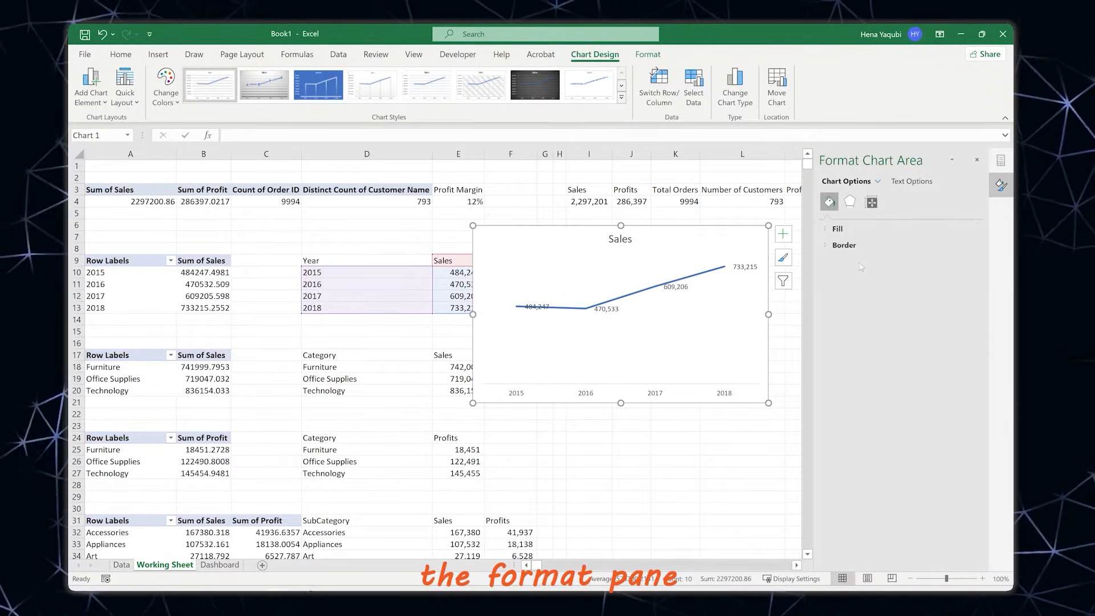
{"action": "left_click", "coordinate": [627, 240]}
{"action": "double_click", "coordinate": [627, 240]}
{"action": "left_click", "coordinate": [629, 235]}
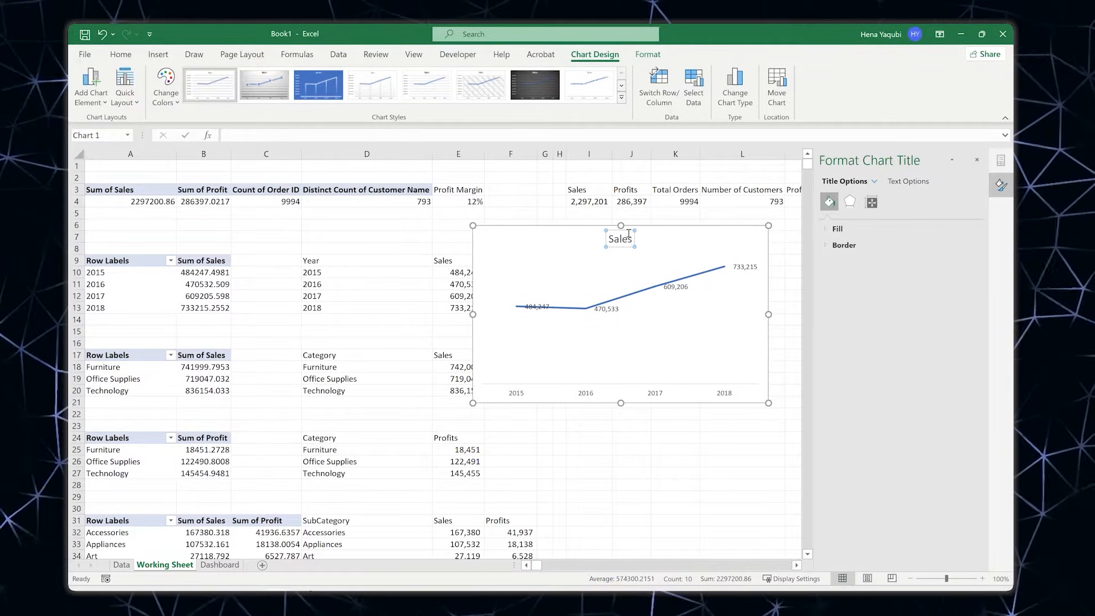
{"action": "type", "text": "Over Time"}
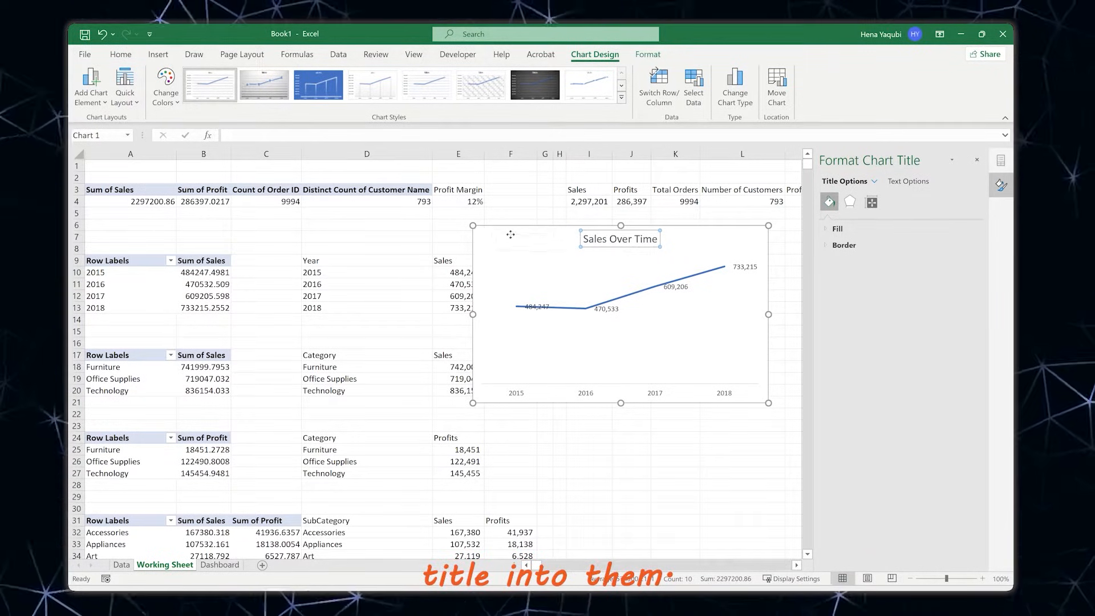
{"action": "left_click_drag", "start_coordinate": [509, 233], "coordinate": [509, 232]}
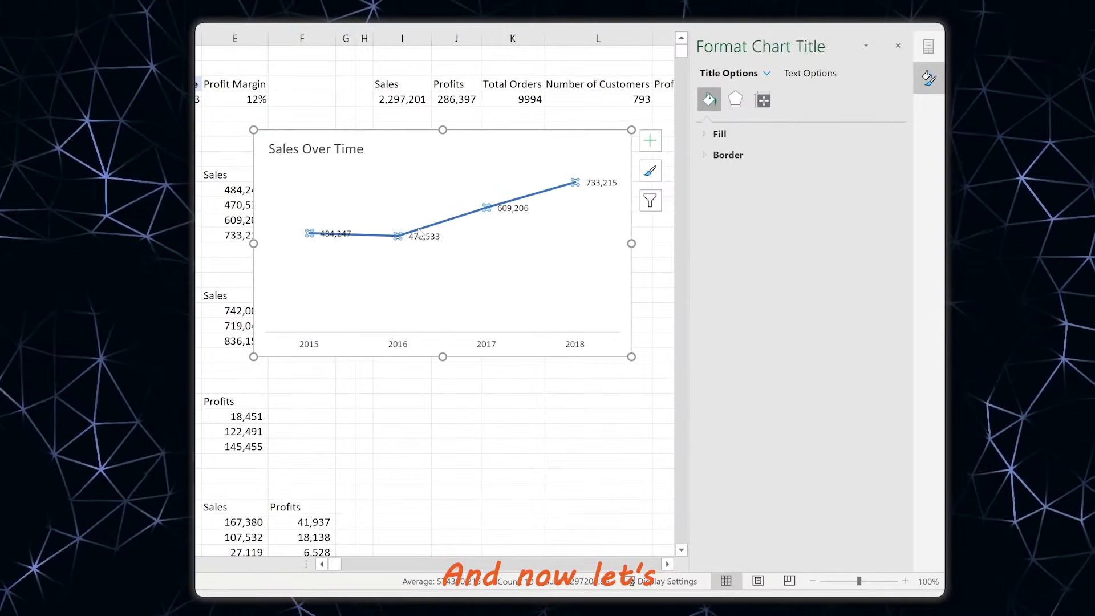
Give the sales line built-in diamond markers of size 6 with an orange border
{"action": "left_click", "coordinate": [603, 304]}
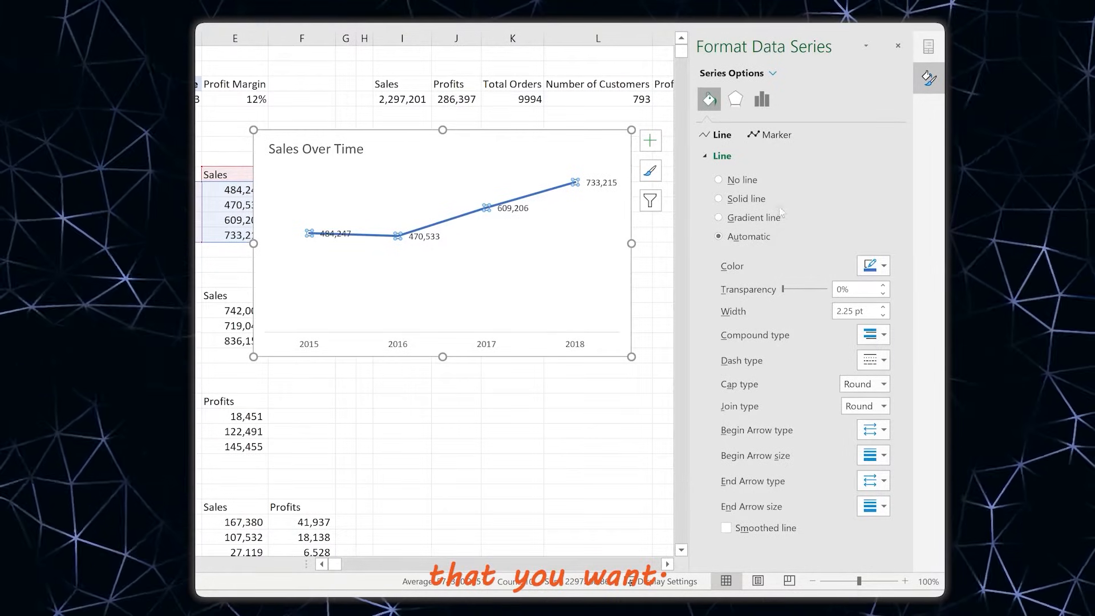
{"action": "left_click", "coordinate": [771, 135]}
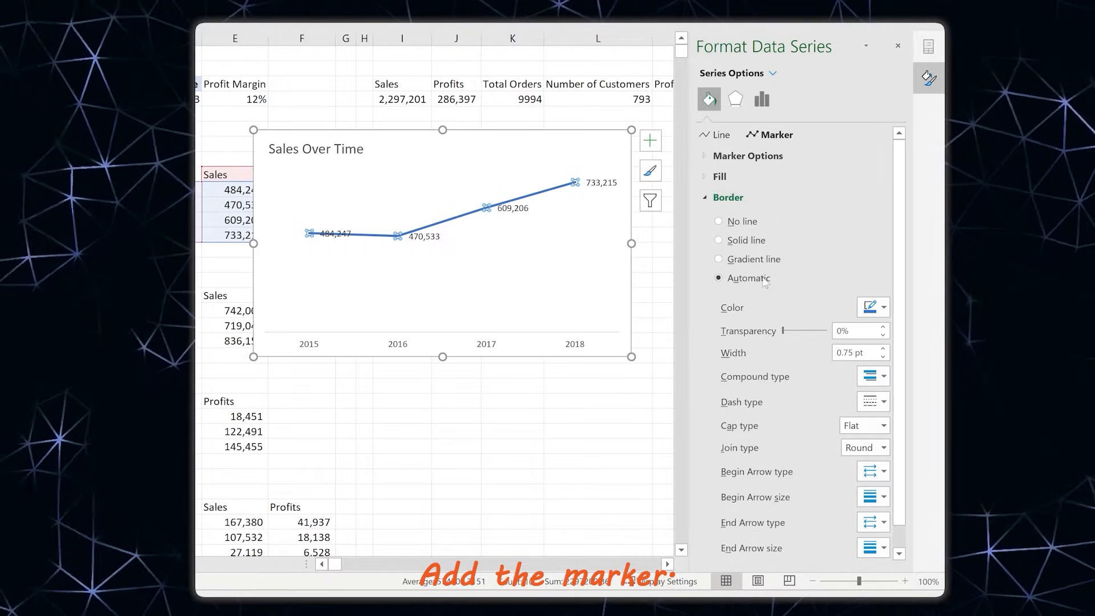
{"action": "left_click", "coordinate": [725, 156]}
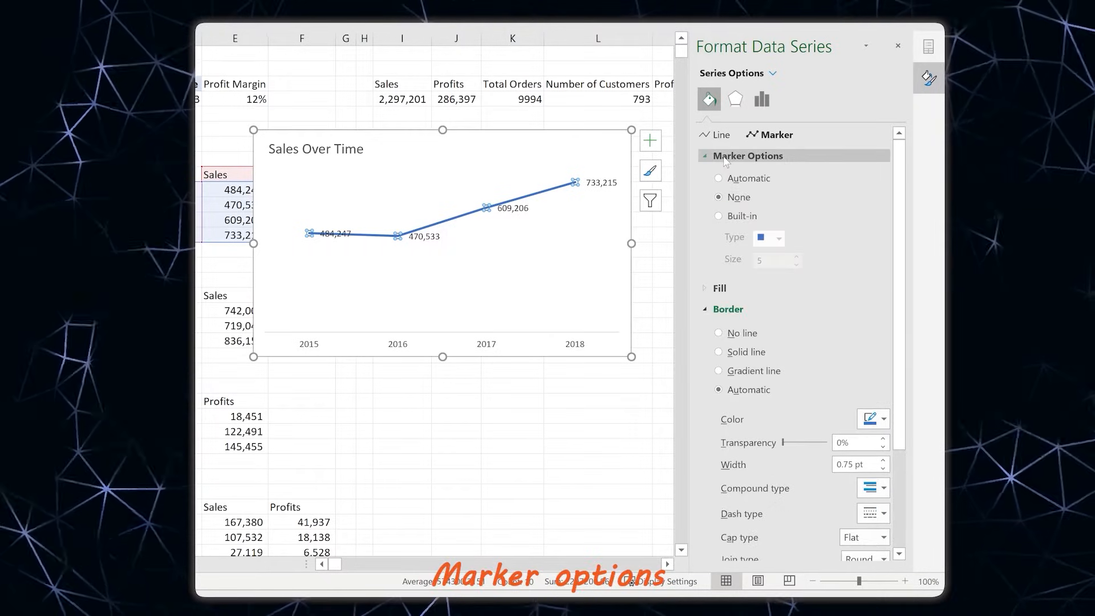
{"action": "left_click", "coordinate": [730, 215]}
{"action": "left_click", "coordinate": [776, 239]}
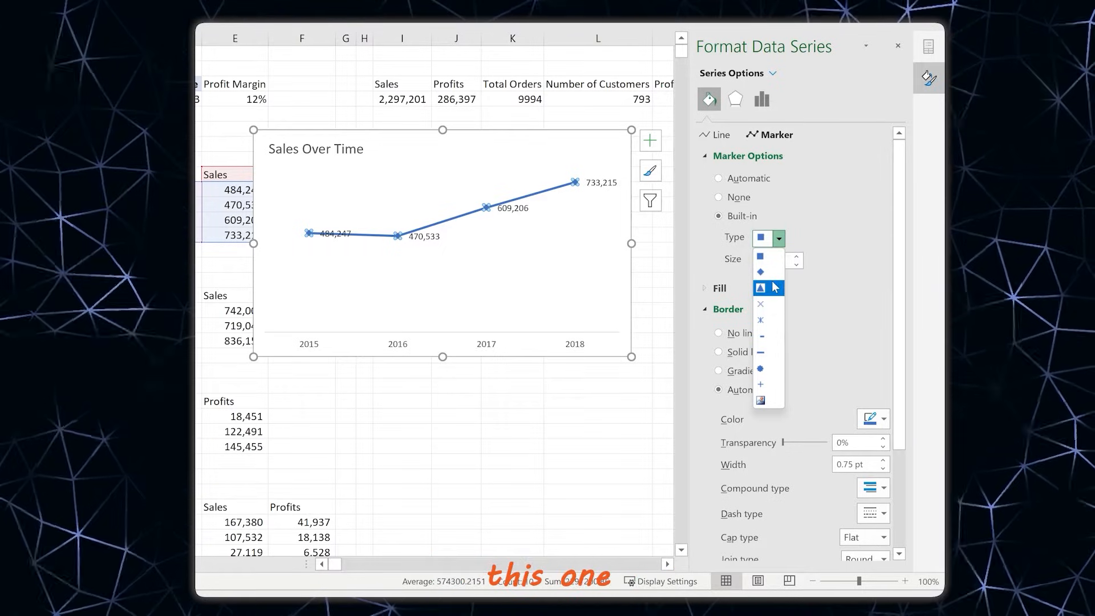
{"action": "left_click", "coordinate": [768, 272]}
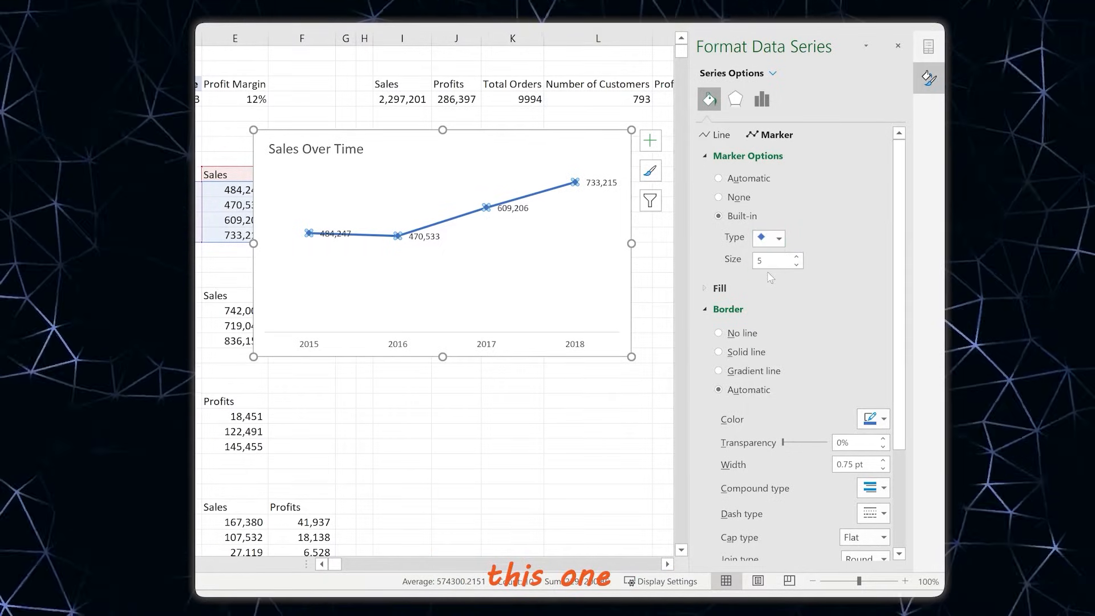
{"action": "left_click", "coordinate": [796, 256]}
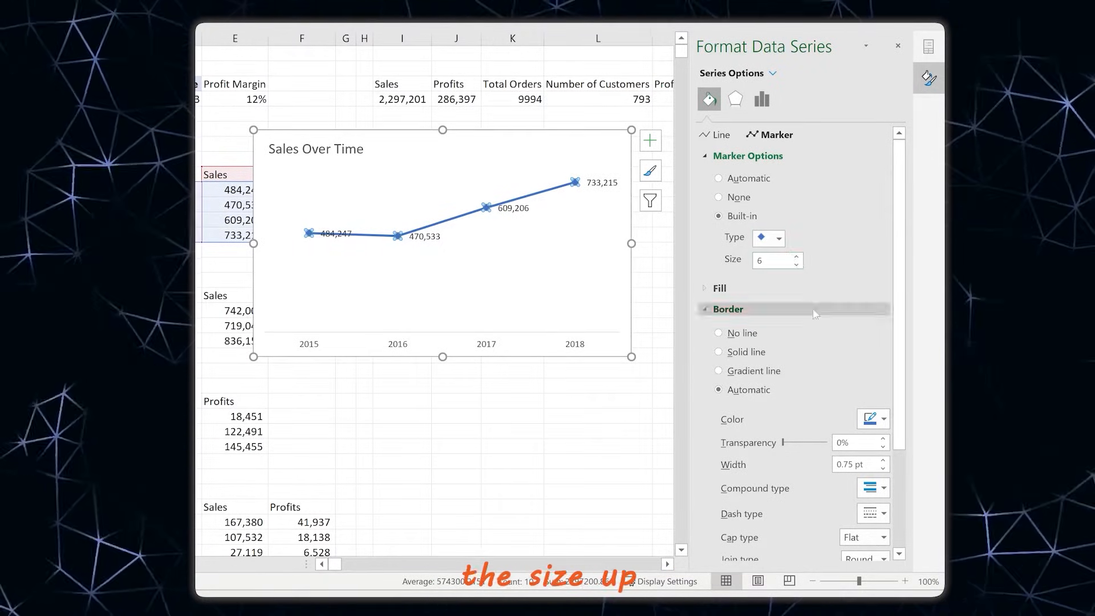
{"action": "left_click", "coordinate": [868, 421]}
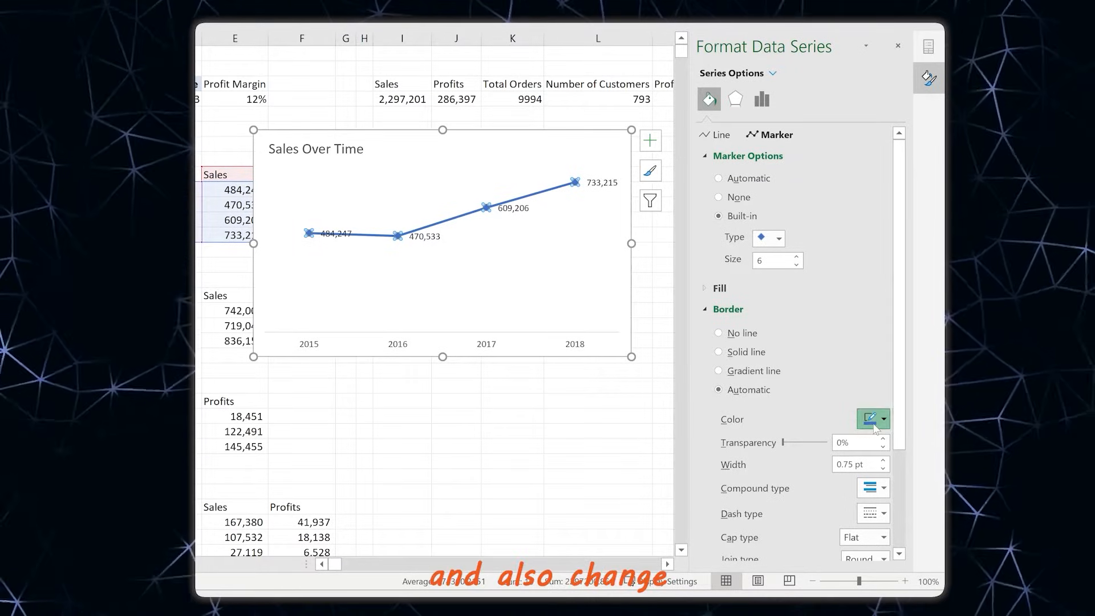
{"action": "left_click", "coordinate": [882, 271]}
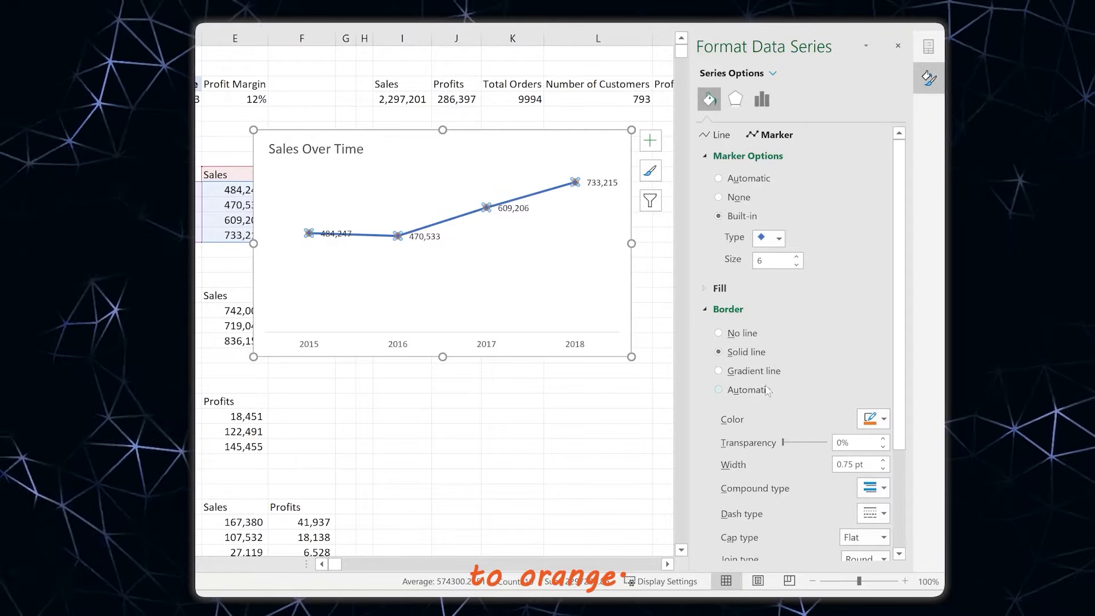
Fill the sales line's diamond markers with solid orange
{"action": "left_click", "coordinate": [719, 288]}
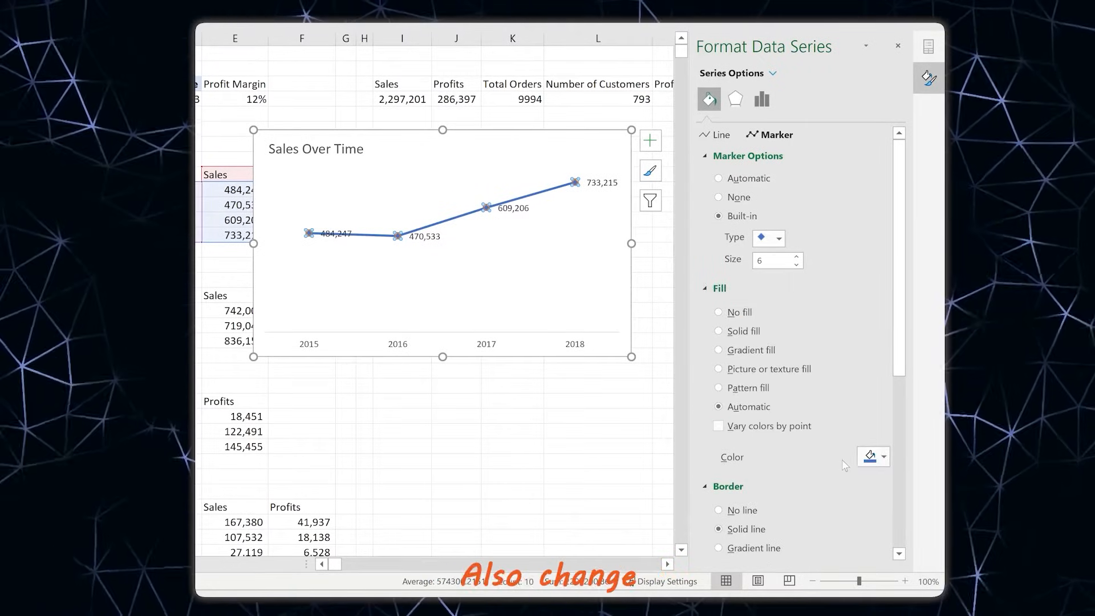
{"action": "left_click", "coordinate": [867, 457]}
{"action": "left_click", "coordinate": [881, 307]}
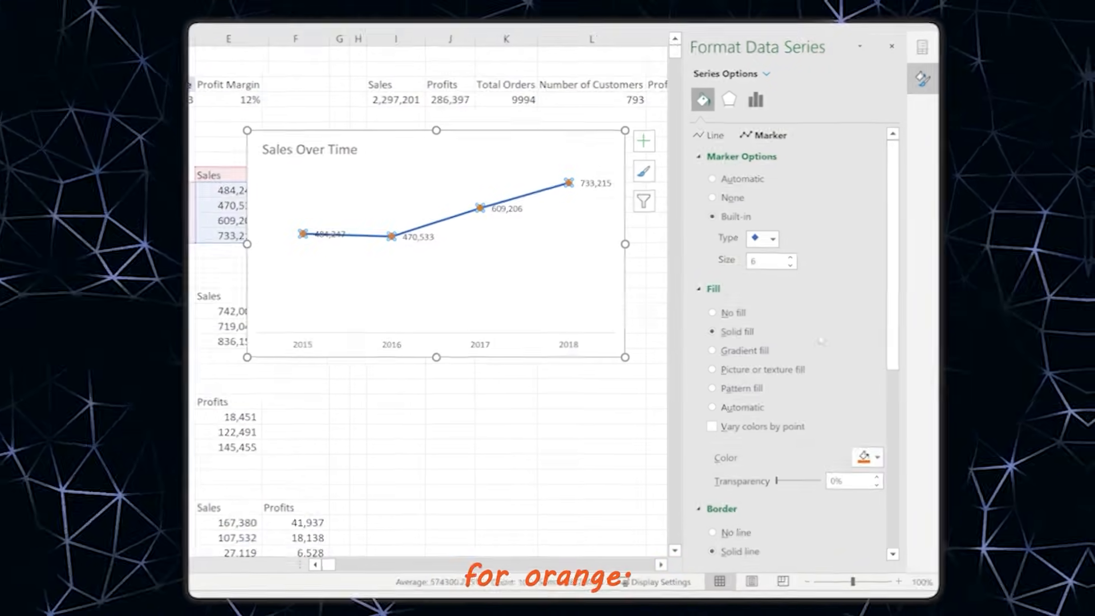
Set the data labels of the Sales Over Time chart to bold, 10.5 pt
{"action": "left_click", "coordinate": [424, 236]}
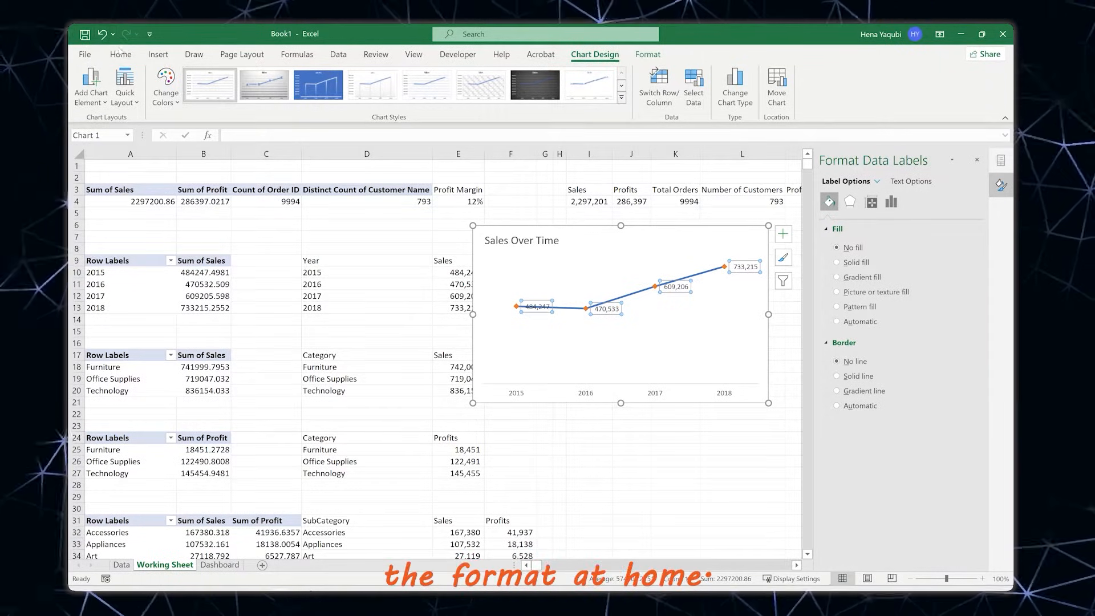
{"action": "left_click", "coordinate": [120, 54]}
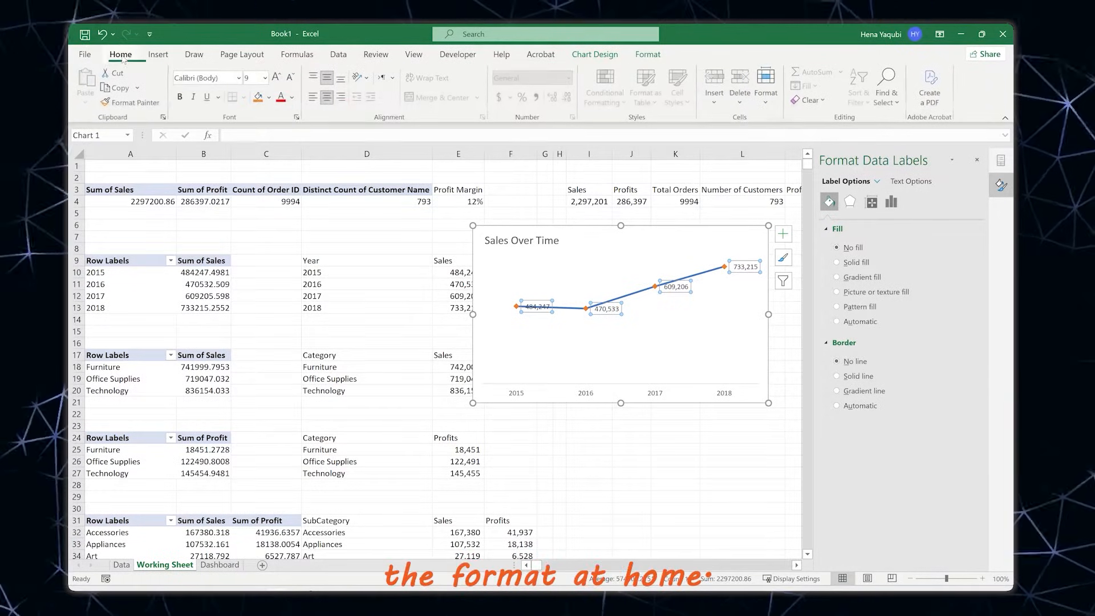
{"action": "left_click", "coordinate": [277, 77]}
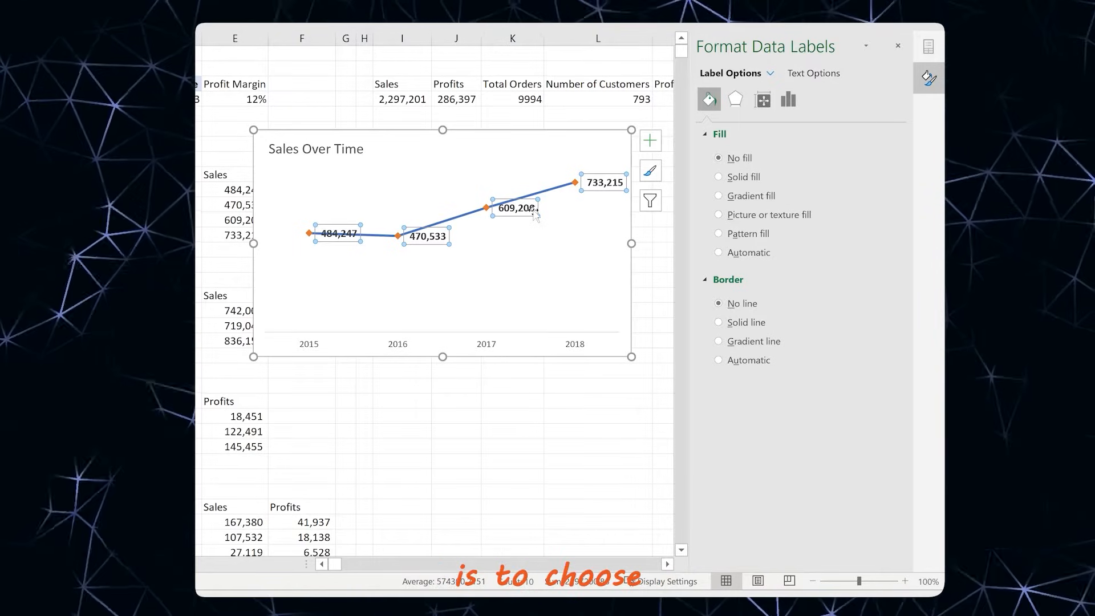
Try the different label positions for the line chart's data labels and settle on Below
{"action": "left_click", "coordinate": [788, 99]}
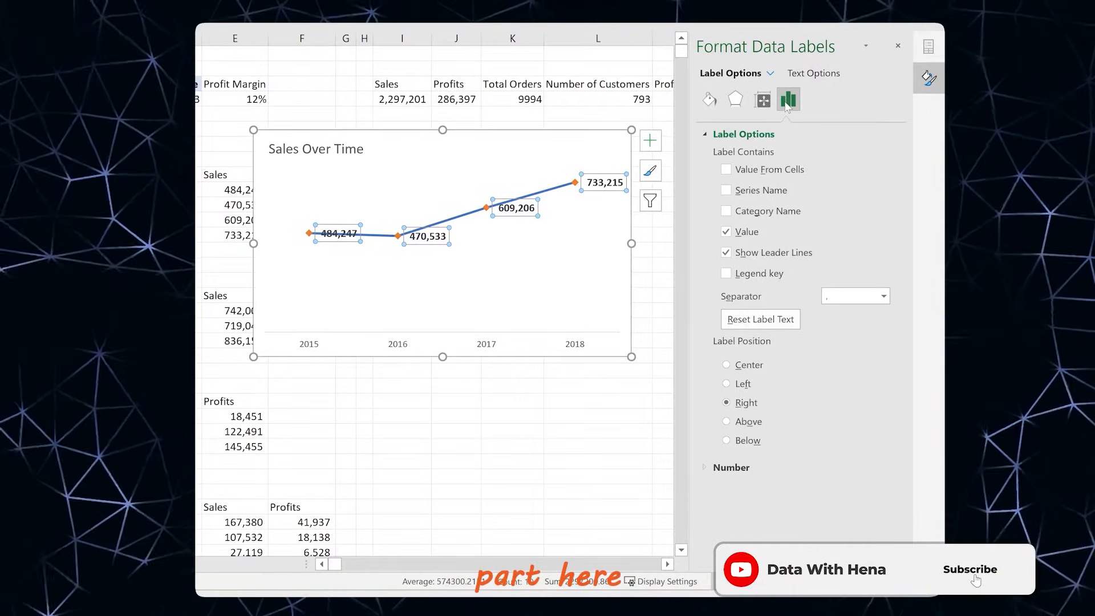
{"action": "left_click", "coordinate": [743, 364]}
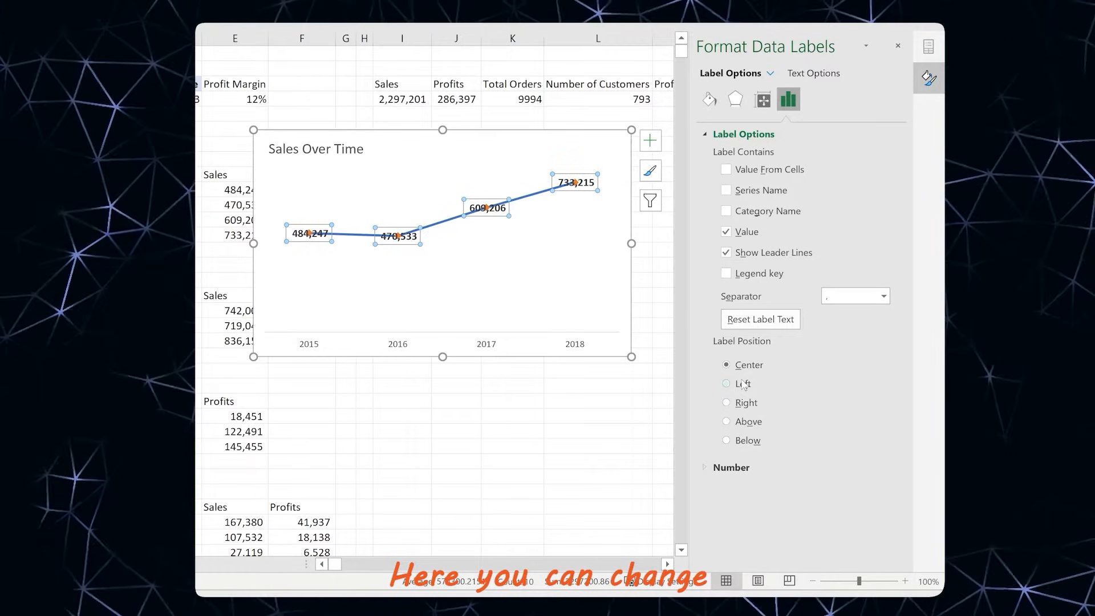
{"action": "left_click", "coordinate": [742, 384]}
{"action": "left_click", "coordinate": [745, 403]}
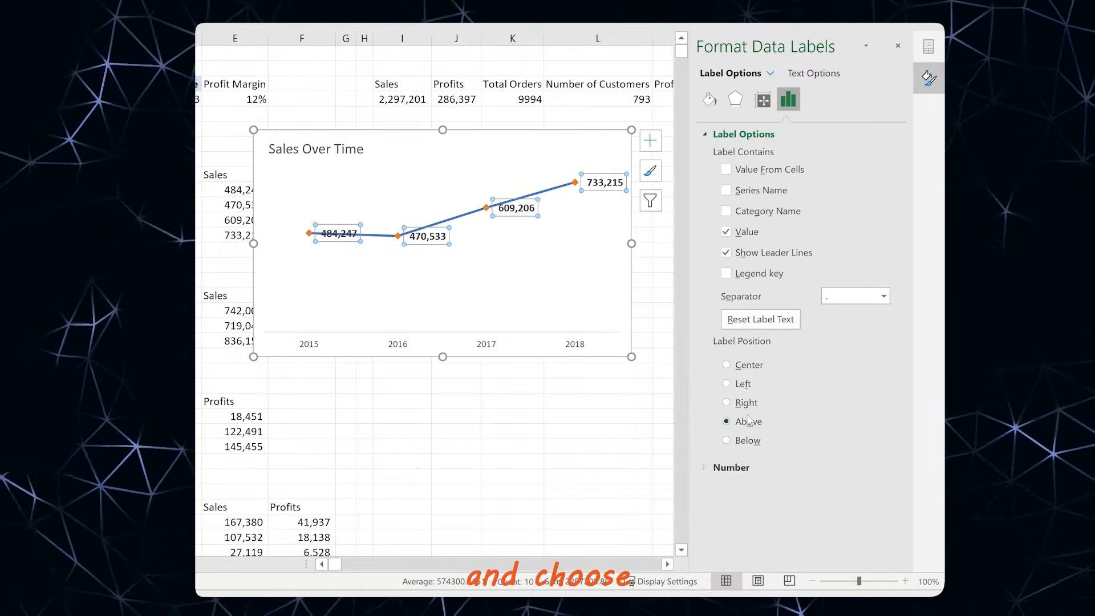
{"action": "left_click", "coordinate": [749, 422]}
{"action": "left_click", "coordinate": [751, 441]}
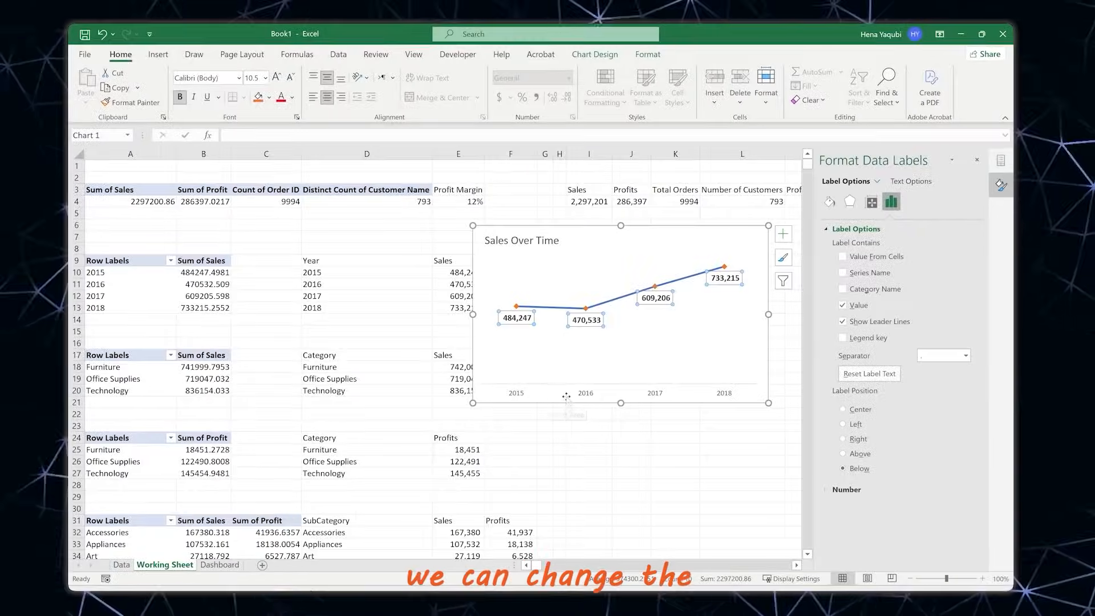
Set the year labels on the line chart's horizontal axis to bold, 10 pt
{"action": "left_click", "coordinate": [566, 396]}
{"action": "left_click", "coordinate": [587, 393]}
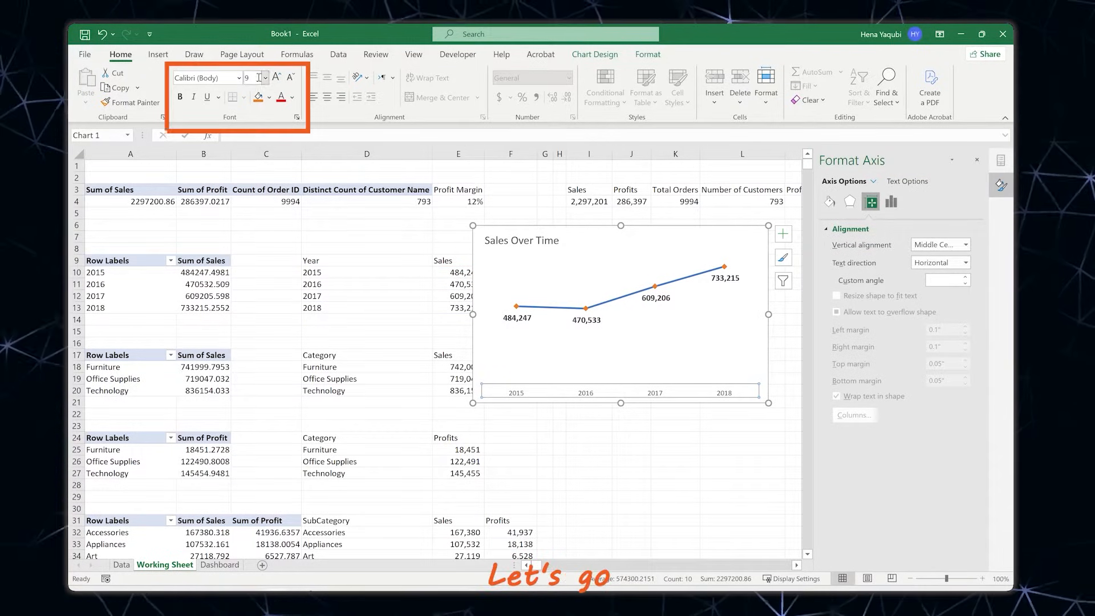
{"action": "left_click", "coordinate": [276, 77]}
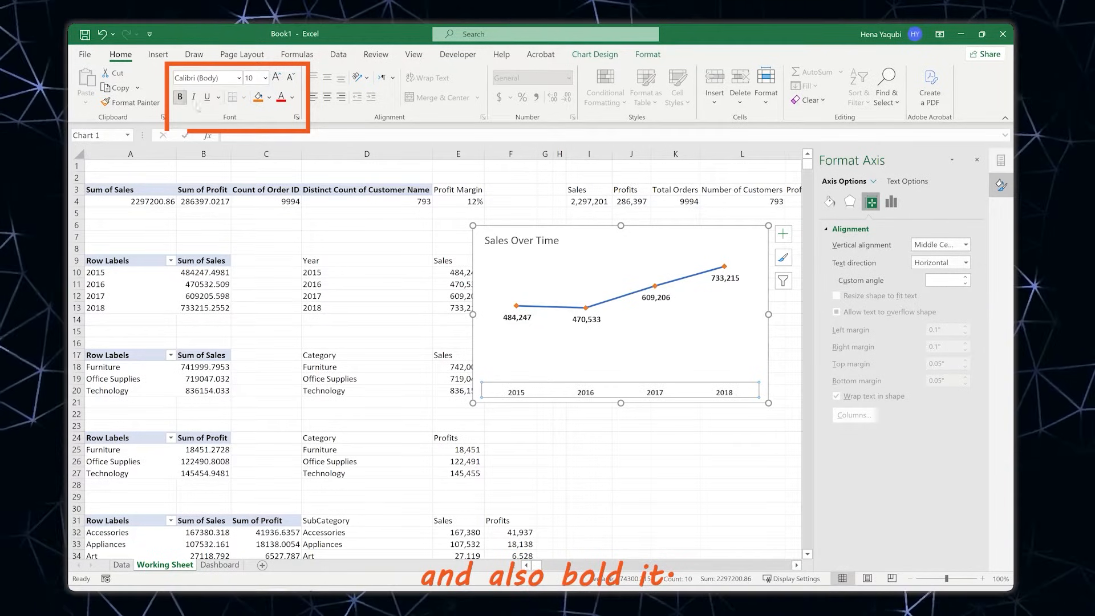
Shrink the Sales Over Time chart and place it beside the yearly sales data, roughly across rows 8 to 16
{"action": "left_click_drag", "start_coordinate": [586, 259], "coordinate": [432, 260]}
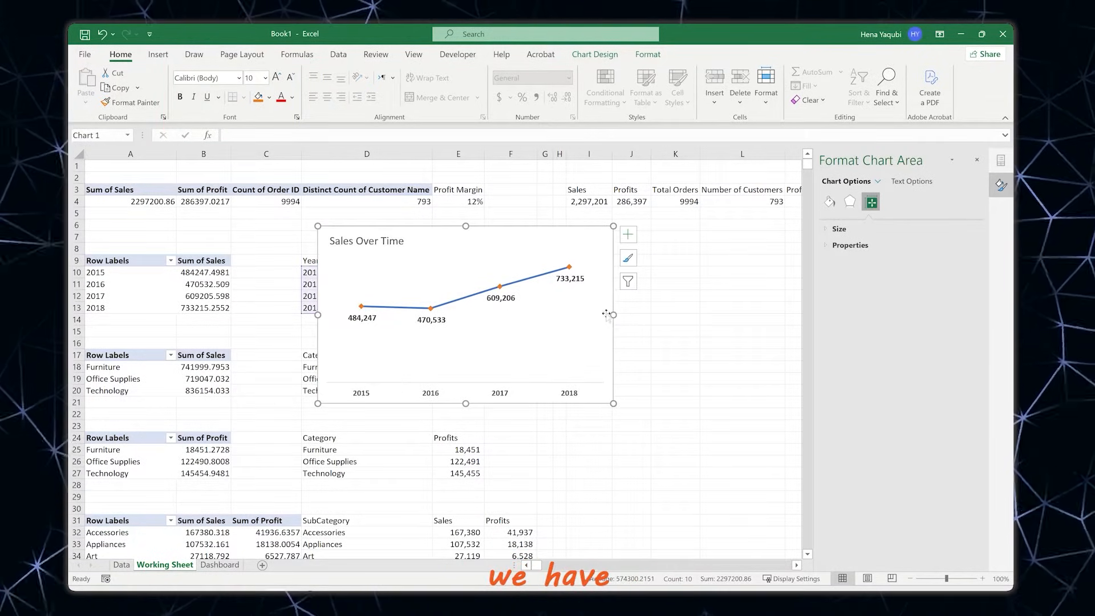
{"action": "left_click_drag", "start_coordinate": [613, 314], "coordinate": [685, 314]}
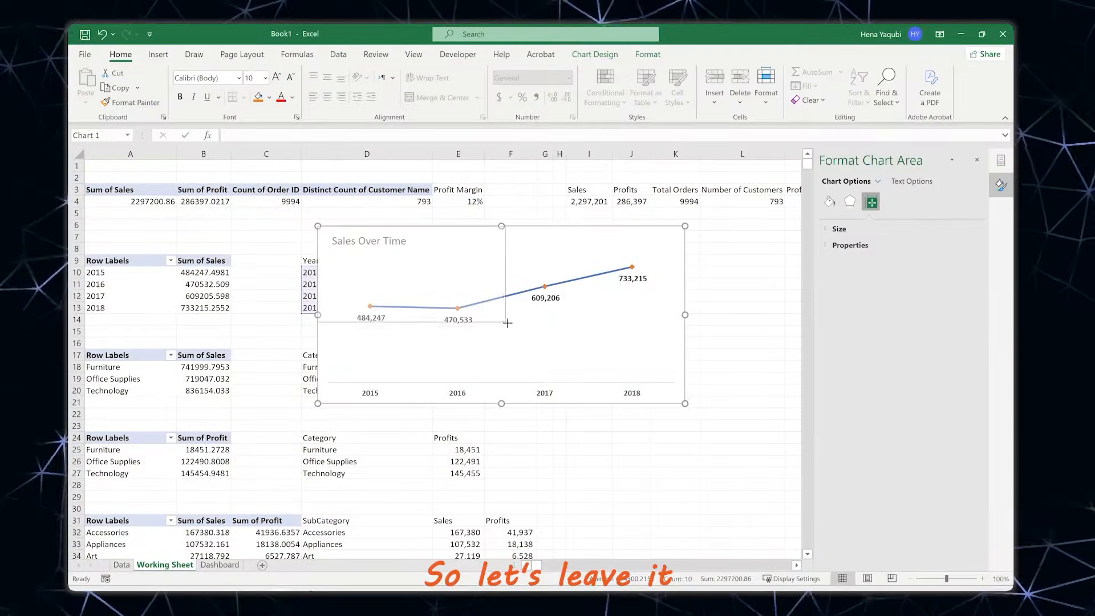
{"action": "left_click_drag", "start_coordinate": [448, 236], "coordinate": [661, 250]}
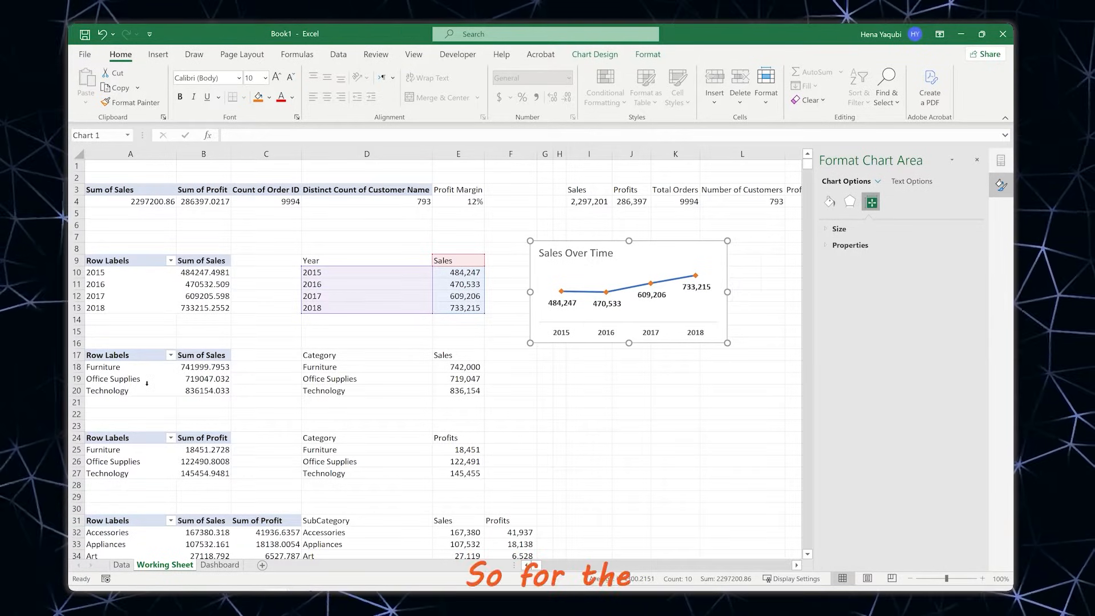
Insert a clustered bar chart of the category sales in D17:E20 and shift it slightly upward
{"action": "left_click_drag", "start_coordinate": [146, 386], "coordinate": [147, 368]}
{"action": "left_click_drag", "start_coordinate": [326, 356], "coordinate": [439, 390]}
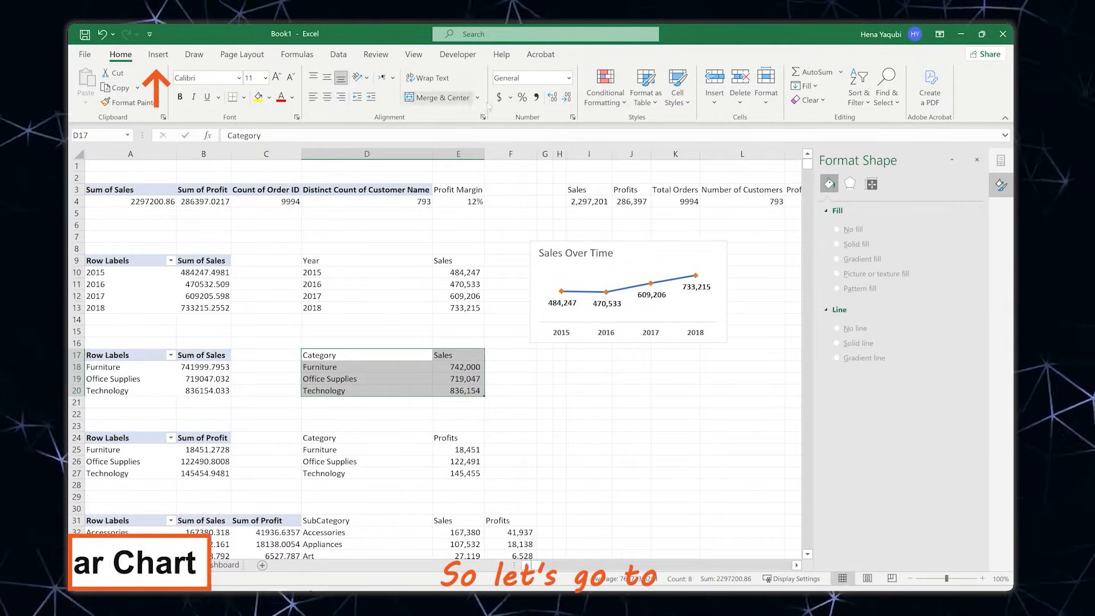
{"action": "left_click", "coordinate": [157, 60]}
{"action": "left_click", "coordinate": [473, 86]}
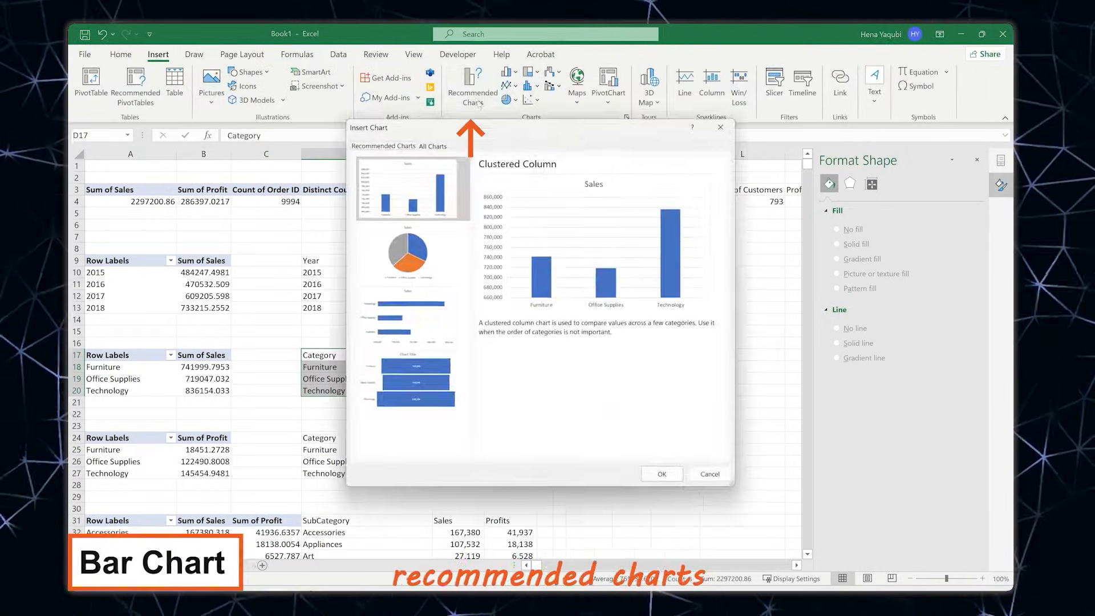
{"action": "left_click", "coordinate": [432, 146]}
{"action": "left_click", "coordinate": [381, 239]}
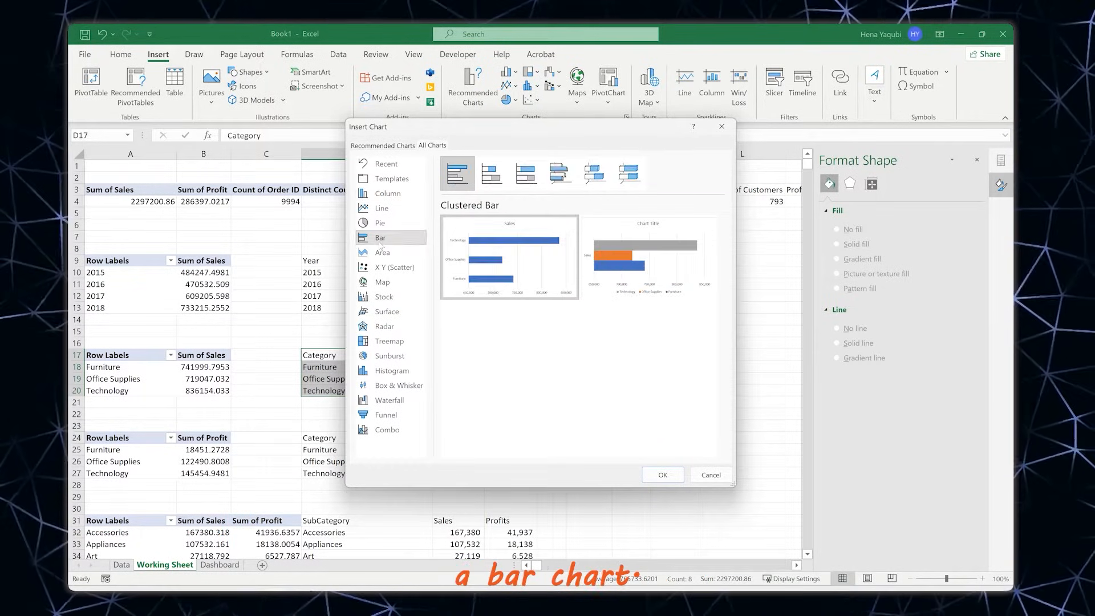
{"action": "mouse_move", "coordinate": [522, 277]}
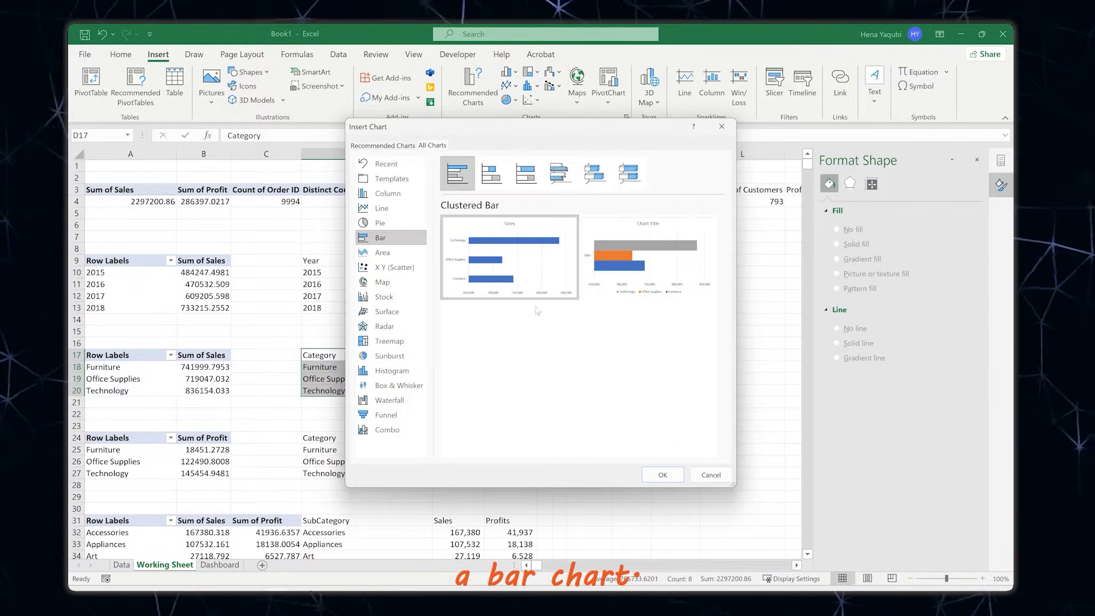
{"action": "double_click", "coordinate": [536, 308]}
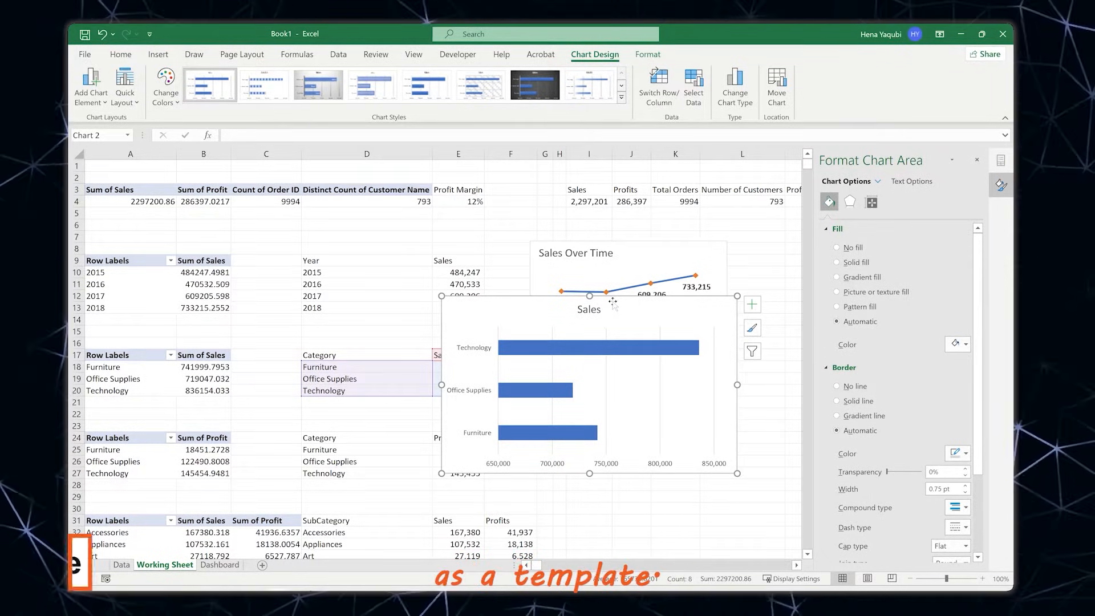
{"action": "mouse_move", "coordinate": [625, 308]}
{"action": "left_mouse_down"}
{"action": "mouse_move", "coordinate": [615, 301]}
{"action": "mouse_move", "coordinate": [625, 287]}
{"action": "left_mouse_up"}
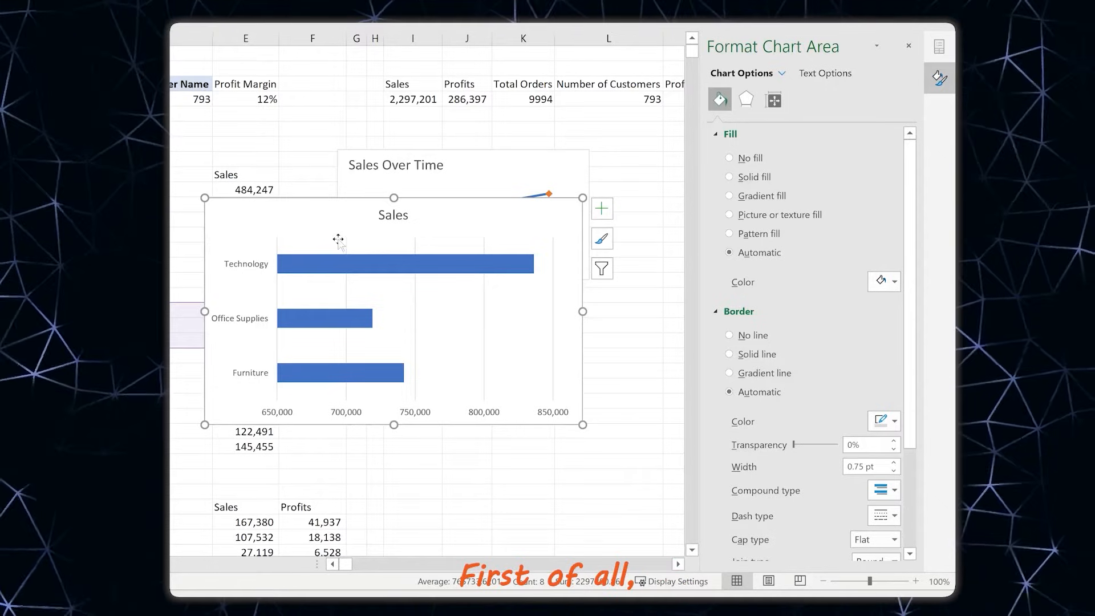
Delete the vertical gridlines and the horizontal value axis from the category bar chart
{"action": "left_click", "coordinate": [535, 310]}
{"action": "left_click", "coordinate": [346, 245]}
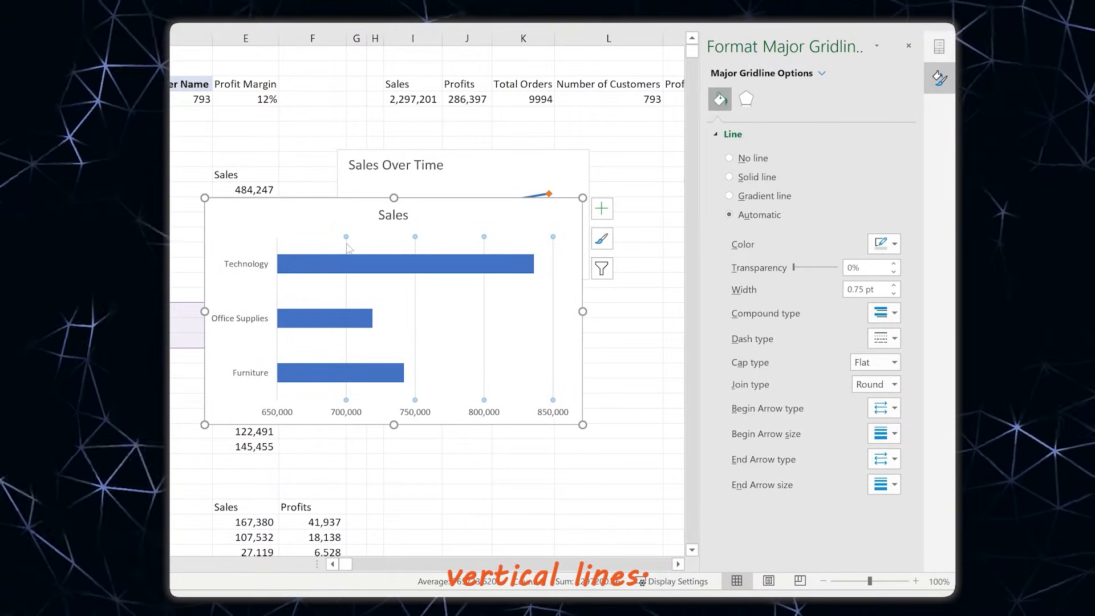
{"action": "key", "text": "Delete"}
{"action": "left_click", "coordinate": [416, 411]}
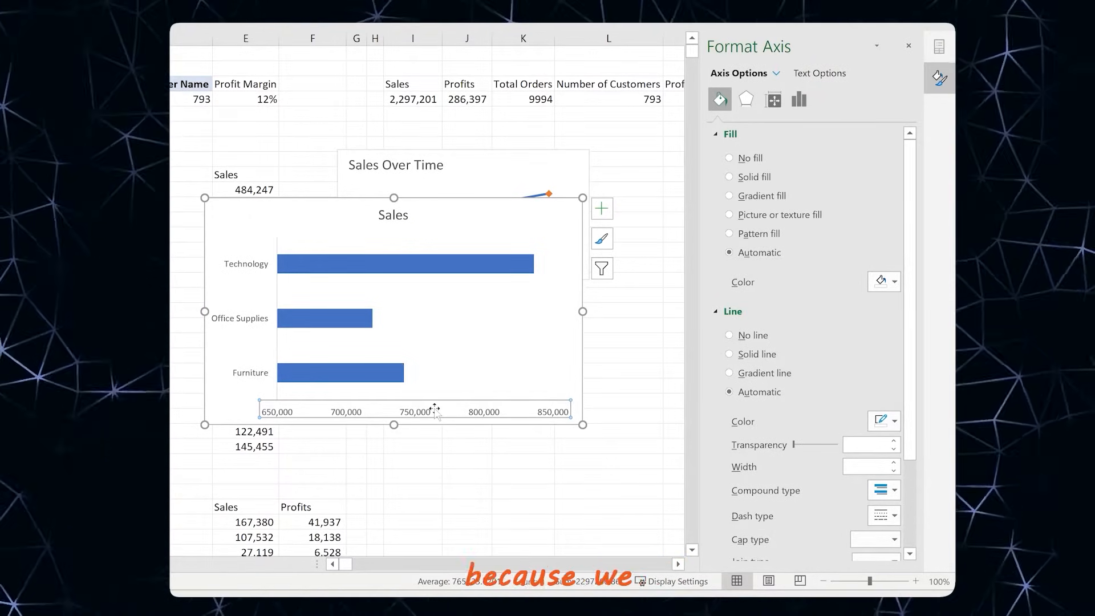
{"action": "key", "text": "Delete"}
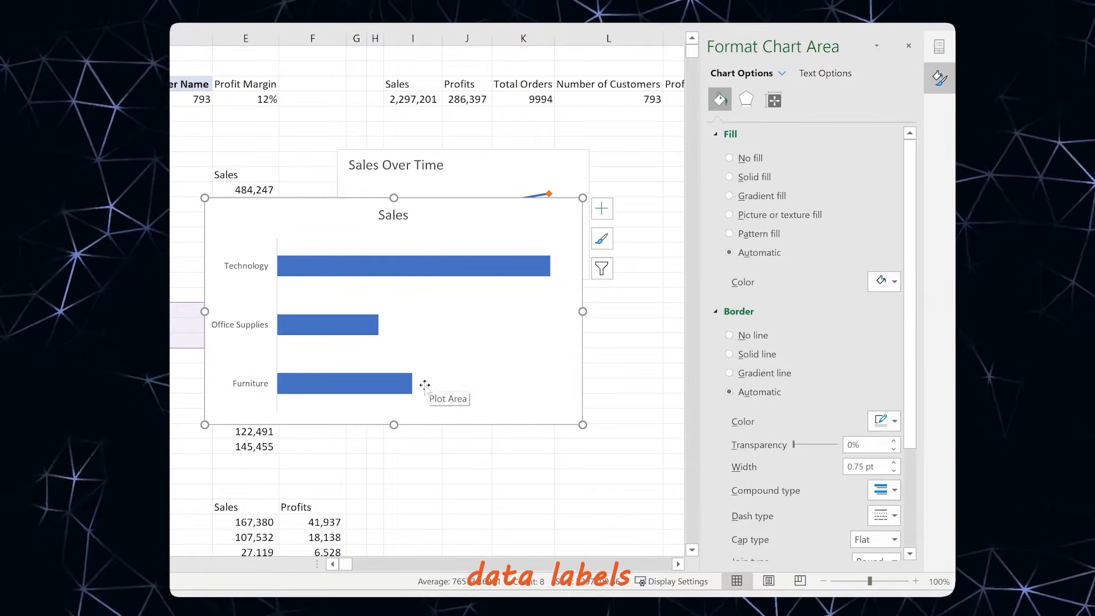
Add data labels at the outside end of the bars in the category sales chart
{"action": "left_click", "coordinate": [394, 325]}
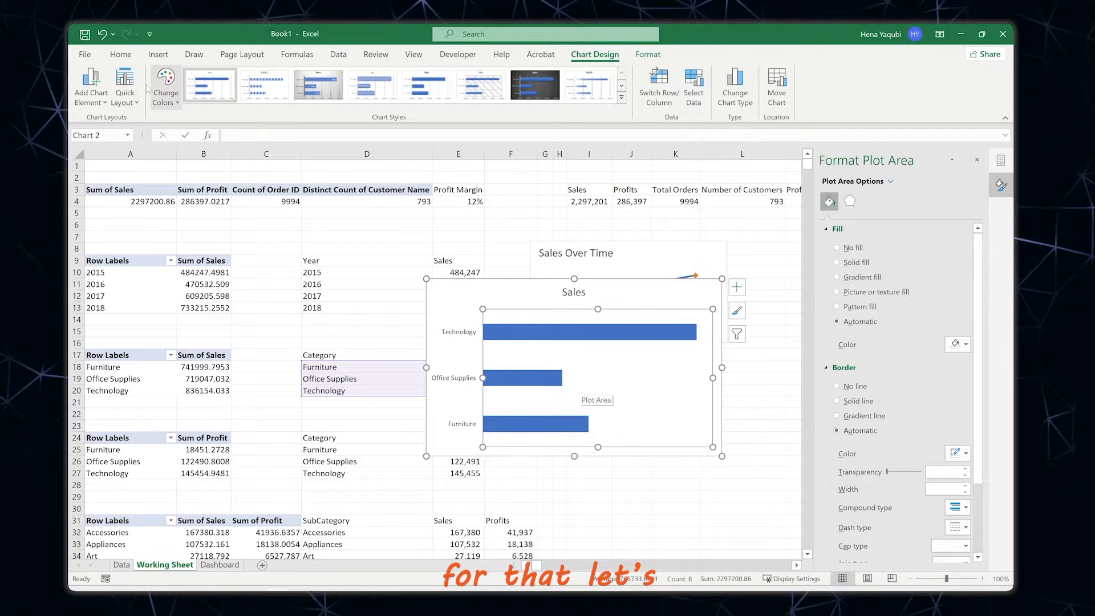
{"action": "left_click", "coordinate": [96, 94]}
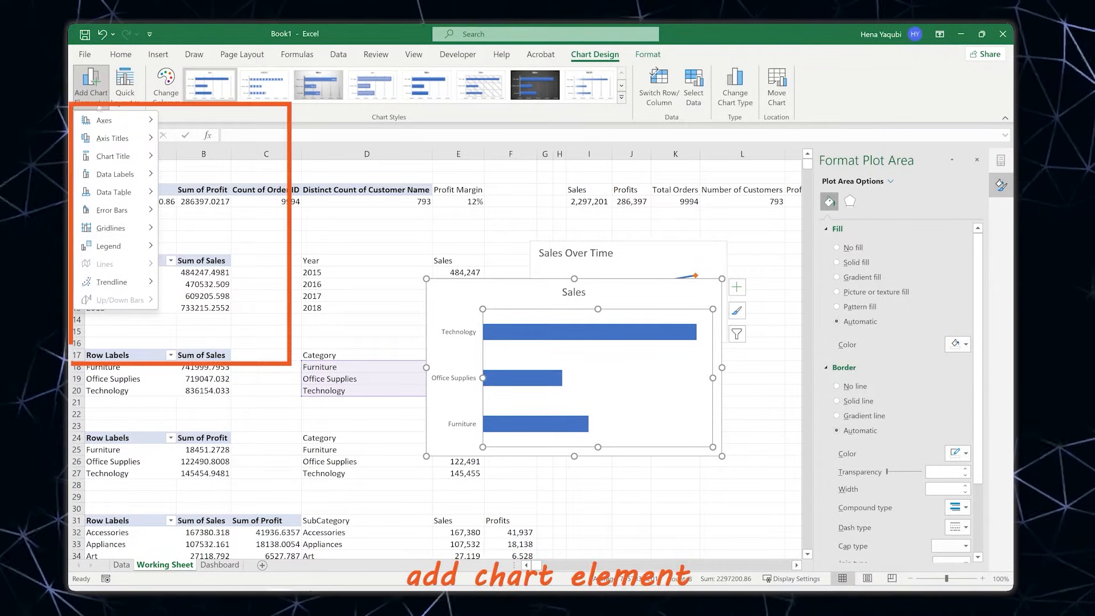
{"action": "mouse_move", "coordinate": [119, 174]}
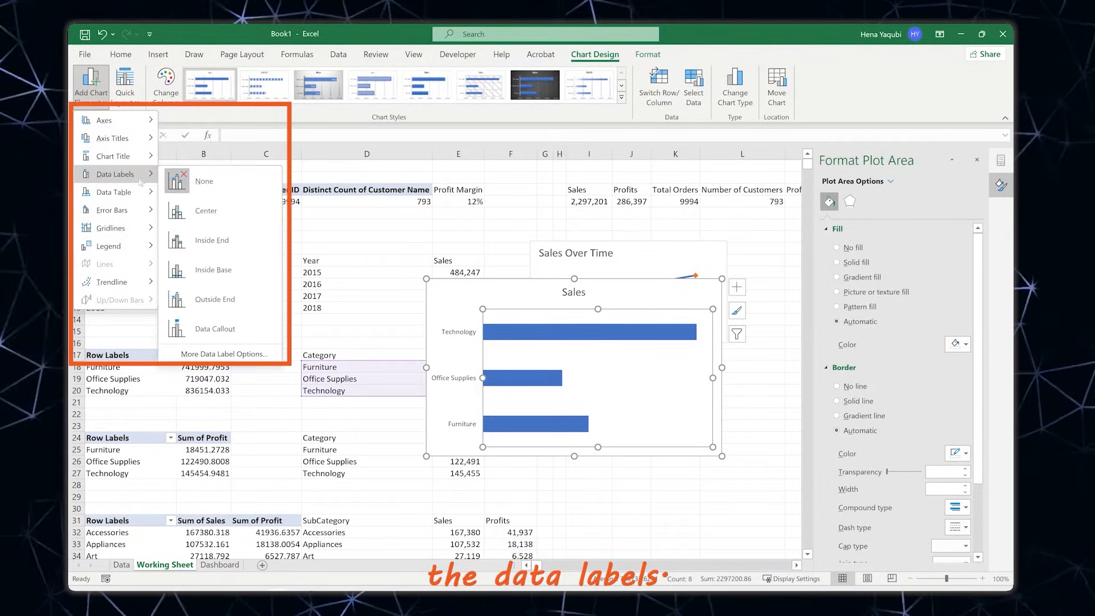
{"action": "left_click", "coordinate": [233, 313]}
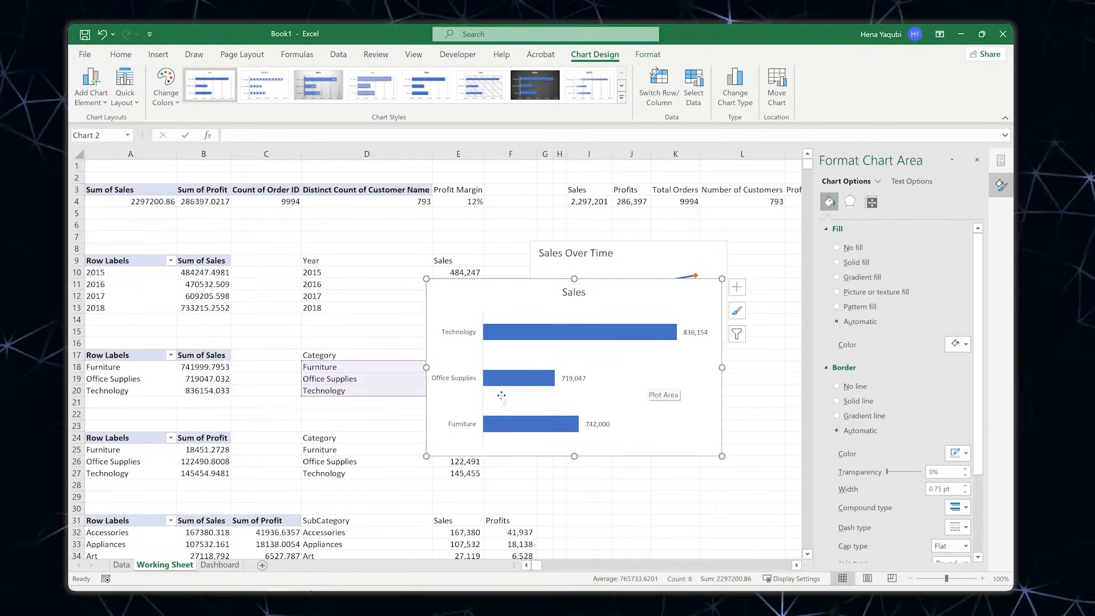
Bold the category axis labels and the data labels of the bar chart
{"action": "left_click", "coordinate": [465, 394]}
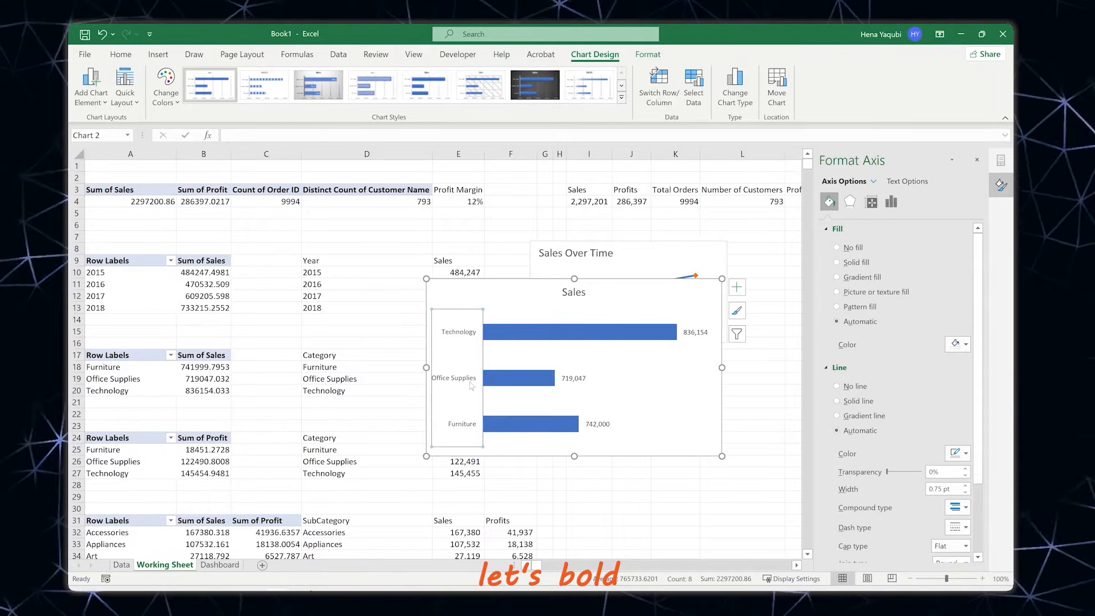
{"action": "left_click", "coordinate": [135, 52]}
{"action": "left_click", "coordinate": [180, 97]}
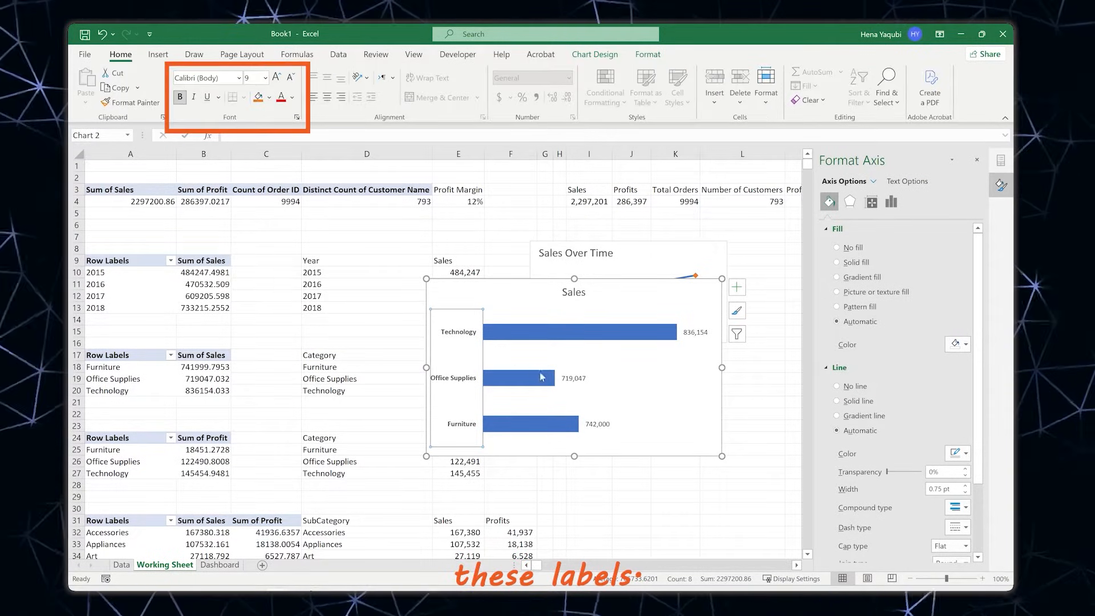
{"action": "left_click", "coordinate": [695, 333]}
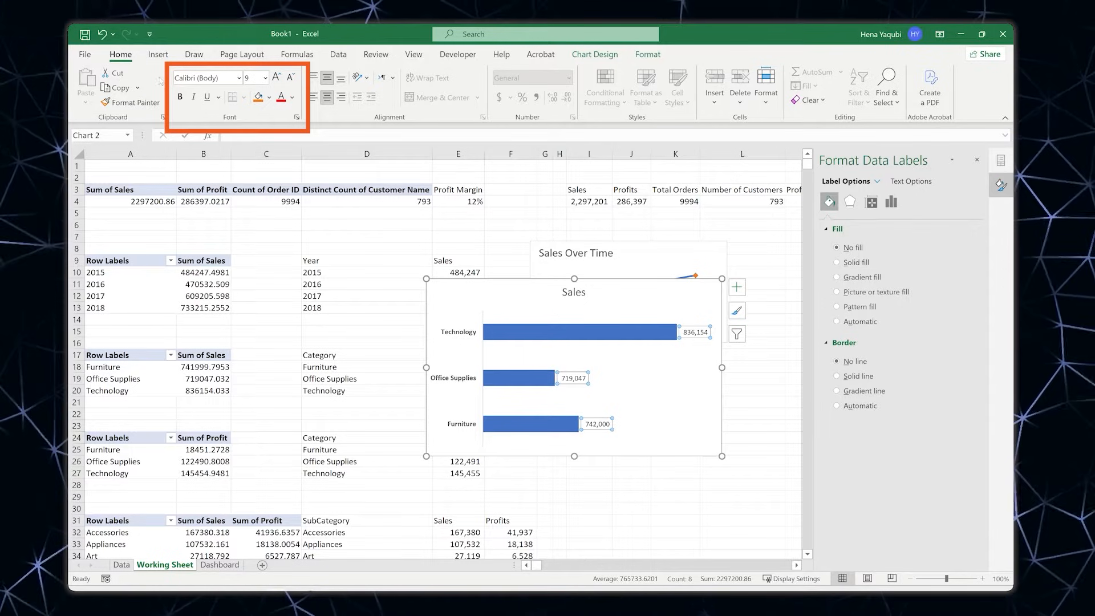
Change the bar chart's title to Sales By Category
{"action": "left_click", "coordinate": [577, 298]}
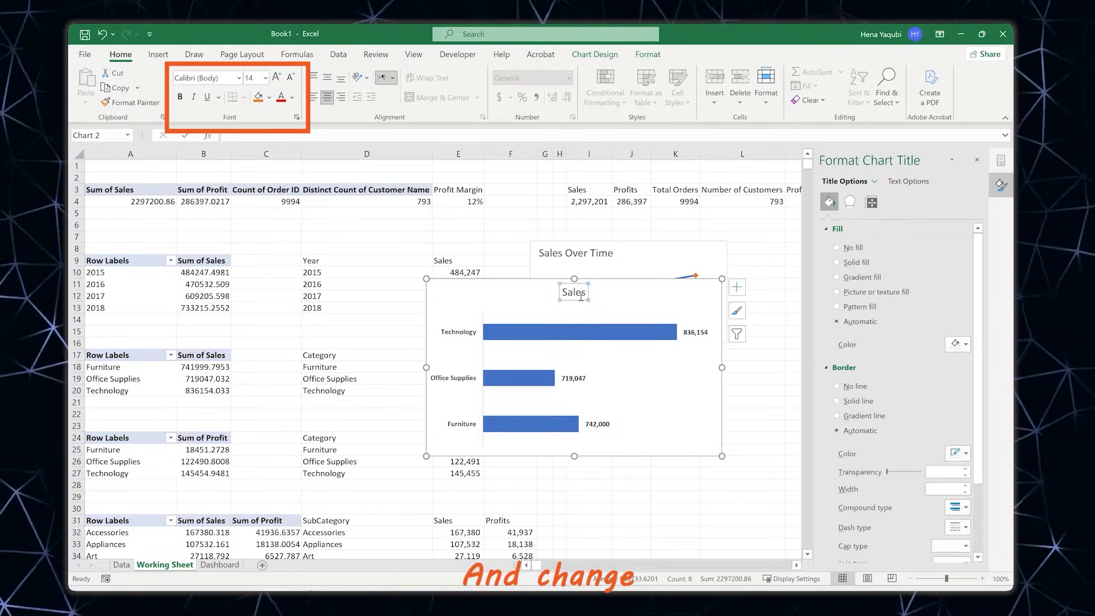
{"action": "double_click", "coordinate": [585, 298]}
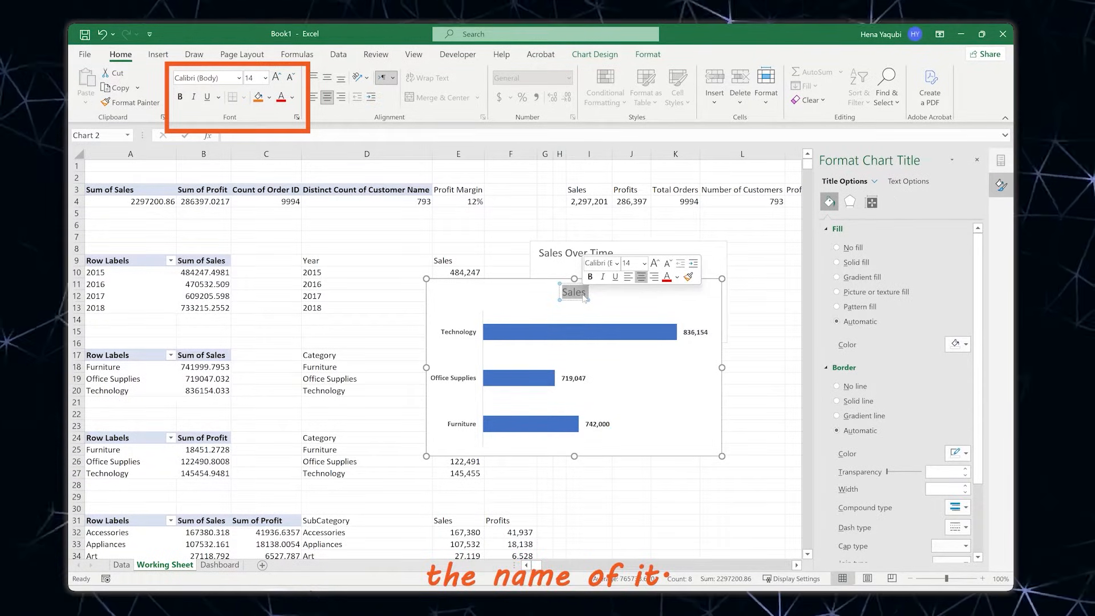
{"action": "key", "text": "BackSpace"}
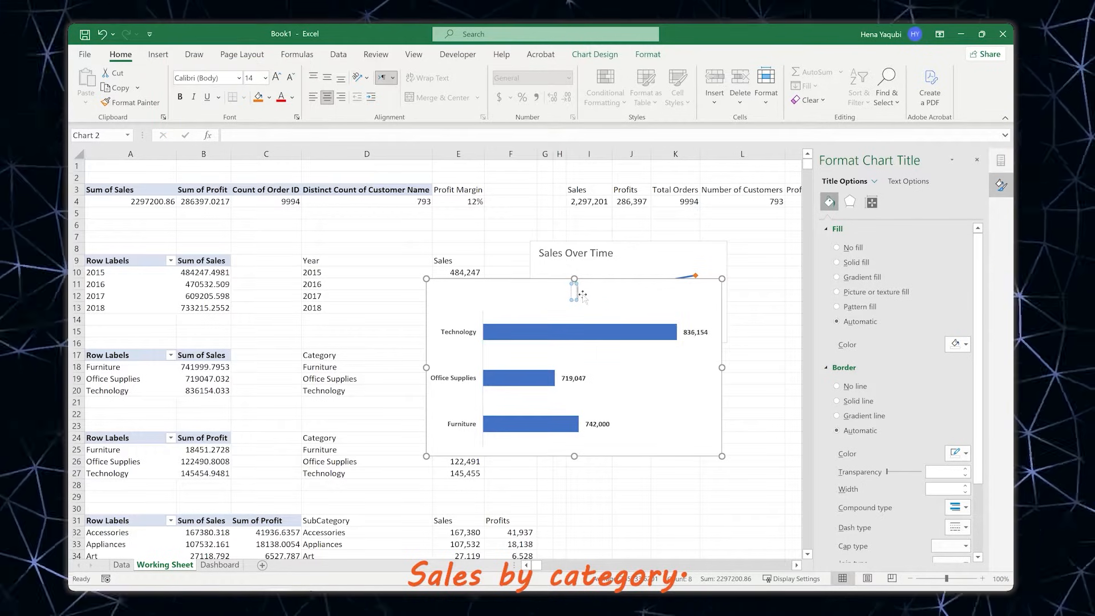
{"action": "type", "text": "sA"}
{"action": "key", "text": "BackSpace"}
{"action": "key", "text": "BackSpace"}
{"action": "type", "text": "S"}
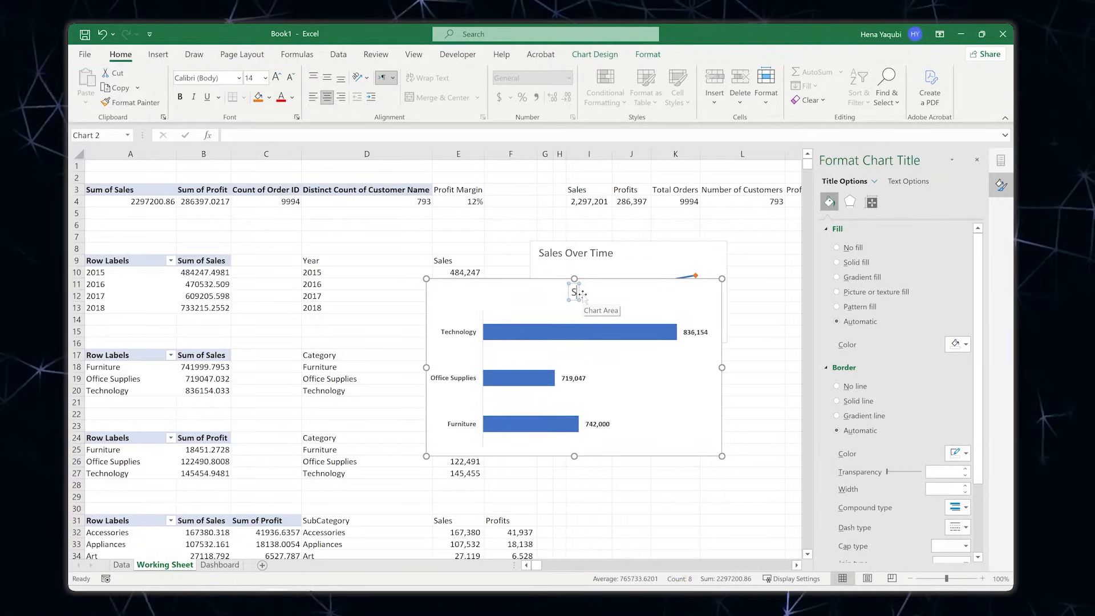
{"action": "type", "text": "ales By Category"}
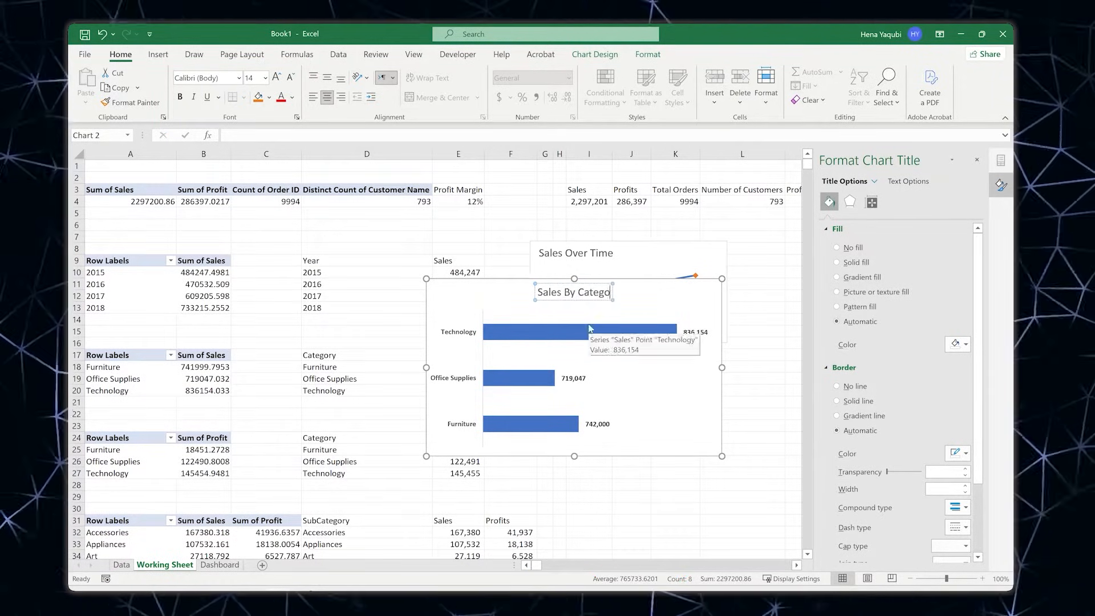
Move the Sales By Category title to the chart's upper-left corner and reduce the chart's height
{"action": "left_click", "coordinate": [549, 280]}
{"action": "left_click", "coordinate": [562, 283]}
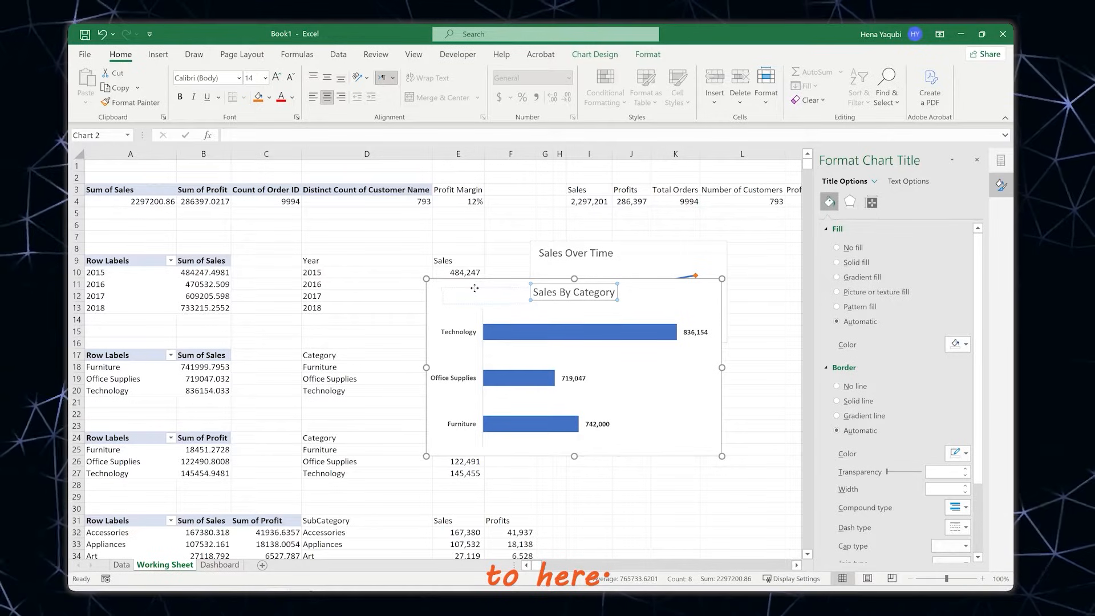
{"action": "left_click_drag", "start_coordinate": [470, 287], "coordinate": [470, 288]}
{"action": "left_click", "coordinate": [575, 456]}
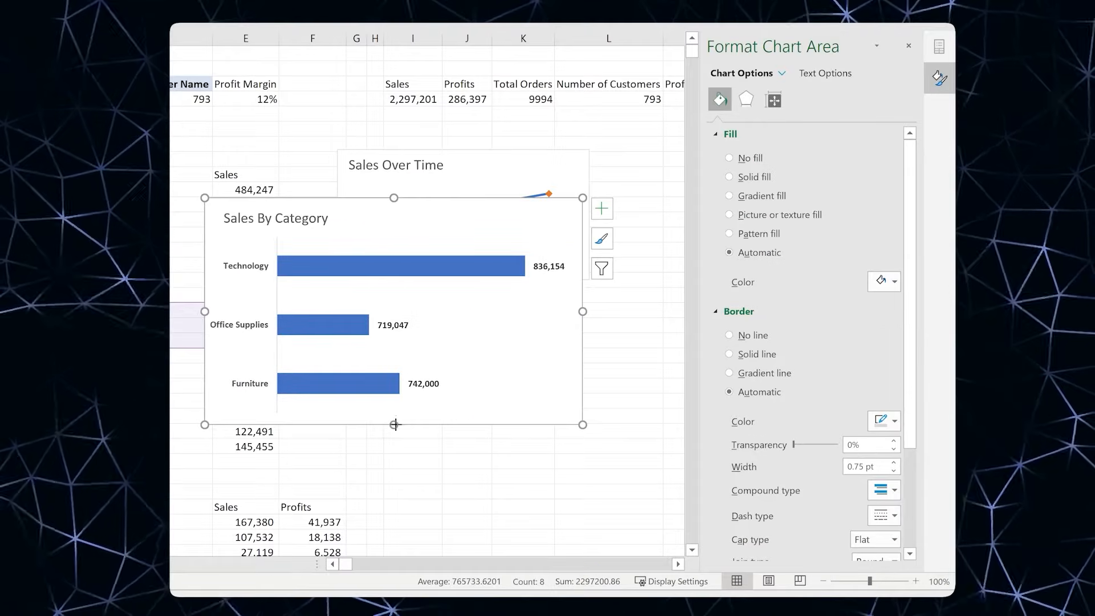
{"action": "left_click_drag", "start_coordinate": [395, 424], "coordinate": [393, 372]}
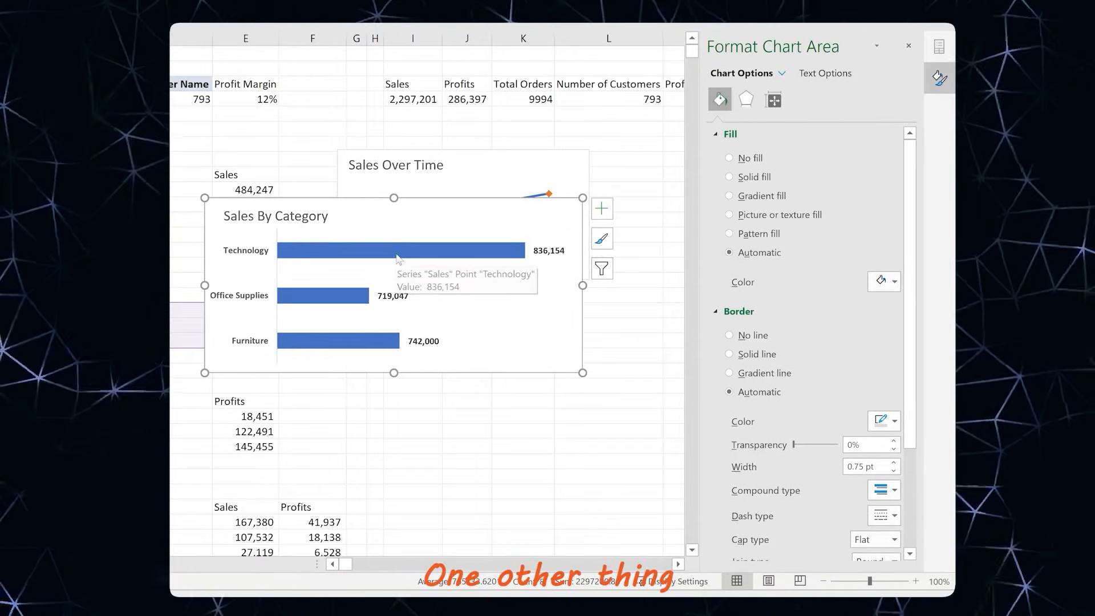
Thicken the bars in the Sales By Category chart by setting the series gap width to 80%
{"action": "left_click", "coordinate": [375, 256]}
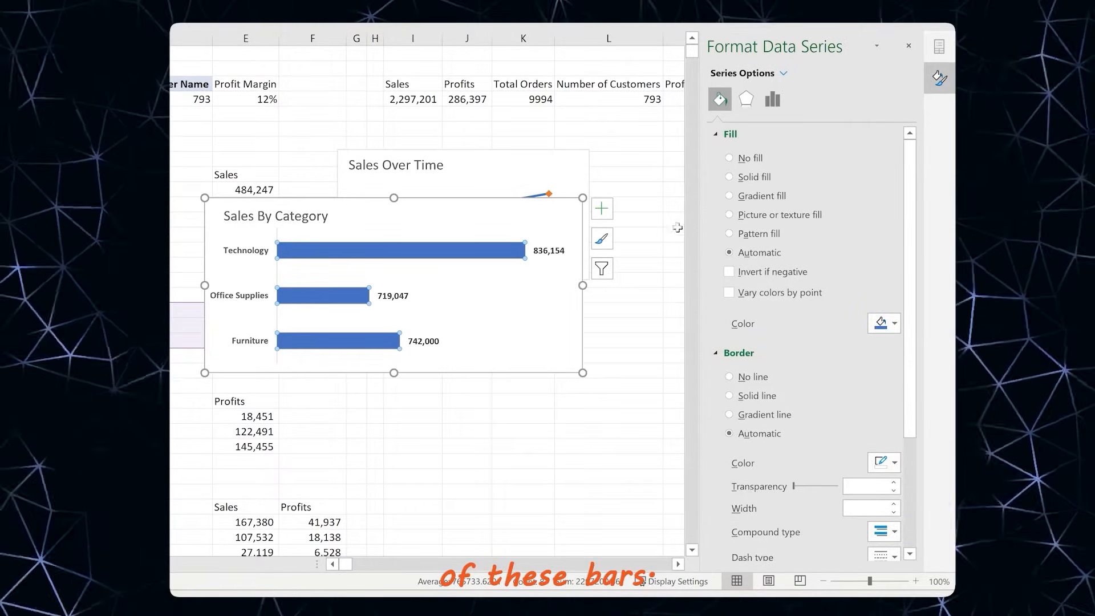
{"action": "left_click", "coordinate": [782, 99]}
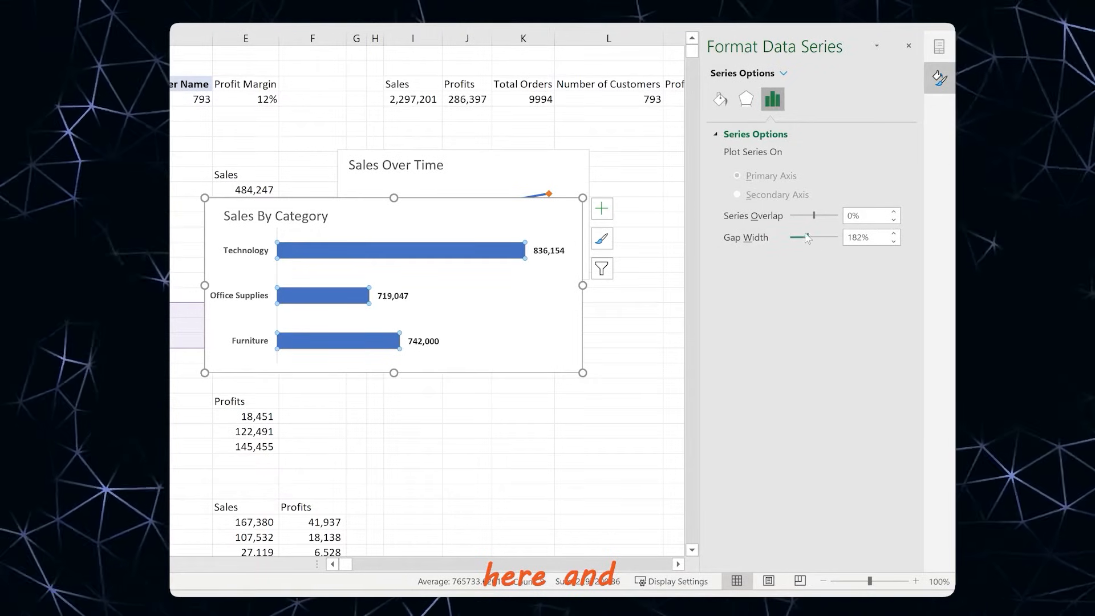
{"action": "left_click_drag", "start_coordinate": [806, 237], "coordinate": [796, 240]}
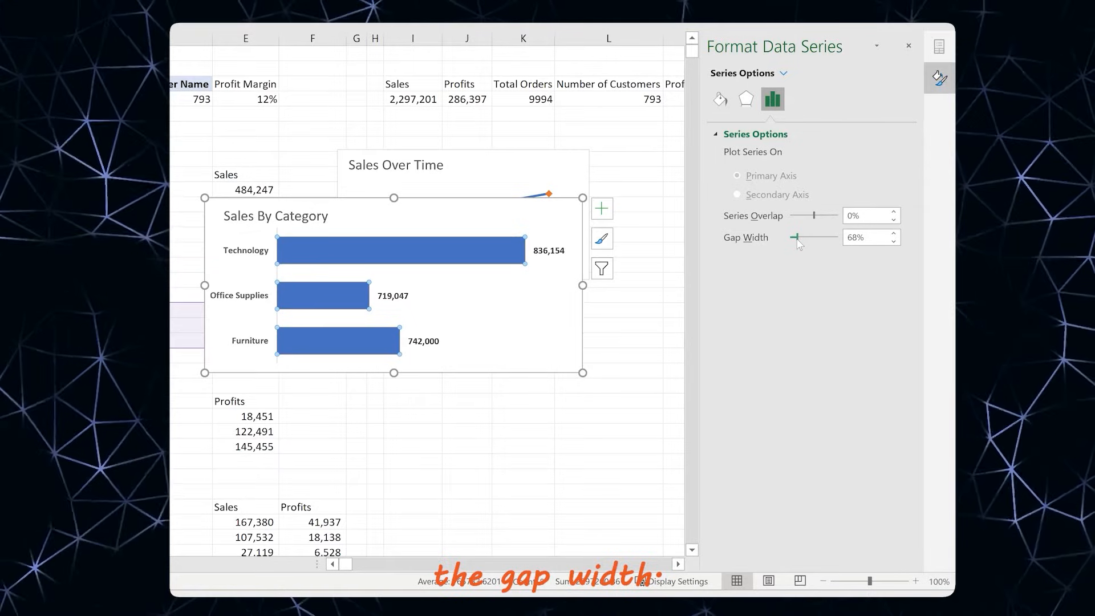
{"action": "left_click_drag", "start_coordinate": [796, 240], "coordinate": [798, 239]}
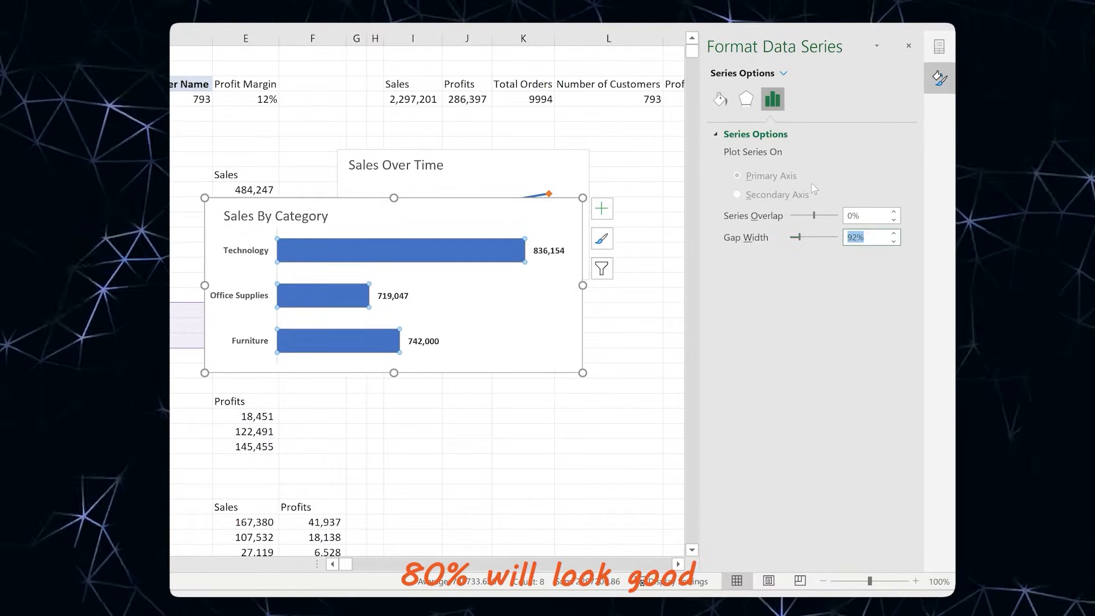
{"action": "key", "text": "Return"}
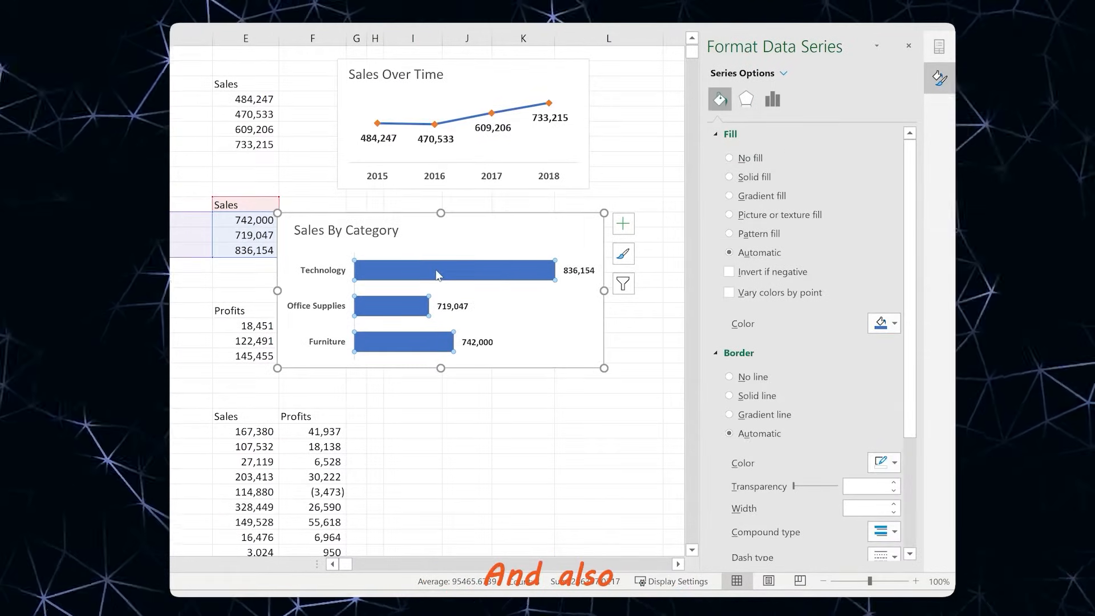
Fill the Sales By Category bars with the custom colour #0071BC
{"action": "right_click", "coordinate": [440, 269]}
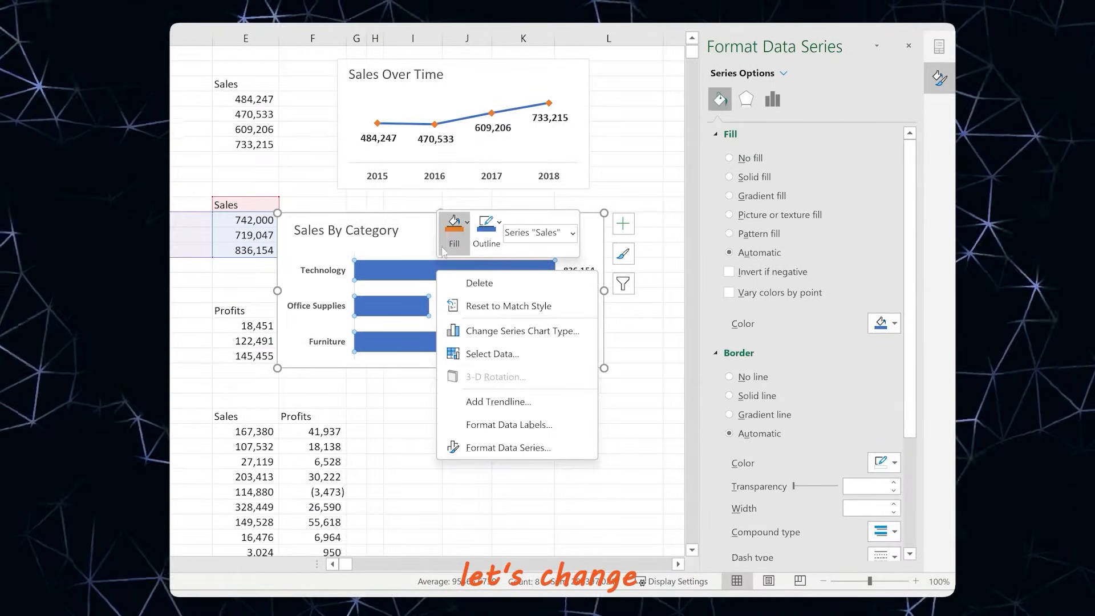
{"action": "left_click", "coordinate": [445, 249]}
{"action": "left_click", "coordinate": [445, 250]}
{"action": "left_click", "coordinate": [491, 467]}
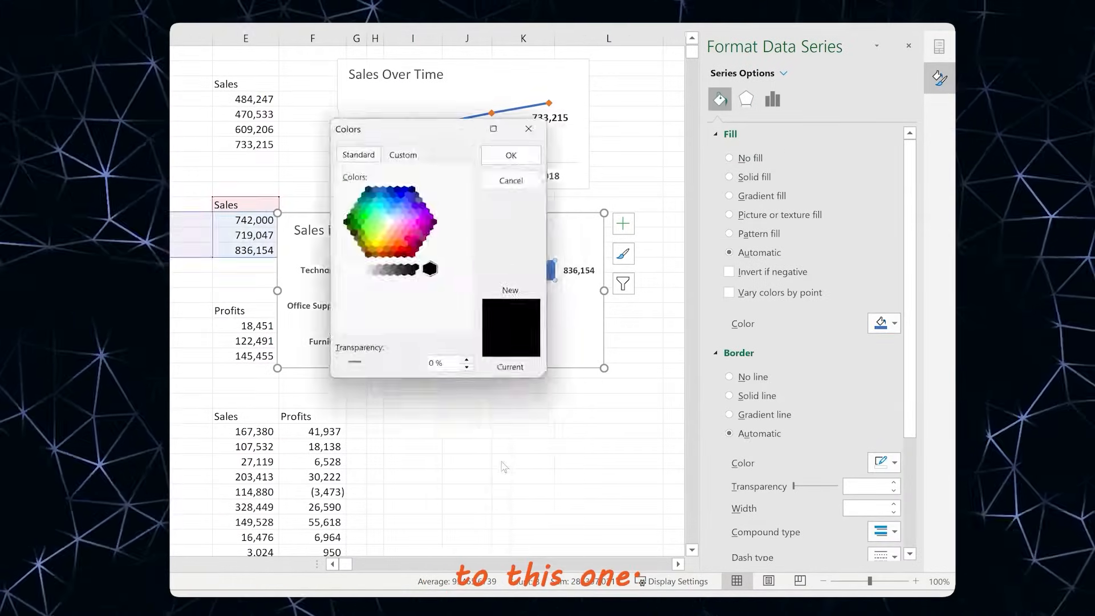
{"action": "left_click", "coordinate": [404, 152]}
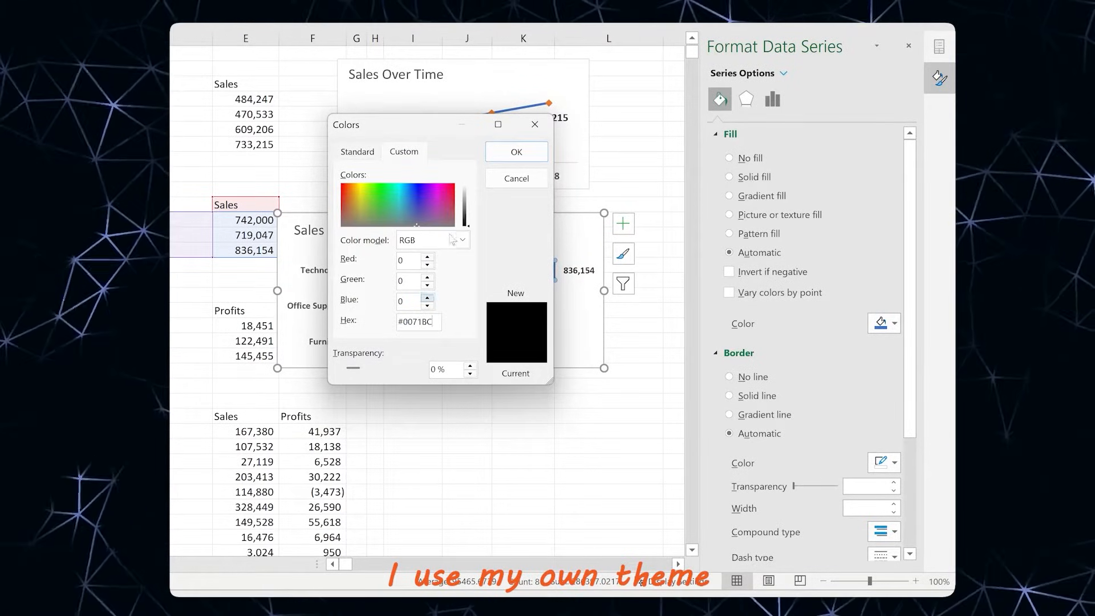
{"action": "left_click", "coordinate": [516, 151]}
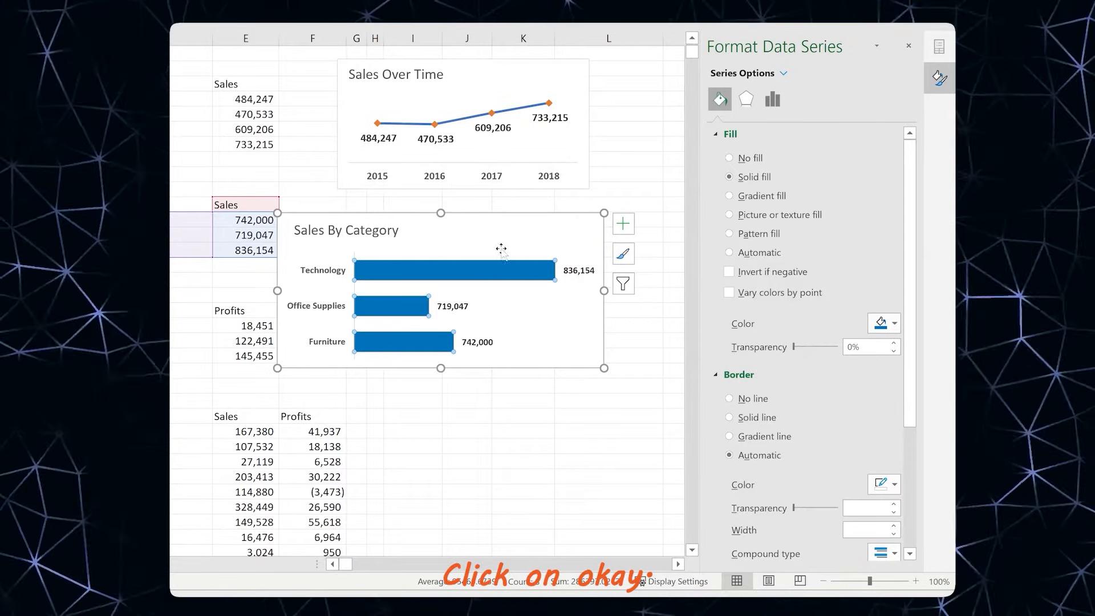
Shift the Sales By Category chart clear of its data and save it as a chart template named My Template
{"action": "left_click", "coordinate": [507, 216]}
{"action": "left_click_drag", "start_coordinate": [498, 215], "coordinate": [516, 219]}
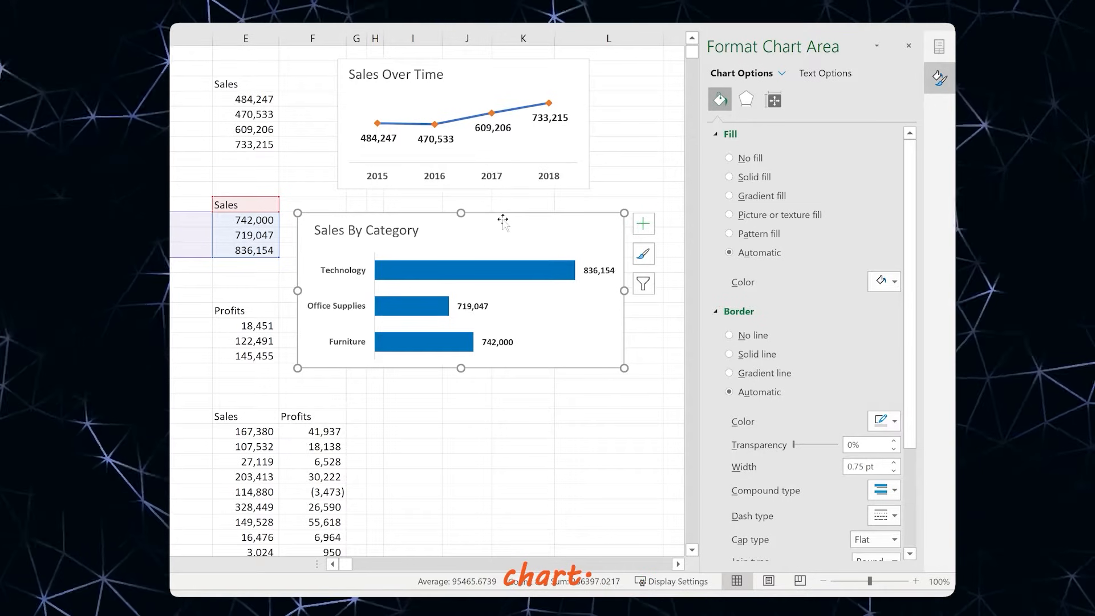
{"action": "right_click", "coordinate": [502, 221]}
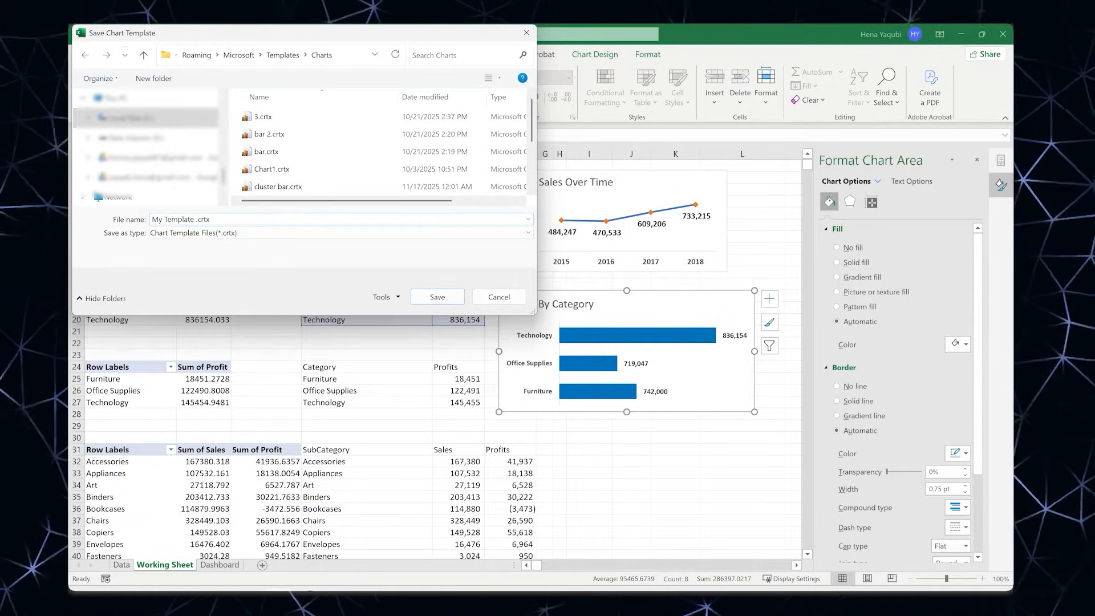
{"action": "key", "text": "Return"}
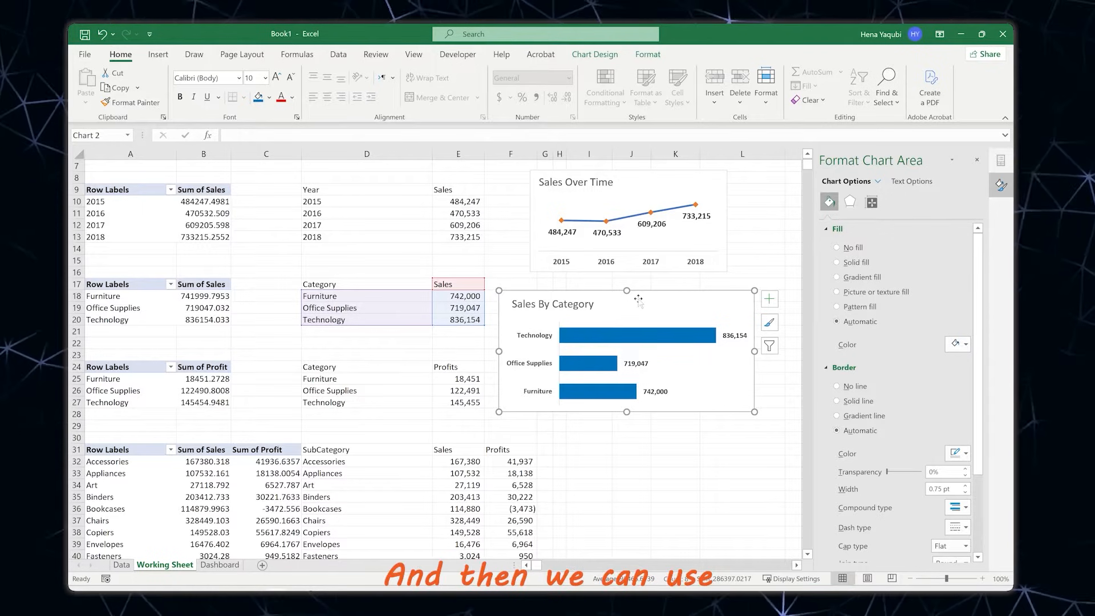
Shrink the Sales By Category chart from its lower-left corner
{"action": "scroll", "coordinate": [619, 316], "scroll_direction": "down", "scroll_amount": 1}
{"action": "scroll", "coordinate": [616, 286], "scroll_direction": "down", "scroll_amount": 2}
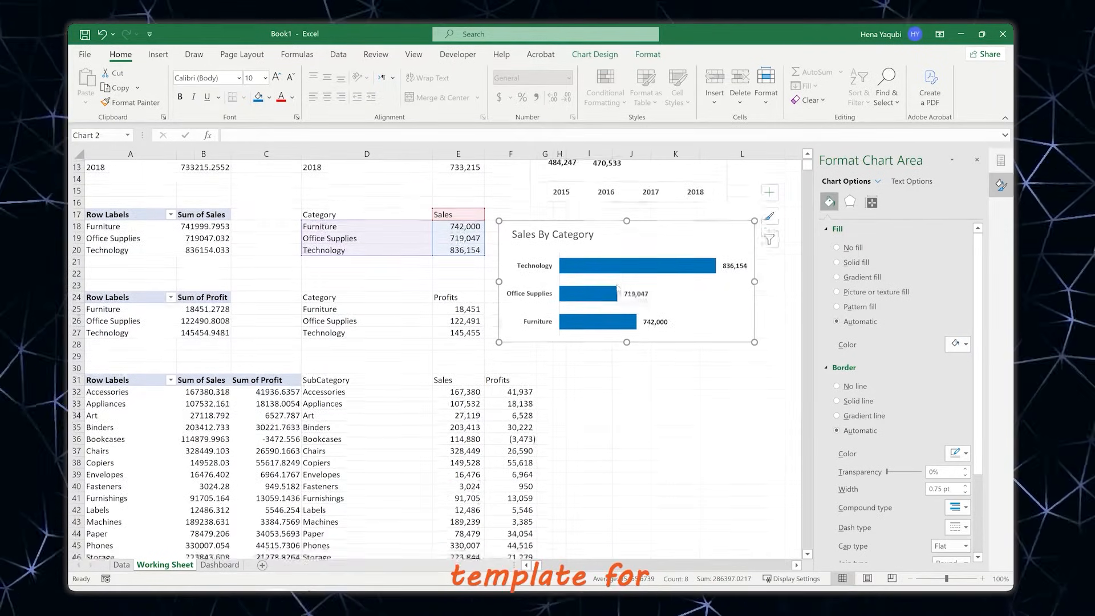
{"action": "left_click_drag", "start_coordinate": [500, 306], "coordinate": [531, 239]}
Insert a chart for the category profits in D24:E27 using the My Template chart template
{"action": "left_click", "coordinate": [366, 286]}
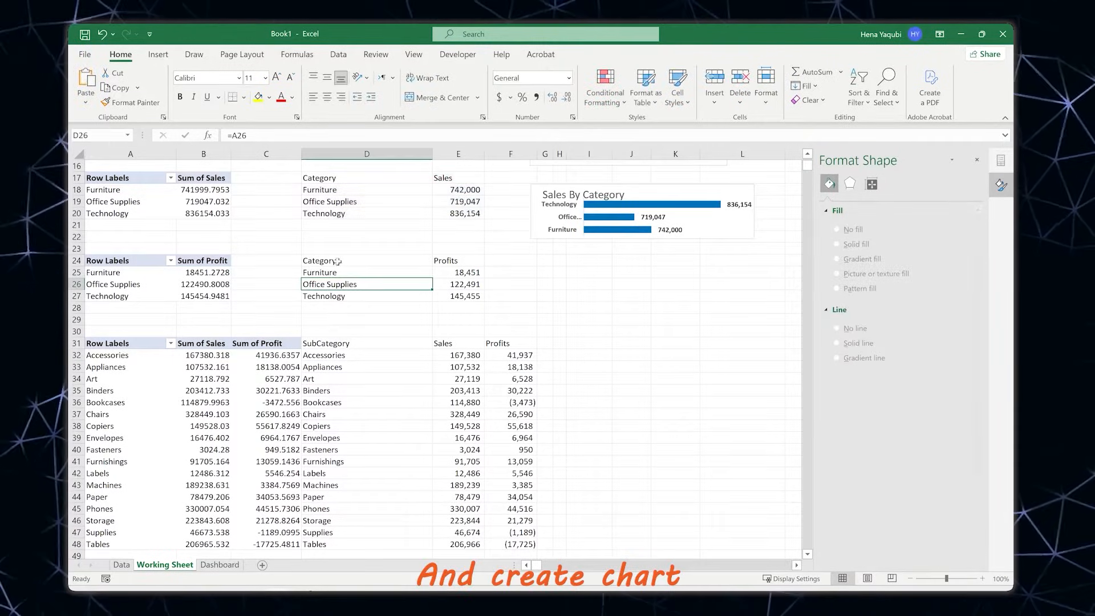
{"action": "left_click_drag", "start_coordinate": [320, 261], "coordinate": [473, 297]}
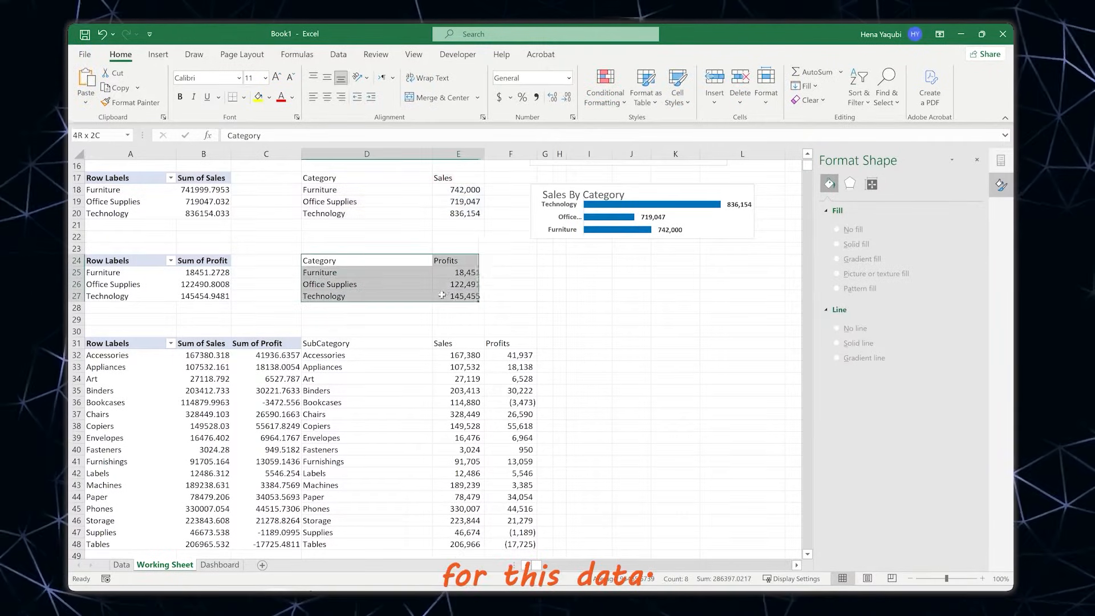
{"action": "left_click", "coordinate": [158, 54]}
{"action": "left_click", "coordinate": [461, 77]}
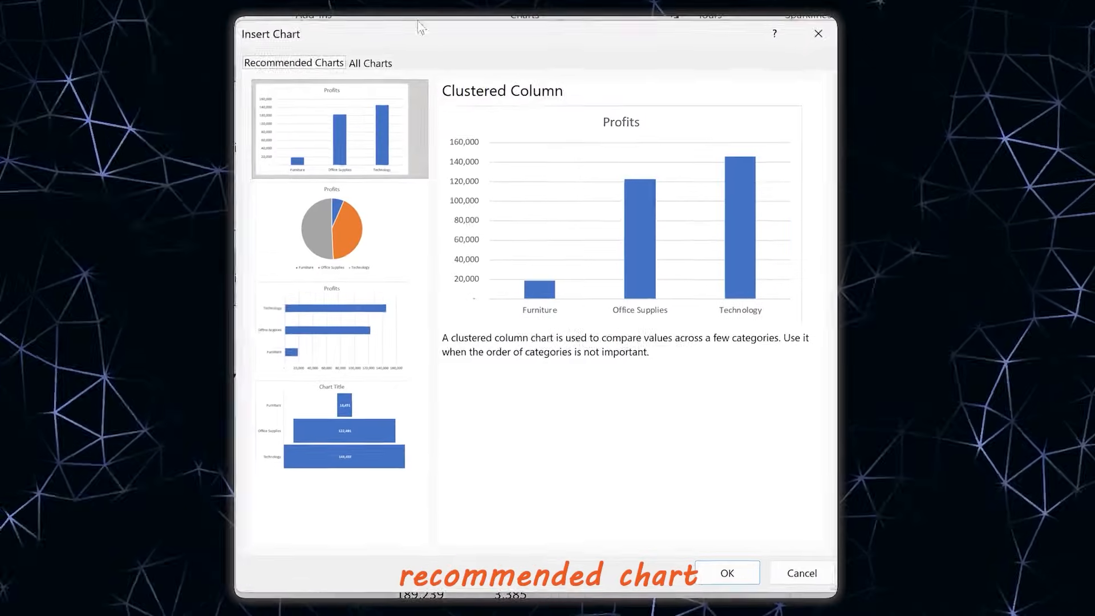
{"action": "left_click", "coordinate": [378, 60]}
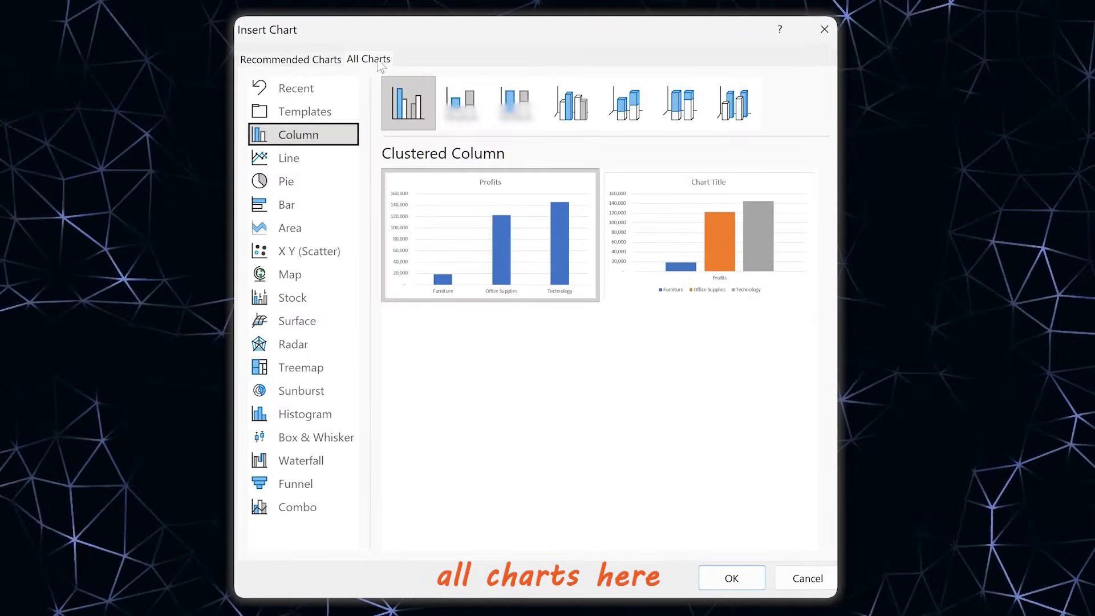
{"action": "left_click", "coordinate": [305, 112]}
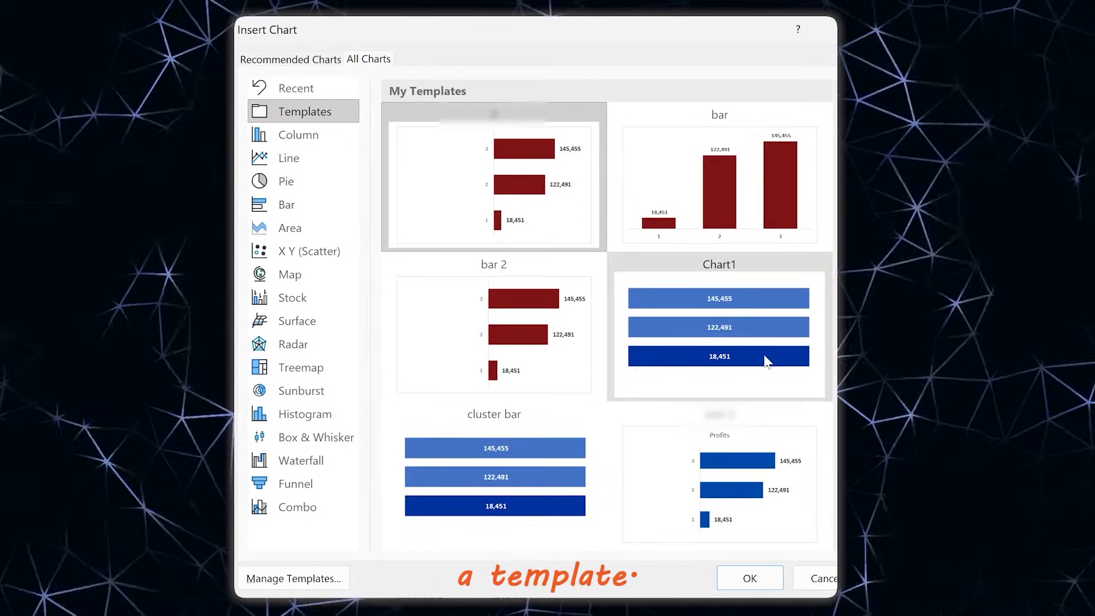
{"action": "scroll", "coordinate": [764, 361], "scroll_direction": "down", "scroll_amount": 3}
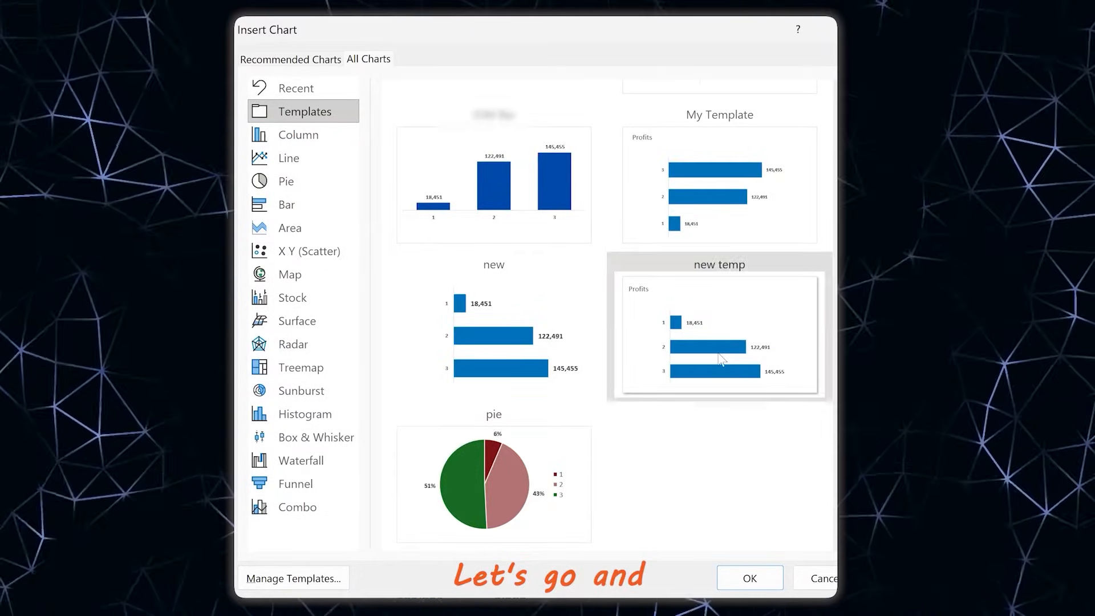
{"action": "left_click", "coordinate": [756, 152]}
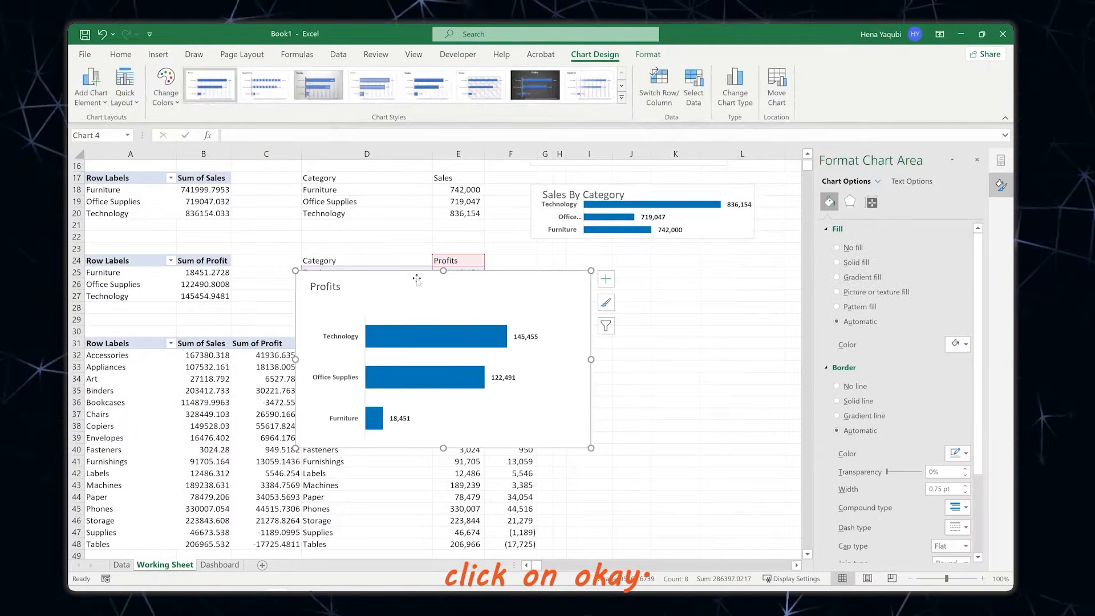
Enlarge the Sales By Category chart and place the new profits chart directly below it
{"action": "left_click_drag", "start_coordinate": [417, 279], "coordinate": [587, 291]}
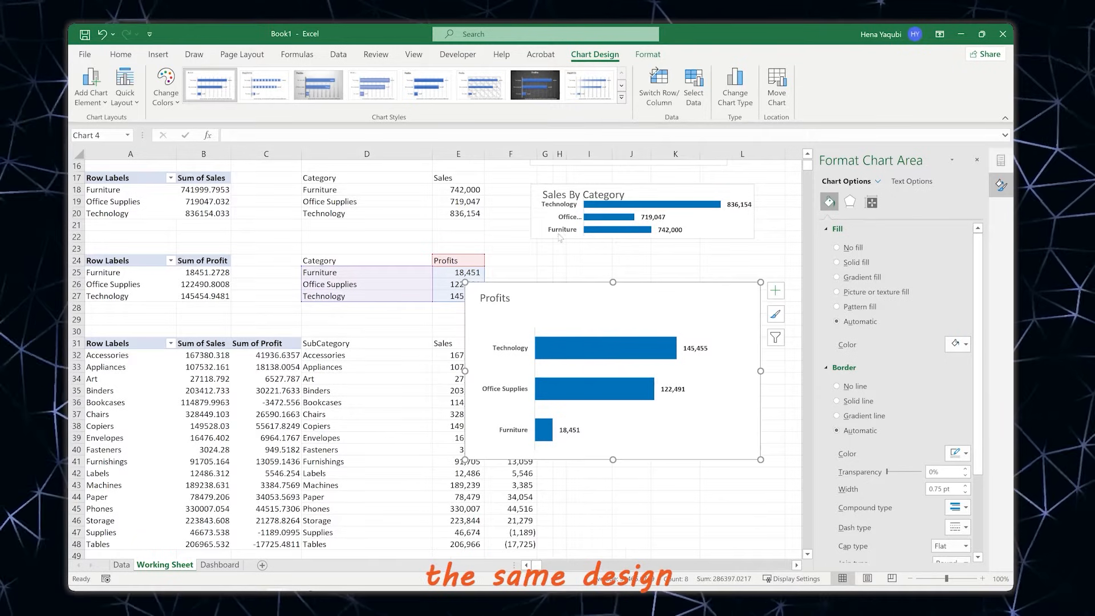
{"action": "left_click", "coordinate": [560, 237]}
{"action": "left_click_drag", "start_coordinate": [531, 239], "coordinate": [478, 330]}
{"action": "left_click", "coordinate": [530, 292]}
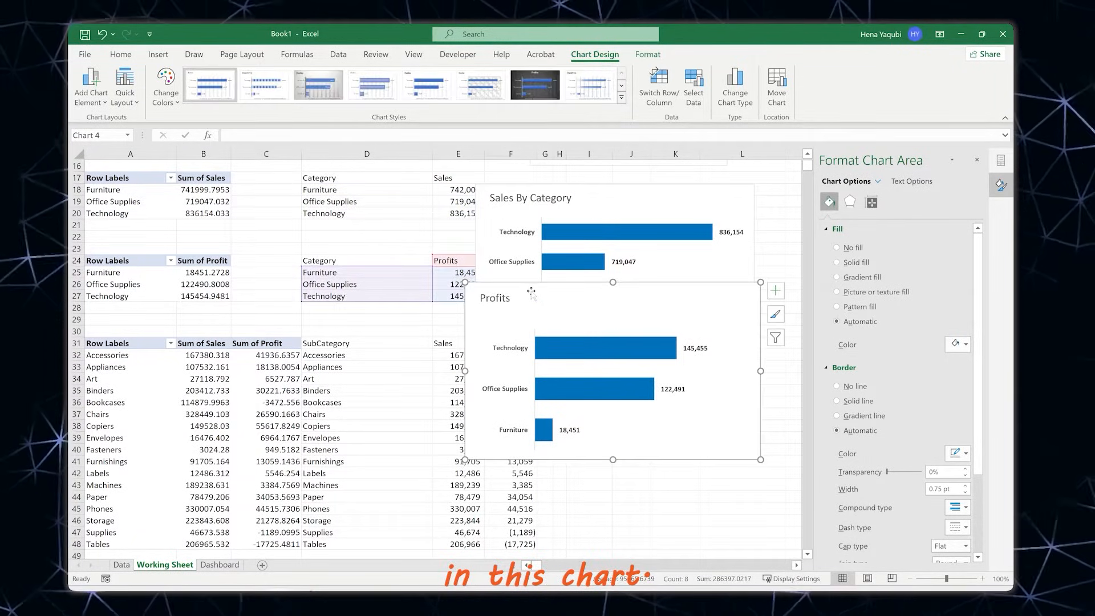
{"action": "left_click_drag", "start_coordinate": [531, 291], "coordinate": [548, 351]}
Change the profits chart's title to Profits By Category
{"action": "left_click", "coordinate": [523, 340]}
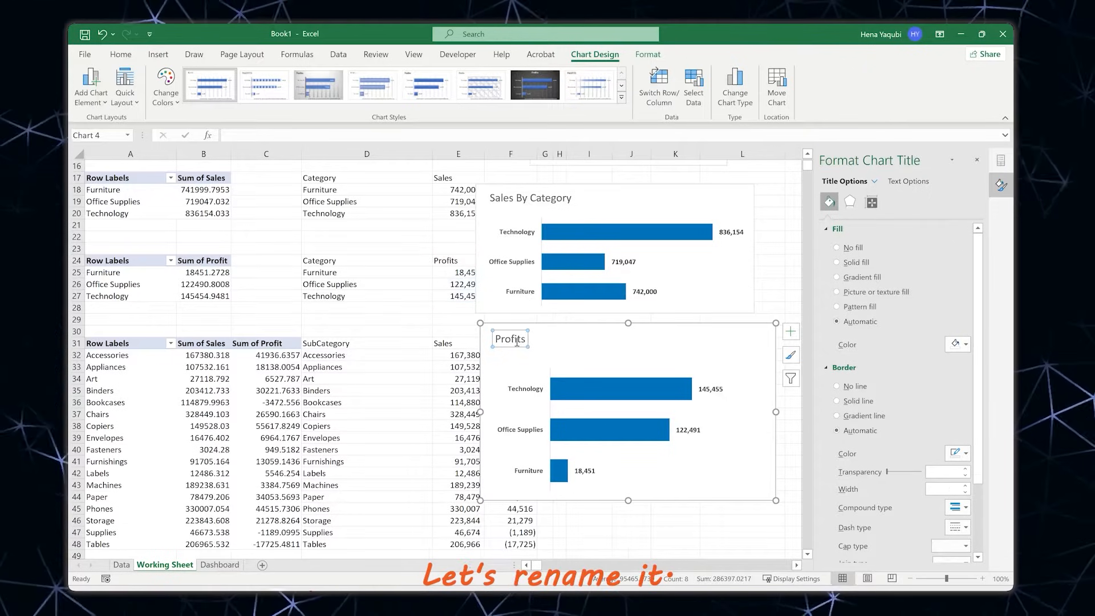
{"action": "double_click", "coordinate": [520, 339]}
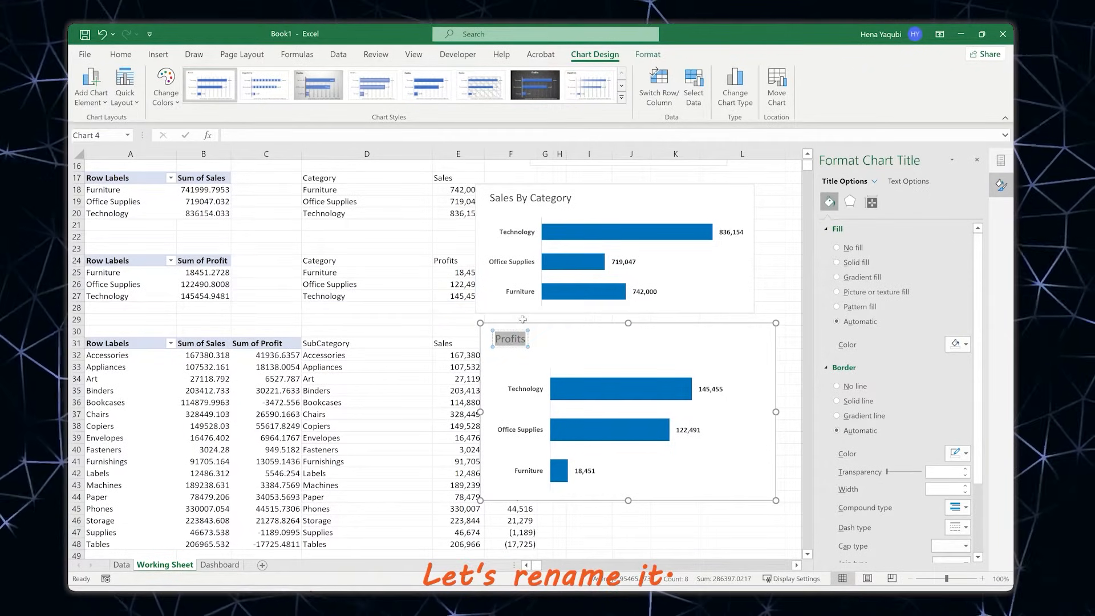
{"action": "type", "text": "Profit"}
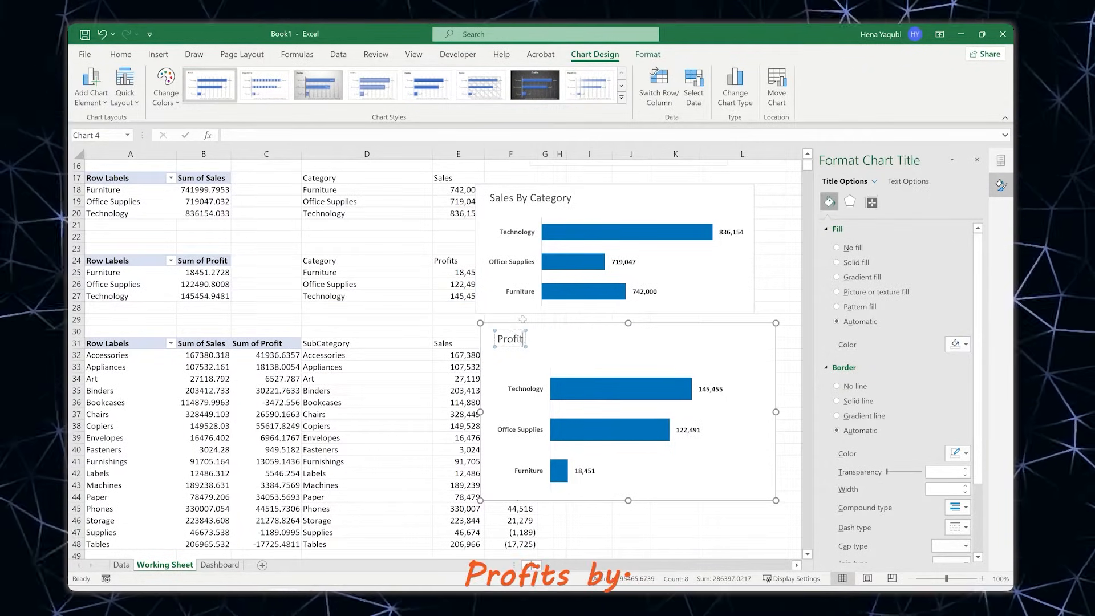
{"action": "type", "text": "s B"}
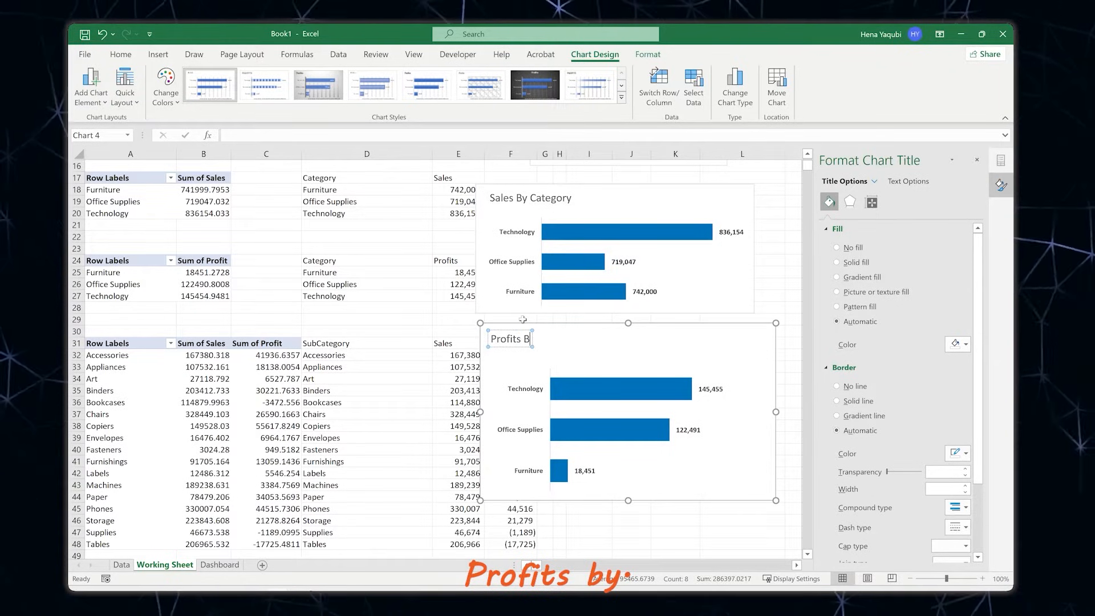
{"action": "type", "text": "y Category"}
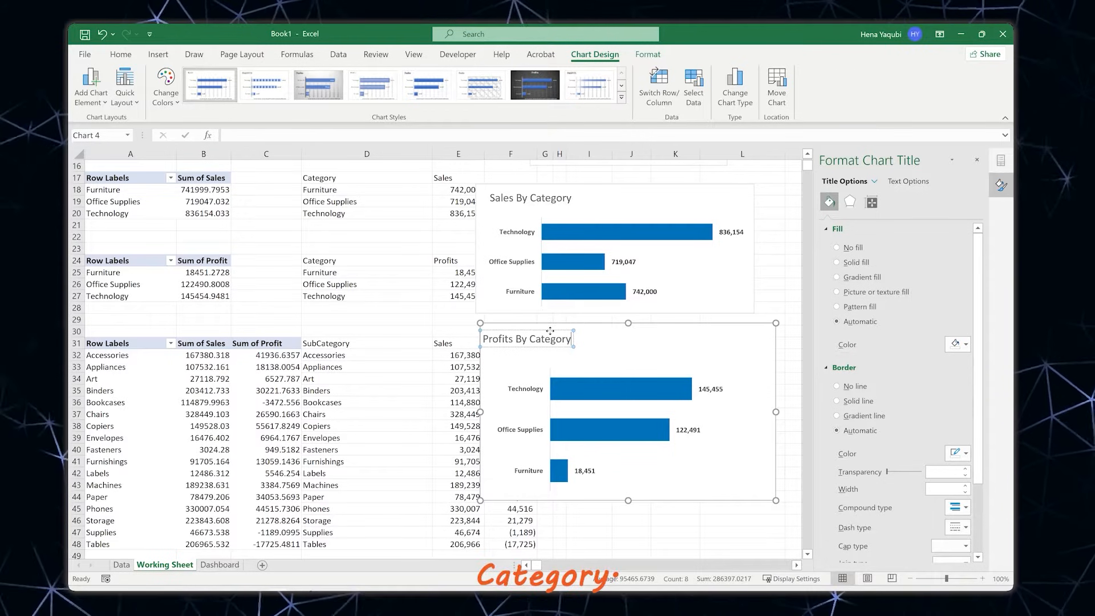
{"action": "left_click", "coordinate": [549, 330]}
{"action": "left_click", "coordinate": [429, 296]}
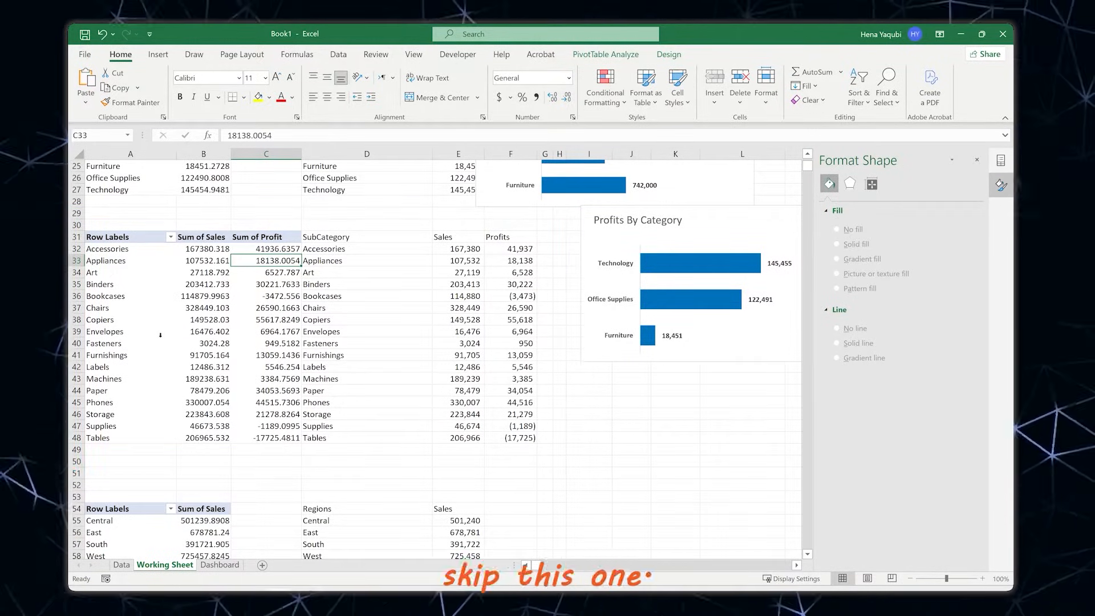
Review the finished charts on the Working Sheet, from Sales Over Time through Top 10 Customers By Sales Performance
{"action": "scroll", "coordinate": [186, 316], "scroll_direction": "down", "scroll_amount": 7}
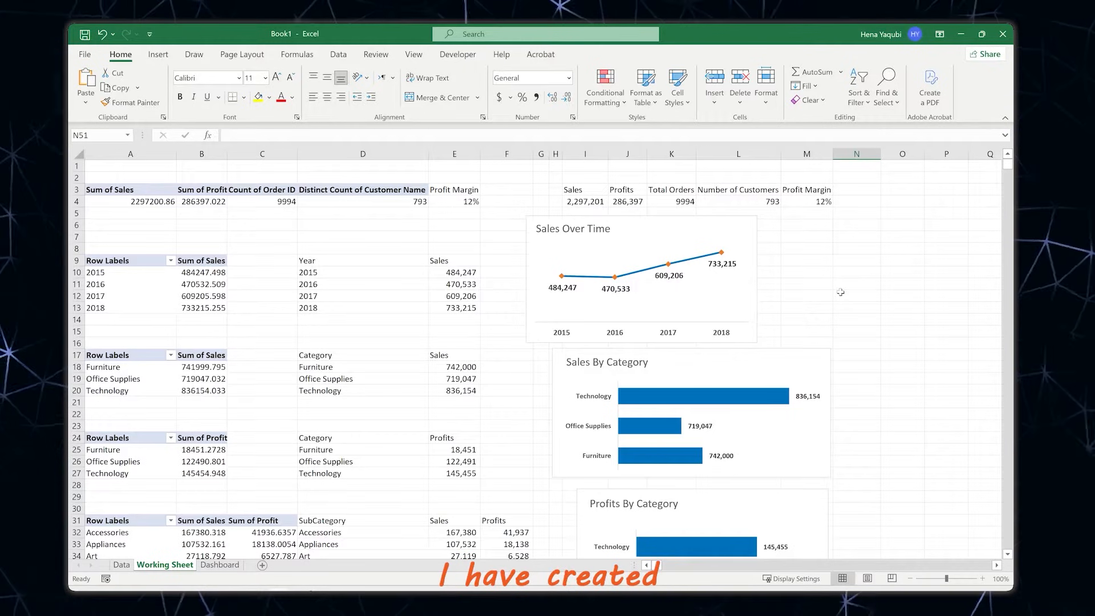
{"action": "scroll", "coordinate": [841, 292], "scroll_direction": "down", "scroll_amount": 1}
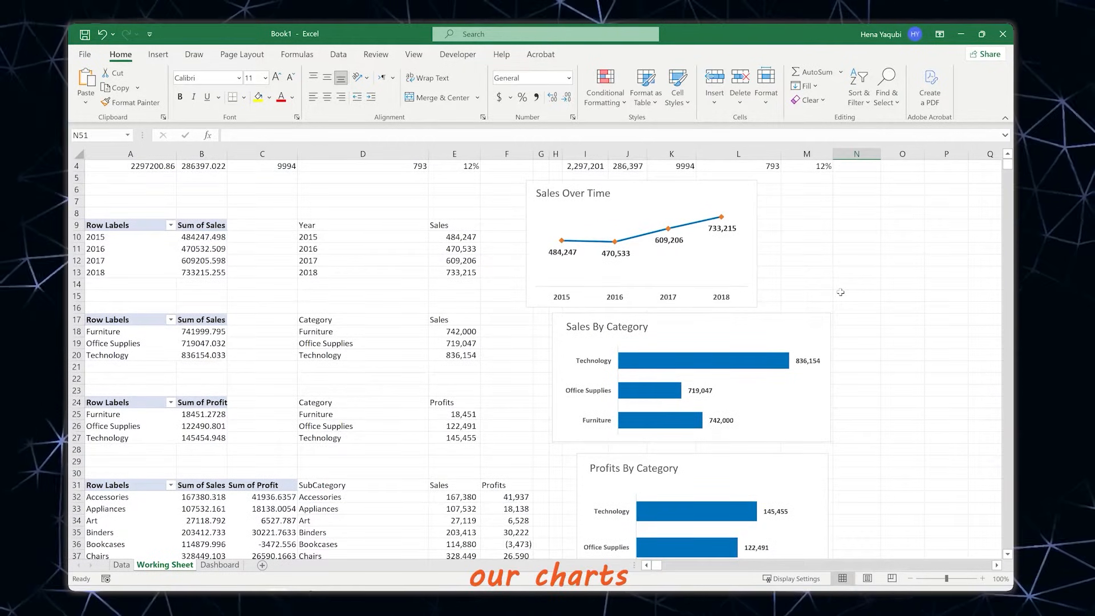
{"action": "scroll", "coordinate": [619, 302], "scroll_direction": "down", "scroll_amount": 4}
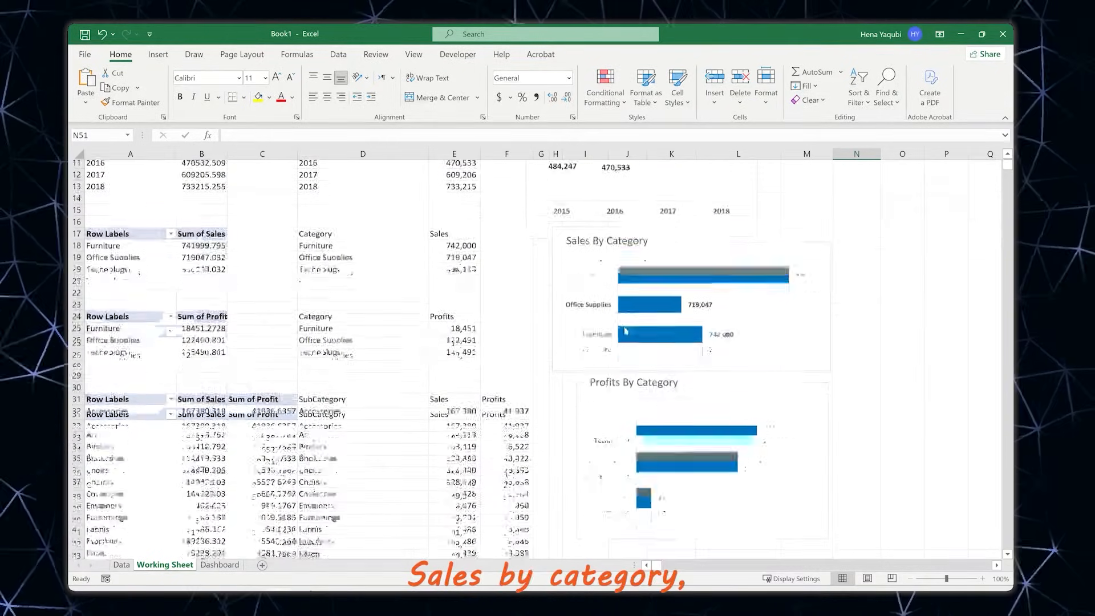
{"action": "scroll", "coordinate": [626, 329], "scroll_direction": "down", "scroll_amount": 8}
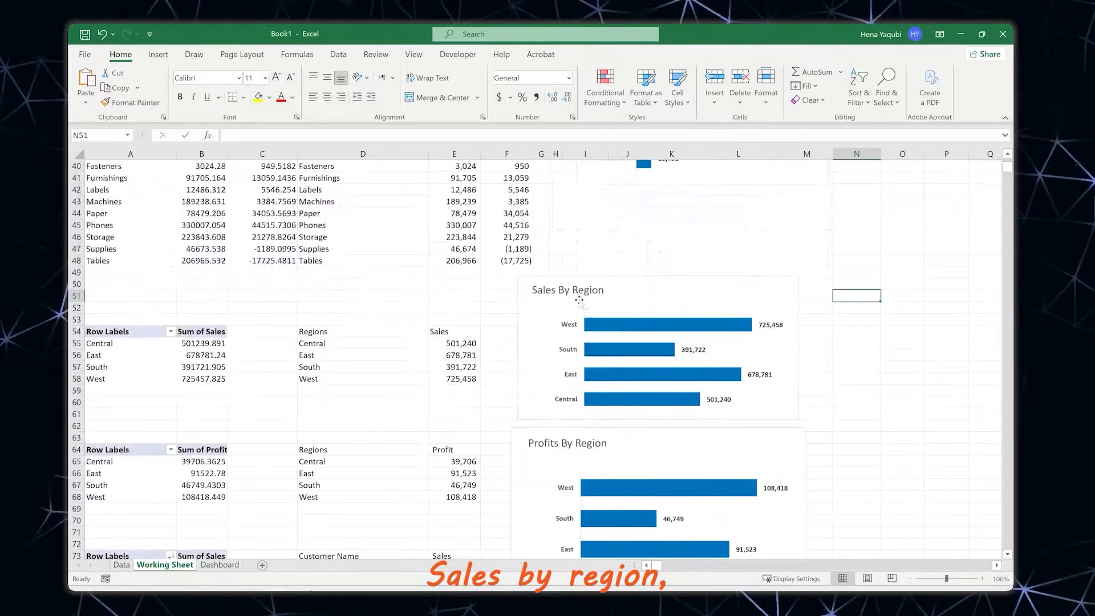
{"action": "scroll", "coordinate": [561, 352], "scroll_direction": "down", "scroll_amount": 7}
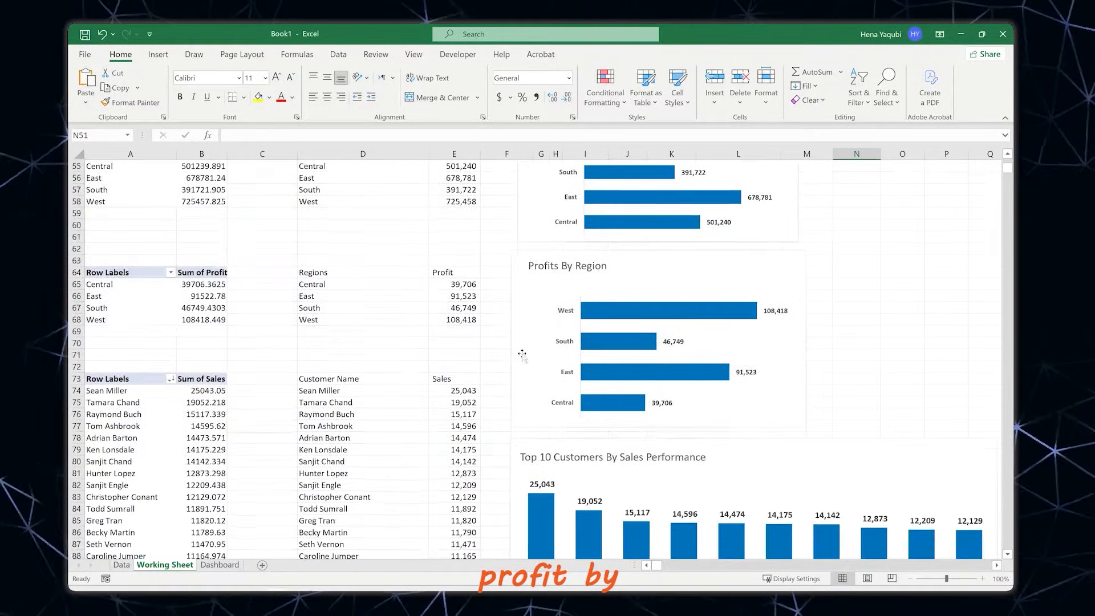
{"action": "scroll", "coordinate": [522, 354], "scroll_direction": "down", "scroll_amount": 2}
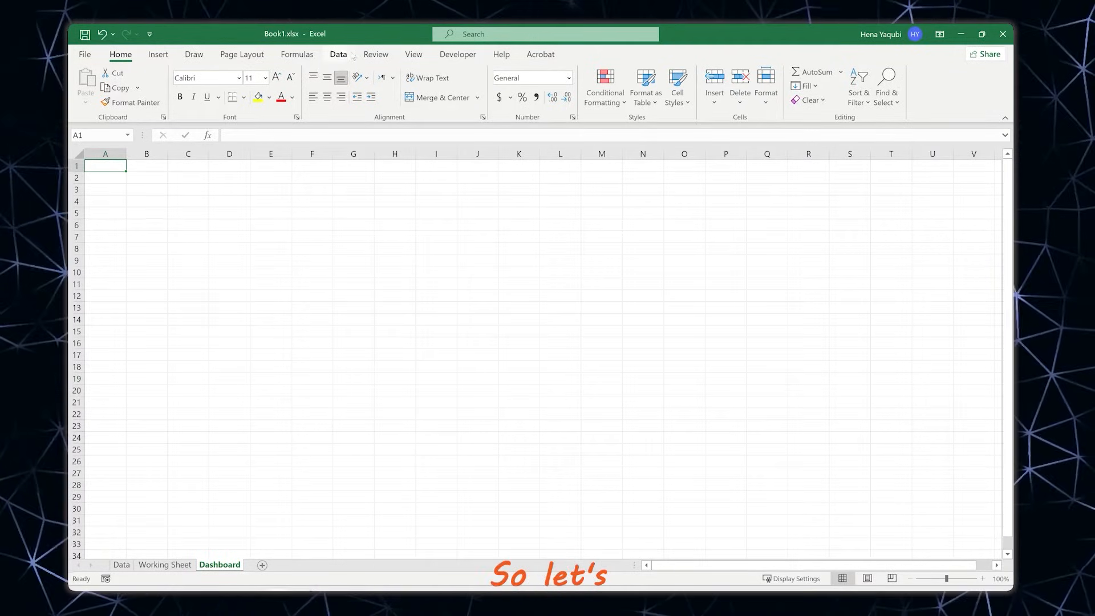
Turn off the gridlines on the Dashboard sheet
{"action": "left_click", "coordinate": [414, 54]}
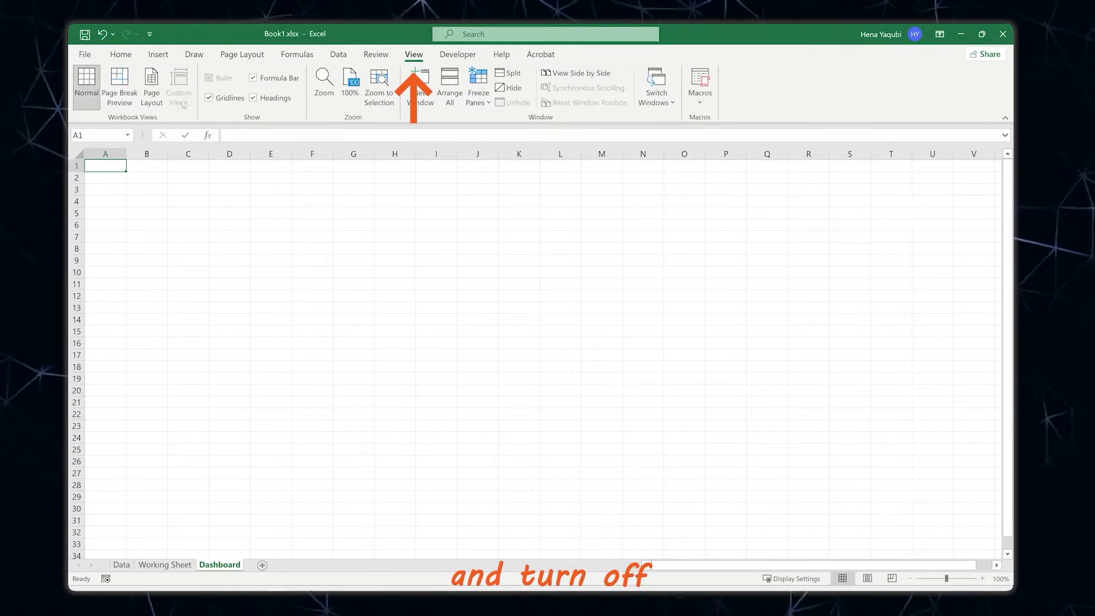
{"action": "left_click", "coordinate": [223, 100]}
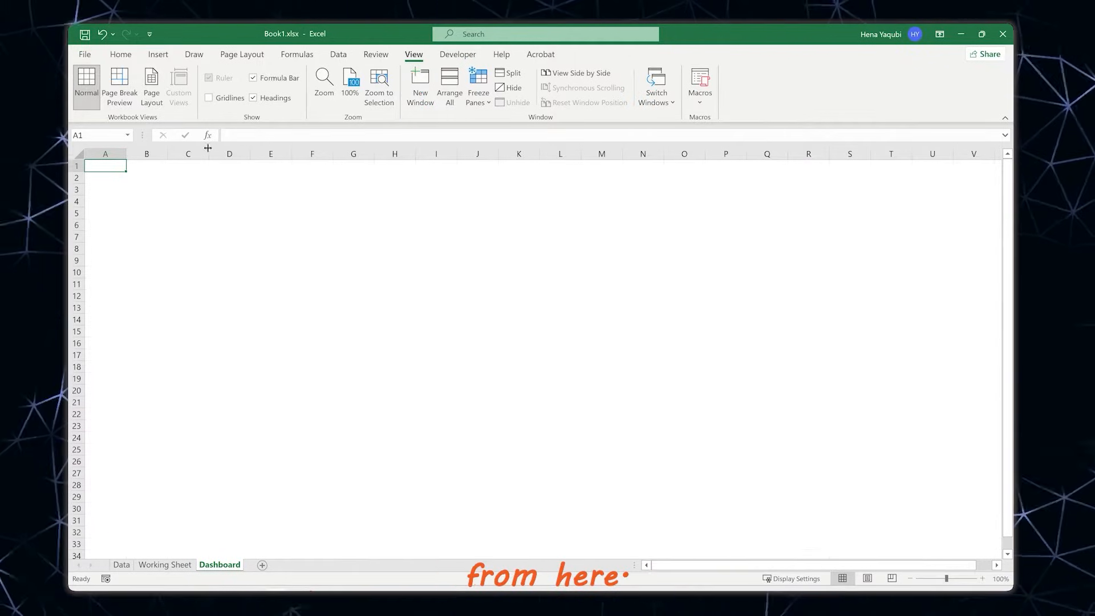
{"action": "left_click", "coordinate": [149, 203]}
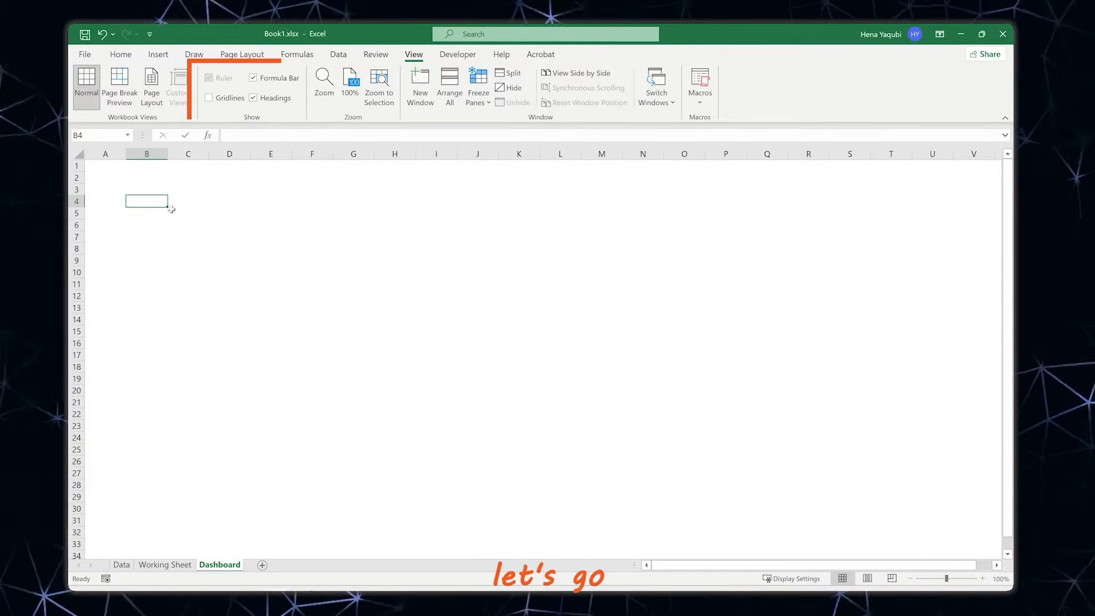
{"action": "left_click_drag", "start_coordinate": [176, 200], "coordinate": [188, 250]}
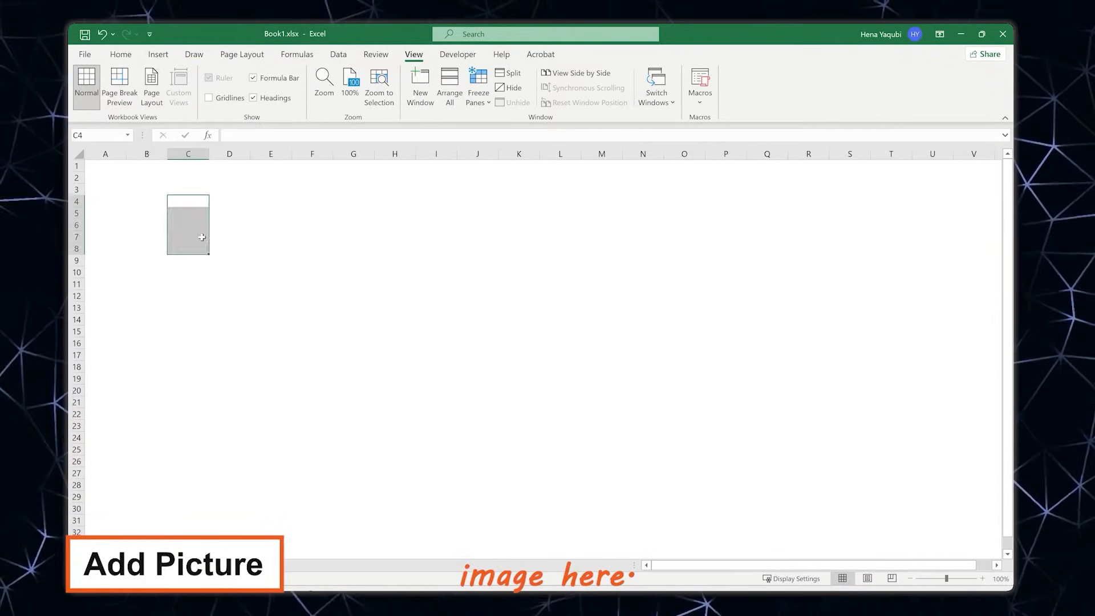
Insert the logo picture from this device and fit it, about 0.83" high by 0.88" wide, around B4:C7
{"action": "left_click", "coordinate": [179, 177]}
{"action": "left_click", "coordinate": [154, 59]}
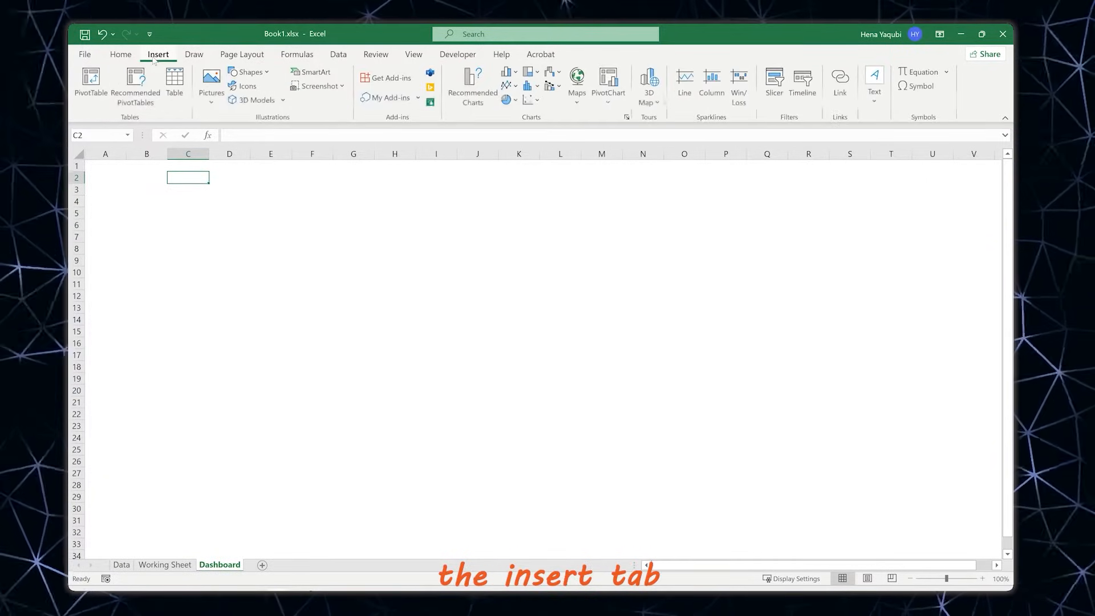
{"action": "left_click", "coordinate": [217, 95]}
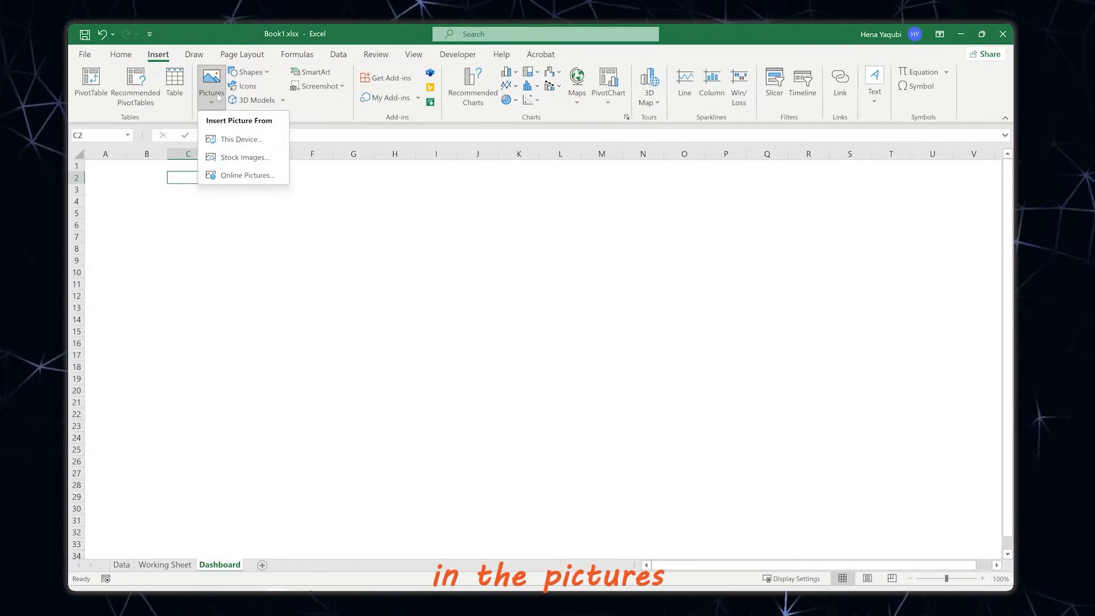
{"action": "left_click", "coordinate": [241, 138]}
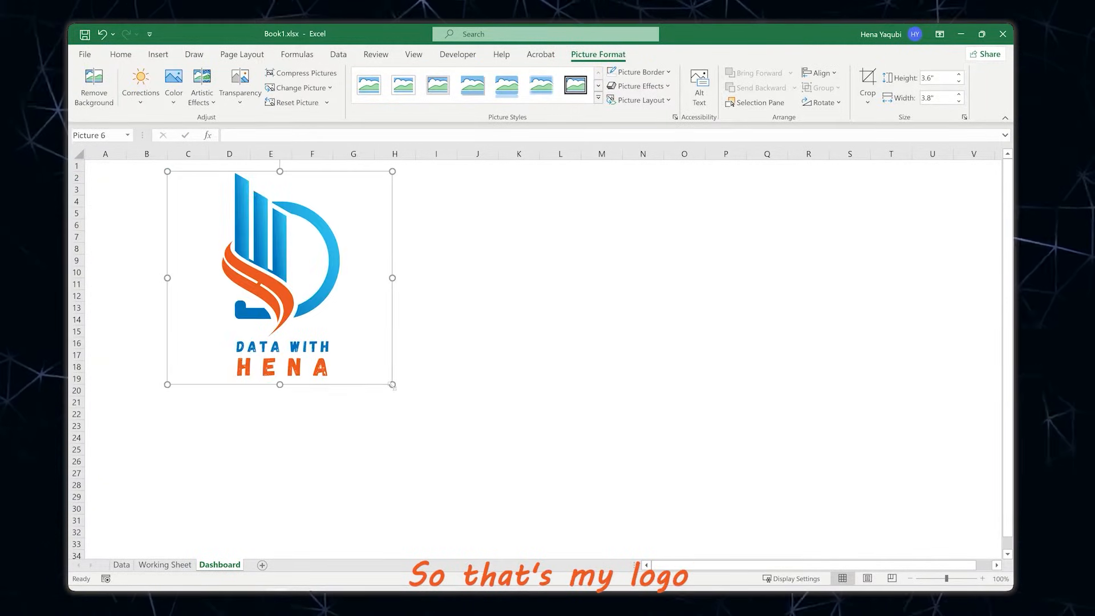
{"action": "left_click_drag", "start_coordinate": [393, 386], "coordinate": [220, 221]}
{"action": "left_click_drag", "start_coordinate": [207, 181], "coordinate": [178, 200]}
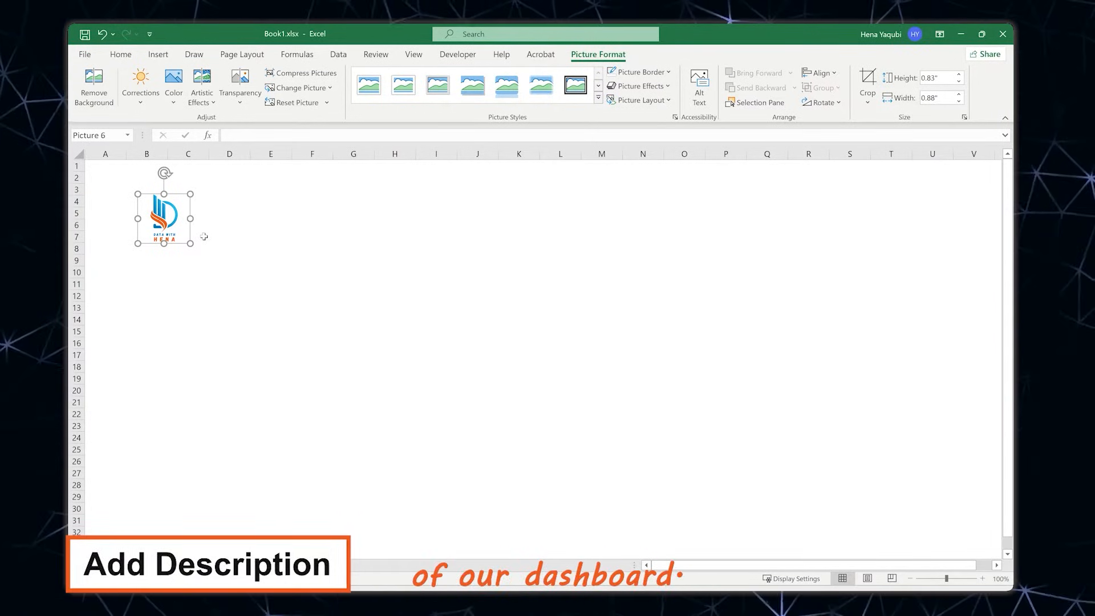
Add a text box beside the logo with the title Superstore Sales & Profit Performance Dashboard
{"action": "left_click", "coordinate": [158, 55]}
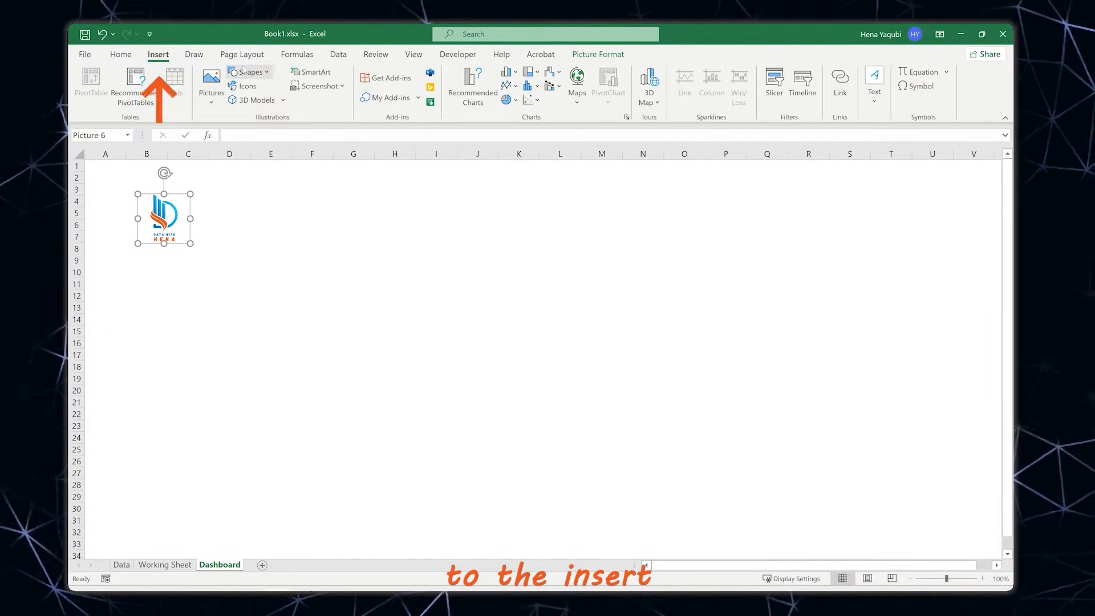
{"action": "left_click", "coordinate": [247, 72]}
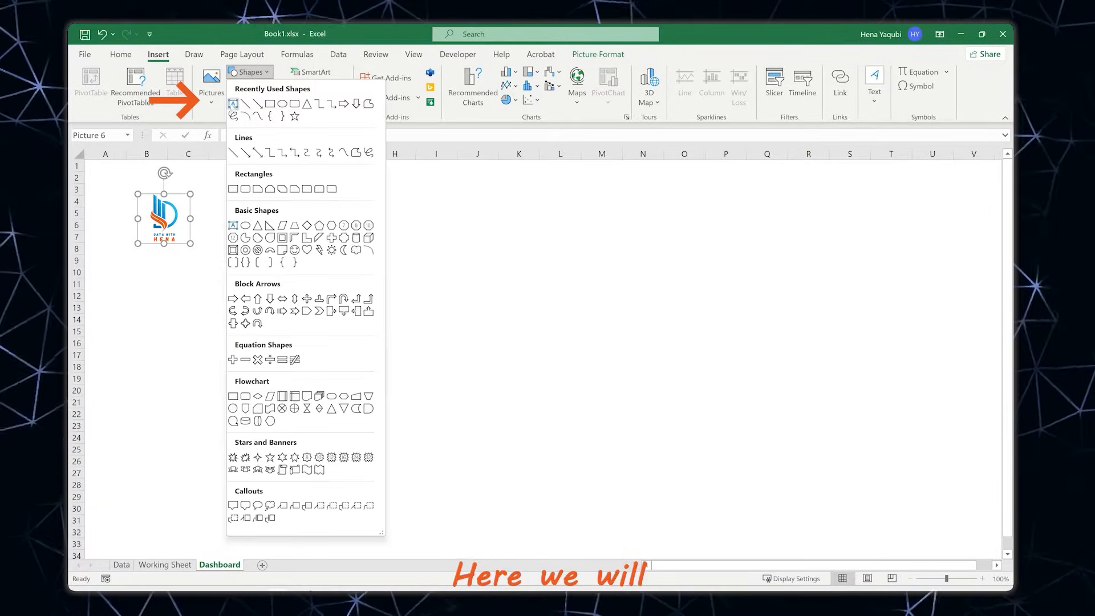
{"action": "left_click", "coordinate": [231, 105]}
{"action": "left_click_drag", "start_coordinate": [199, 193], "coordinate": [454, 219]}
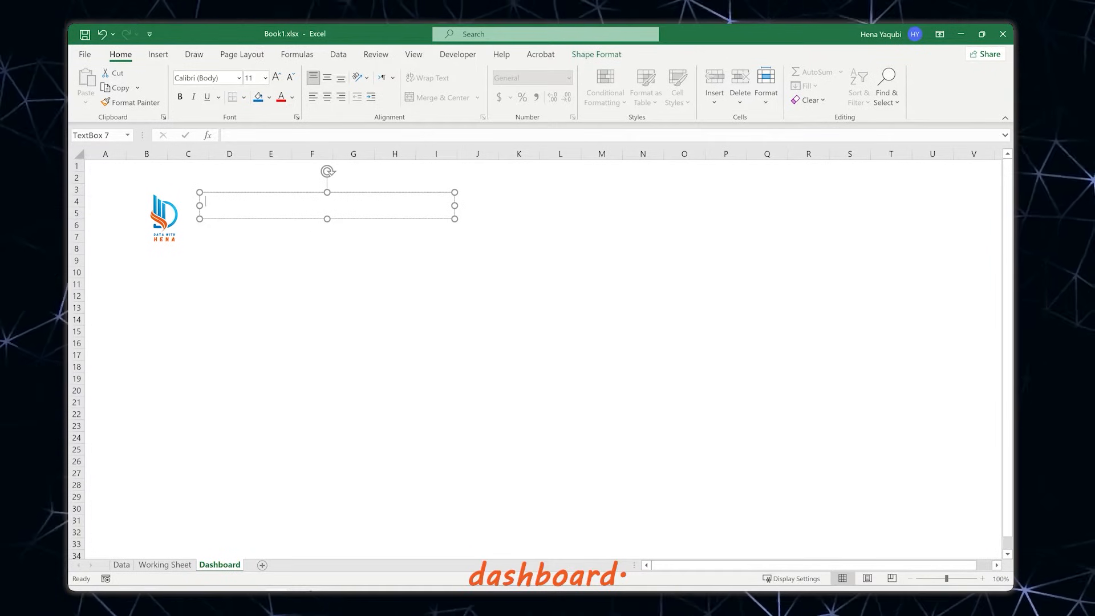
{"action": "type", "text": "Superstore Sales & Profit Performance Dashboard"}
{"action": "key", "text": "Escape"}
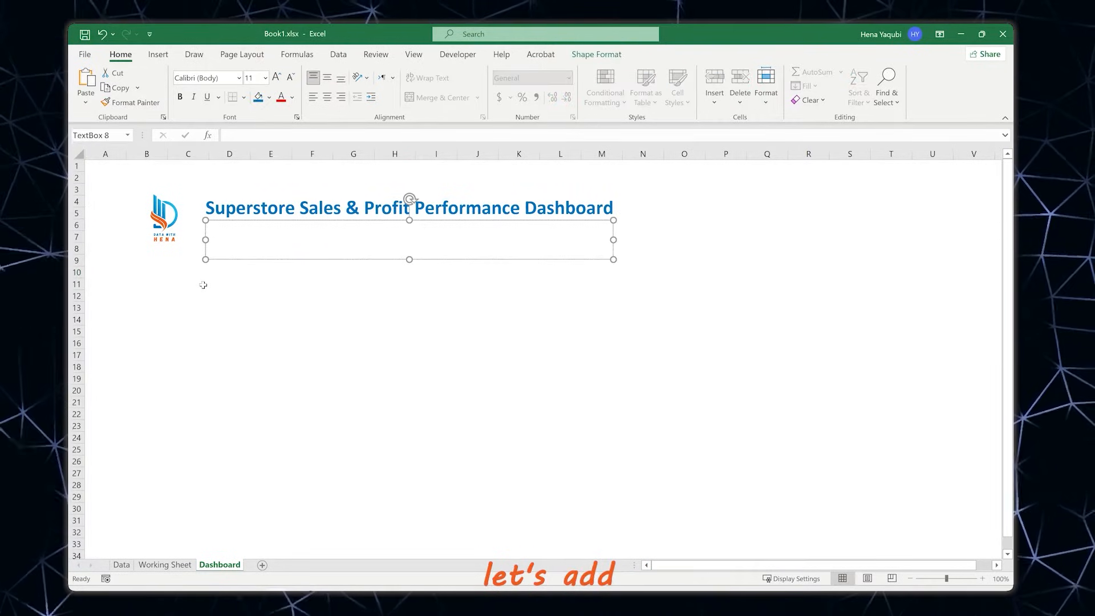
{"action": "left_click", "coordinate": [173, 284]}
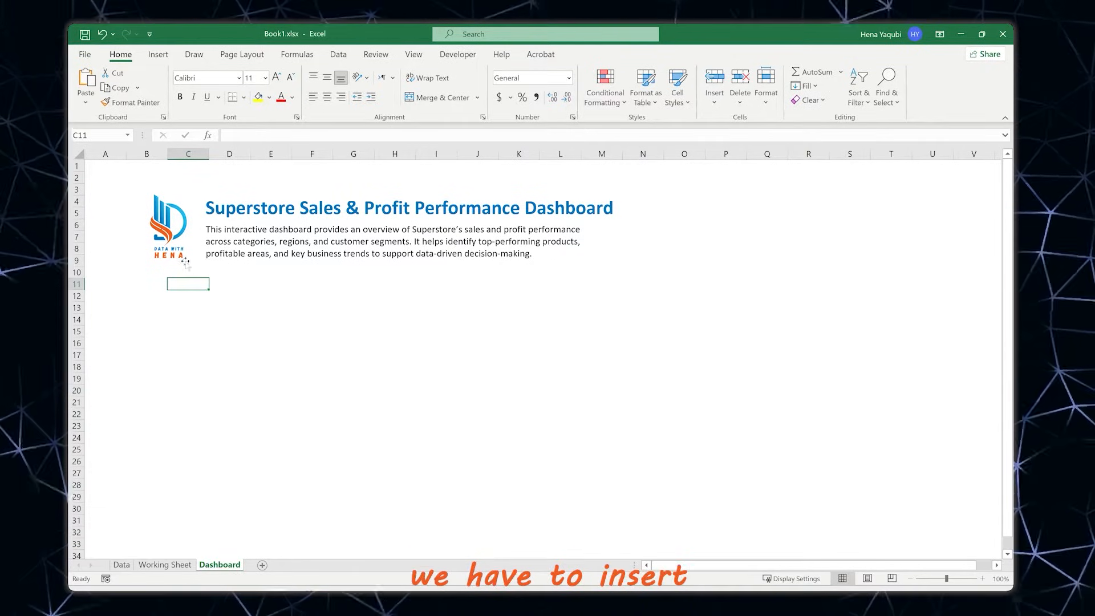
Draw a rectangle about 0.5" high by 1.72" wide below the logo and fill it with the recently used blue
{"action": "left_click", "coordinate": [158, 55]}
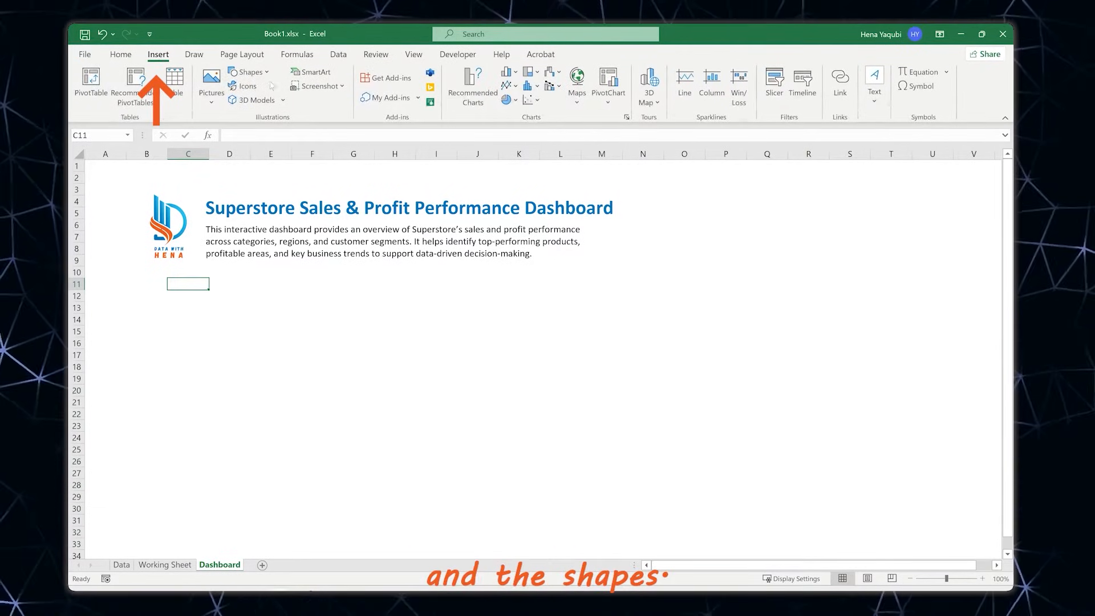
{"action": "left_click", "coordinate": [248, 72]}
{"action": "left_click", "coordinate": [267, 113]}
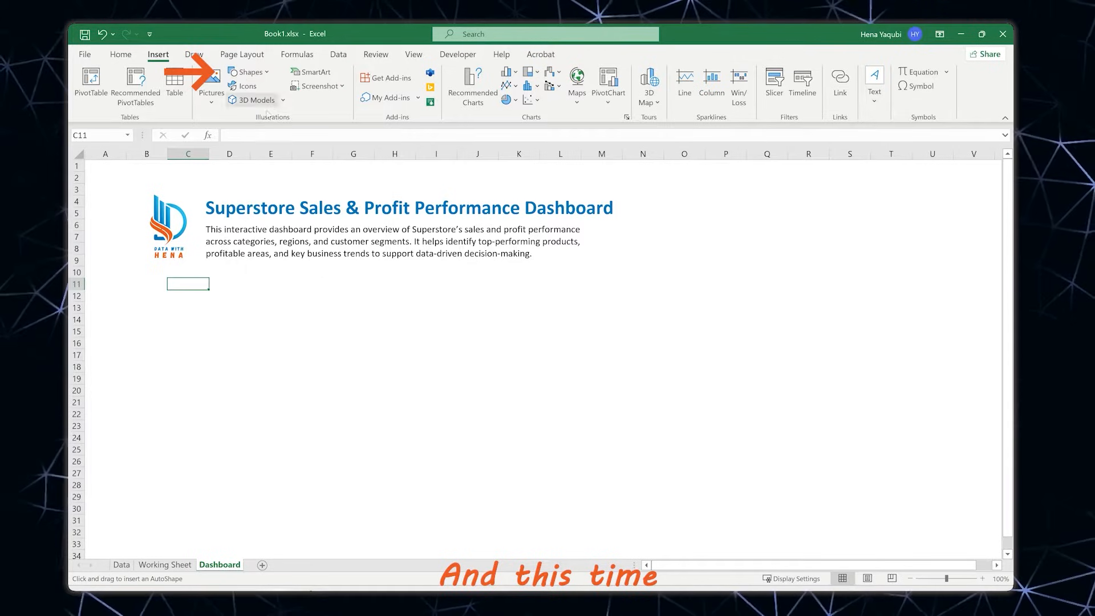
{"action": "left_click_drag", "start_coordinate": [154, 273], "coordinate": [257, 303]}
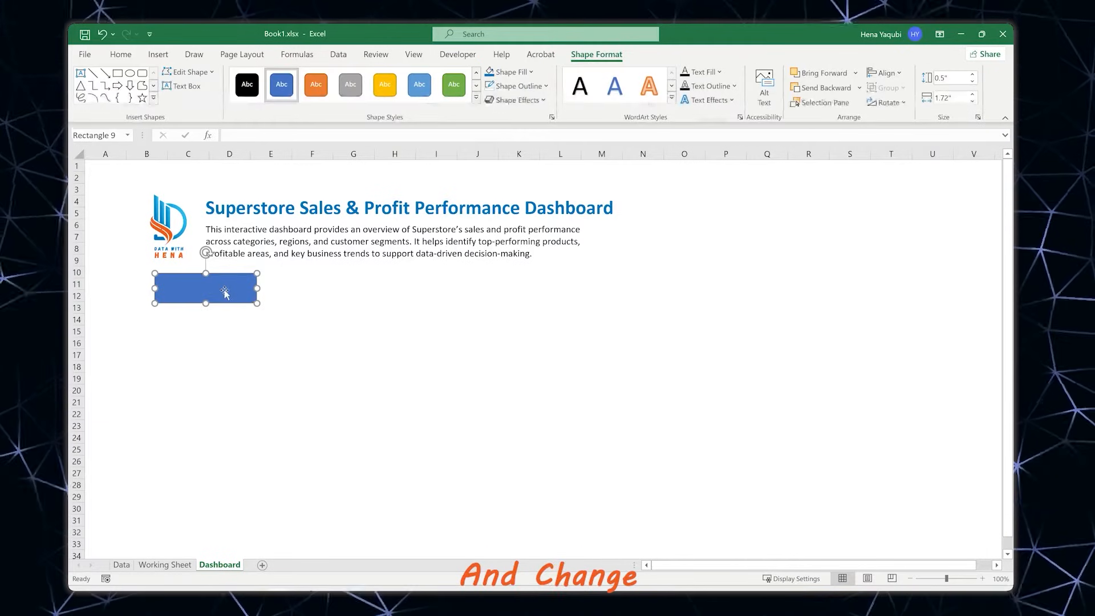
{"action": "left_click", "coordinate": [512, 71]}
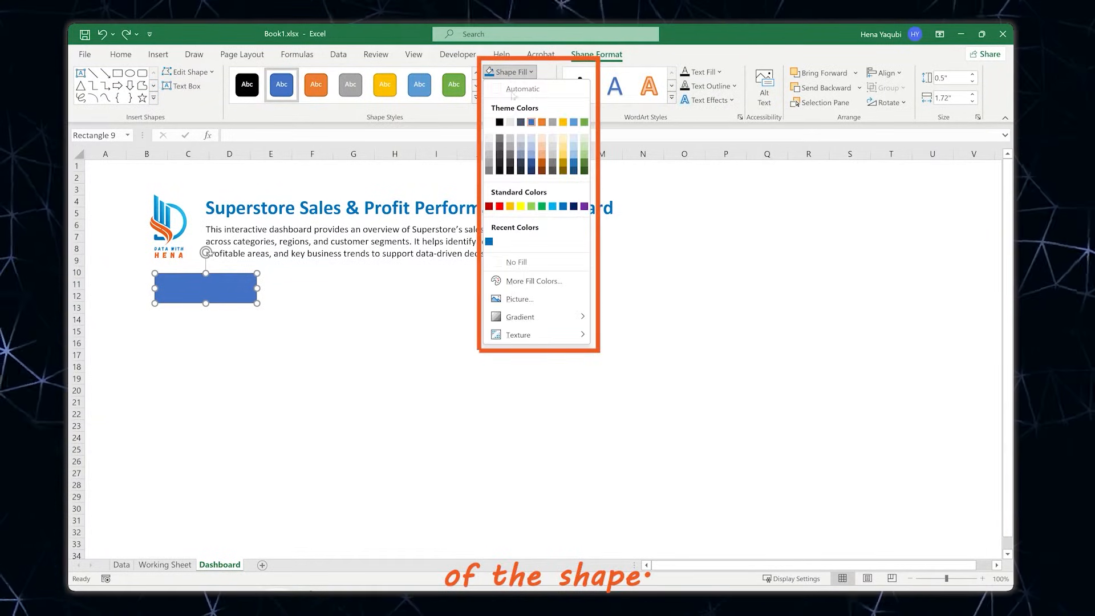
{"action": "left_click", "coordinate": [489, 241]}
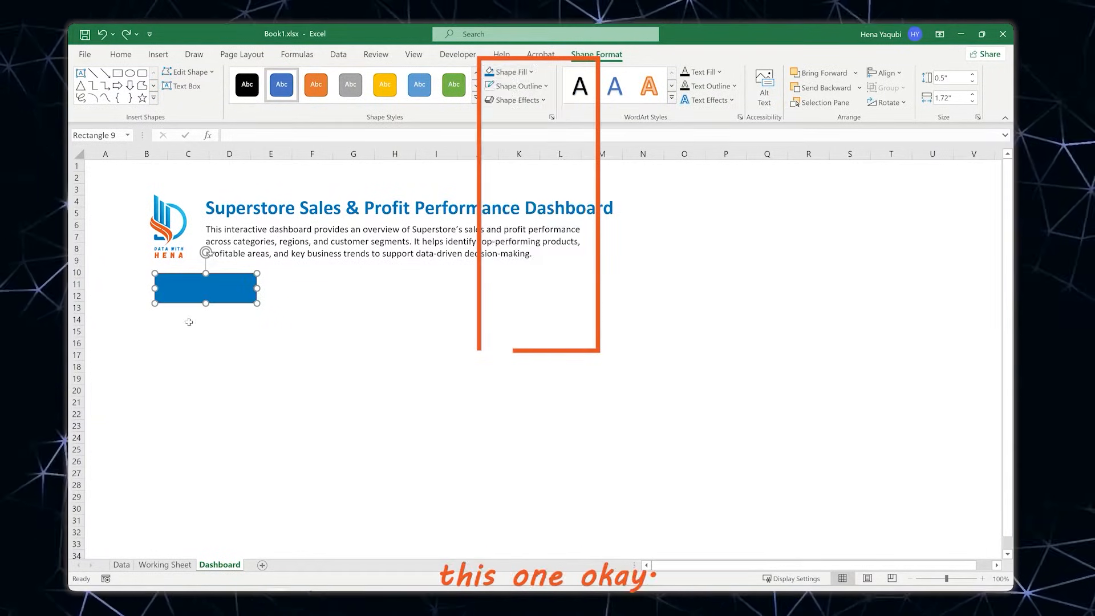
{"action": "left_click", "coordinate": [217, 320]}
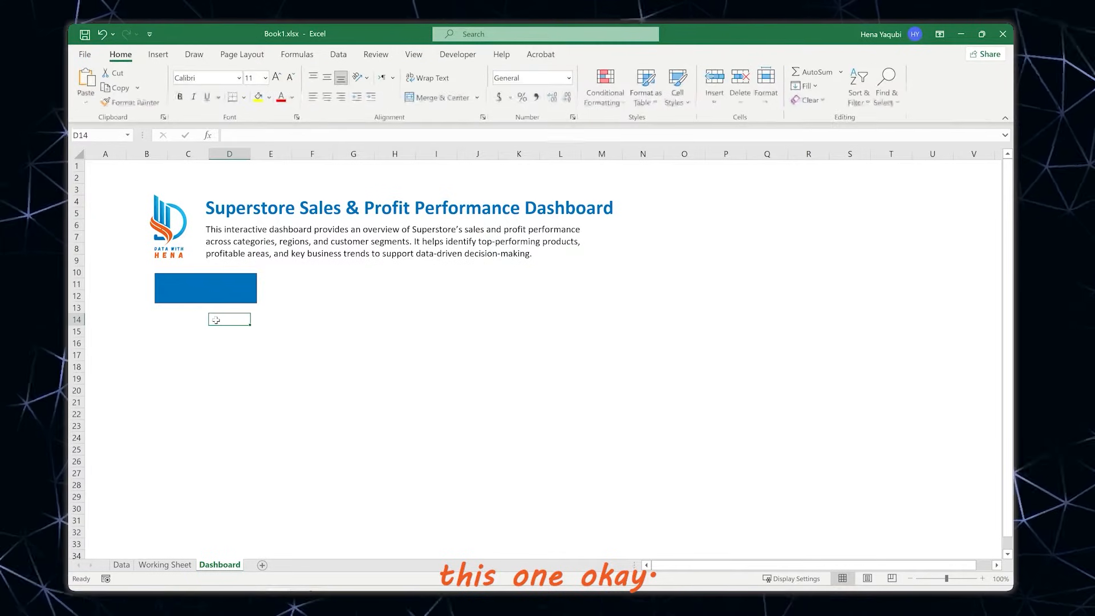
Apply the first outer shadow effect, offset to the lower right, to the blue rectangle
{"action": "left_click", "coordinate": [237, 291]}
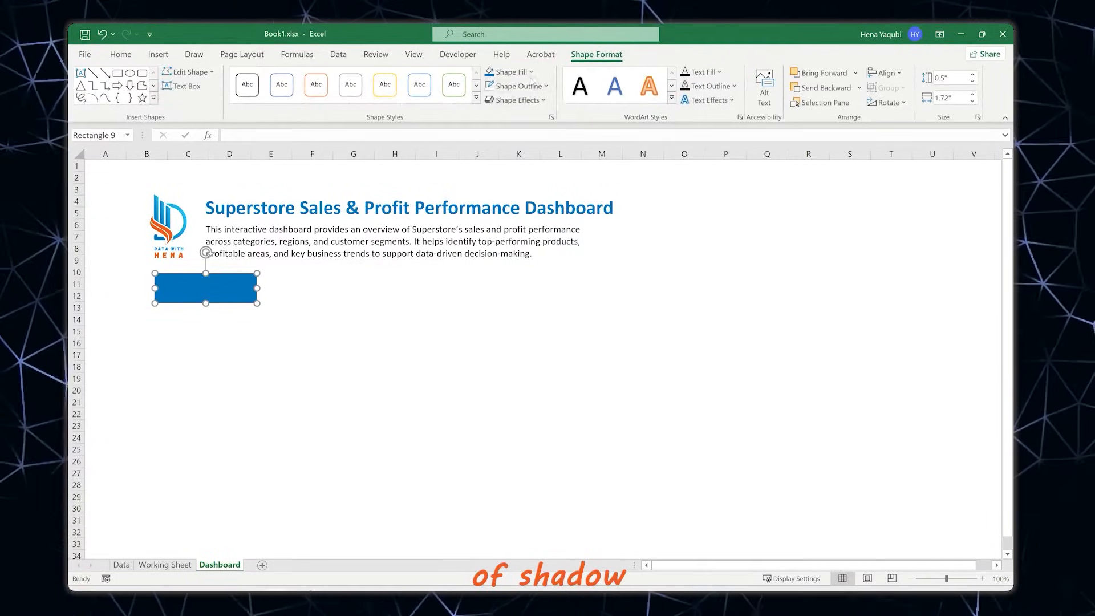
{"action": "left_click", "coordinate": [516, 100]}
{"action": "mouse_move", "coordinate": [528, 155]}
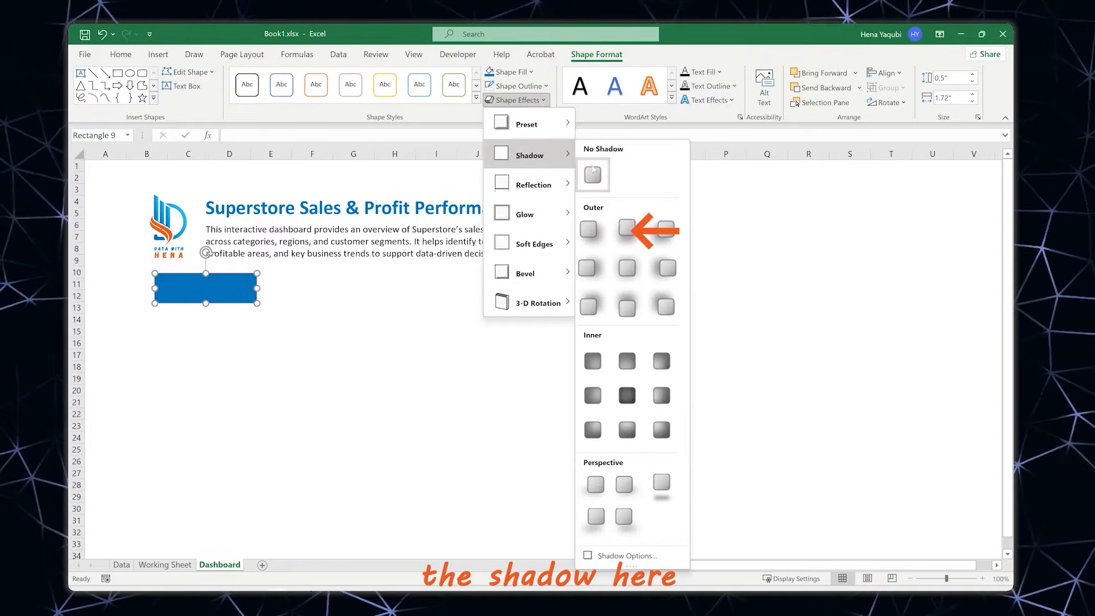
{"action": "left_click", "coordinate": [588, 229]}
{"action": "left_click", "coordinate": [242, 333]}
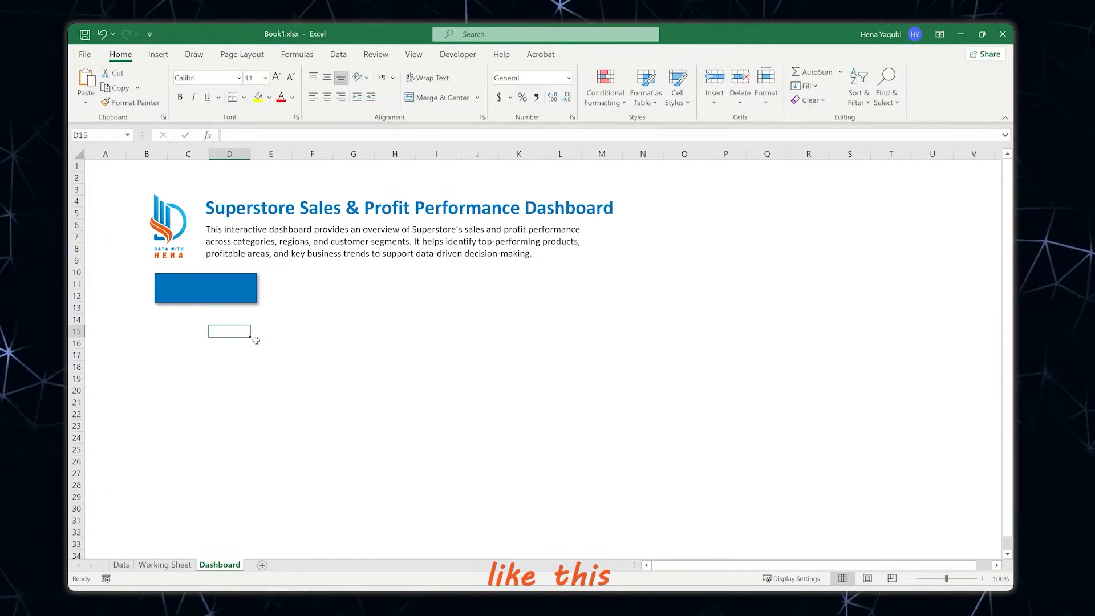
{"action": "left_click", "coordinate": [258, 332]}
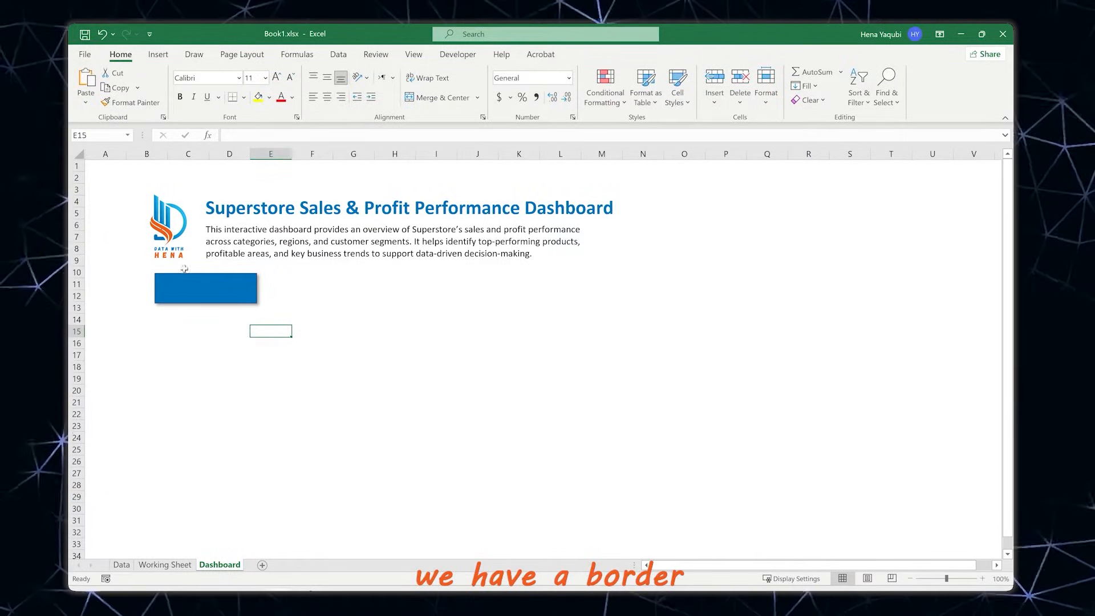
Set the blue rectangle's outline to the same recently used blue as its fill
{"action": "left_click", "coordinate": [226, 289]}
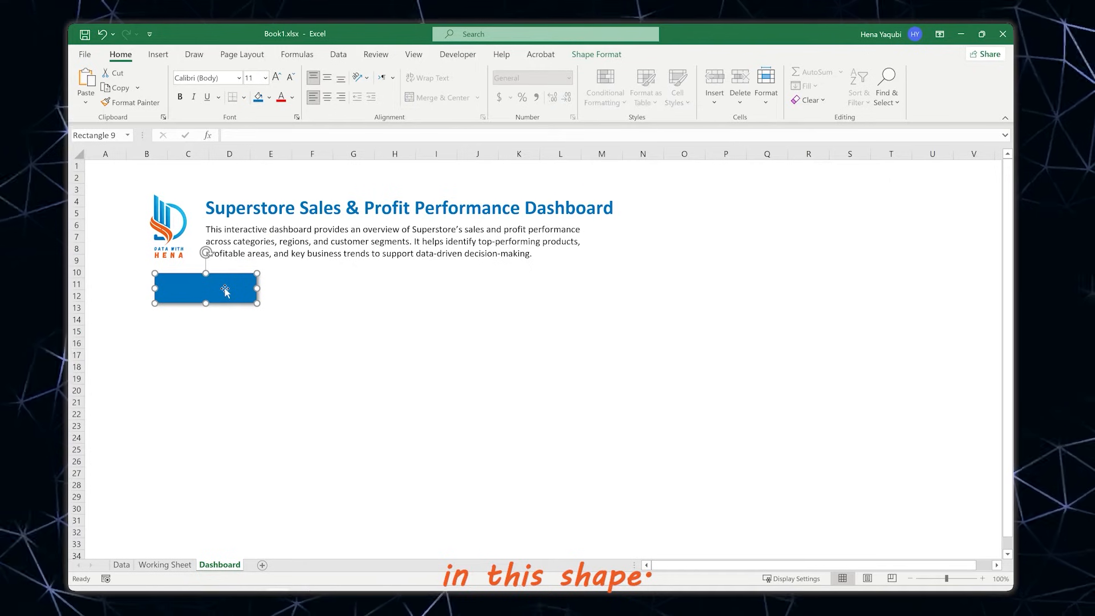
{"action": "left_click", "coordinate": [585, 55]}
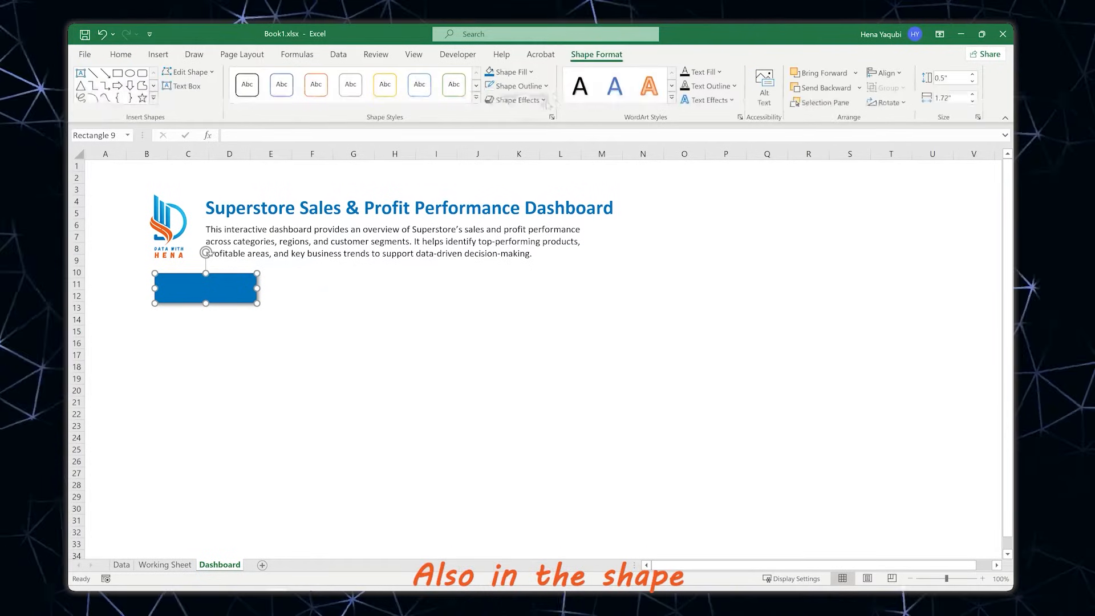
{"action": "left_click", "coordinate": [516, 86]}
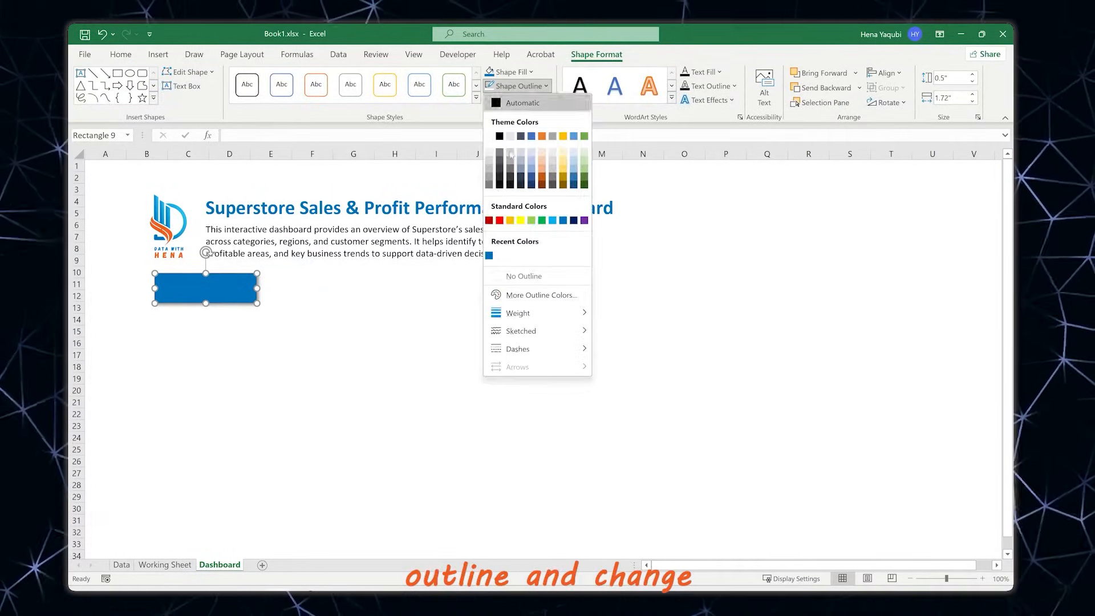
{"action": "left_click", "coordinate": [489, 254]}
{"action": "left_click", "coordinate": [319, 320]}
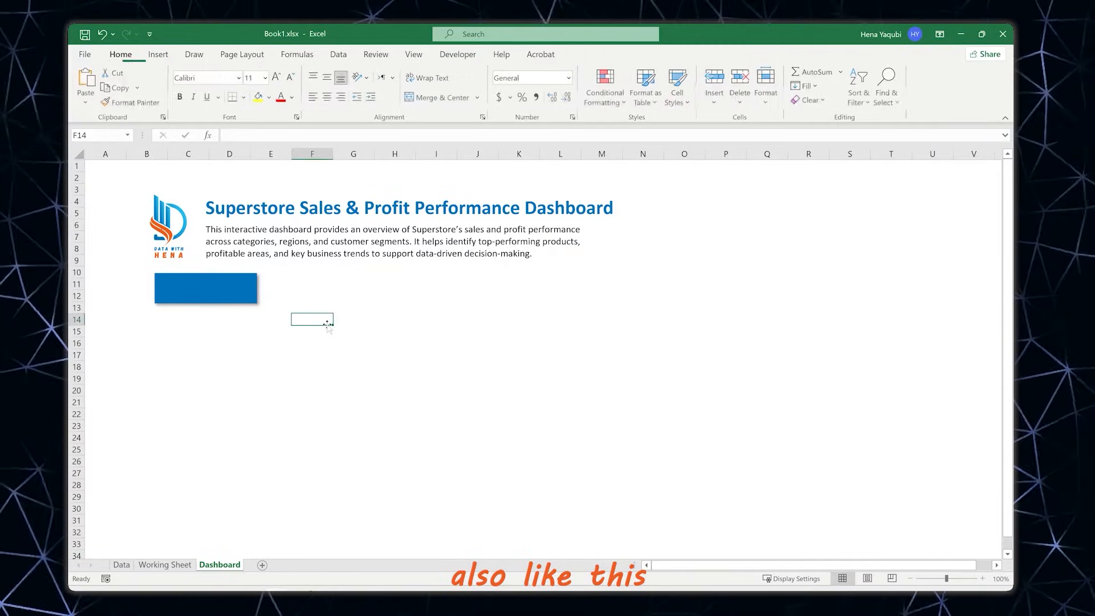
Add a text box about 0.2" high by 1.21" wide inside the upper part of the blue rectangle with the text Total Sales
{"action": "left_click", "coordinate": [205, 300]}
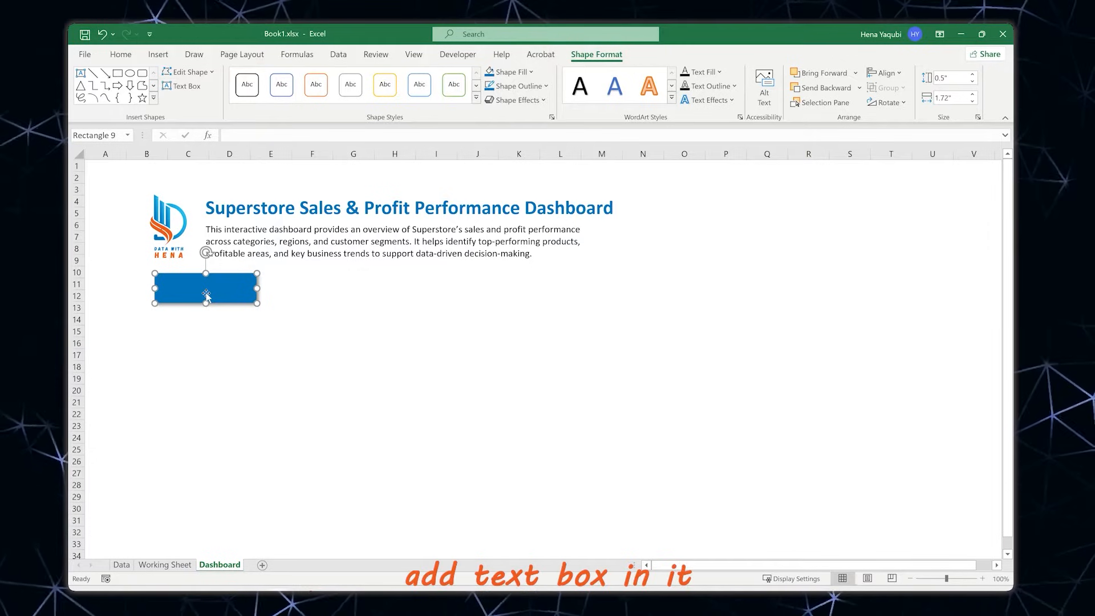
{"action": "left_click", "coordinate": [195, 86]}
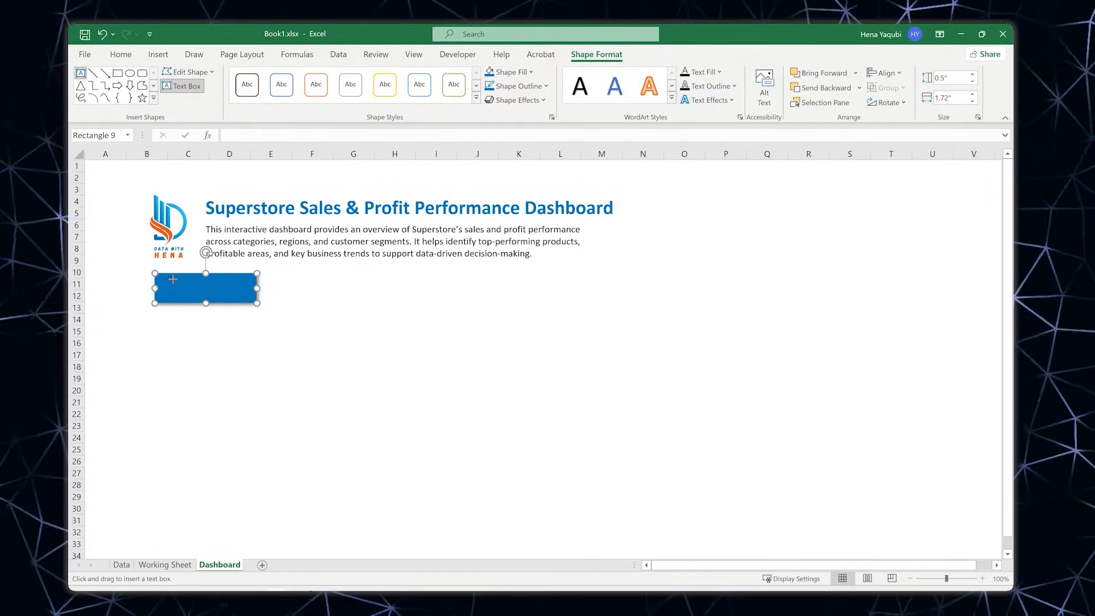
{"action": "left_click_drag", "start_coordinate": [173, 278], "coordinate": [240, 288]}
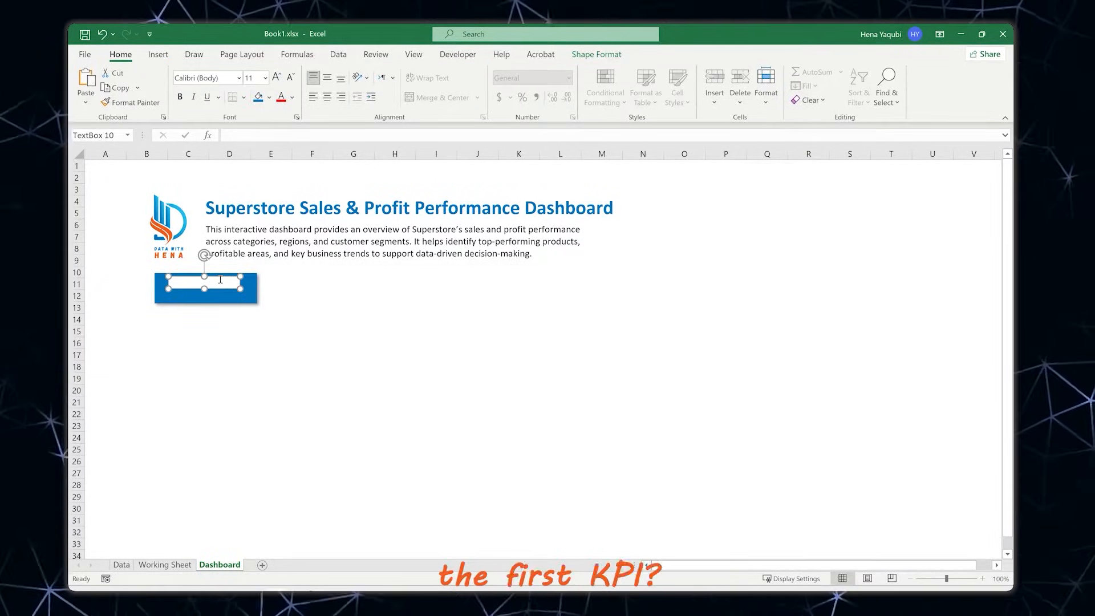
{"action": "type", "text": "T"}
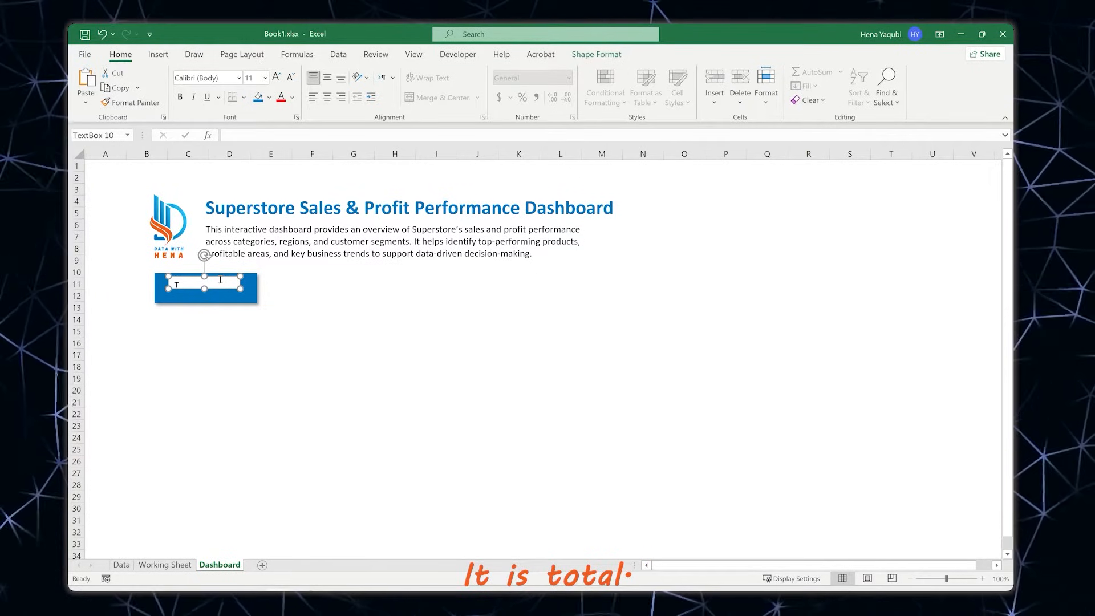
{"action": "type", "text": "toalSales"}
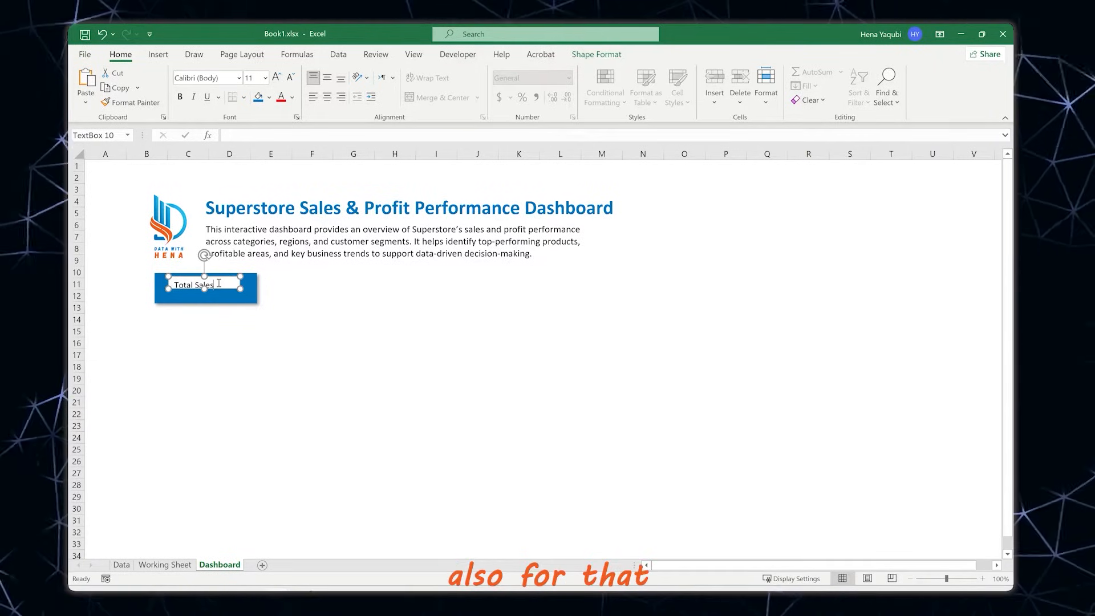
Center the Total Sales text both vertically and horizontally in its text box
{"action": "triple_click", "coordinate": [219, 283]}
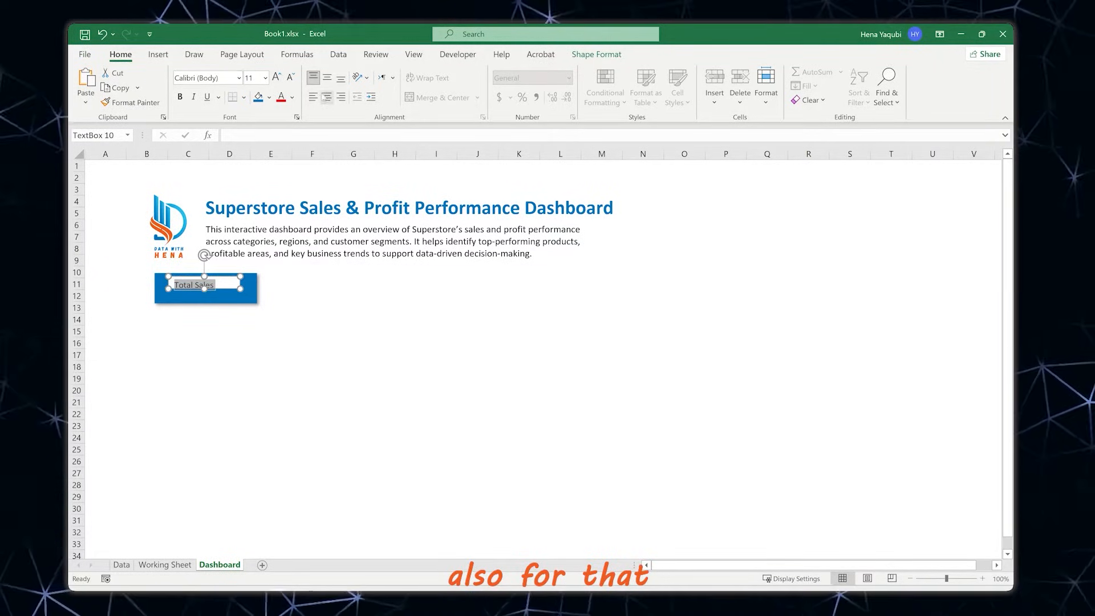
{"action": "left_click", "coordinate": [327, 77]}
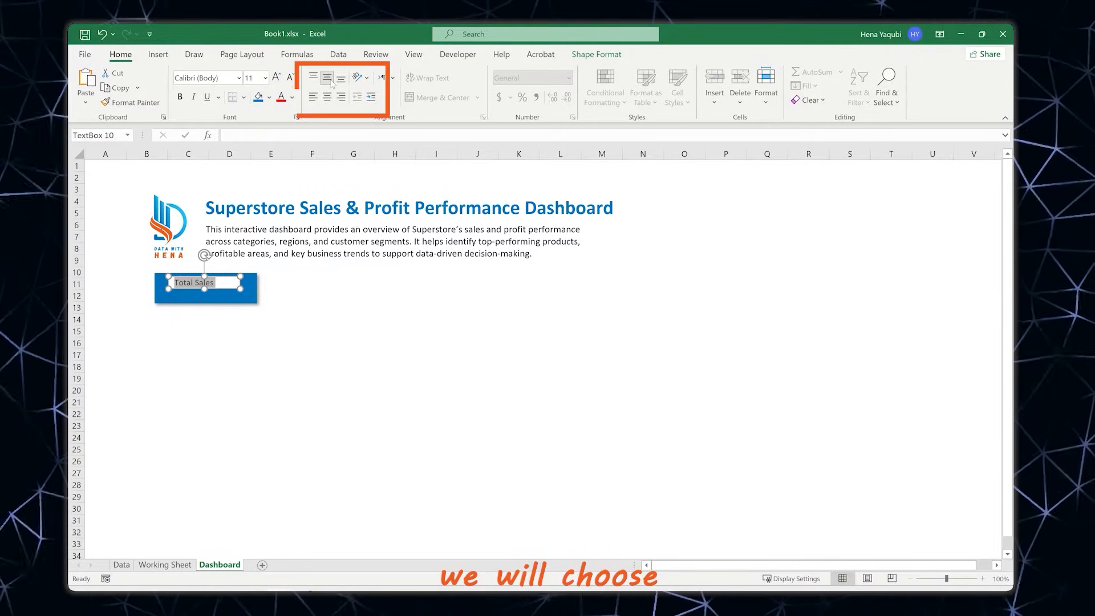
{"action": "left_click", "coordinate": [328, 97]}
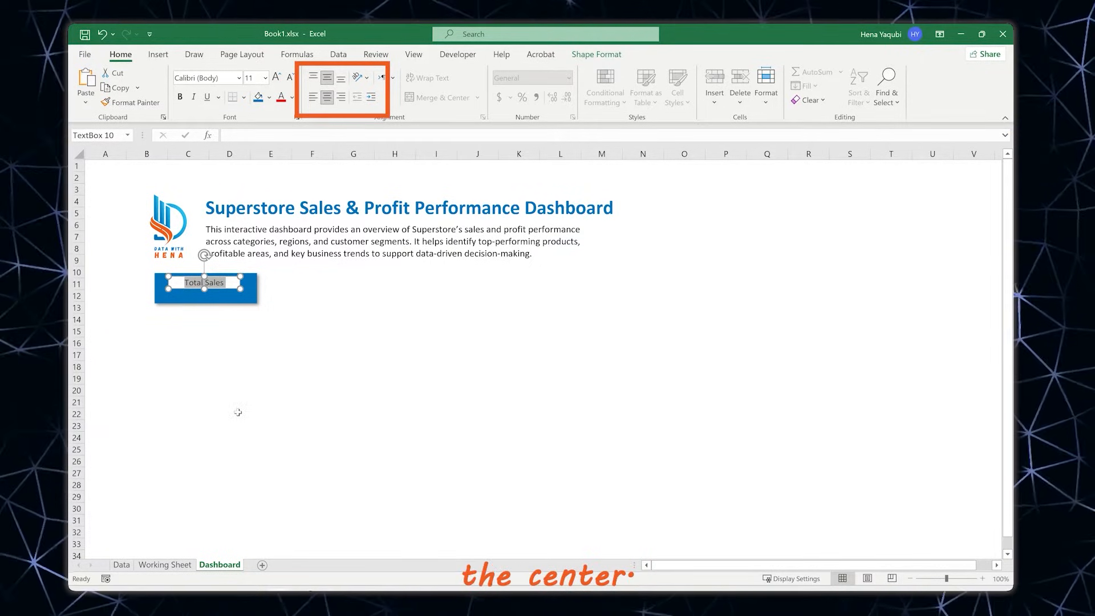
Remove the fill and the outline from the Total Sales text box
{"action": "left_click", "coordinate": [588, 56]}
{"action": "left_click", "coordinate": [520, 73]}
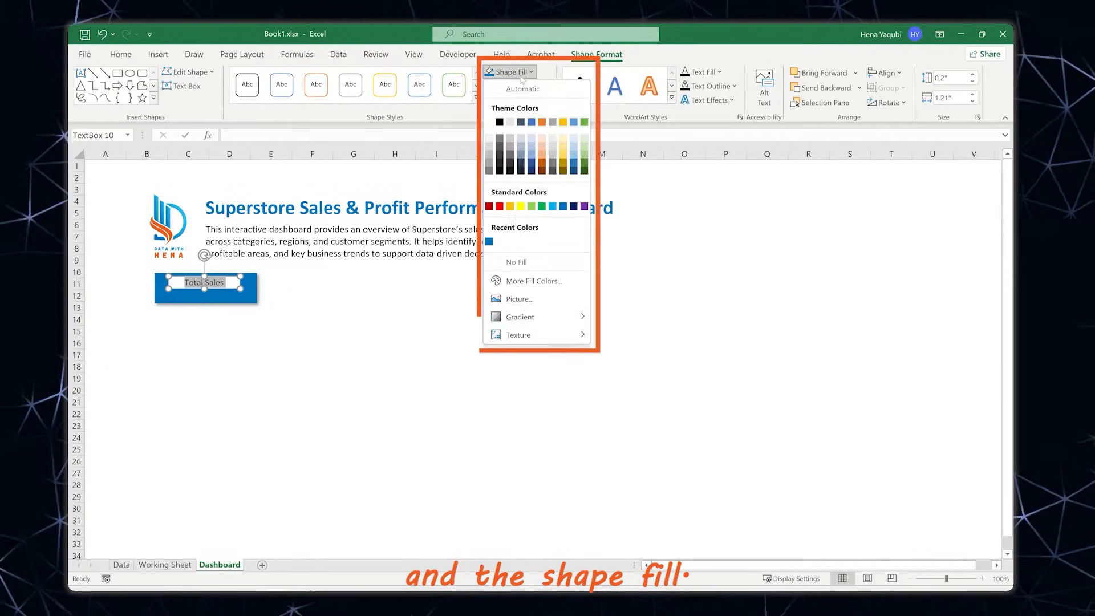
{"action": "left_click", "coordinate": [516, 261]}
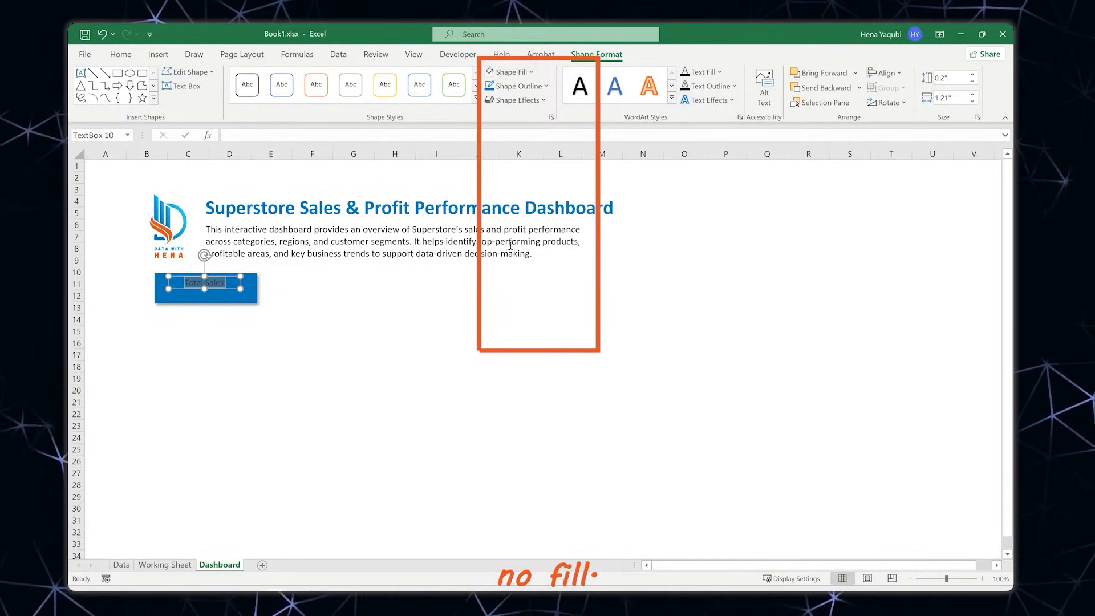
{"action": "left_click", "coordinate": [534, 87]}
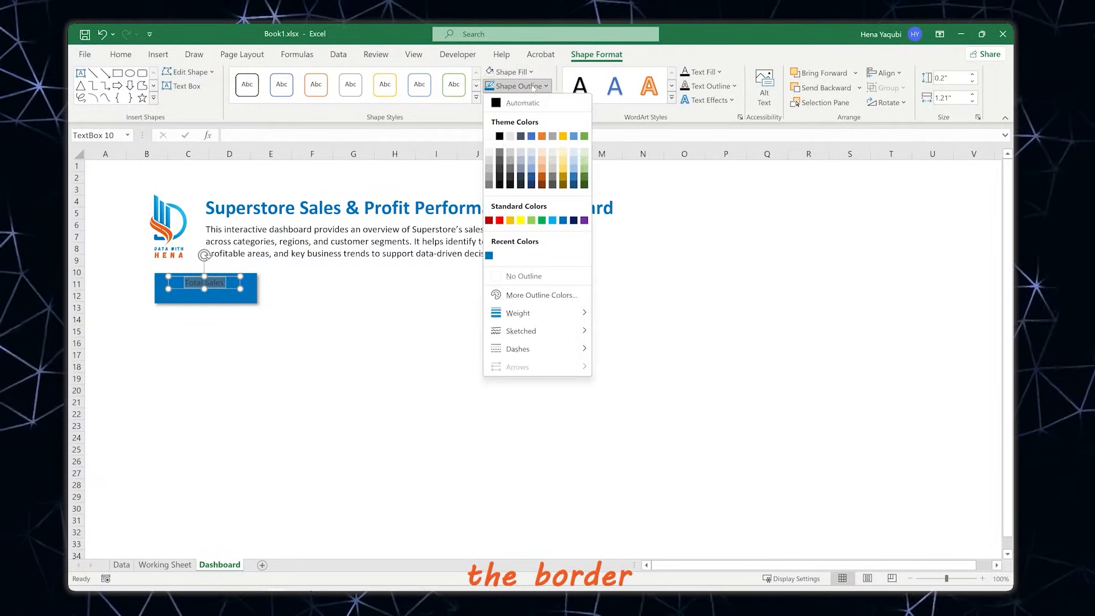
{"action": "left_click", "coordinate": [522, 277]}
{"action": "left_click", "coordinate": [308, 317]}
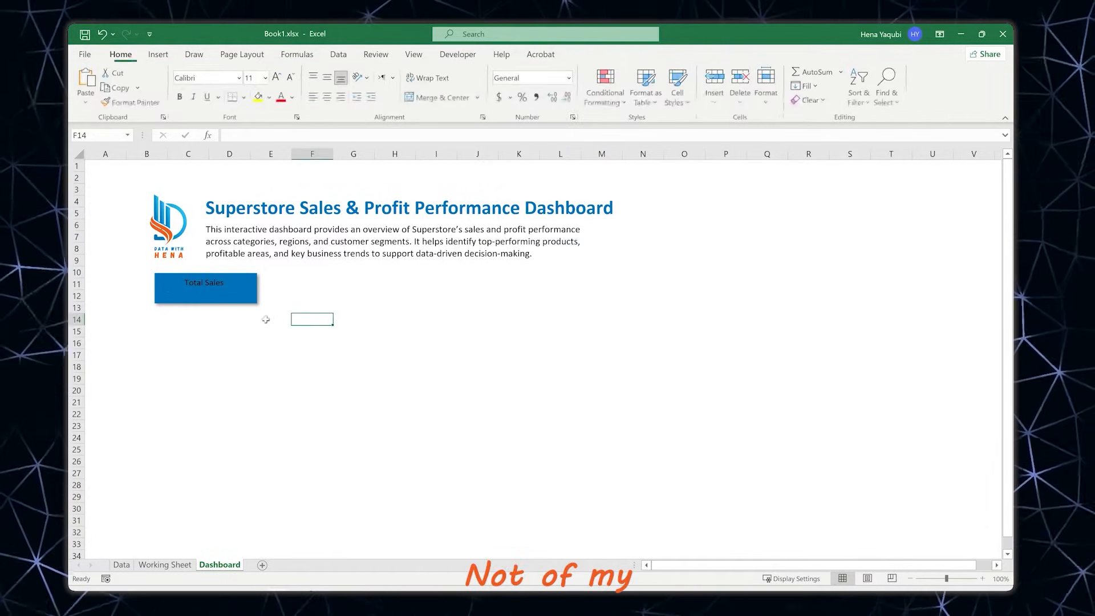
Change the font color of the Total Sales text to white
{"action": "left_click", "coordinate": [204, 282]}
{"action": "triple_click", "coordinate": [204, 283]}
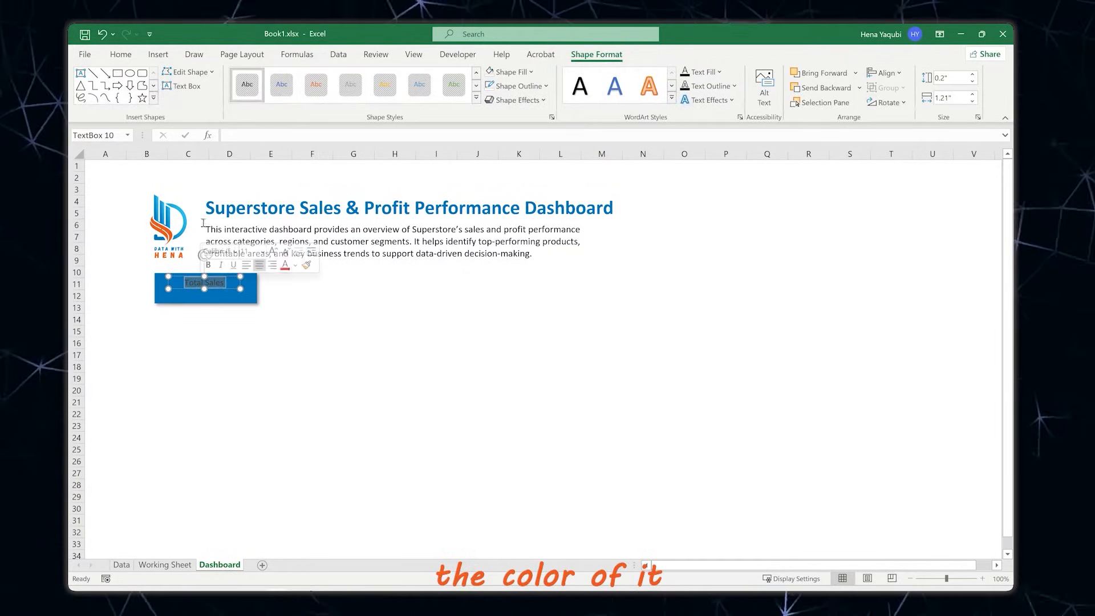
{"action": "left_click", "coordinate": [117, 55]}
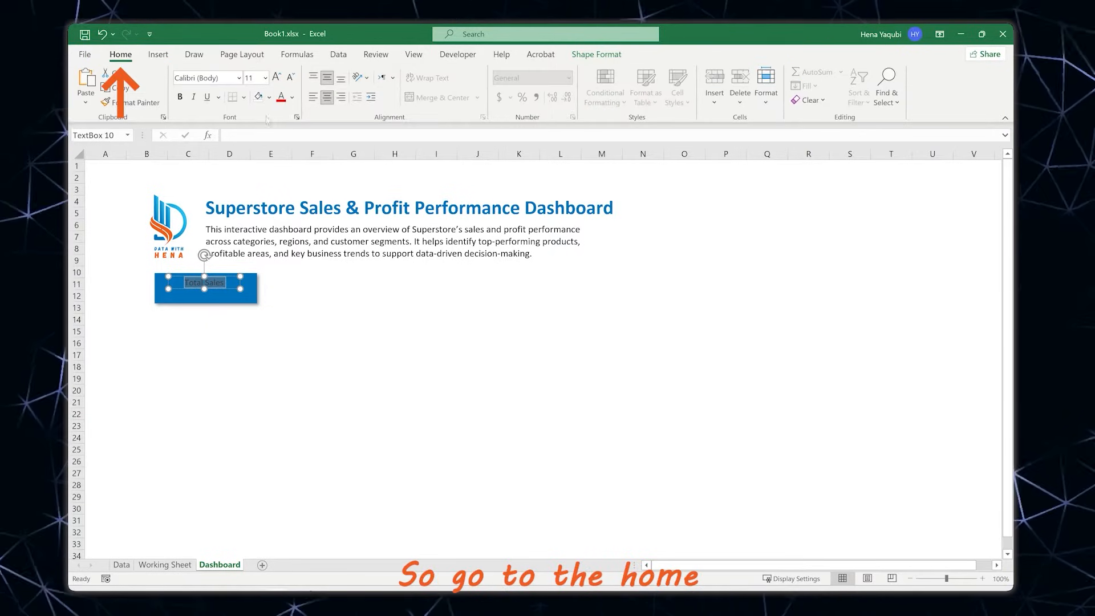
{"action": "left_click", "coordinate": [293, 98]}
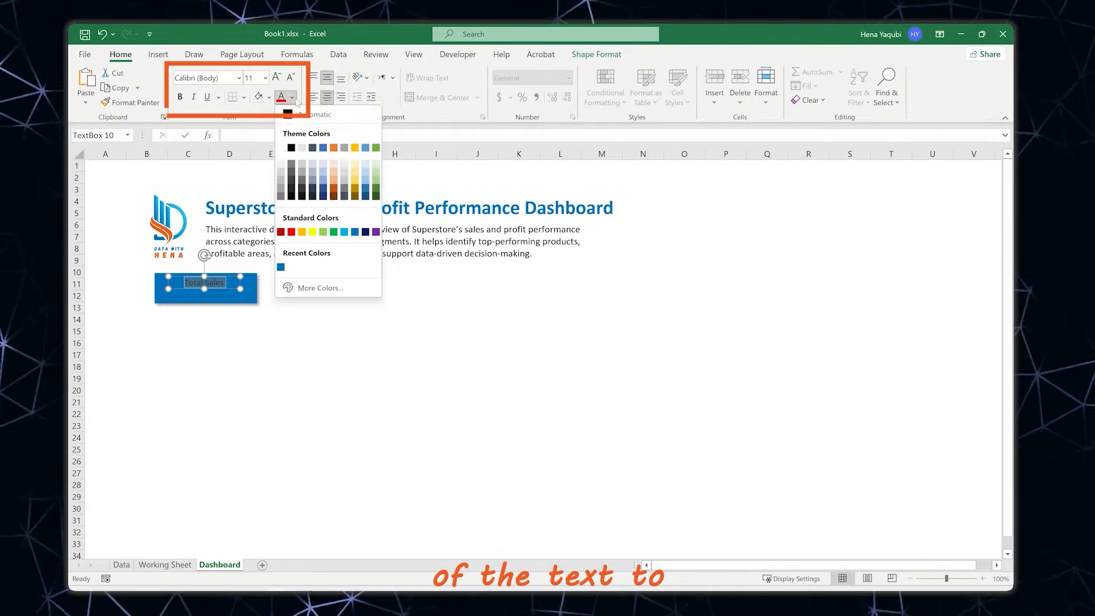
{"action": "left_click", "coordinate": [302, 148]}
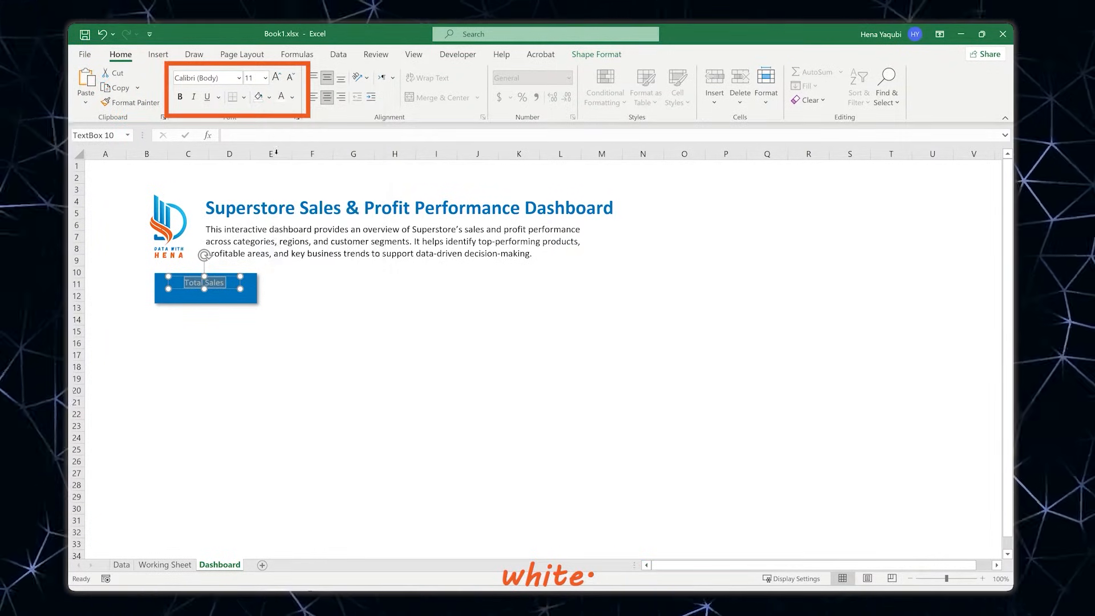
{"action": "left_click", "coordinate": [229, 320]}
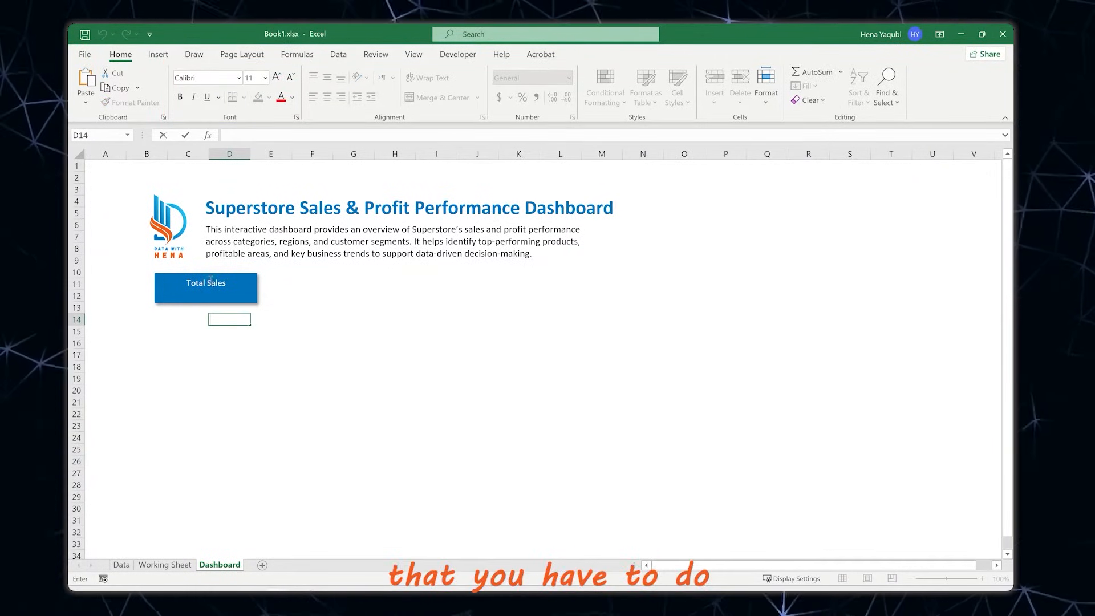
Group the Total Sales text box with the blue rectangle behind it
{"action": "left_click", "coordinate": [210, 280]}
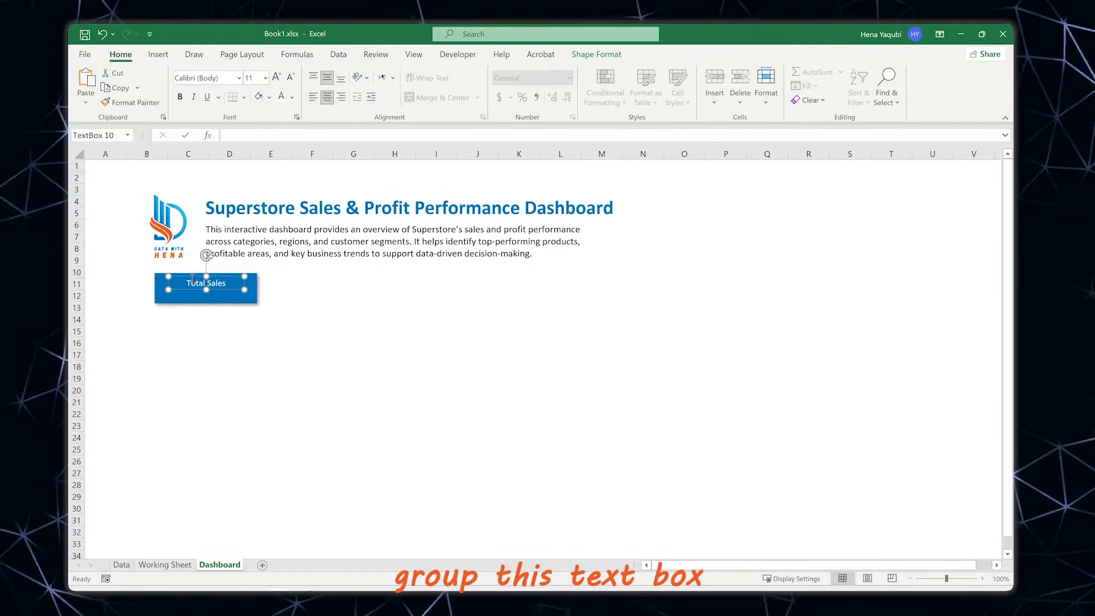
{"action": "right_click", "coordinate": [189, 302]}
{"action": "mouse_move", "coordinate": [236, 383]}
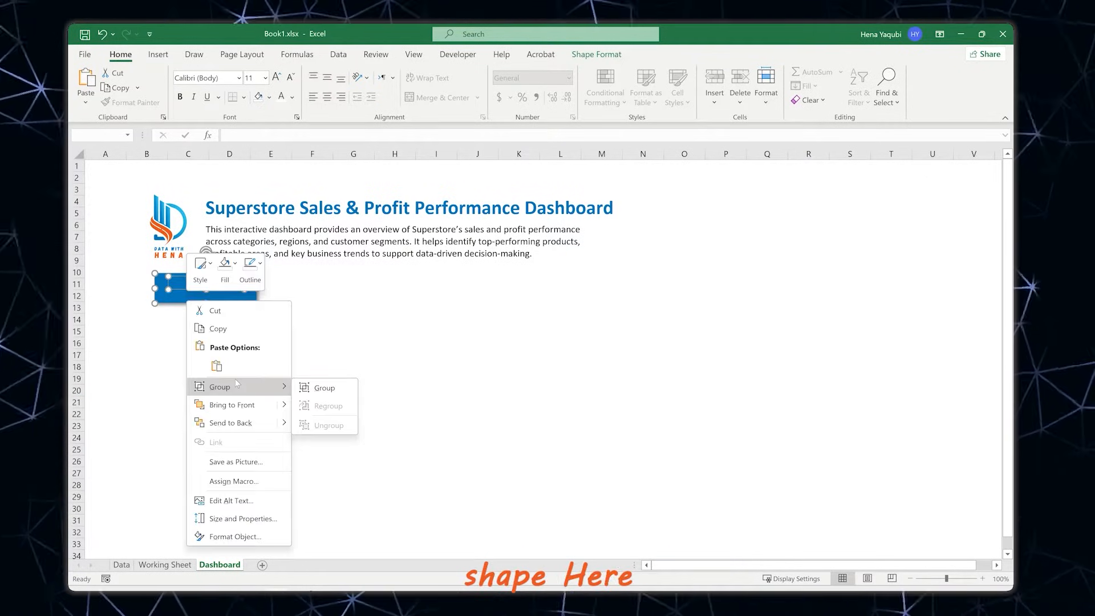
{"action": "left_click", "coordinate": [323, 388]}
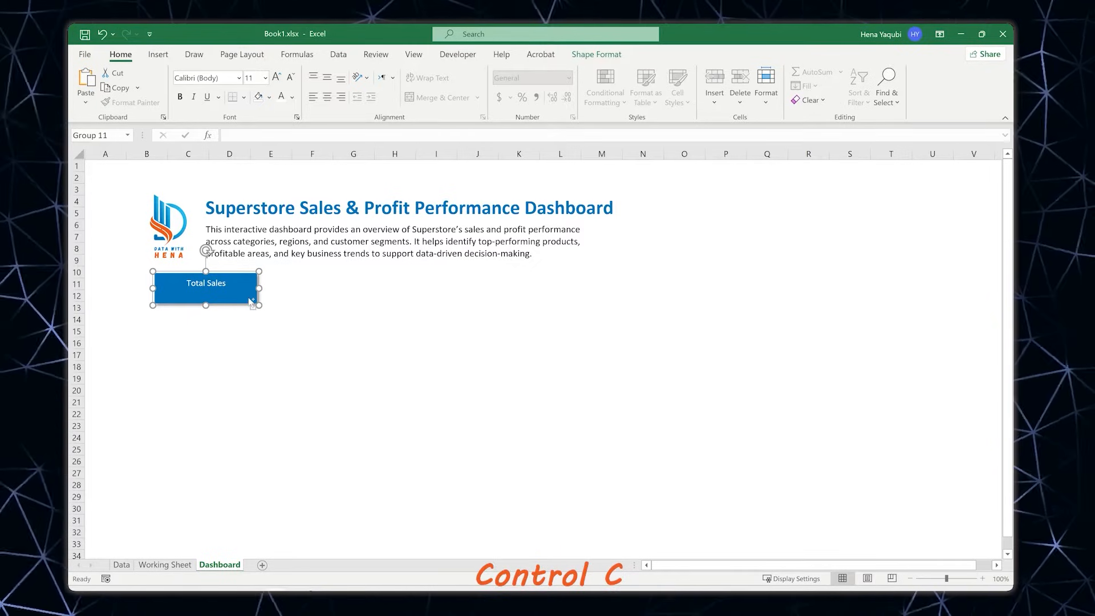
Duplicate the grouped Total Sales card and place the copies beside it to make a row of five cards
{"action": "key", "text": "ctrl+c"}
{"action": "key", "text": "ctrl+v"}
{"action": "left_click_drag", "start_coordinate": [243, 282], "coordinate": [354, 270]}
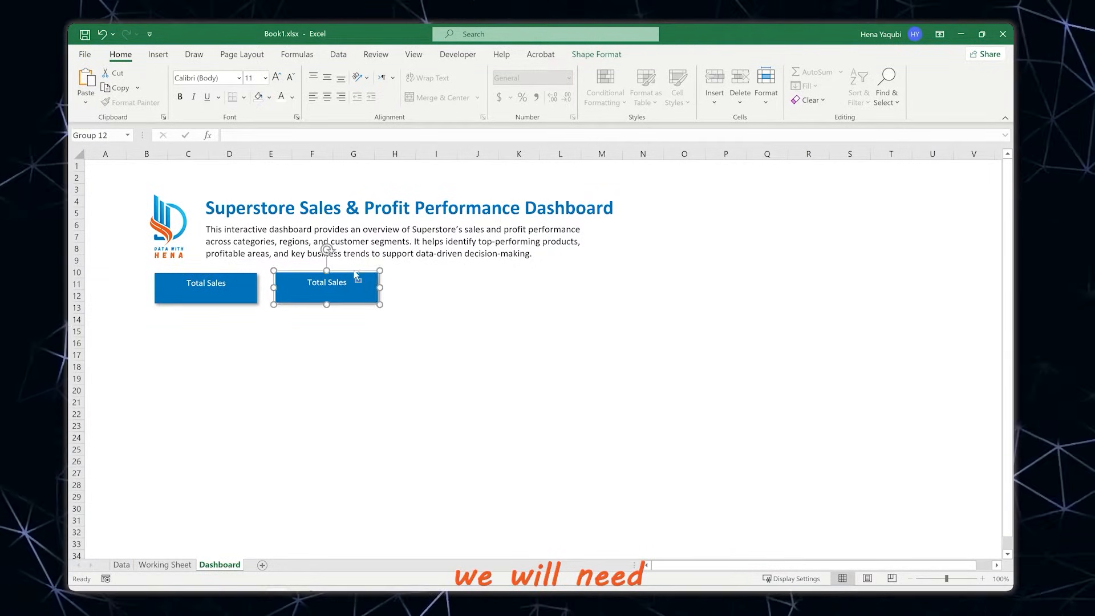
{"action": "key", "text": "ctrl+v"}
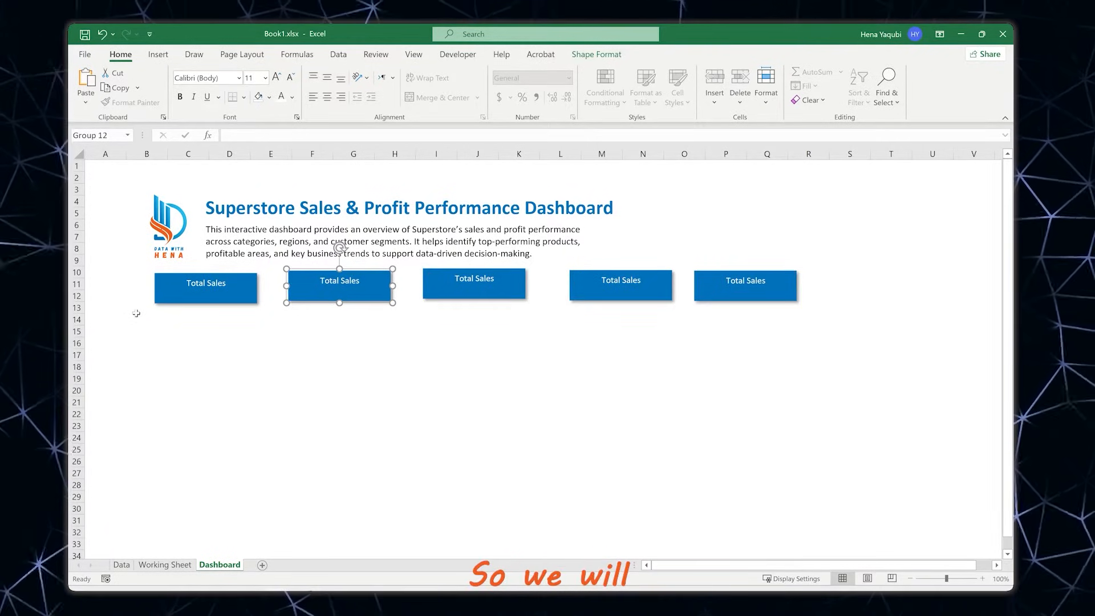
Distribute the five KPI cards horizontally and align them to a common middle
{"action": "left_click", "coordinate": [159, 294]}
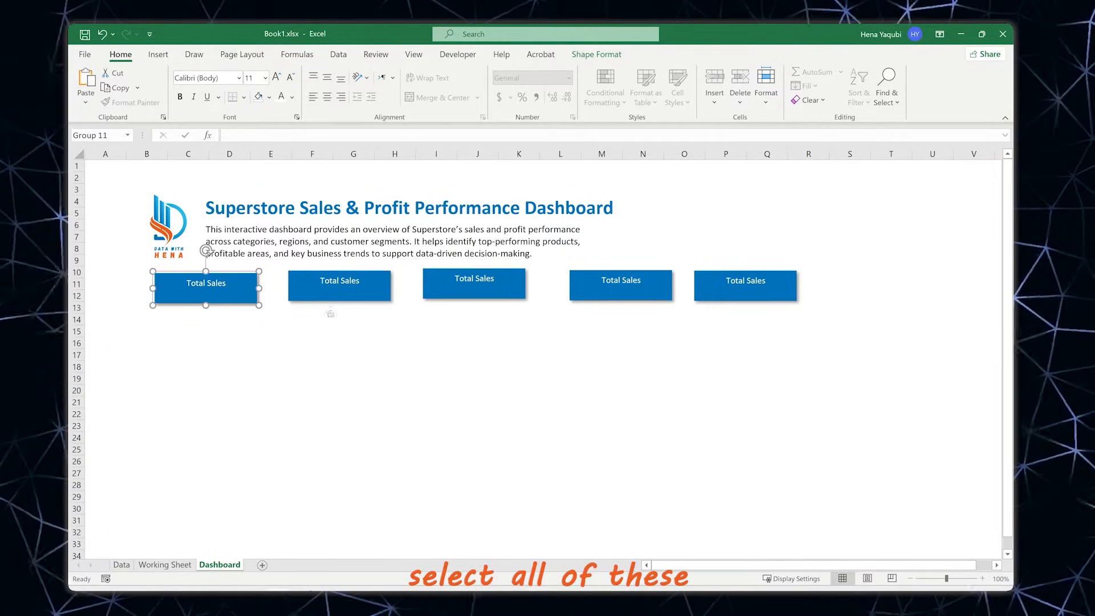
{"action": "left_click", "coordinate": [437, 291], "text": "ctrl"}
{"action": "left_click", "coordinate": [594, 291], "text": "ctrl"}
{"action": "left_click", "coordinate": [745, 295], "text": "ctrl"}
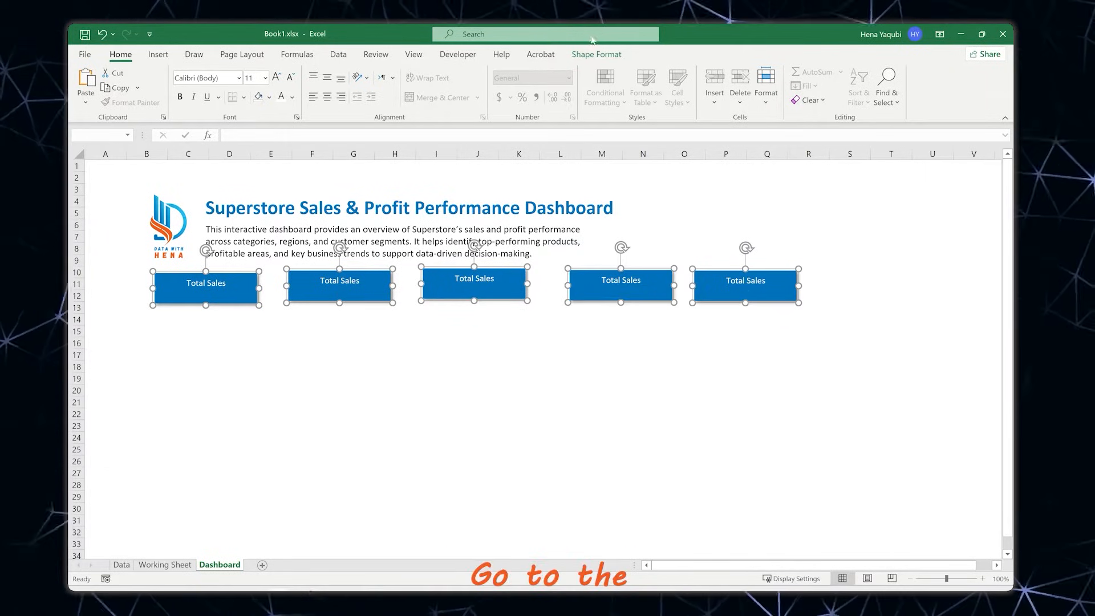
{"action": "left_click", "coordinate": [594, 55]}
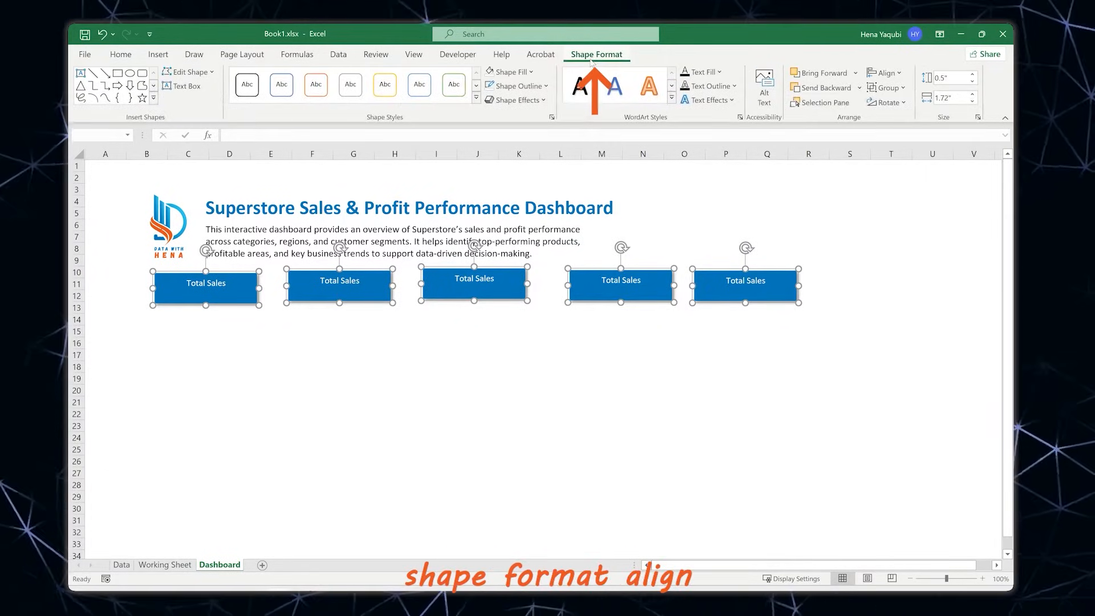
{"action": "left_click", "coordinate": [885, 73]}
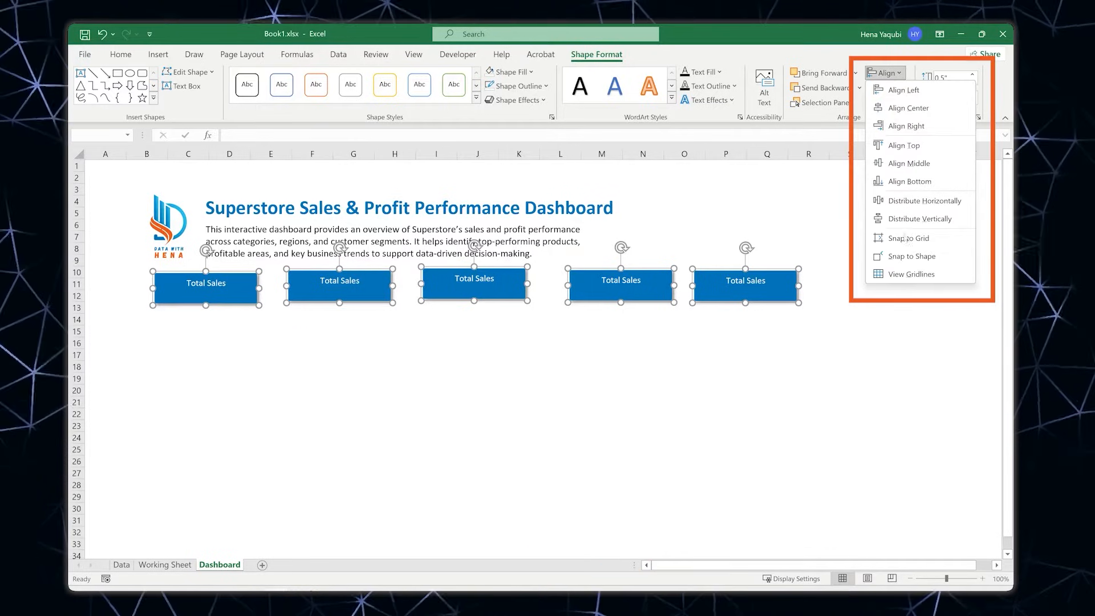
{"action": "left_click", "coordinate": [922, 201]}
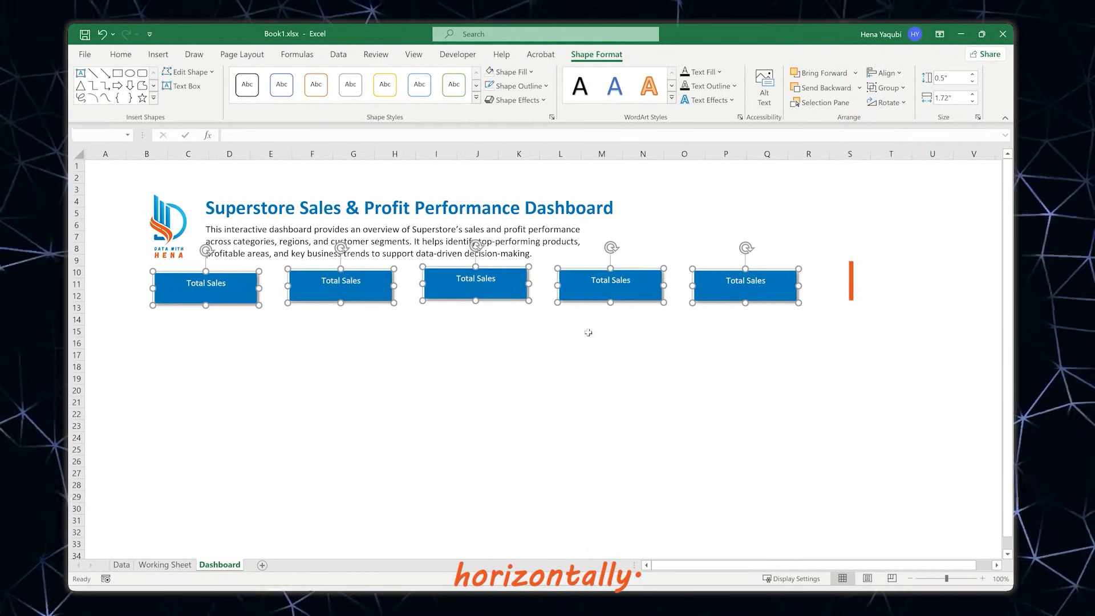
{"action": "left_click", "coordinate": [885, 73]}
{"action": "left_click", "coordinate": [909, 163]}
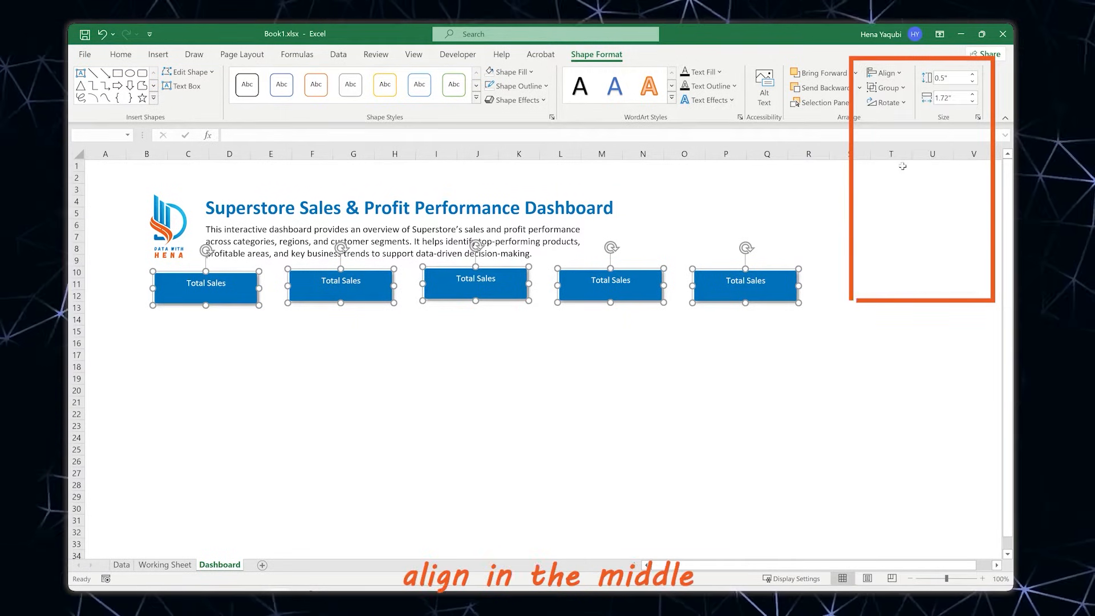
{"action": "left_click", "coordinate": [228, 354]}
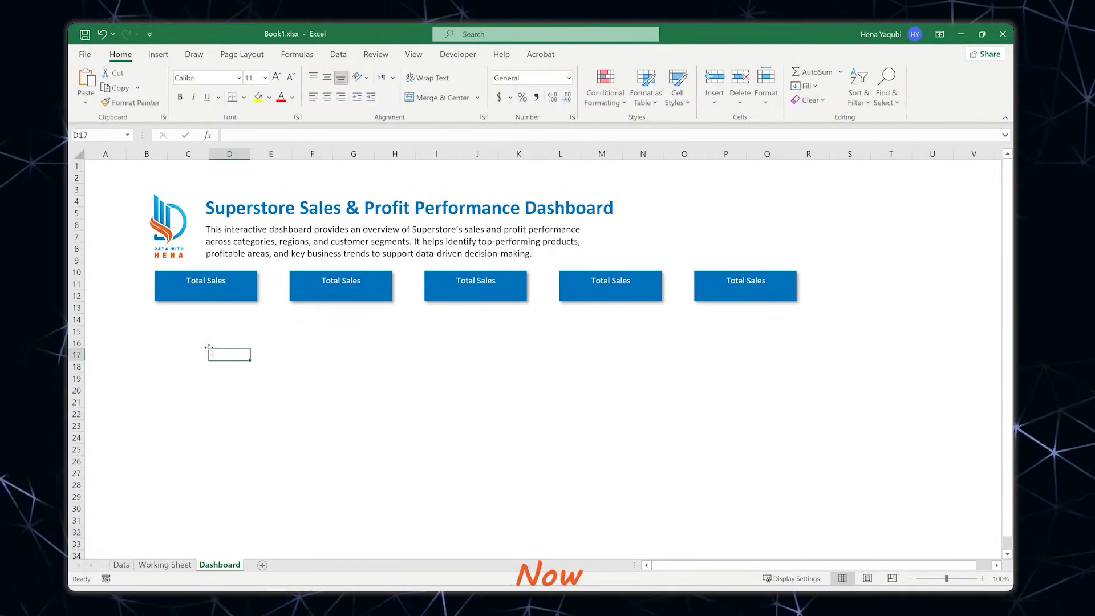
Relabel the four copied cards, in order, as Total Profit, Total Orders, Number of Customers and Profit Margin
{"action": "left_click", "coordinate": [209, 294]}
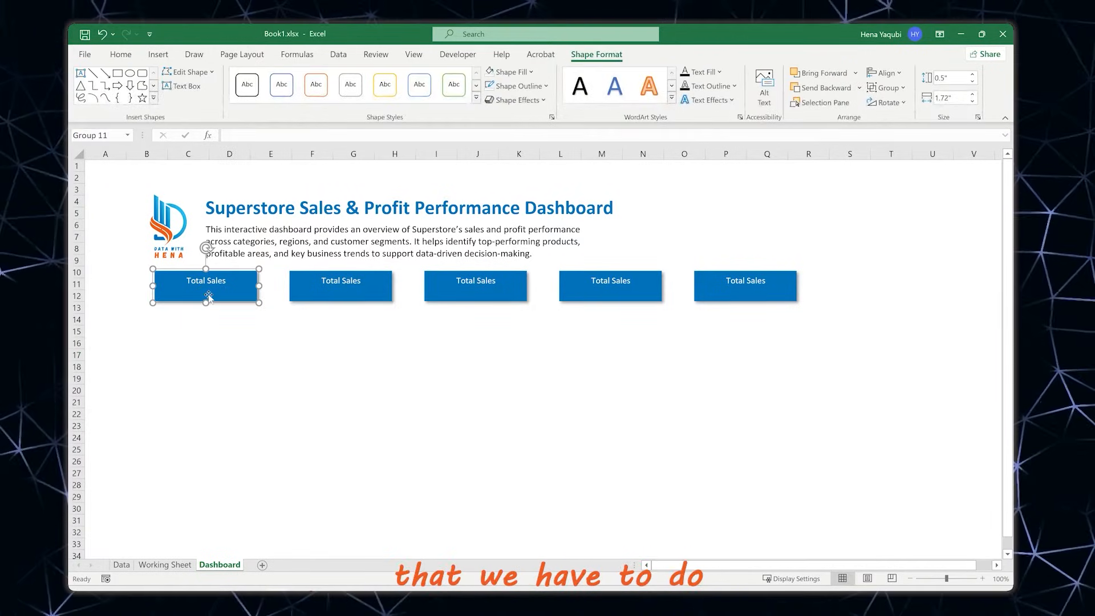
{"action": "double_click", "coordinate": [345, 283]}
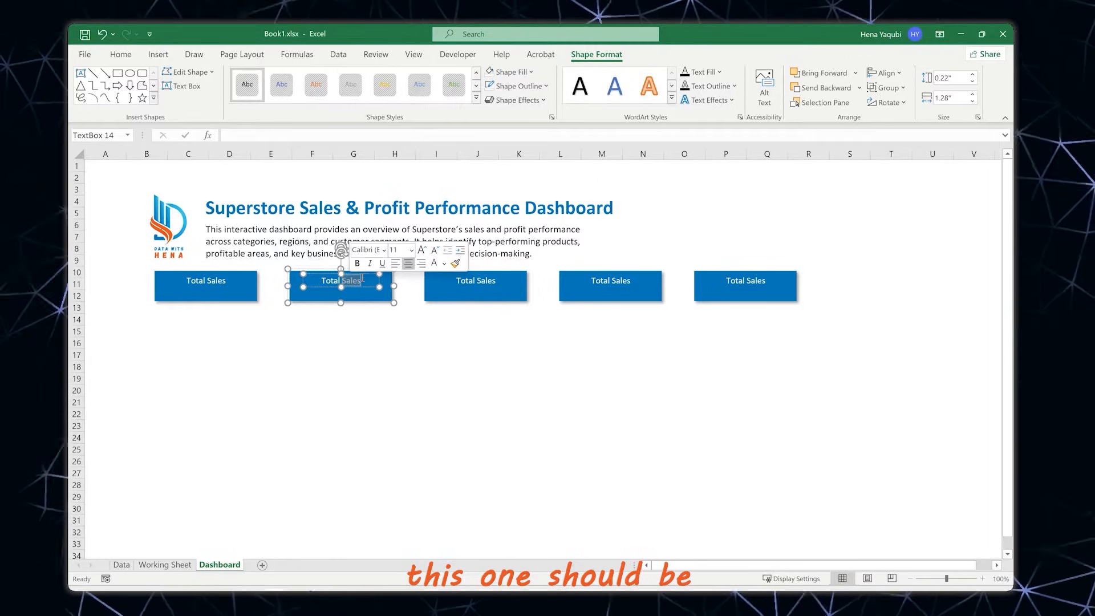
{"action": "type", "text": "Prof"}
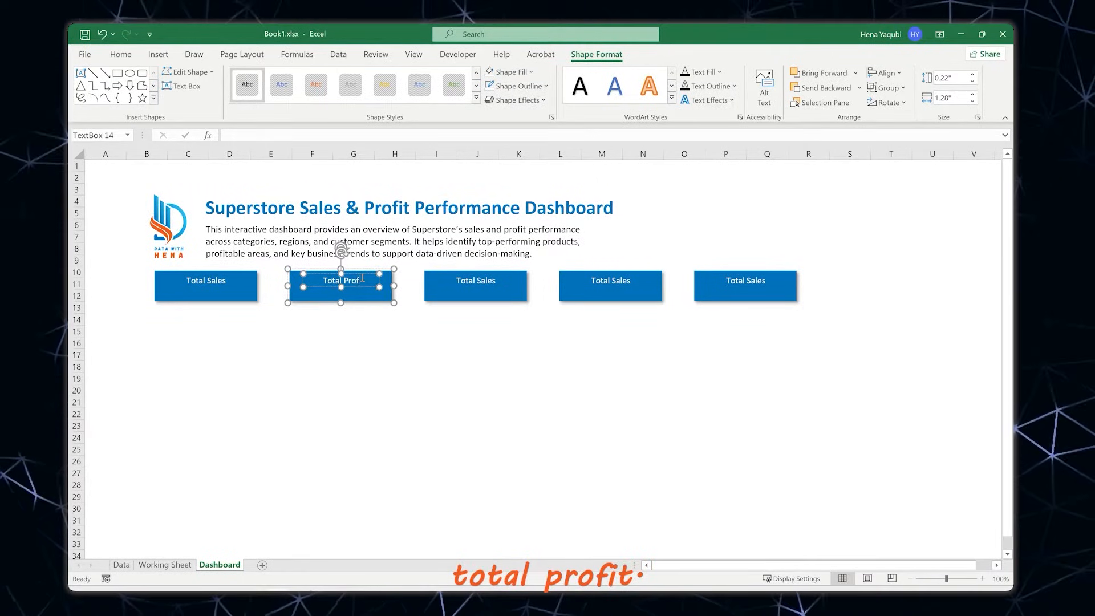
{"action": "type", "text": "it"}
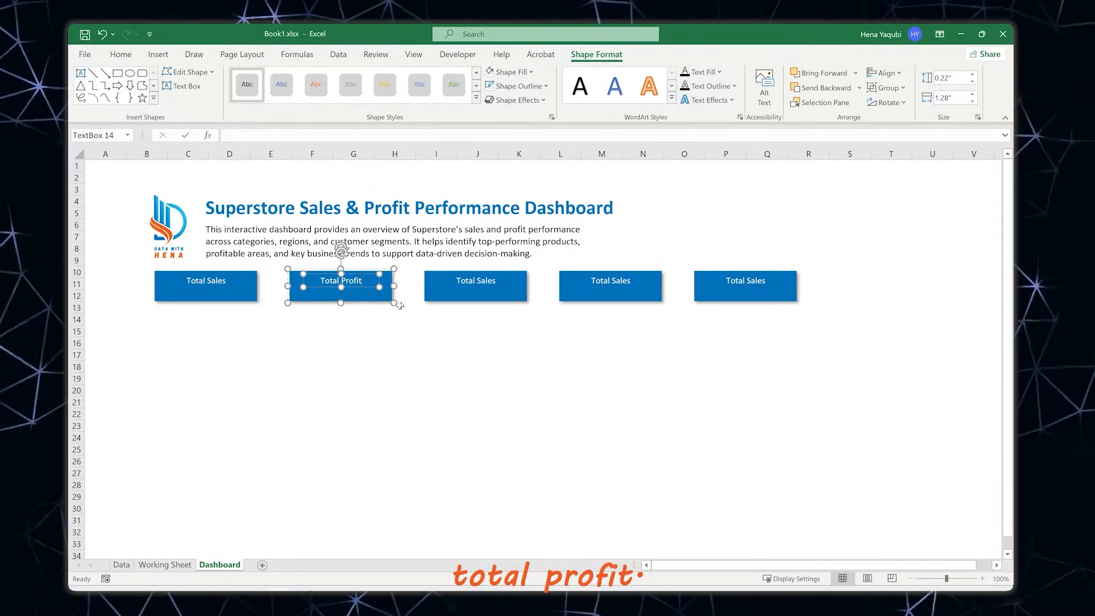
{"action": "double_click", "coordinate": [485, 280]}
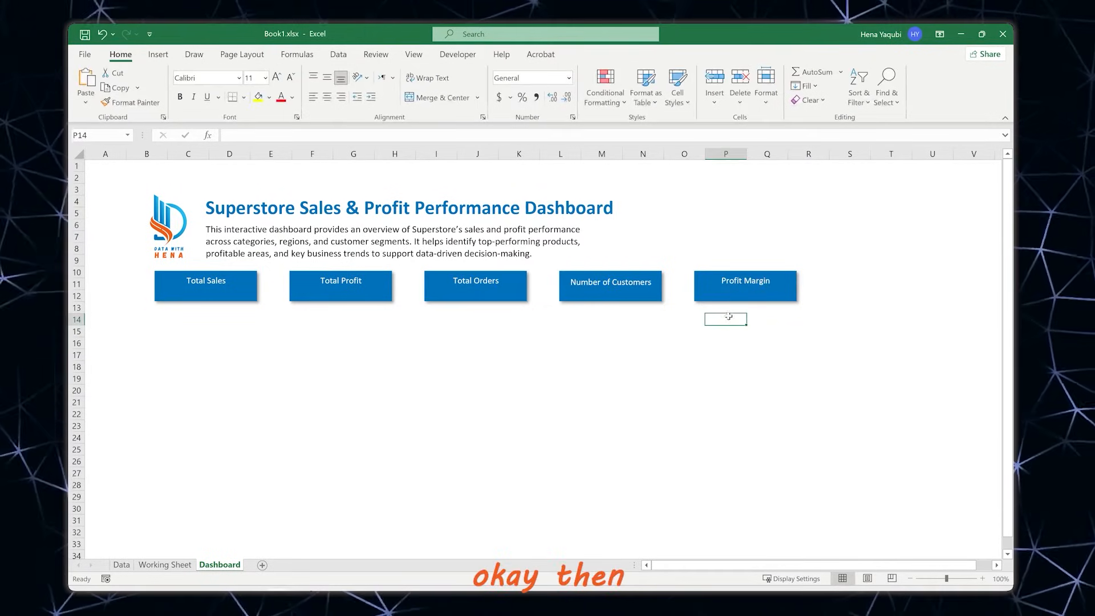
Review the KPI figures in I3:M4 of the Working Sheet, and return to the Total Sales card on the Dashboard sheet
{"action": "left_click", "coordinate": [219, 300]}
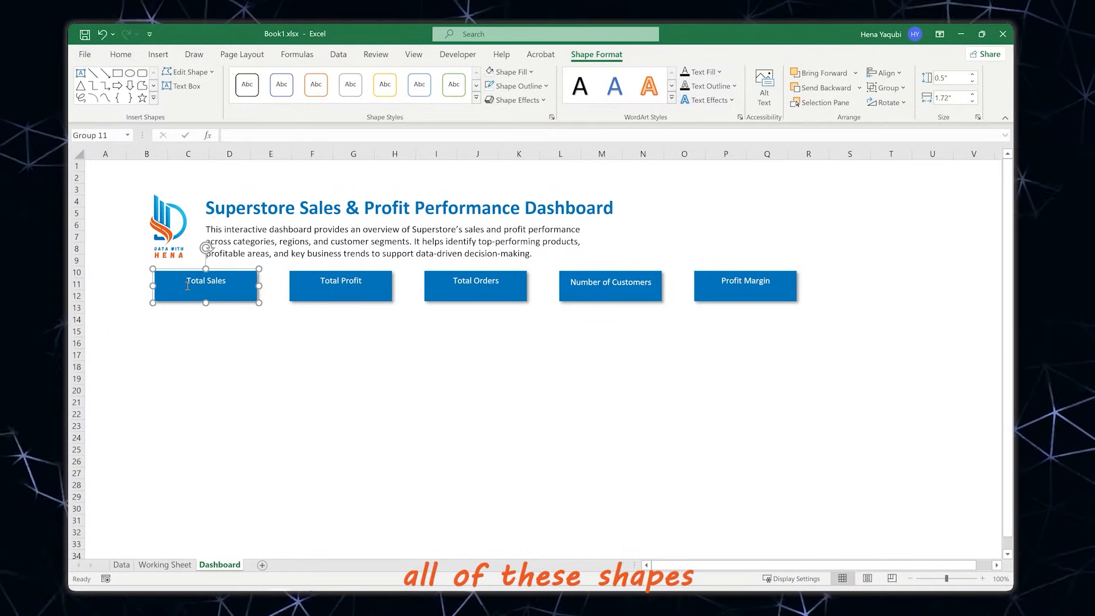
{"action": "left_click", "coordinate": [156, 564]}
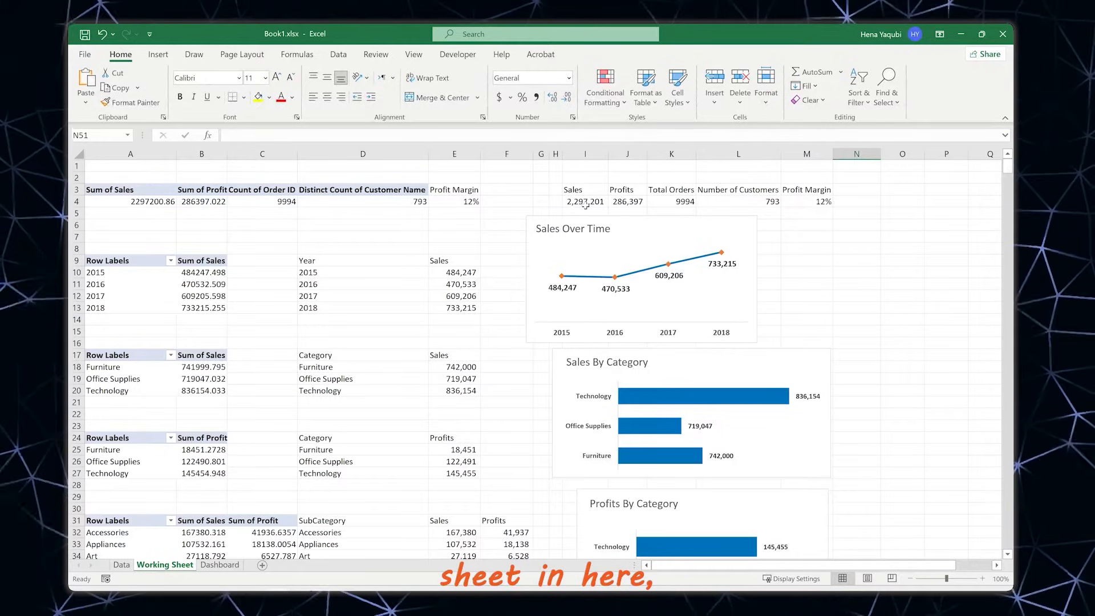
{"action": "left_click_drag", "start_coordinate": [585, 197], "coordinate": [822, 207]}
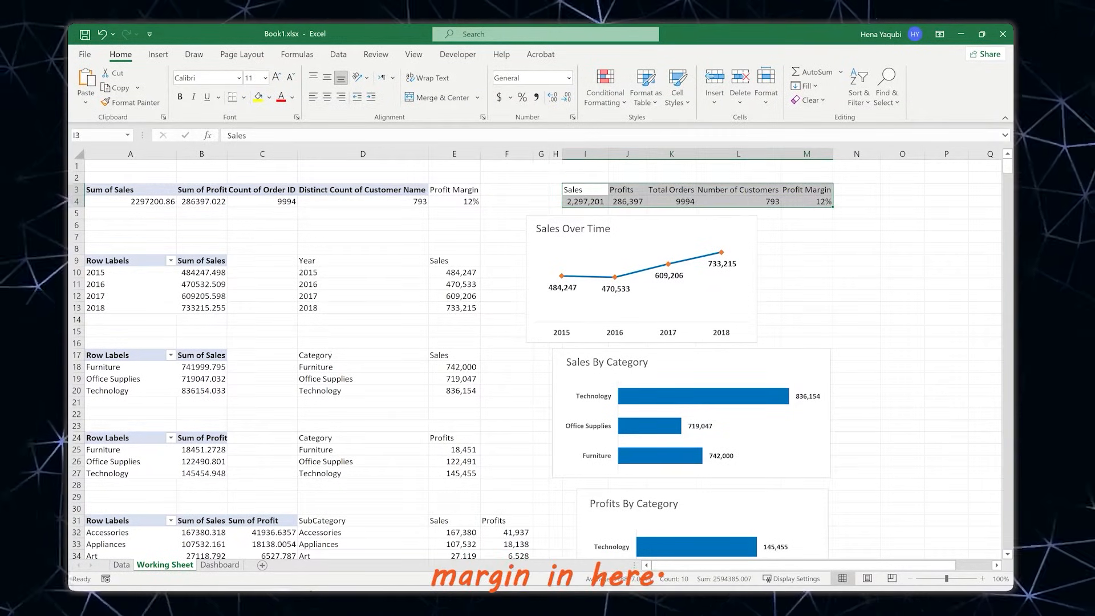
{"action": "left_click", "coordinate": [220, 565]}
{"action": "left_click", "coordinate": [212, 294]}
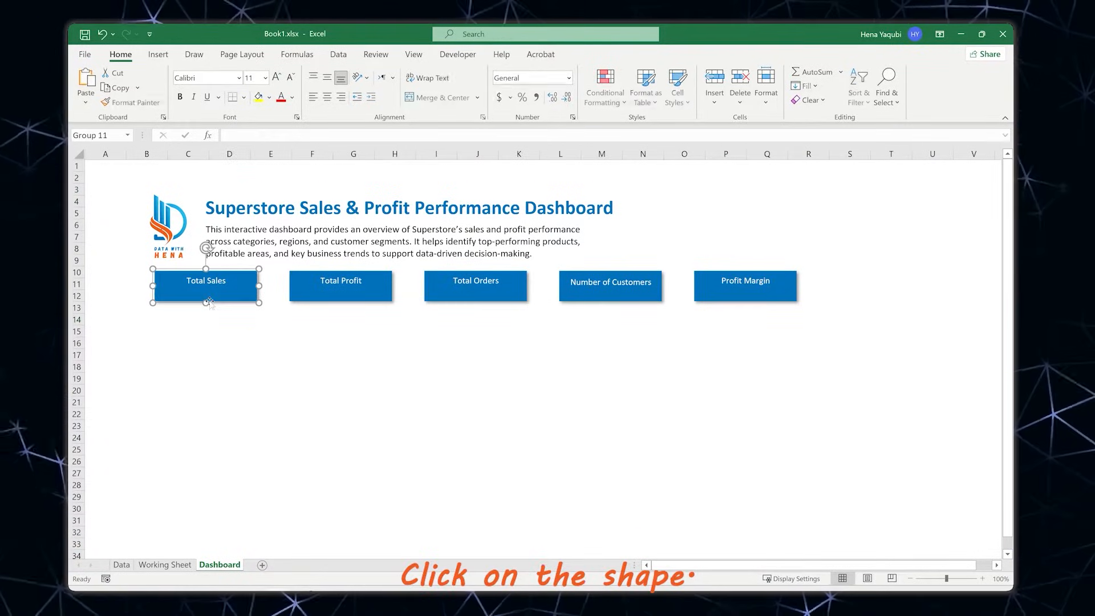
Link the rectangle of the Total Sales card to the sales value in cell I4 of the Working Sheet
{"action": "left_click", "coordinate": [213, 295]}
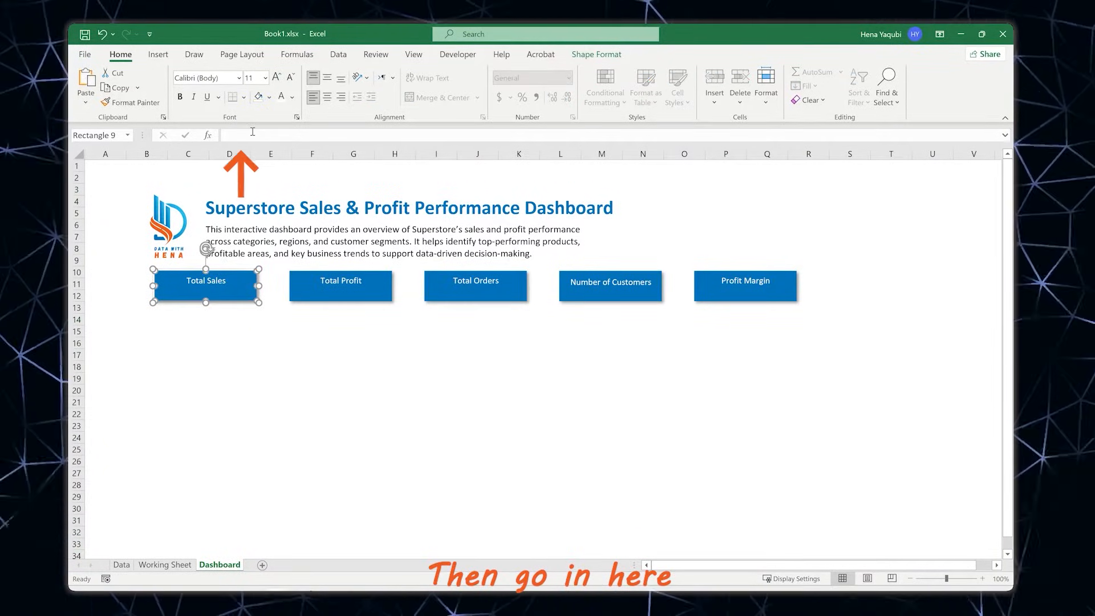
{"action": "left_click", "coordinate": [252, 132]}
{"action": "type", "text": "="}
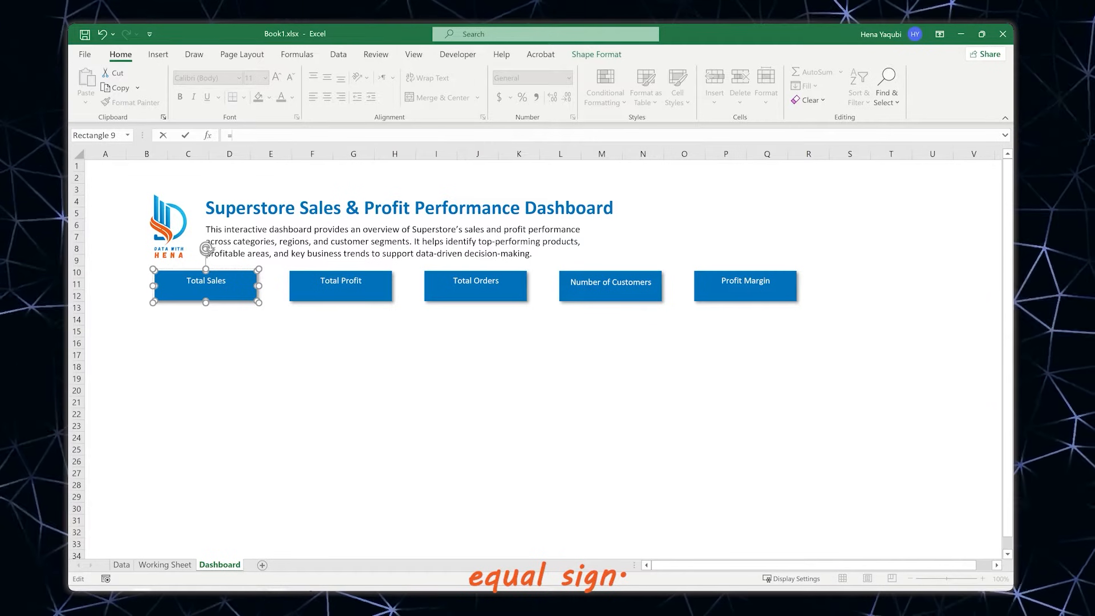
{"action": "left_click", "coordinate": [165, 564]}
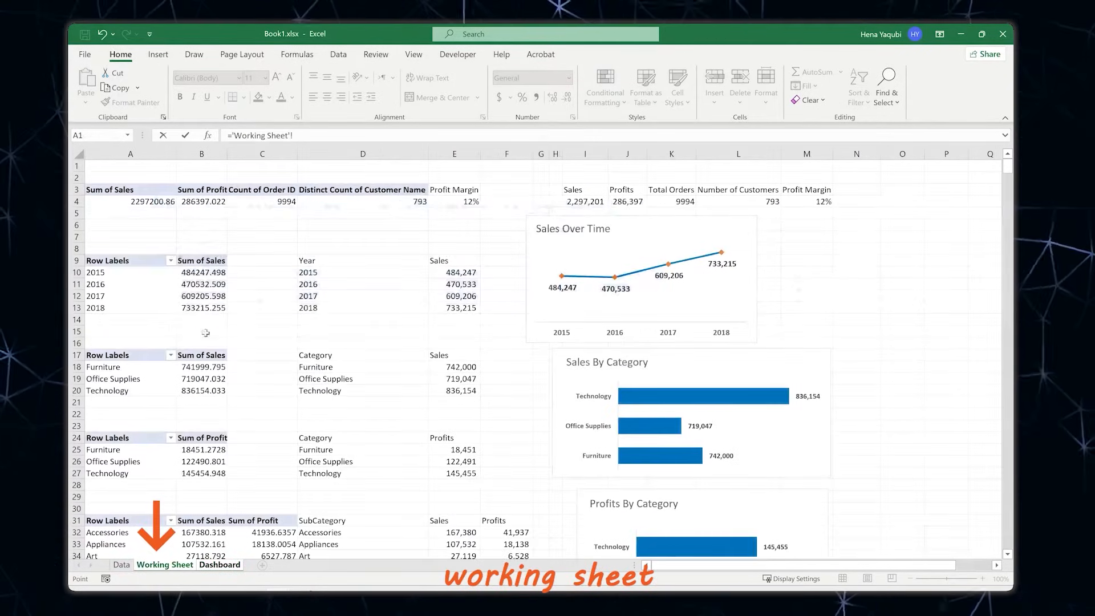
{"action": "left_click", "coordinate": [585, 201]}
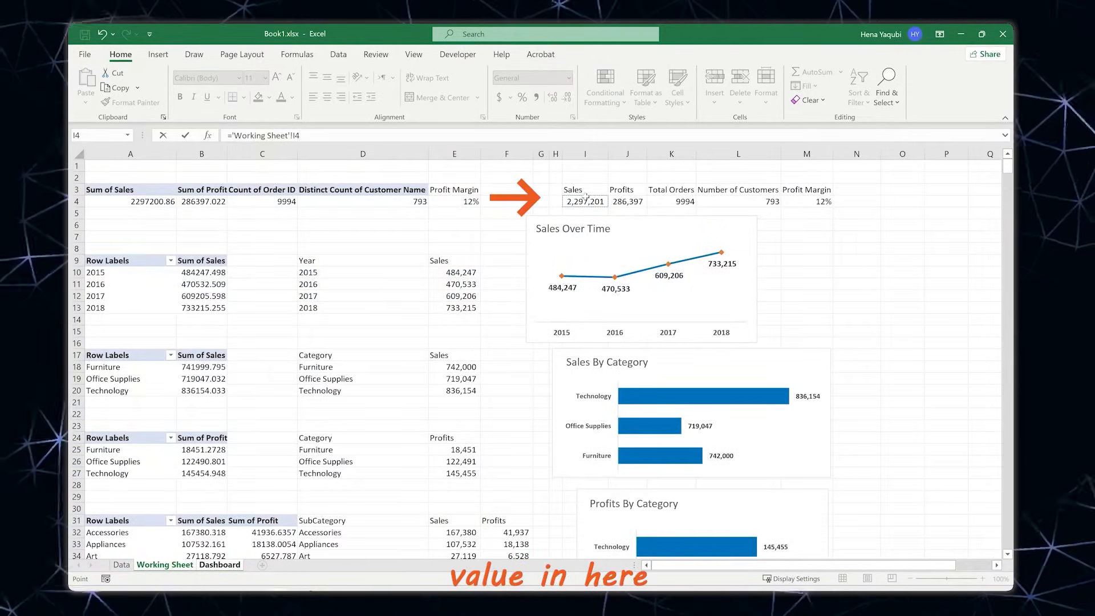
{"action": "key", "text": "Return"}
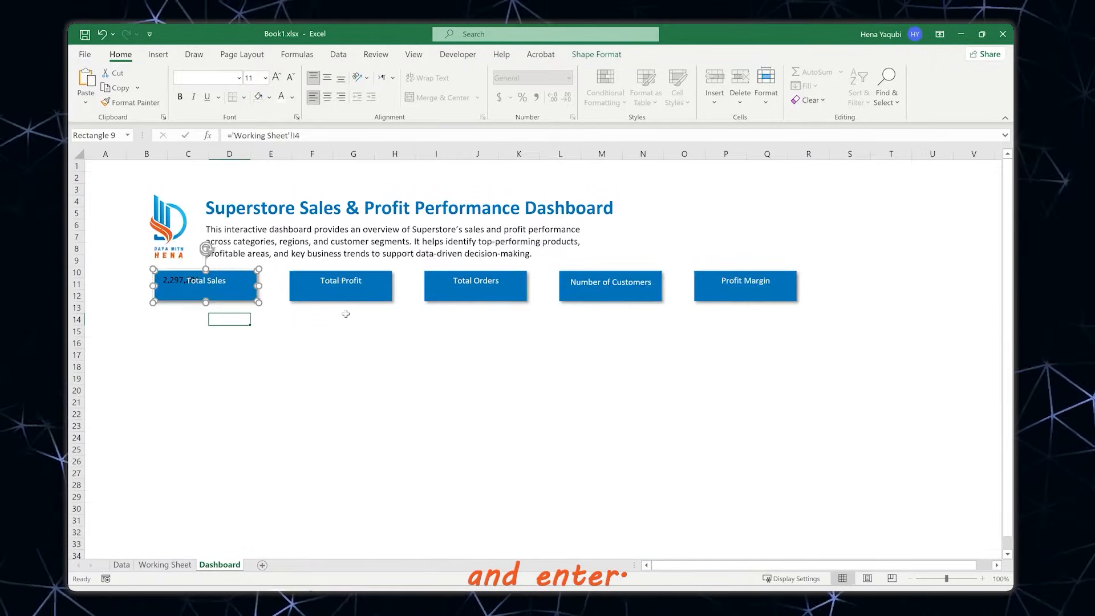
Format the linked Total Sales value as bold white text, centred and bottom-aligned, with a font size two steps larger
{"action": "left_click", "coordinate": [166, 290]}
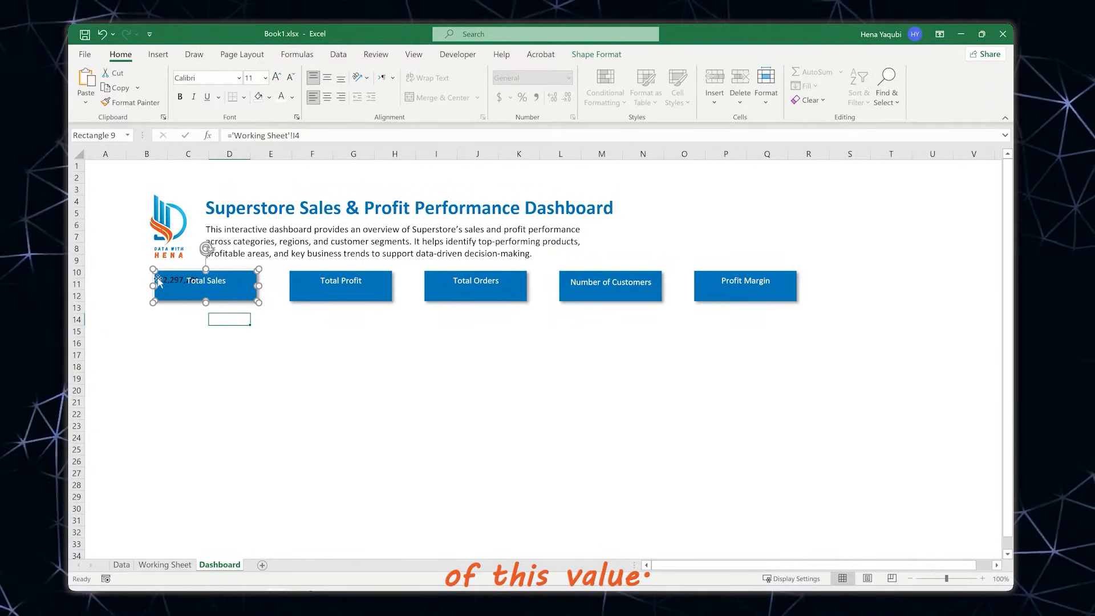
{"action": "left_click", "coordinate": [326, 97]}
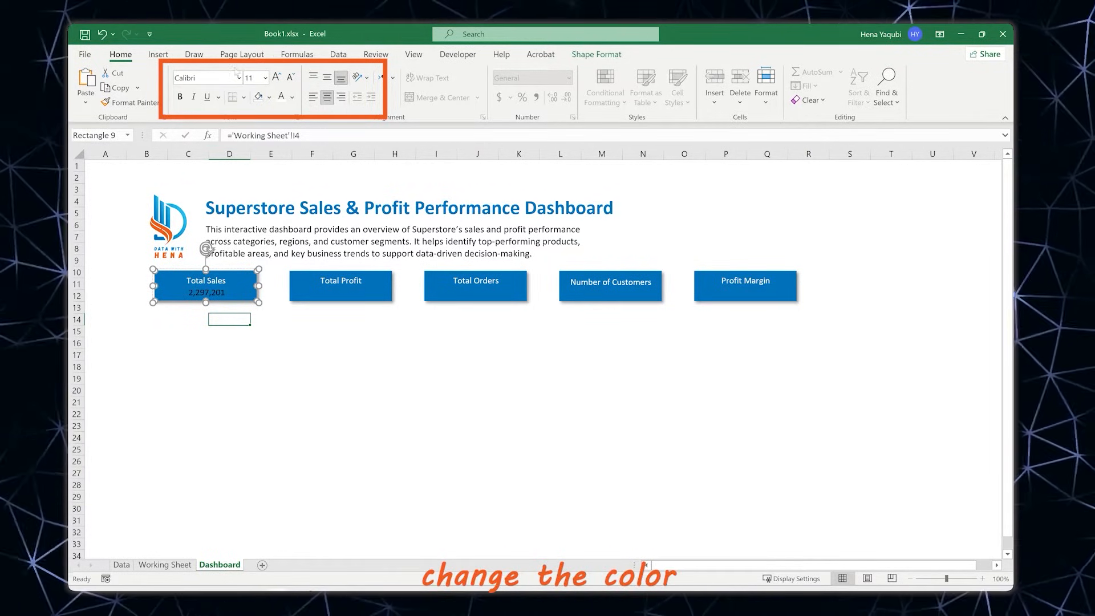
{"action": "left_click", "coordinate": [280, 97]}
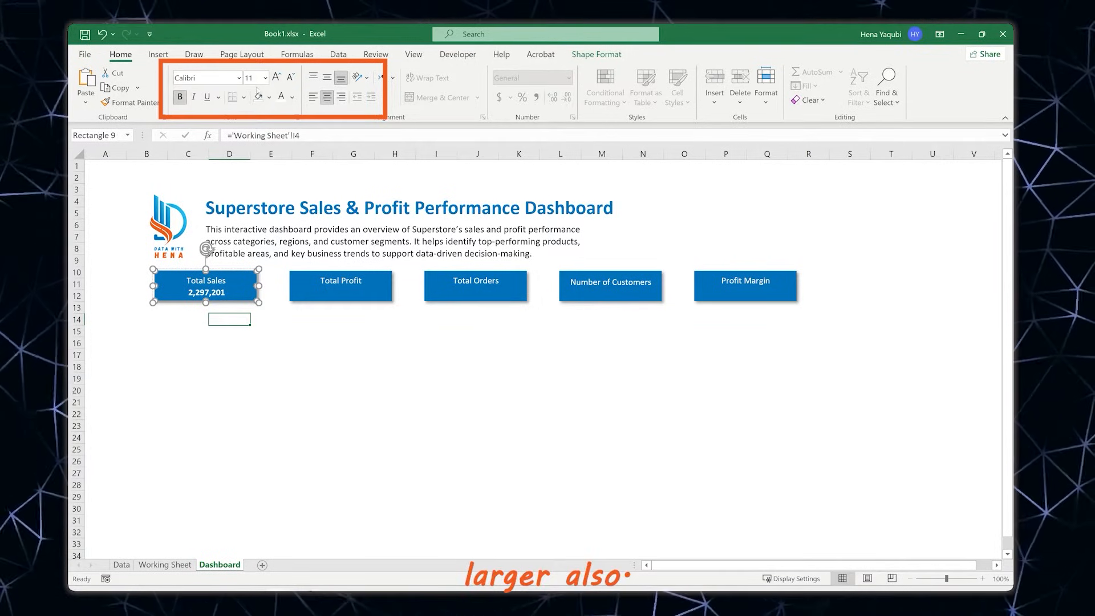
{"action": "left_click", "coordinate": [276, 77]}
{"action": "left_click", "coordinate": [276, 77]}
Increase the height of the Total Sales card slightly so the label and the enlarged value fit
{"action": "left_click_drag", "start_coordinate": [205, 302], "coordinate": [206, 310]}
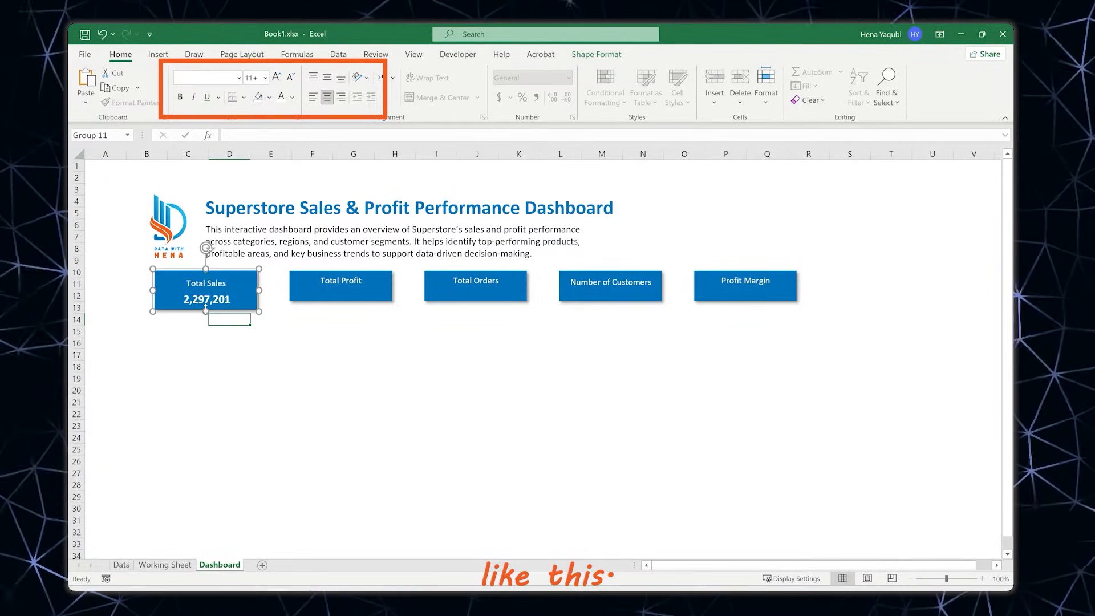
{"action": "left_click", "coordinate": [357, 331]}
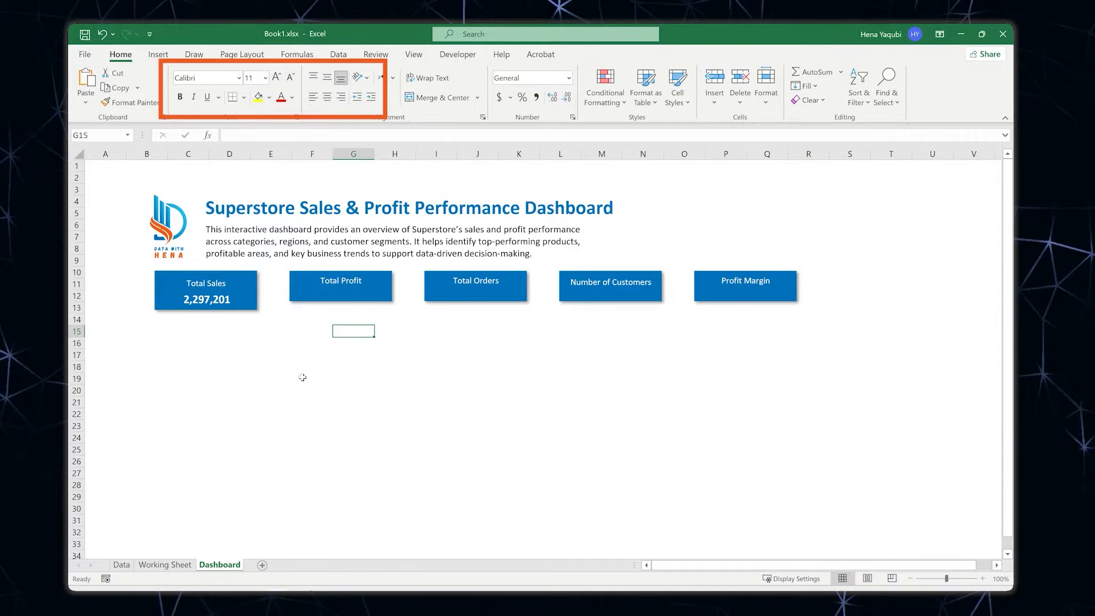
{"action": "left_click", "coordinate": [219, 306]}
{"action": "left_click_drag", "start_coordinate": [206, 310], "coordinate": [208, 310]}
{"action": "left_click", "coordinate": [273, 319]}
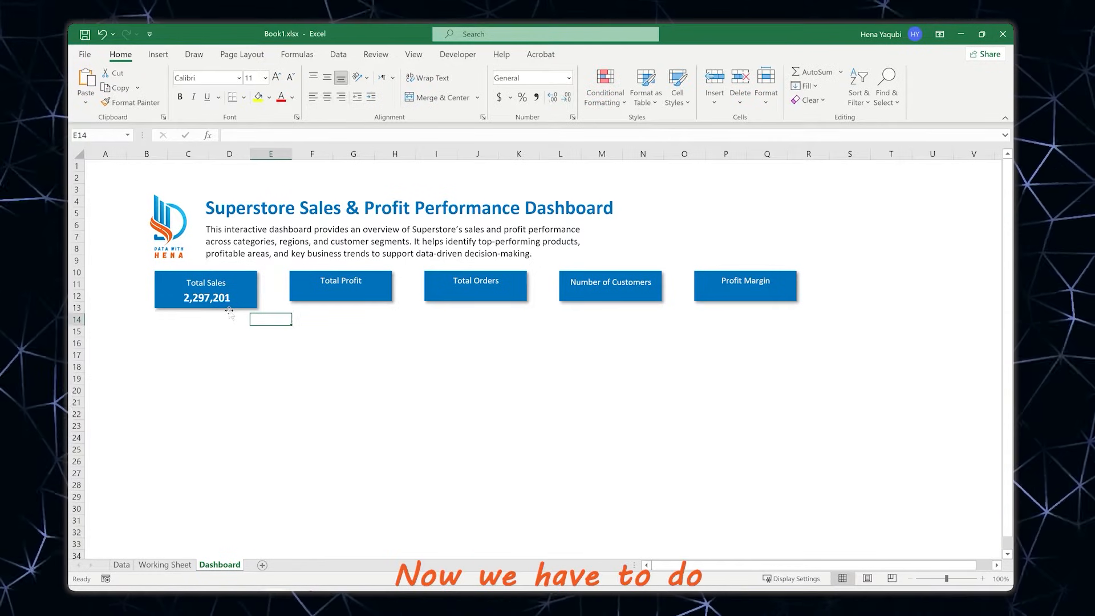
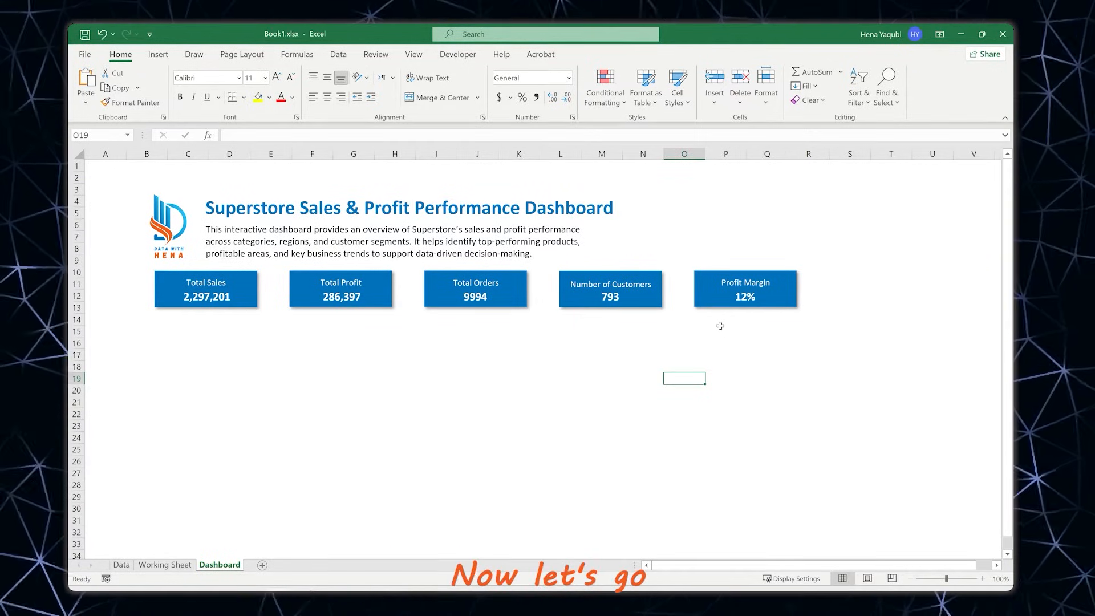
Move the Sales Over Time chart from the Working Sheet to the Dashboard sheet, placing it directly below the Total Sales card
{"action": "left_click", "coordinate": [166, 565]}
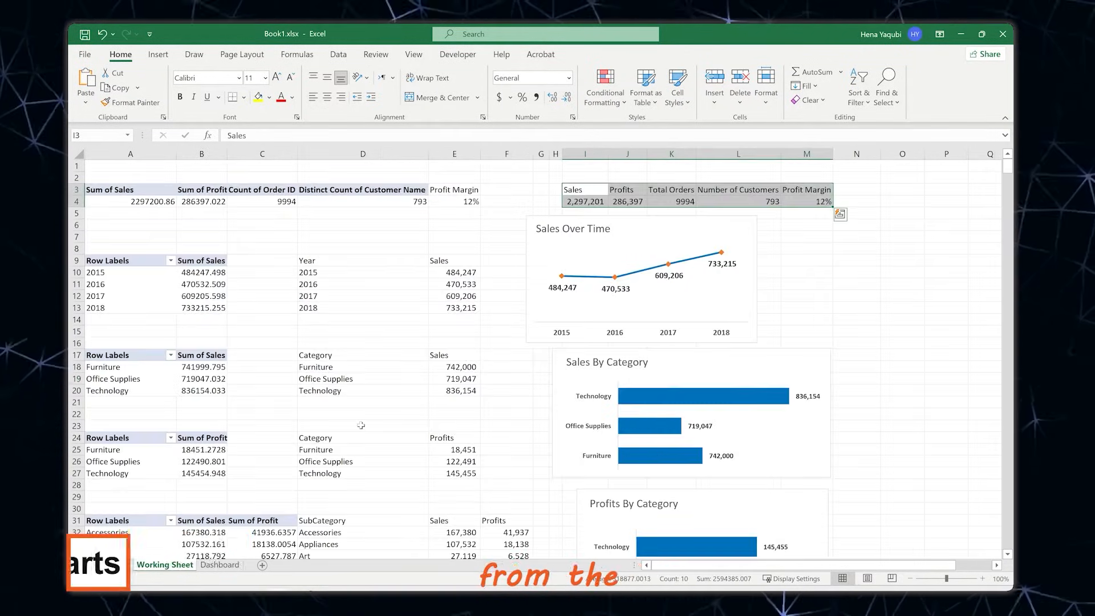
{"action": "left_click", "coordinate": [636, 220]}
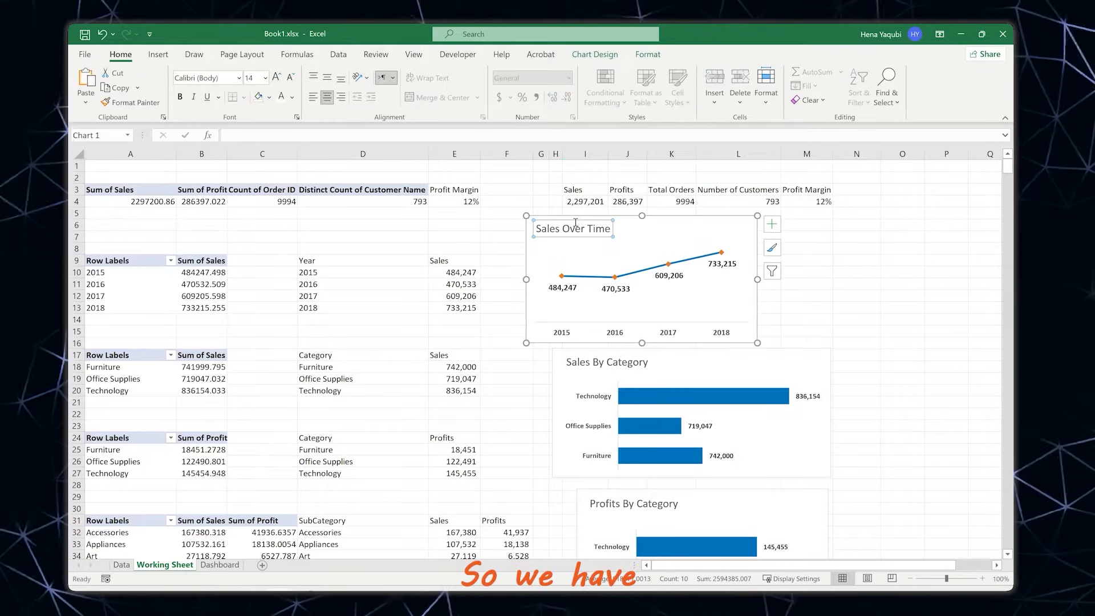
{"action": "left_click", "coordinate": [773, 224]}
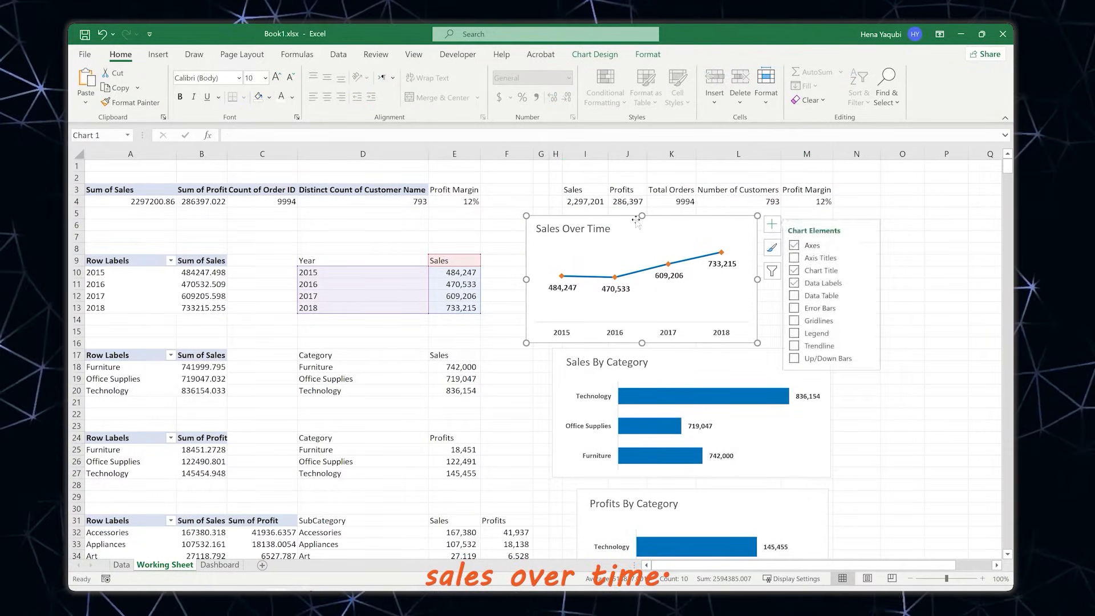
{"action": "left_click", "coordinate": [531, 220]}
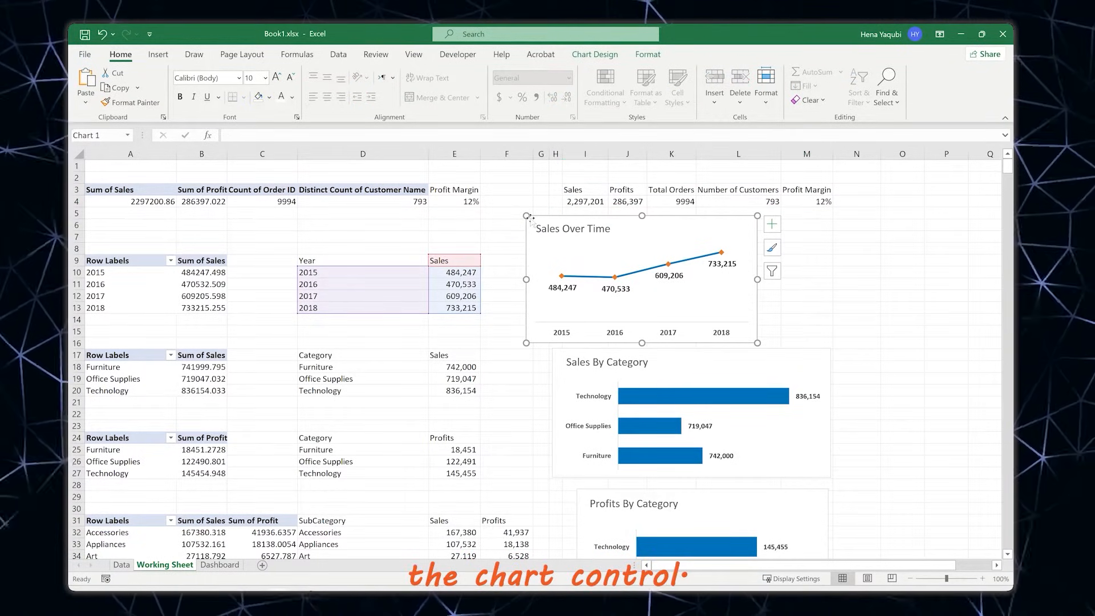
{"action": "key", "text": "ctrl+x"}
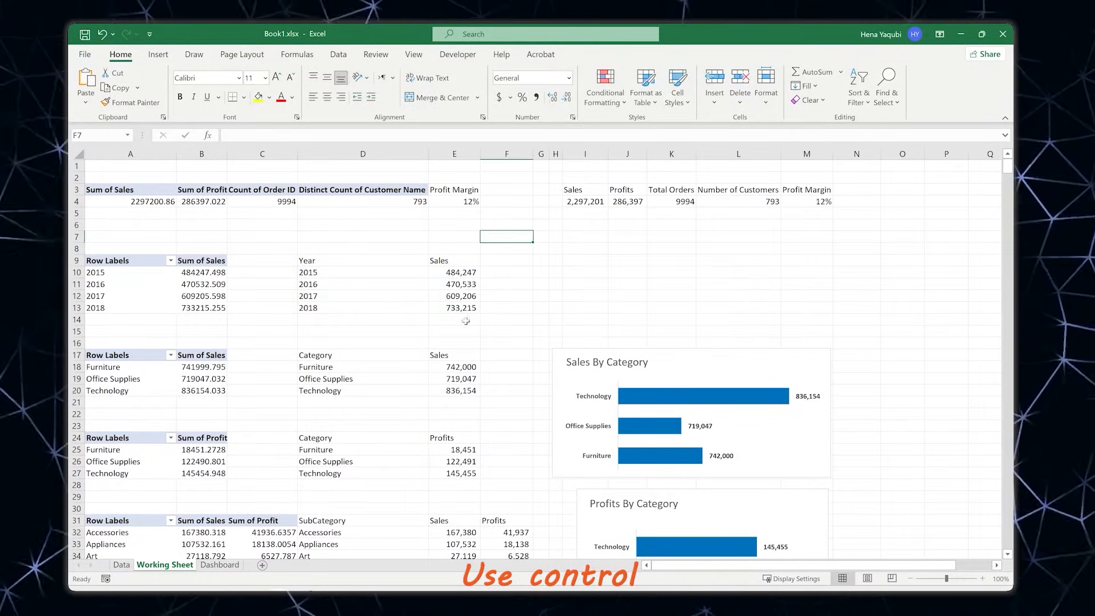
{"action": "left_click", "coordinate": [220, 564]}
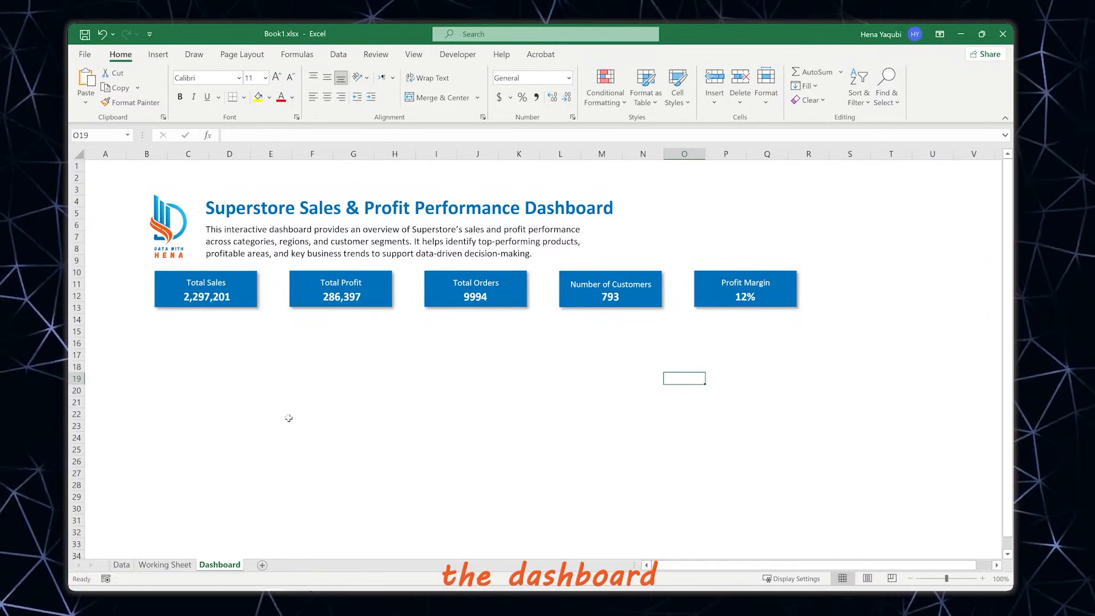
{"action": "key", "text": "ctrl+v"}
{"action": "left_click_drag", "start_coordinate": [700, 373], "coordinate": [190, 318]}
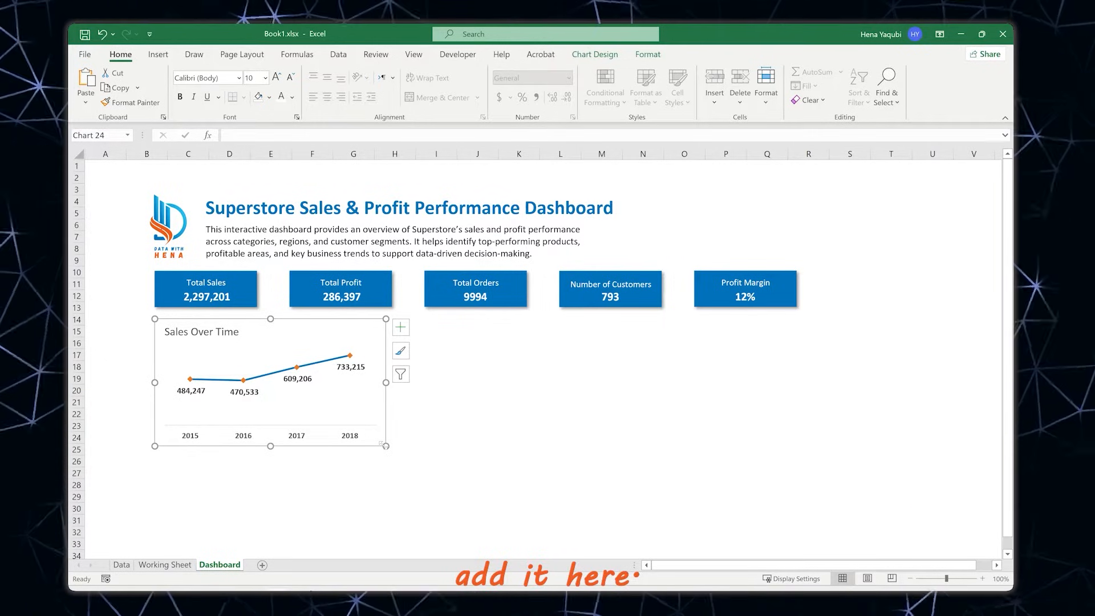
Enlarge the Sales Over Time chart to about 2.19" by 3.99" and apply the first Outer shadow preset
{"action": "left_click_drag", "start_coordinate": [386, 445], "coordinate": [392, 449]}
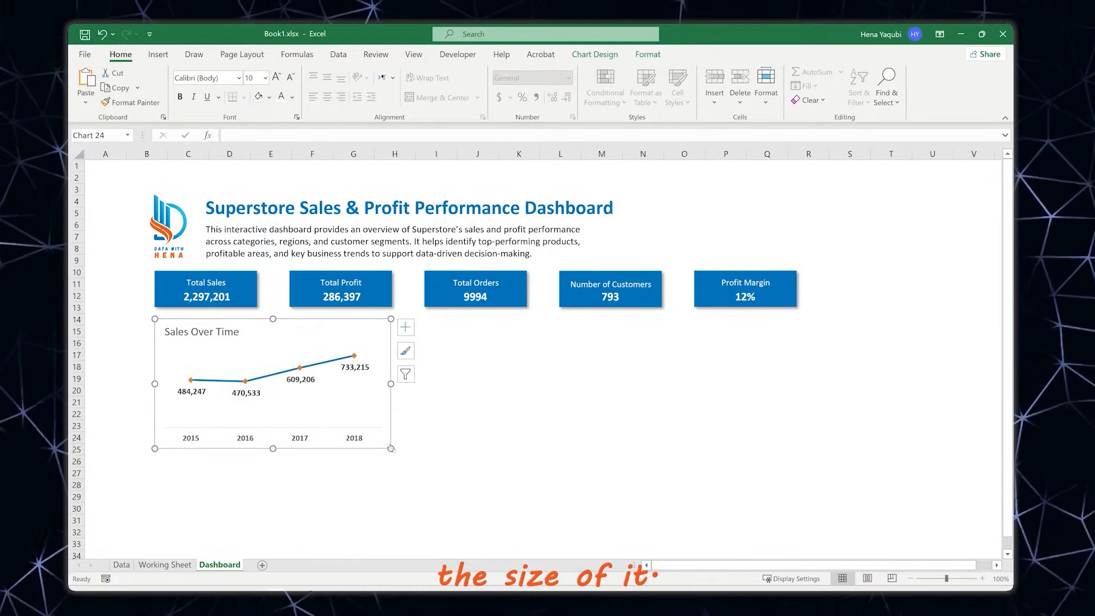
{"action": "left_click", "coordinate": [648, 54]}
{"action": "left_click", "coordinate": [546, 102]}
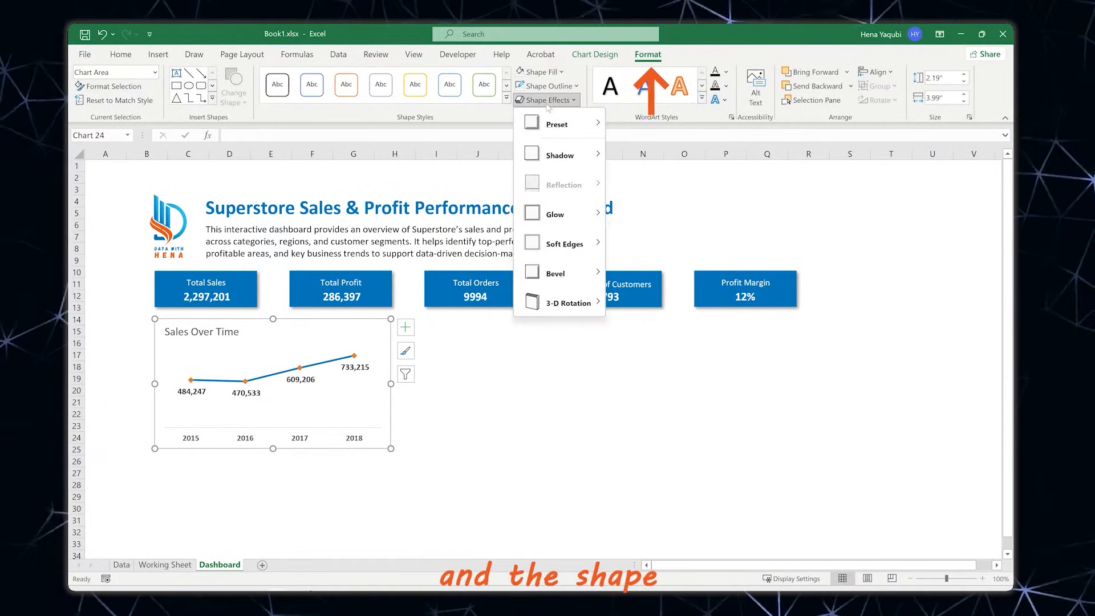
{"action": "mouse_move", "coordinate": [560, 155]}
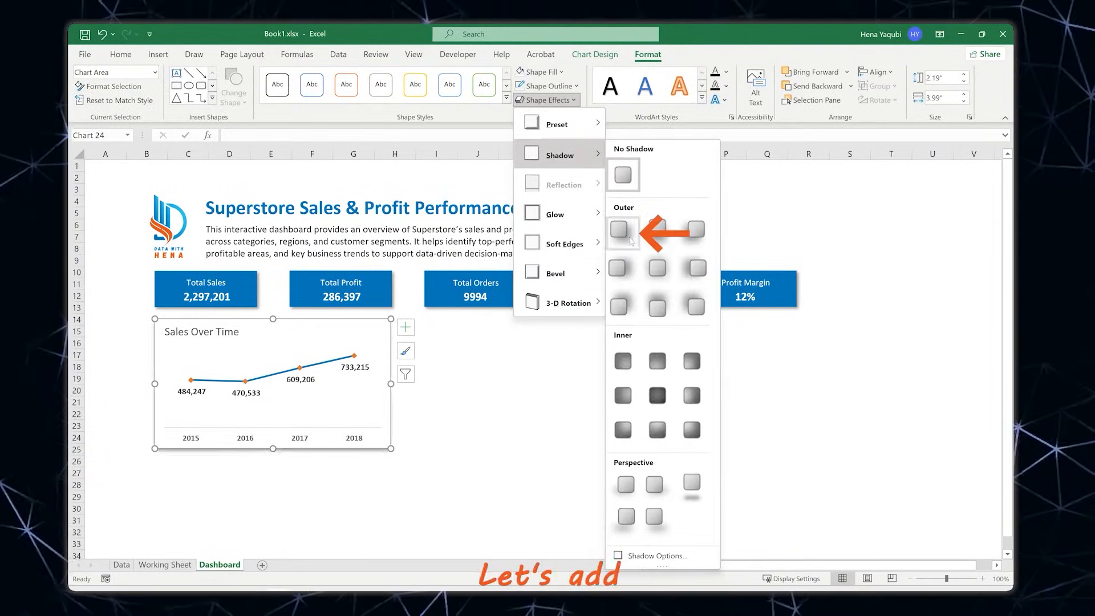
{"action": "left_click", "coordinate": [622, 232]}
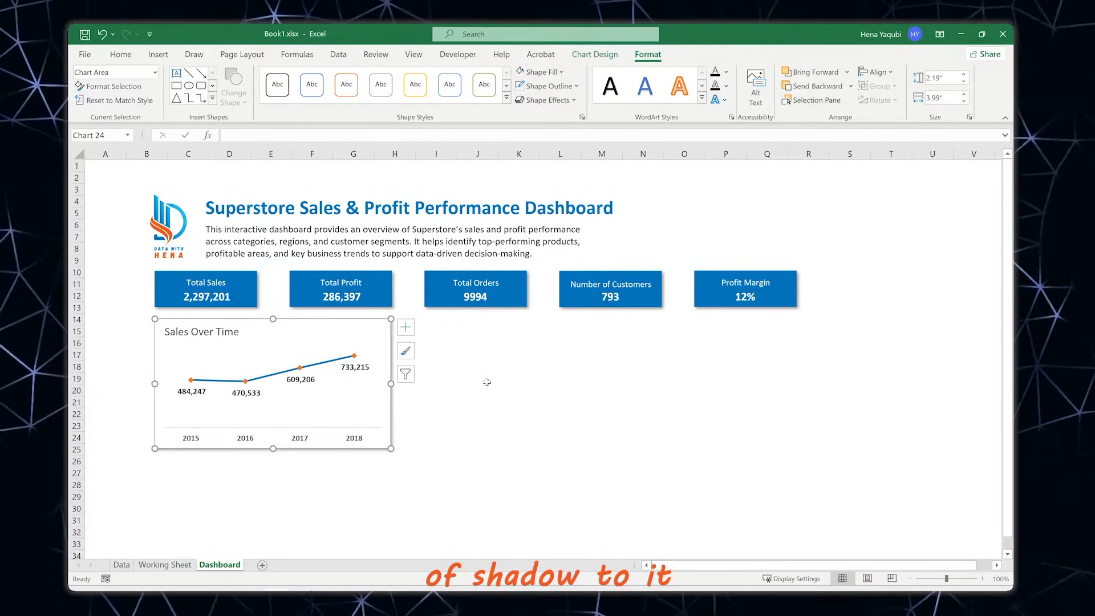
{"action": "left_click", "coordinate": [486, 435]}
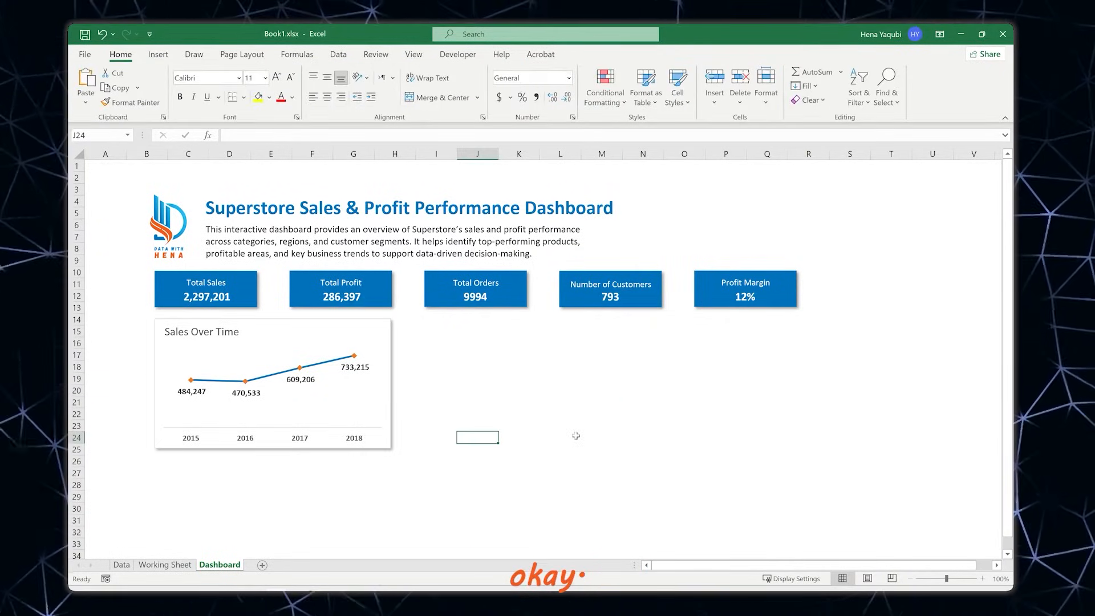
Move the Sales By Category chart from the Working Sheet to the Dashboard sheet, placing it below the Sales Over Time chart
{"action": "scroll", "coordinate": [536, 402], "scroll_direction": "down", "scroll_amount": 1}
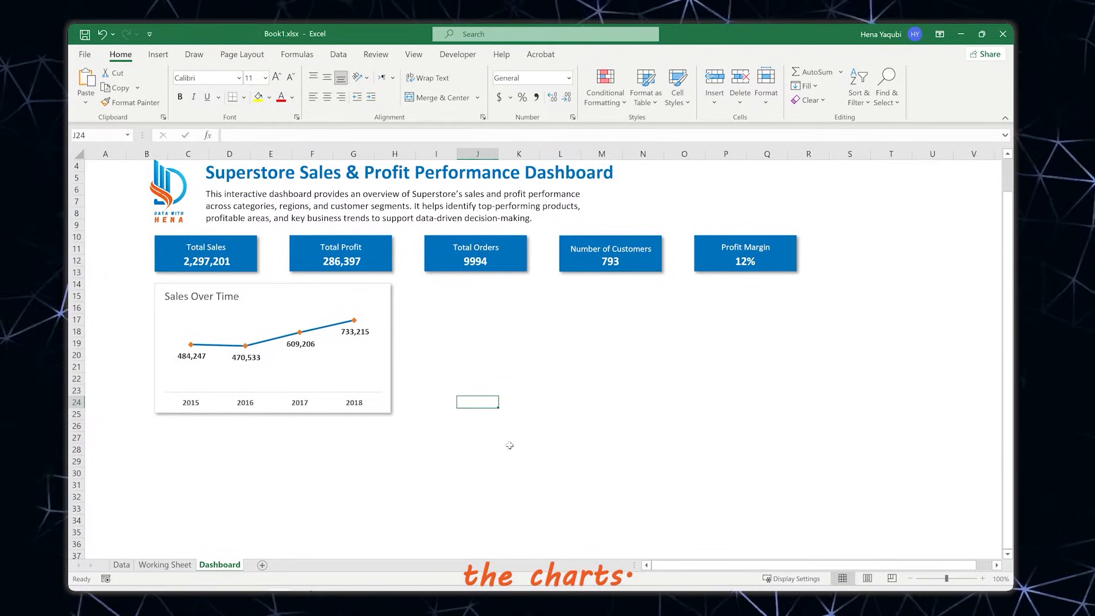
{"action": "left_click", "coordinate": [191, 567]}
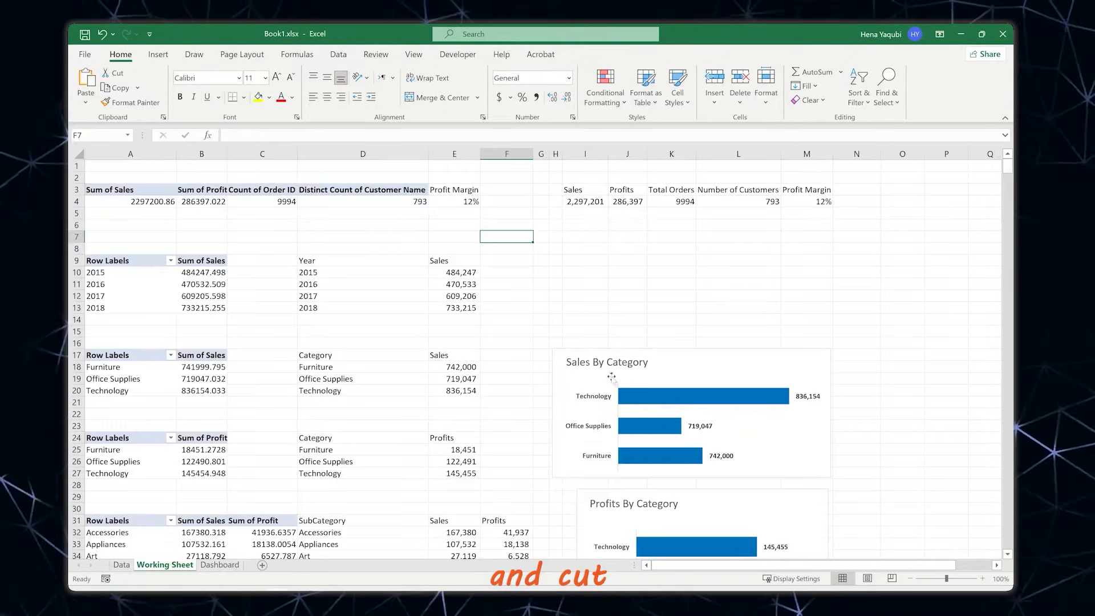
{"action": "left_click", "coordinate": [611, 350]}
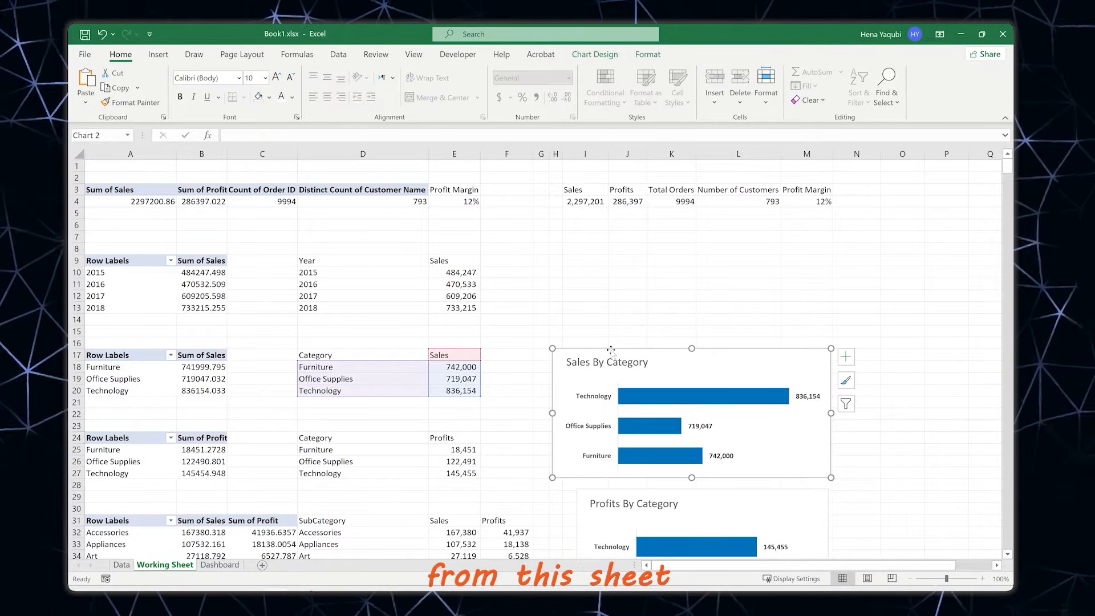
{"action": "key", "text": "ctrl+x"}
{"action": "left_click", "coordinate": [229, 574]}
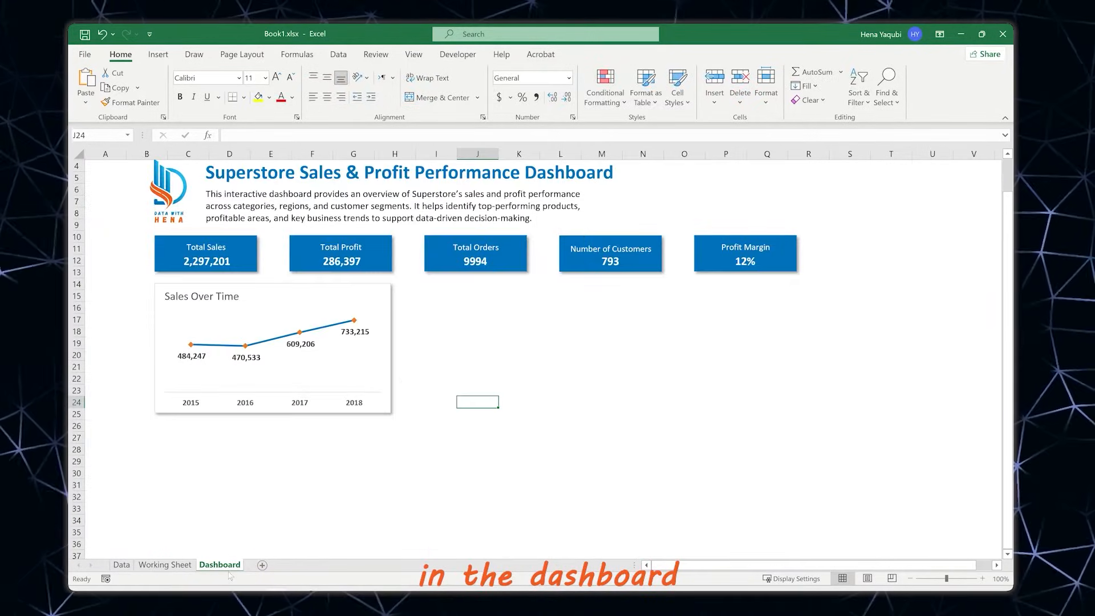
{"action": "key", "text": "ctrl+v"}
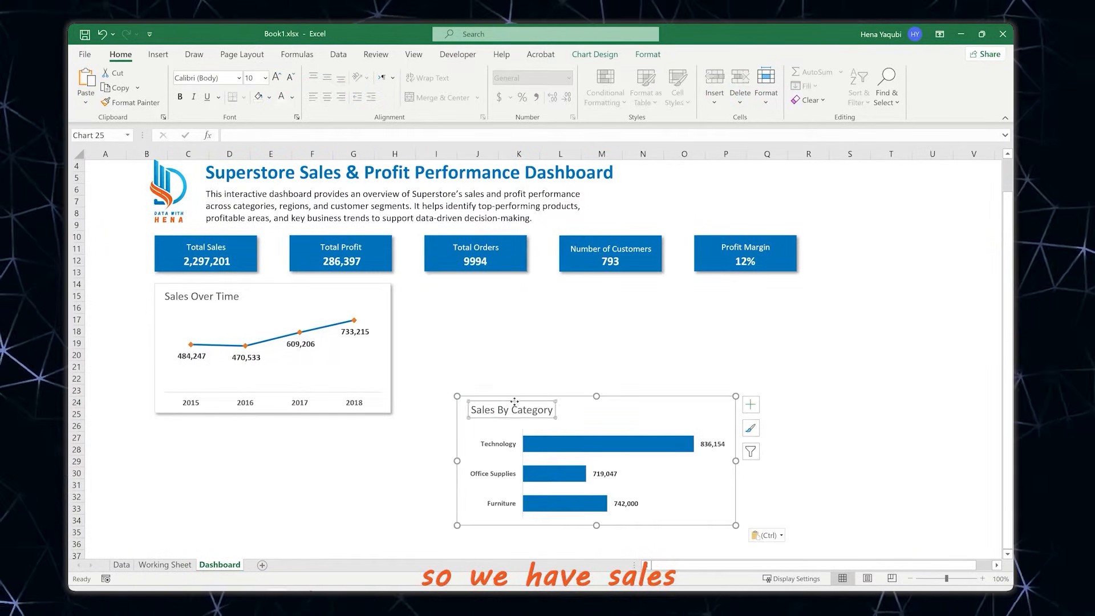
{"action": "left_click", "coordinate": [516, 442]}
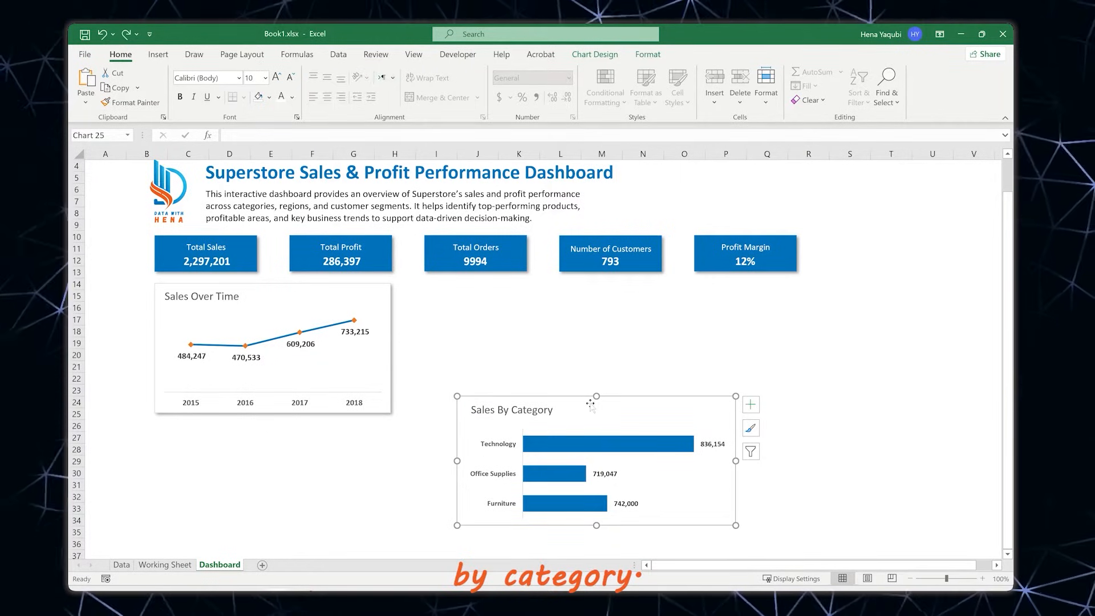
{"action": "left_click_drag", "start_coordinate": [590, 402], "coordinate": [289, 430]}
Narrow the Sales By Category chart to about 4.04" wide and apply the first Outer shadow preset
{"action": "scroll", "coordinate": [440, 409], "scroll_direction": "down", "scroll_amount": 1}
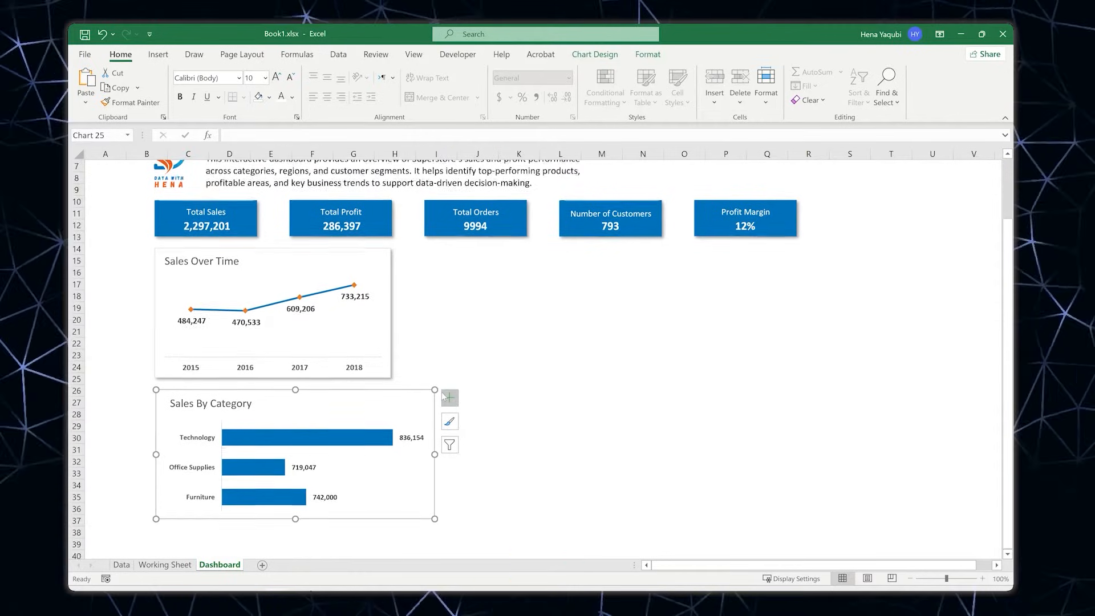
{"action": "left_click_drag", "start_coordinate": [434, 455], "coordinate": [395, 454]}
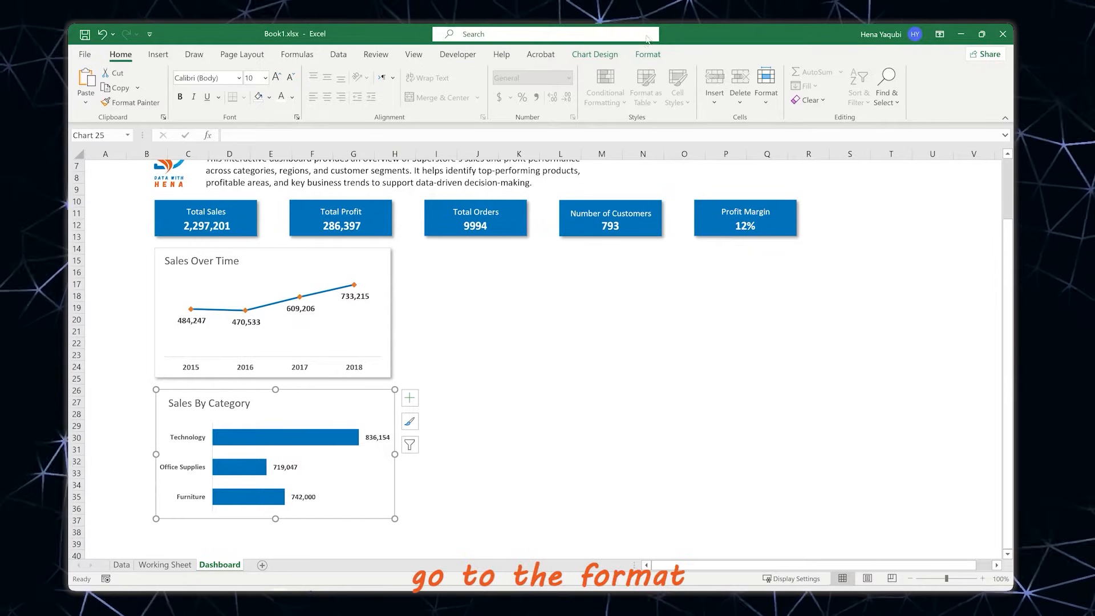
{"action": "left_click", "coordinate": [648, 54]}
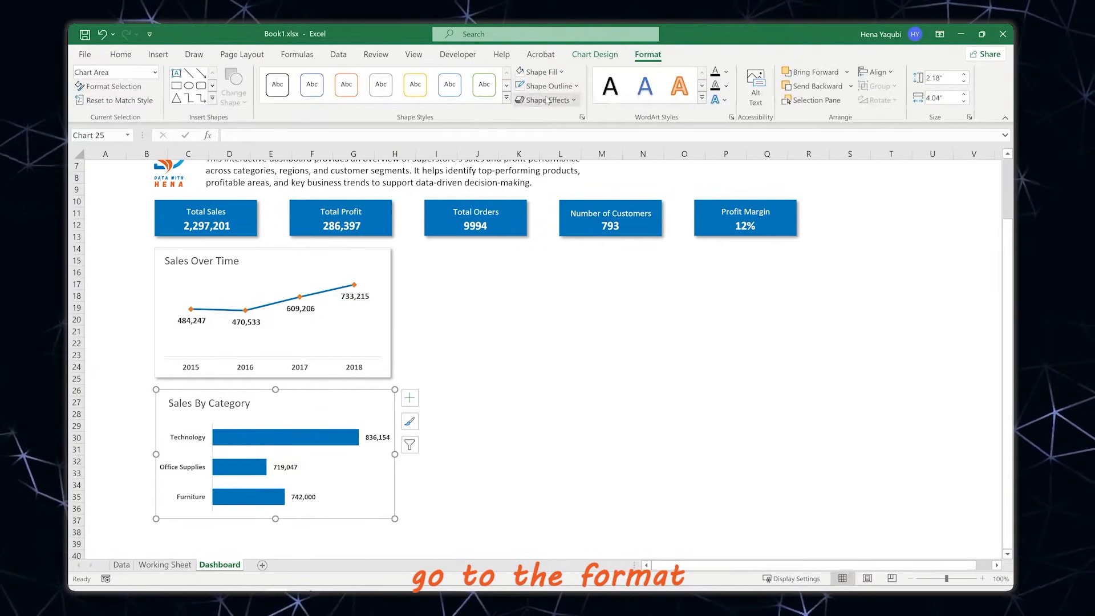
{"action": "left_click", "coordinate": [546, 100]}
{"action": "mouse_move", "coordinate": [559, 155]}
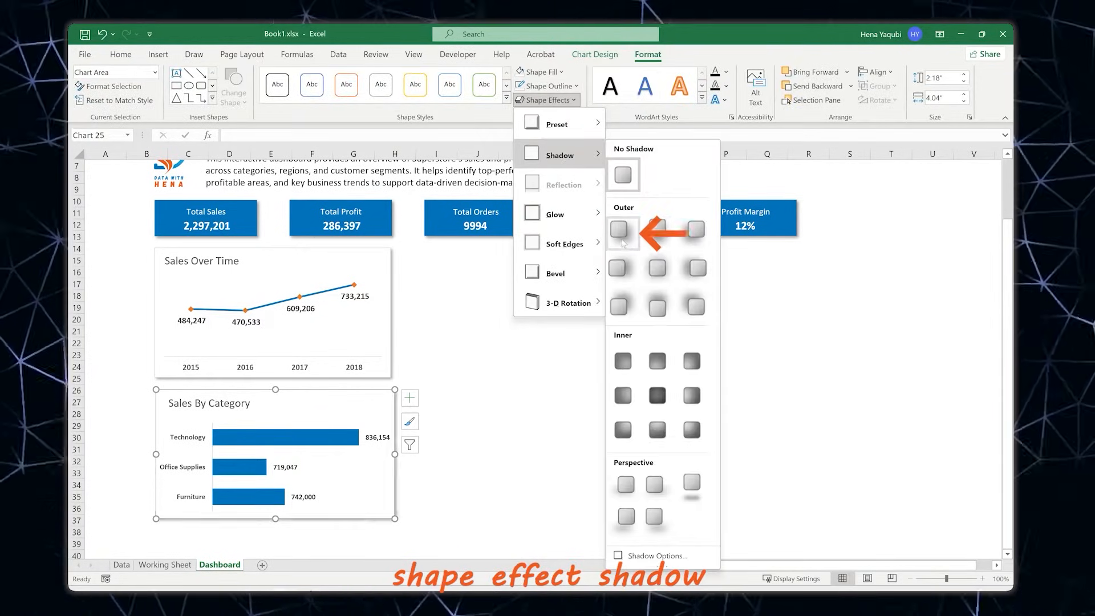
{"action": "left_click", "coordinate": [621, 231]}
{"action": "left_click", "coordinate": [437, 477]}
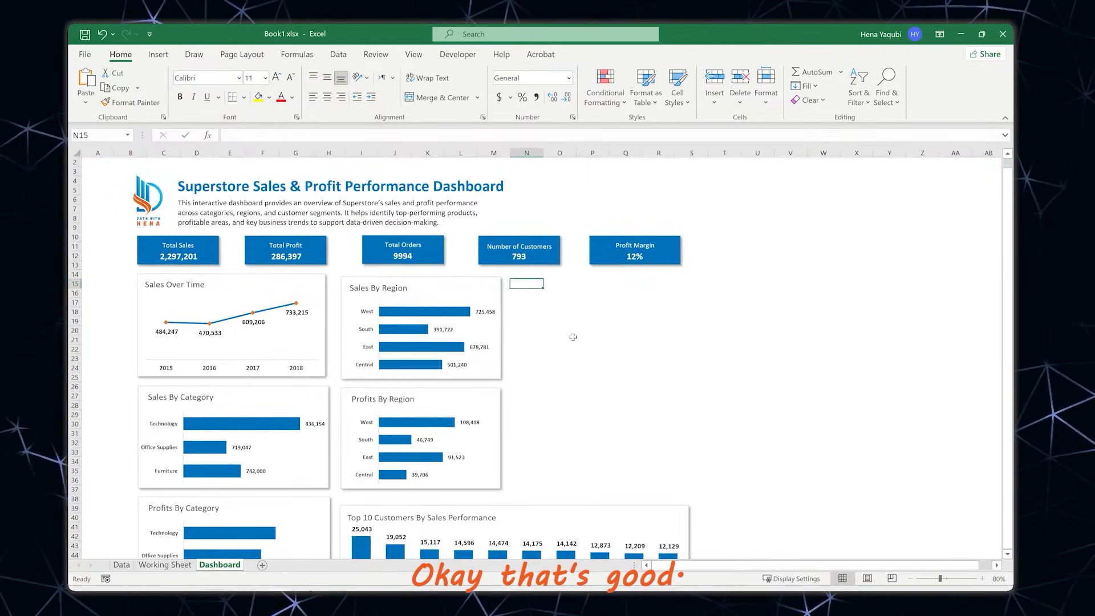
Enter the table headers Sub Category, Slaes, Profit and Profit Margin across N16:Q16 beside the region charts
{"action": "scroll", "coordinate": [573, 337], "scroll_direction": "down", "scroll_amount": 3}
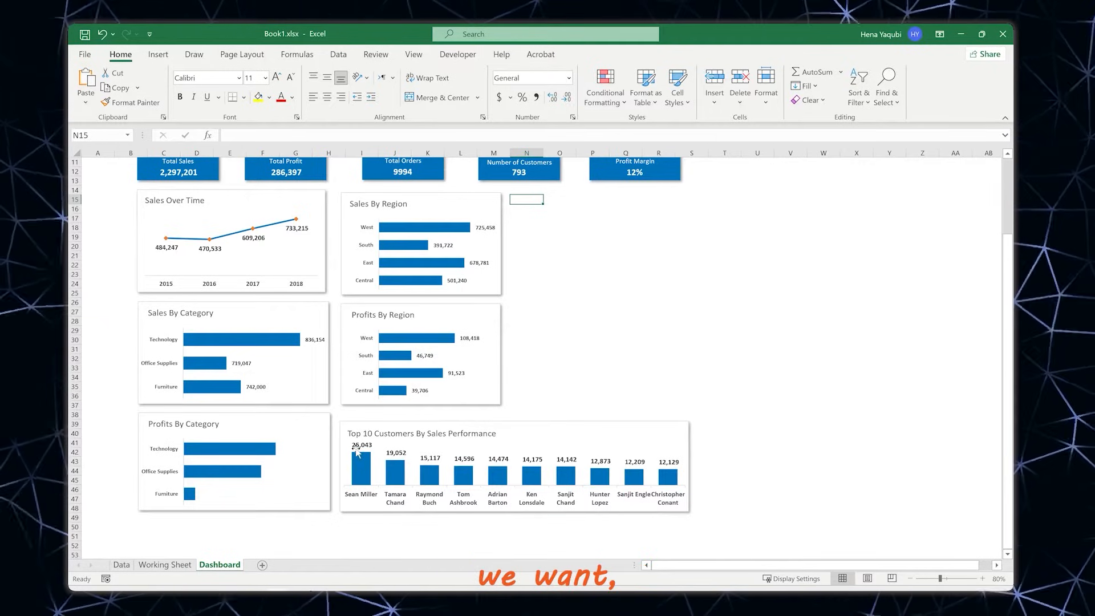
{"action": "left_click", "coordinate": [562, 209]}
{"action": "left_click", "coordinate": [540, 197]}
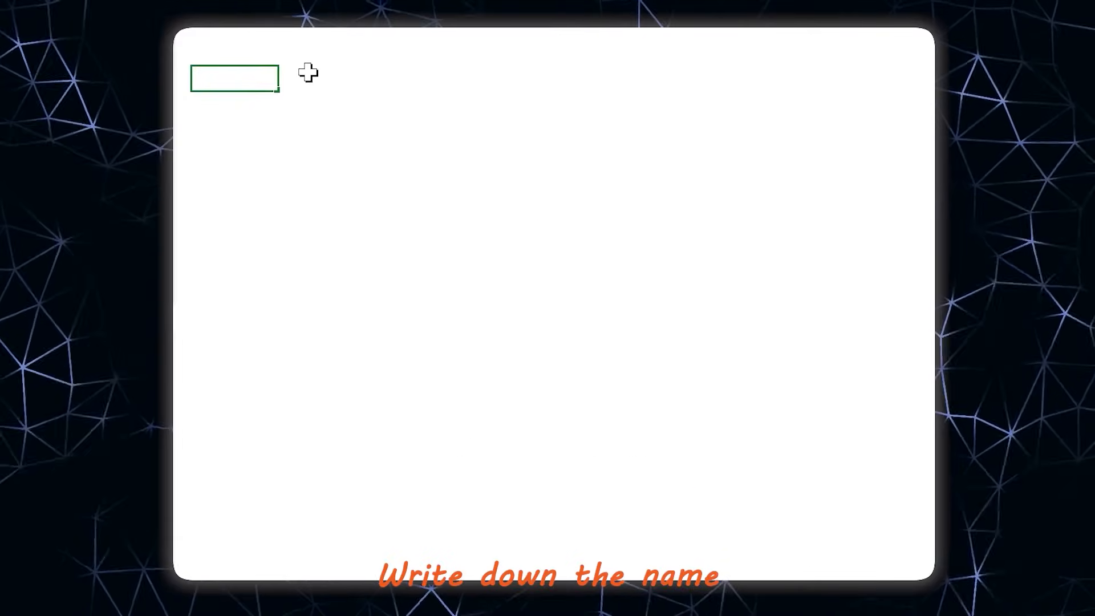
{"action": "type", "text": "Su"}
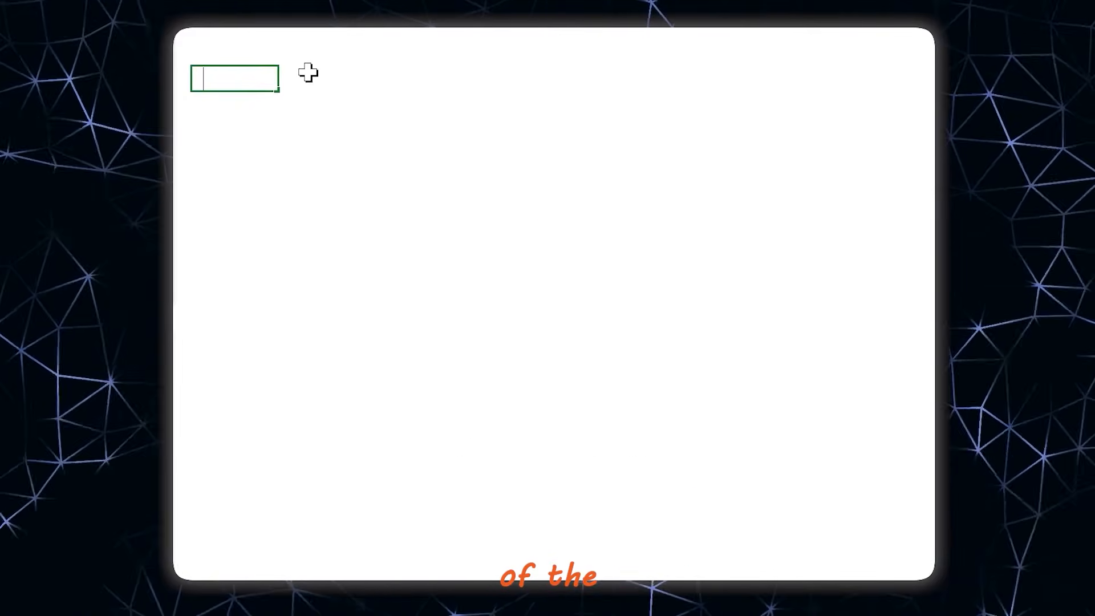
{"action": "type", "text": "b Cae"}
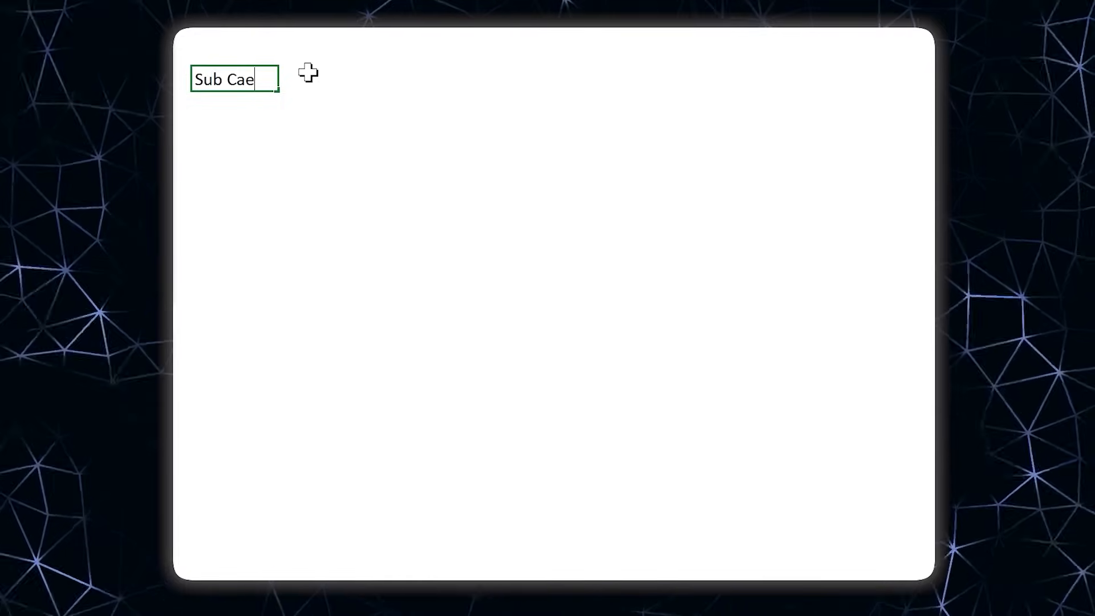
{"action": "key", "text": "BackSpace"}
{"action": "type", "text": "tegory"}
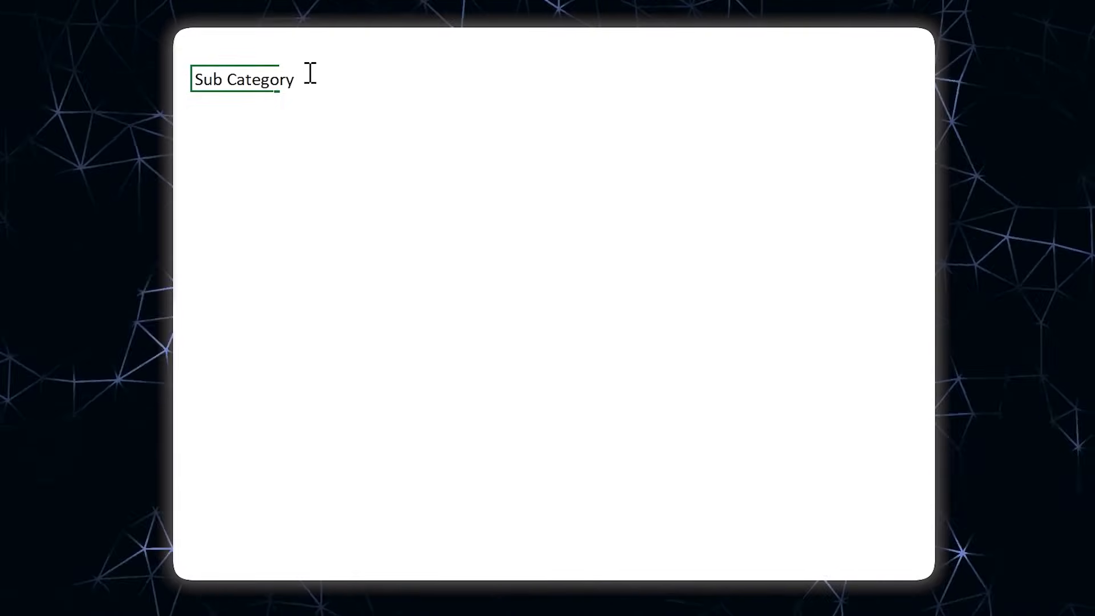
{"action": "key", "text": "Tab"}
{"action": "type", "text": "Slaes"}
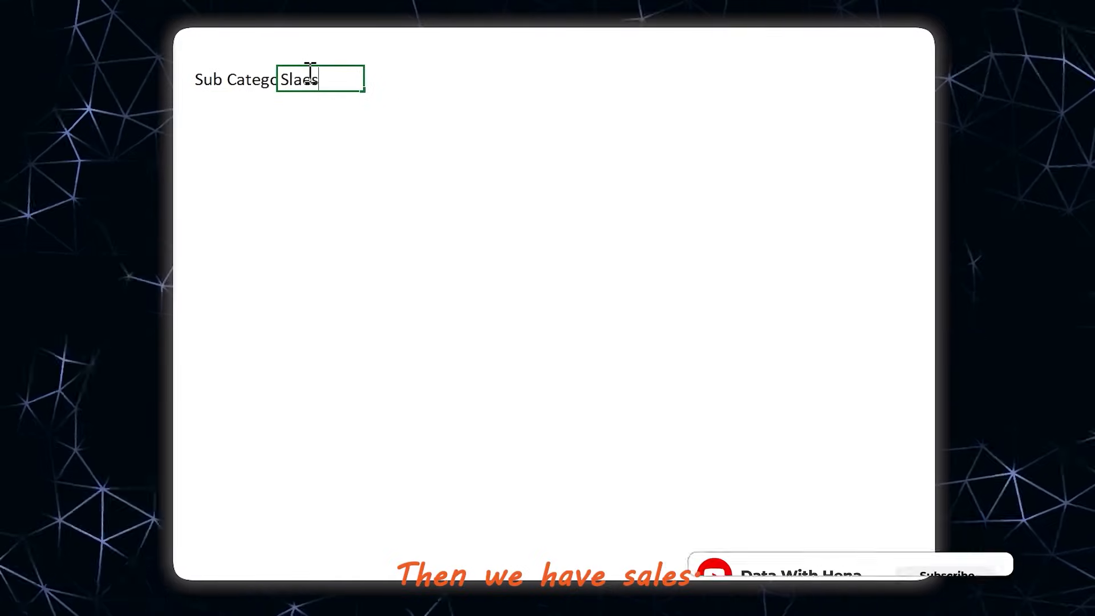
{"action": "key", "text": "Tab"}
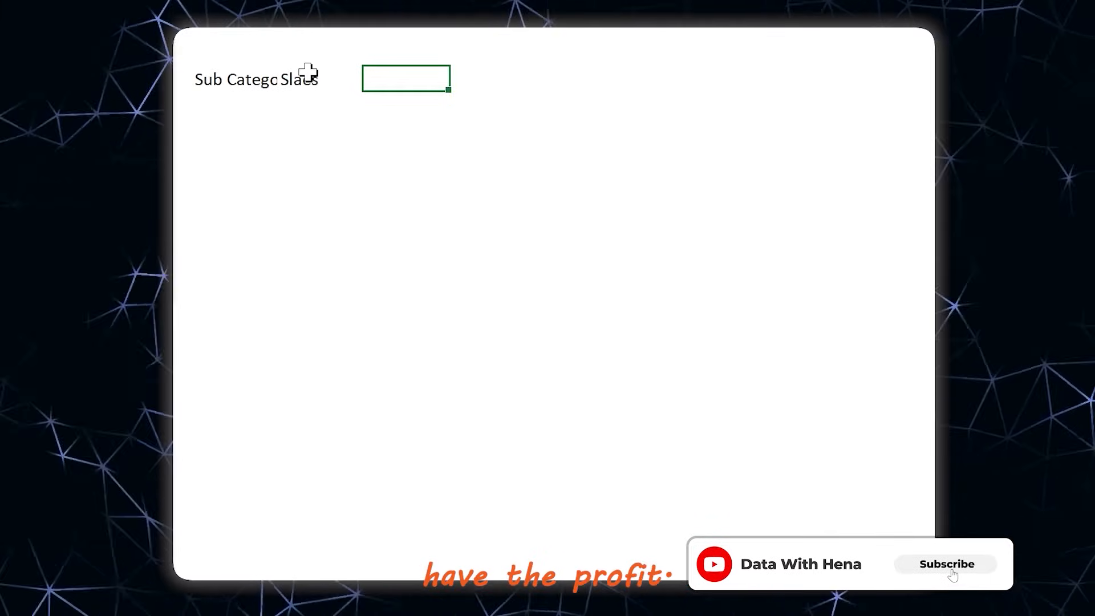
{"action": "type", "text": "Profit"}
{"action": "key", "text": "Tab"}
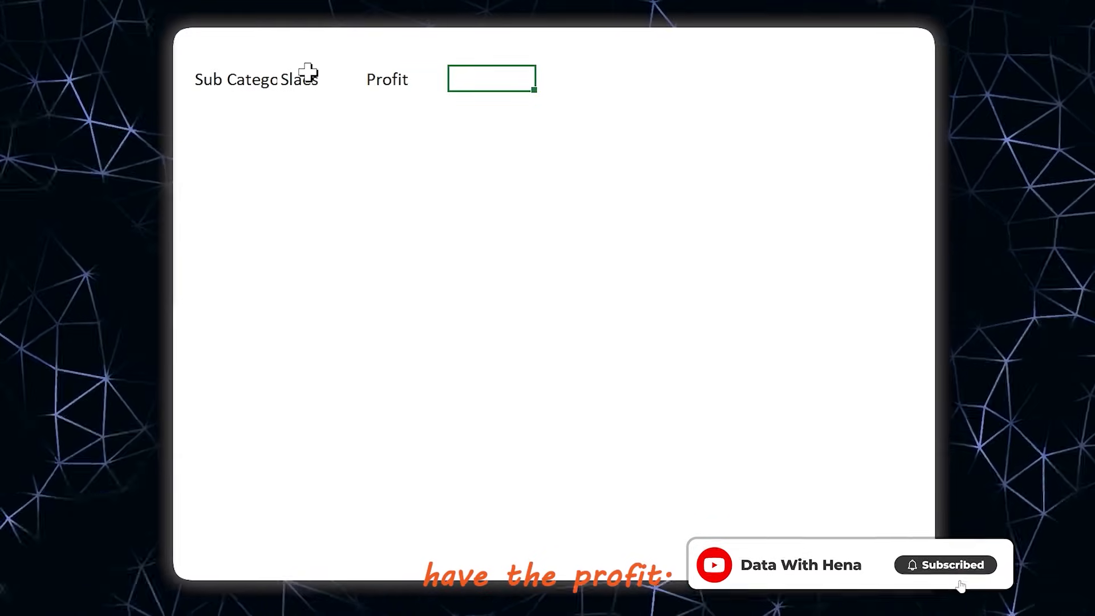
{"action": "type", "text": "Profit Margin"}
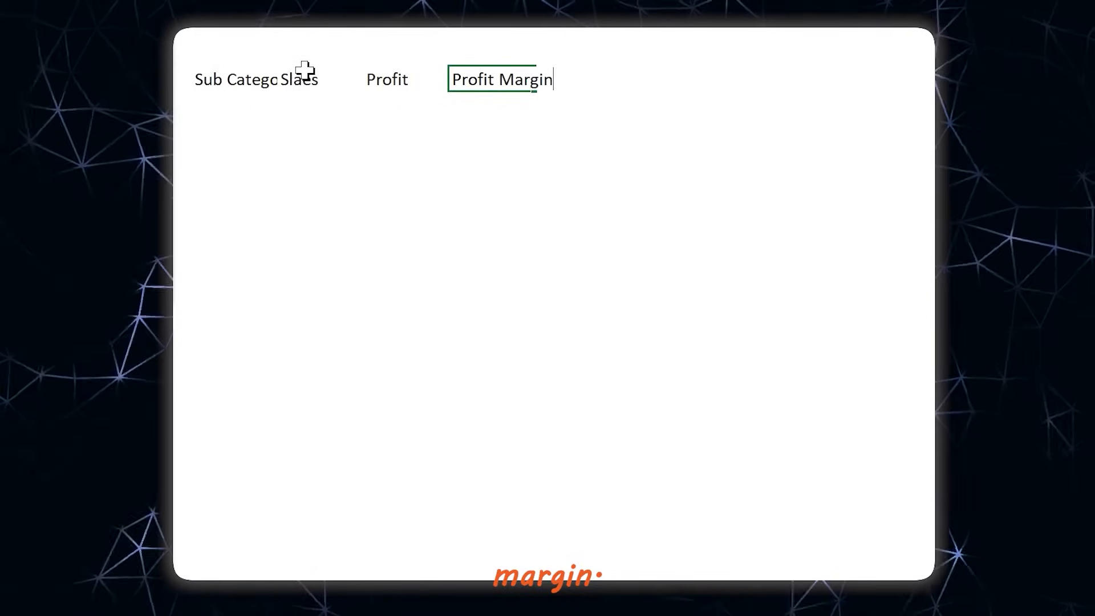
{"action": "left_click", "coordinate": [288, 101]}
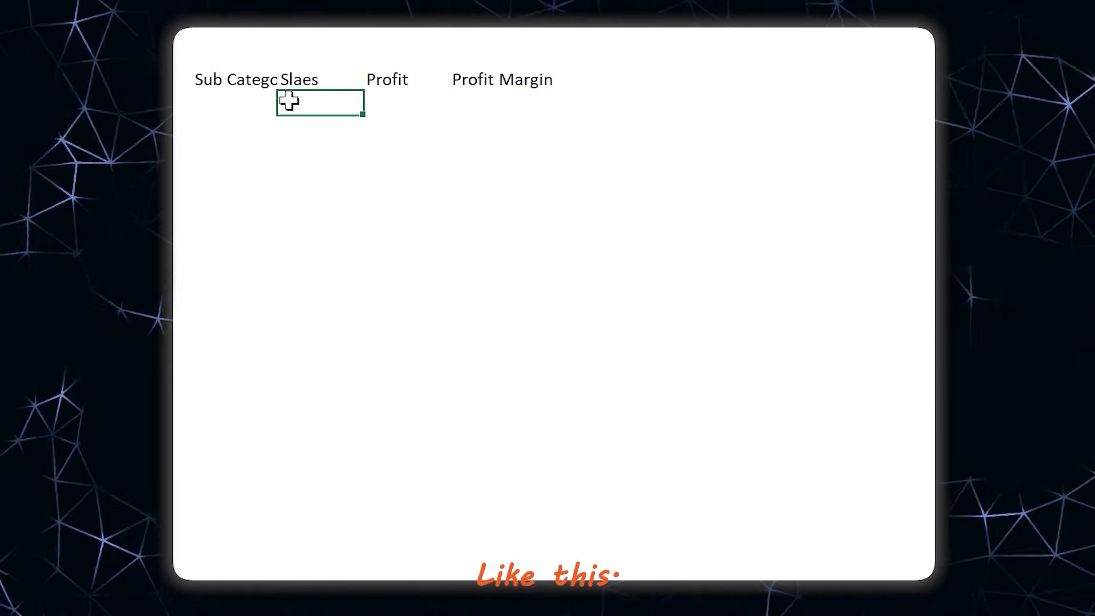
Move the four table headers one column over to O16:R16 and widen column O to fit Sub Category
{"action": "left_click", "coordinate": [241, 66]}
{"action": "key", "text": "shift+Right"}
{"action": "key", "text": "shift+Right"}
{"action": "key", "text": "shift+Right"}
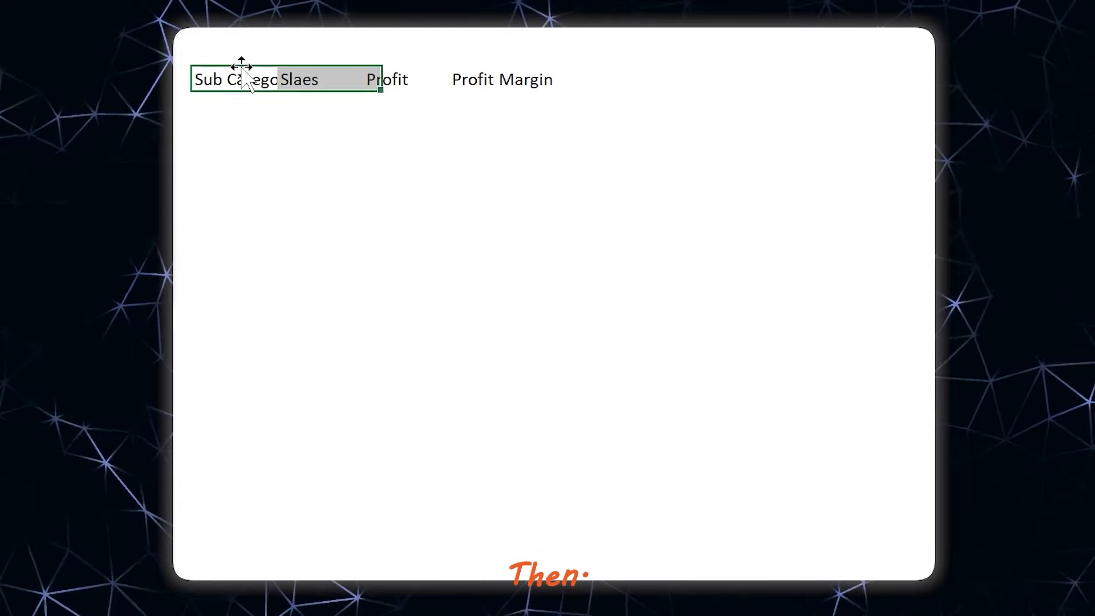
{"action": "key", "text": "ctrl+c"}
{"action": "key", "text": "Right"}
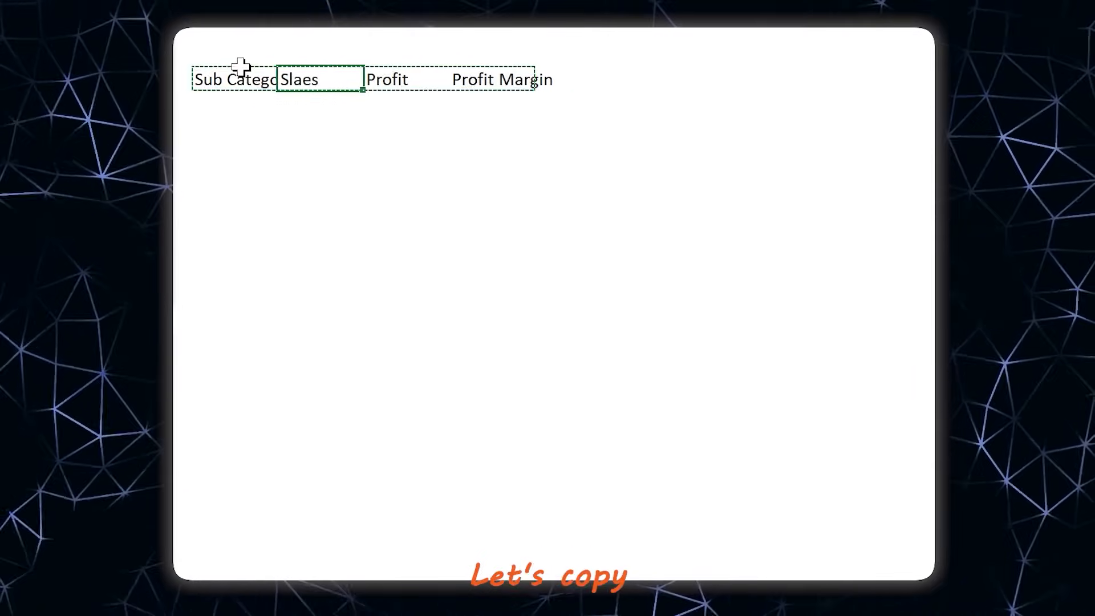
{"action": "key", "text": "ctrl+v"}
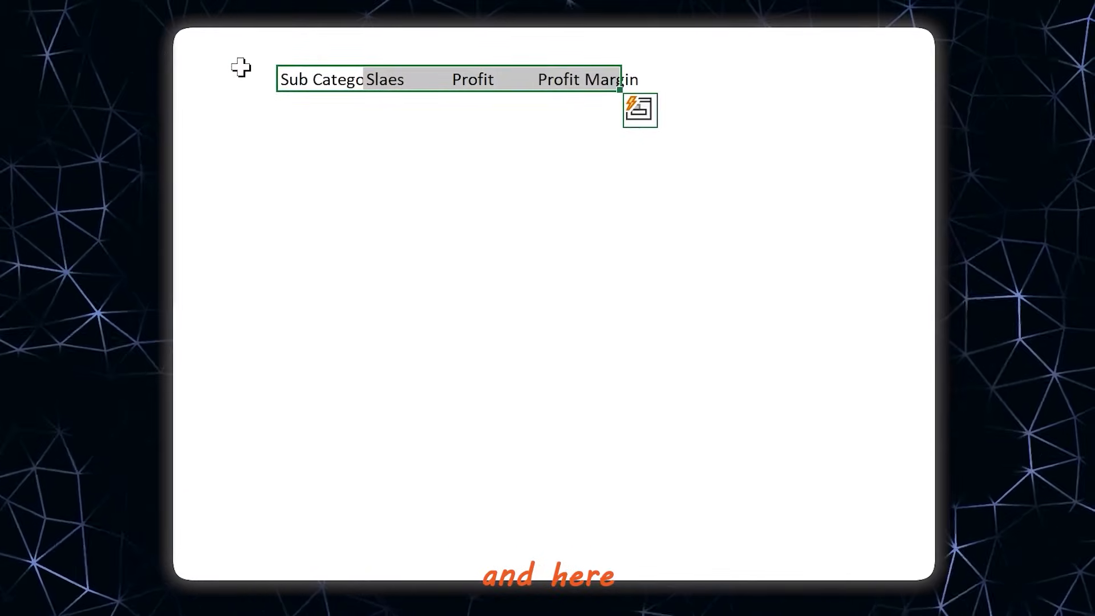
{"action": "left_click", "coordinate": [326, 154]}
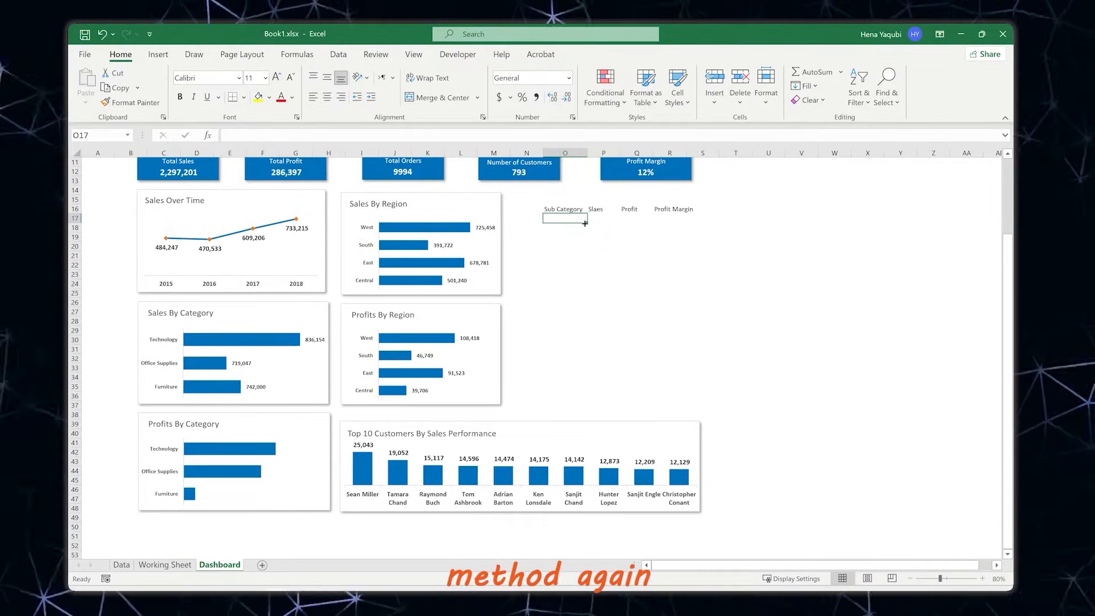
Link cell O17 to the Accessories cell D32 in the SubCategory table on the Working Sheet
{"action": "type", "text": "="}
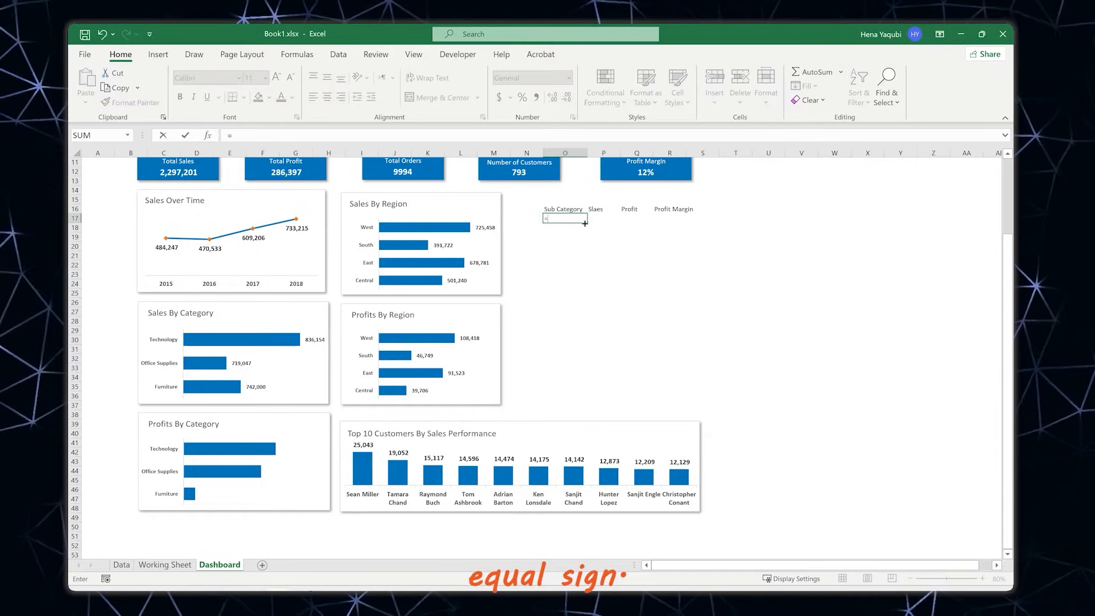
{"action": "left_click", "coordinate": [169, 565]}
{"action": "scroll", "coordinate": [147, 296], "scroll_direction": "down", "scroll_amount": 1}
{"action": "scroll", "coordinate": [146, 340], "scroll_direction": "up", "scroll_amount": 2}
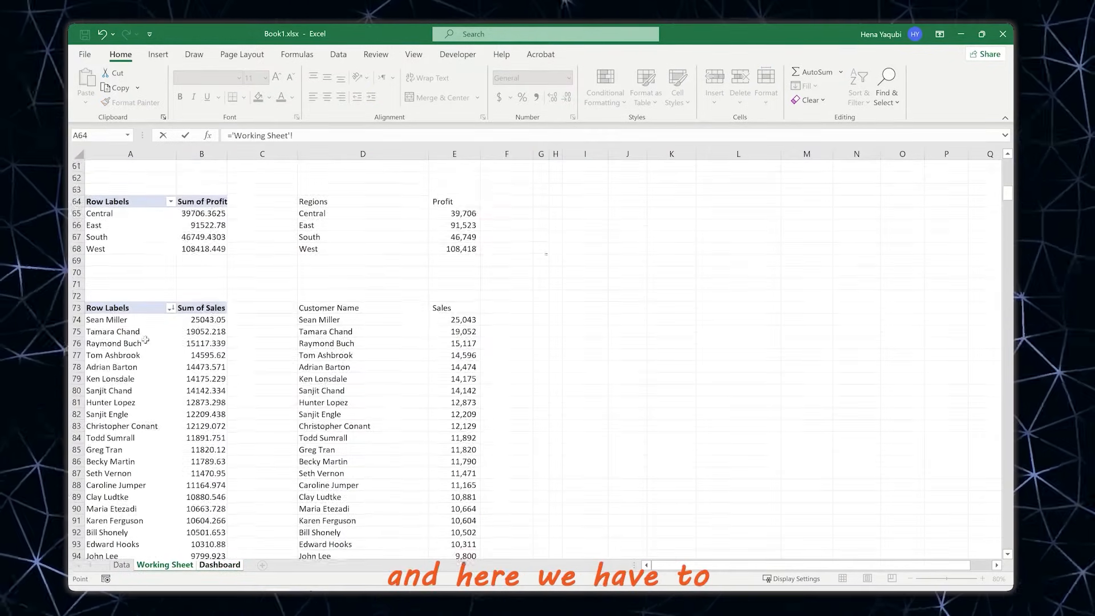
{"action": "scroll", "coordinate": [146, 340], "scroll_direction": "up", "scroll_amount": 13}
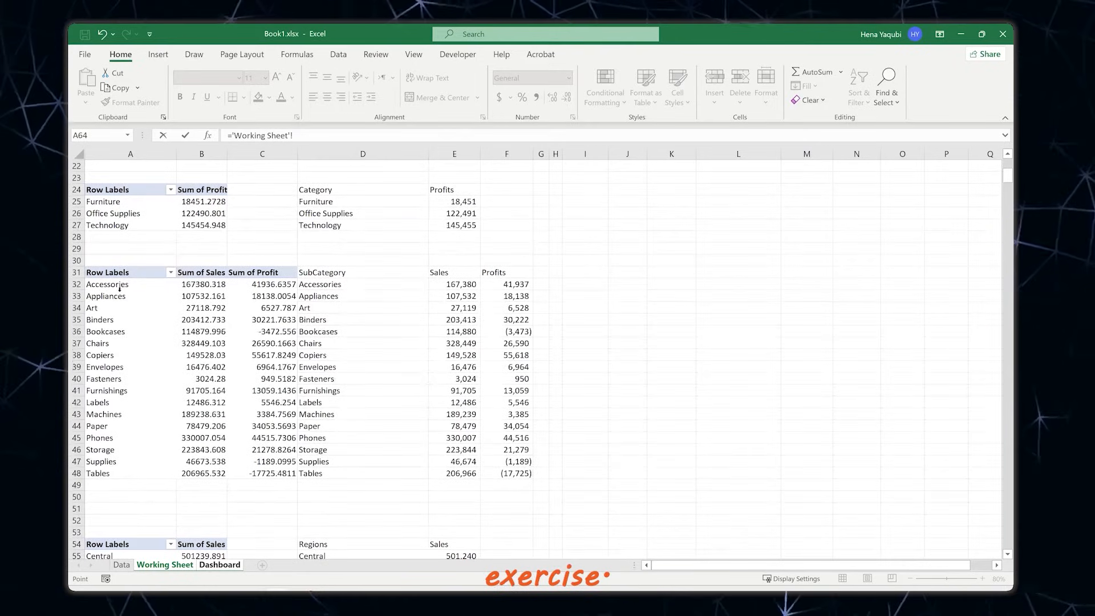
{"action": "left_click", "coordinate": [334, 284]}
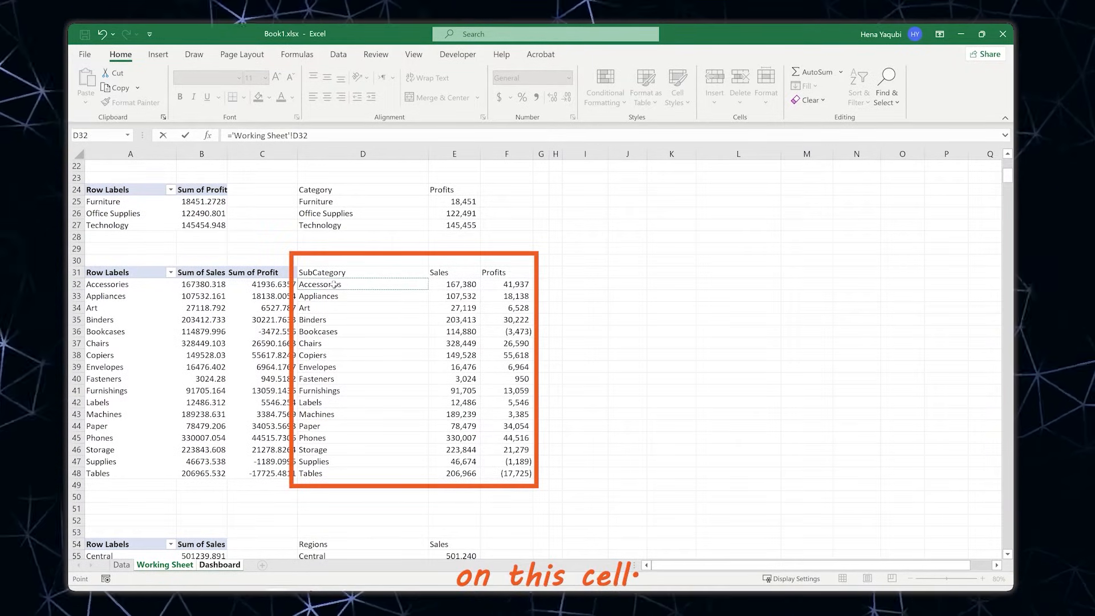
Fill the linked formula from O17 down to row 33 and across the Slaes and Profit columns
{"action": "key", "text": "ctrl+v"}
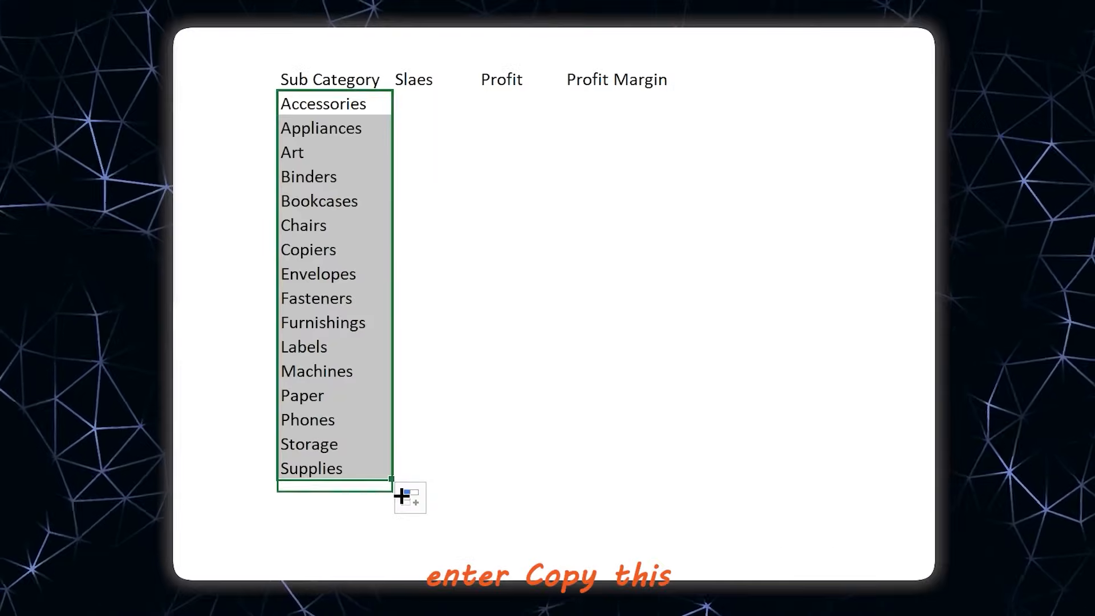
{"action": "mouse_move", "coordinate": [397, 501]}
{"action": "left_mouse_down"}
{"action": "mouse_move", "coordinate": [401, 536]}
{"action": "mouse_move", "coordinate": [397, 503]}
{"action": "left_mouse_up"}
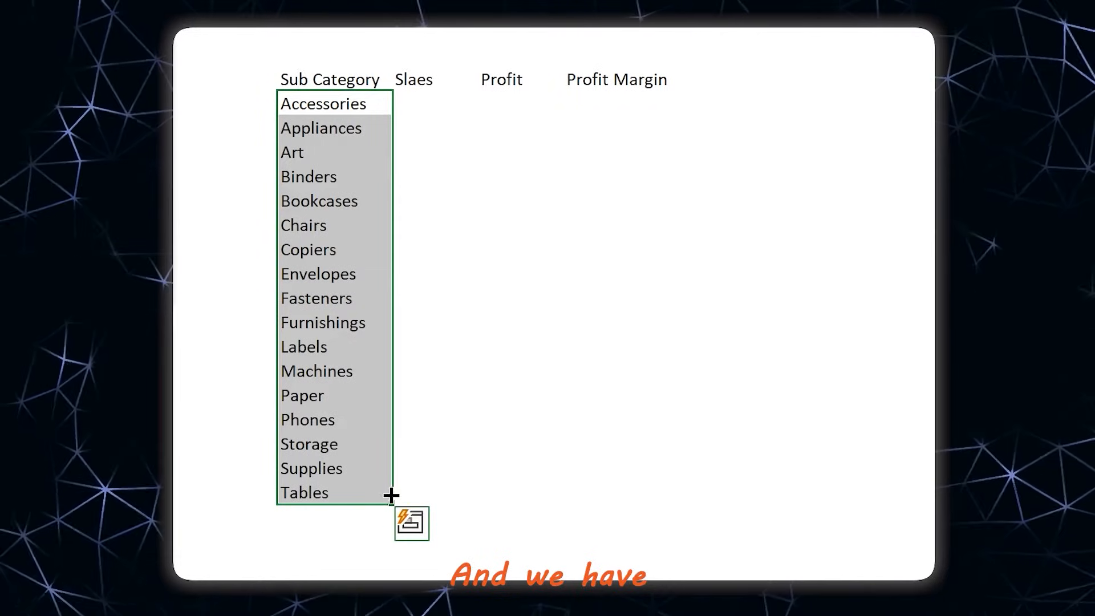
{"action": "left_click_drag", "start_coordinate": [398, 502], "coordinate": [554, 499]}
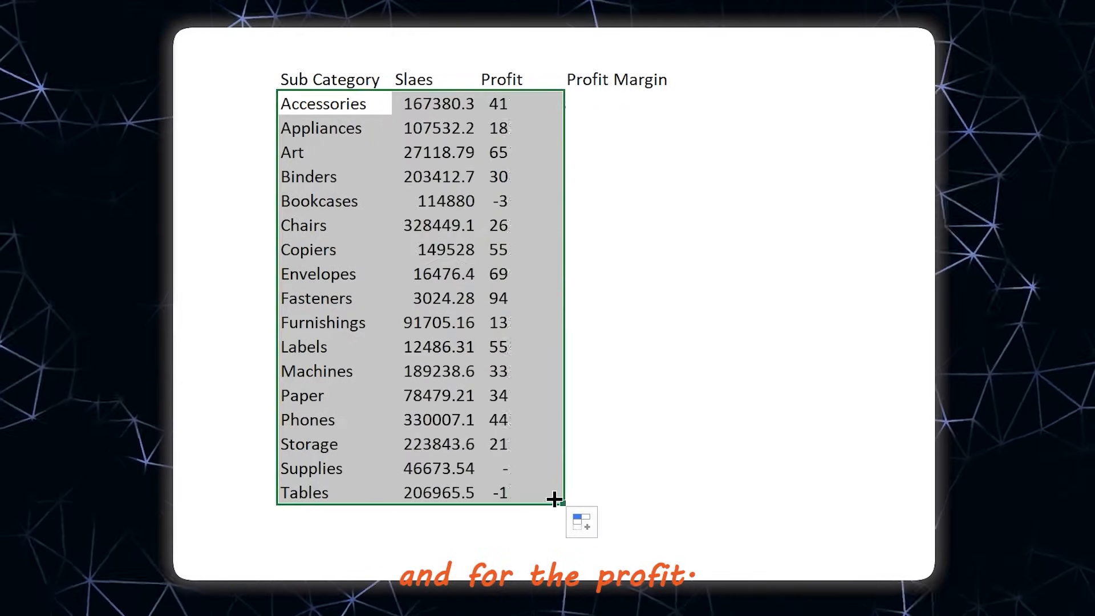
Format the sales and profit values in P17:Q33 with comma style and no decimal places
{"action": "left_click", "coordinate": [538, 106]}
{"action": "left_click_drag", "start_coordinate": [403, 105], "coordinate": [493, 473]}
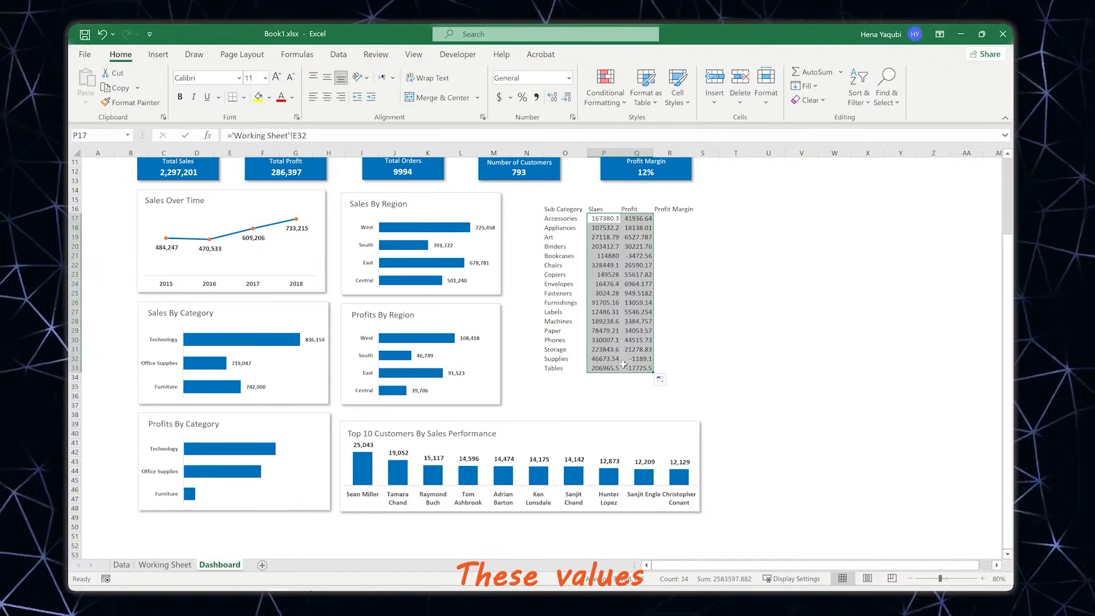
{"action": "left_click", "coordinate": [536, 97]}
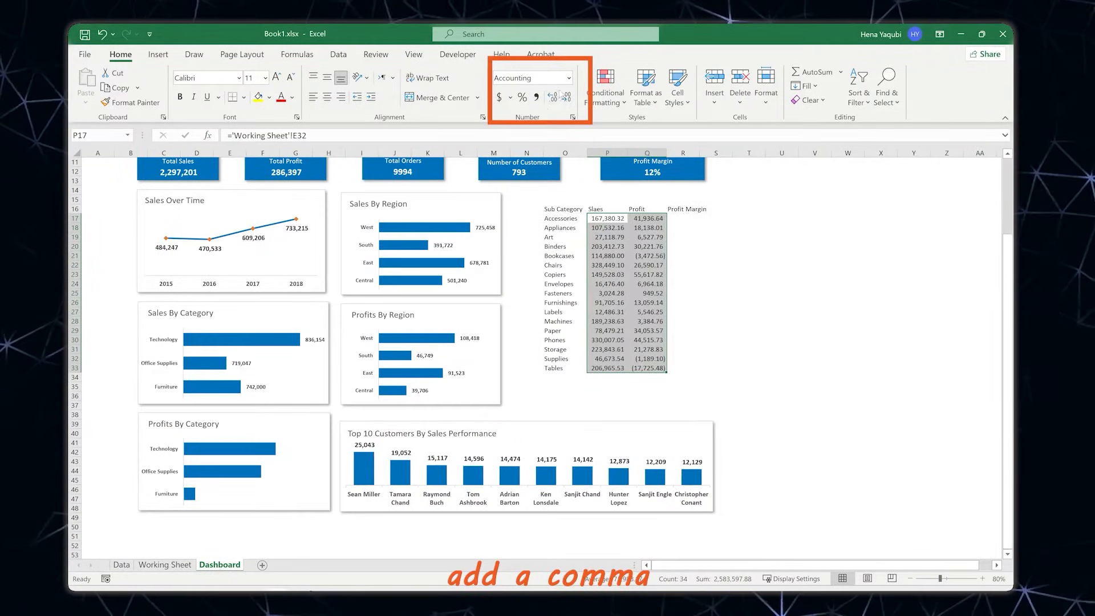
{"action": "left_click", "coordinate": [566, 97]}
{"action": "left_click", "coordinate": [566, 97]}
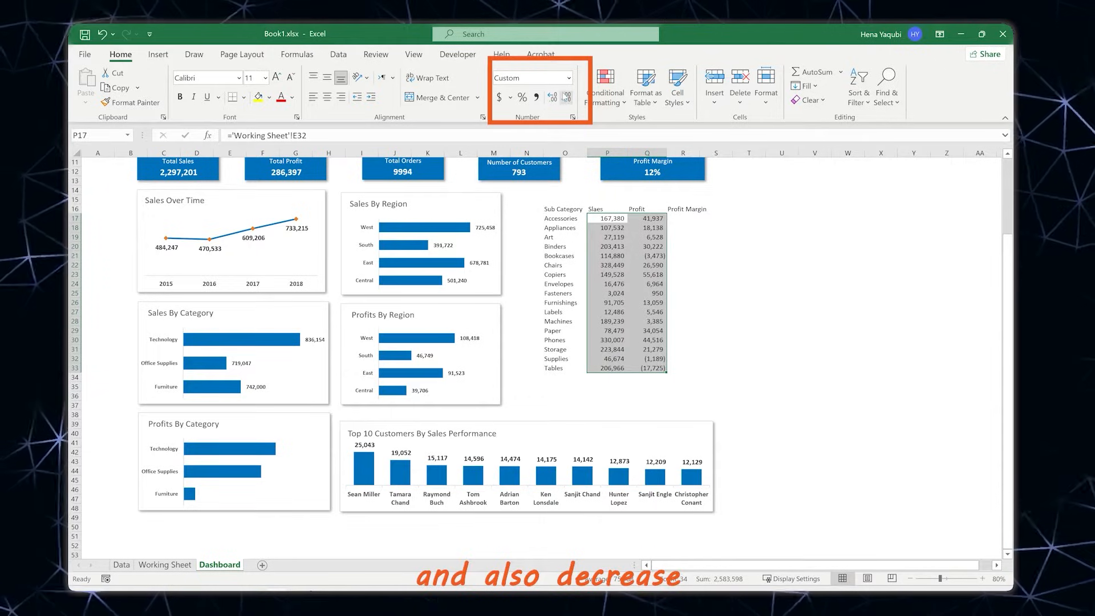
Calculate the Accessories profit margin in R17 with the formula =Q17/P17
{"action": "left_click", "coordinate": [696, 221]}
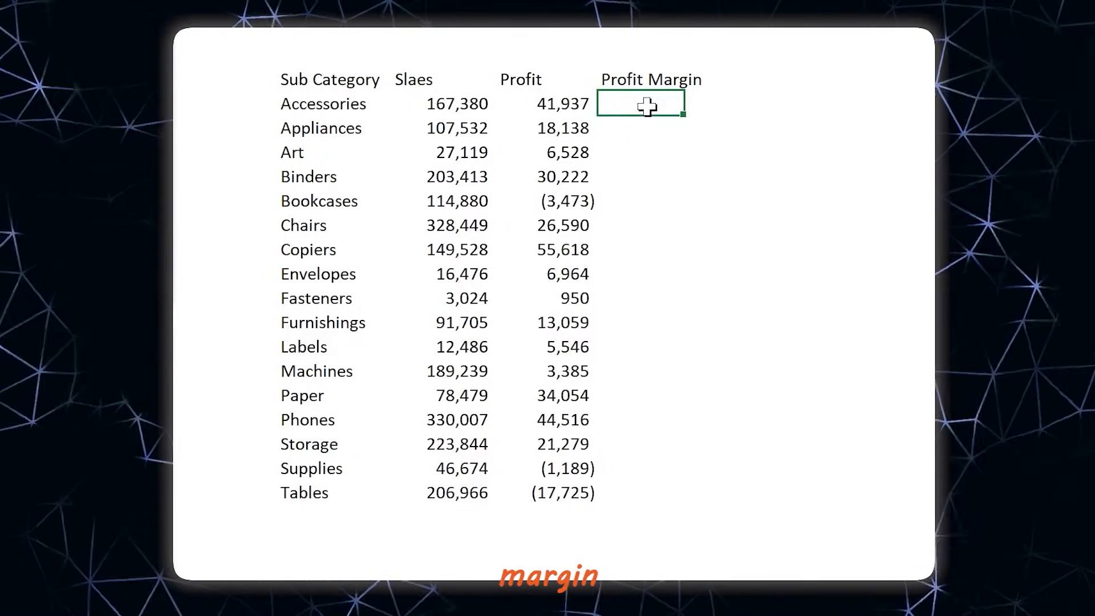
{"action": "type", "text": "="}
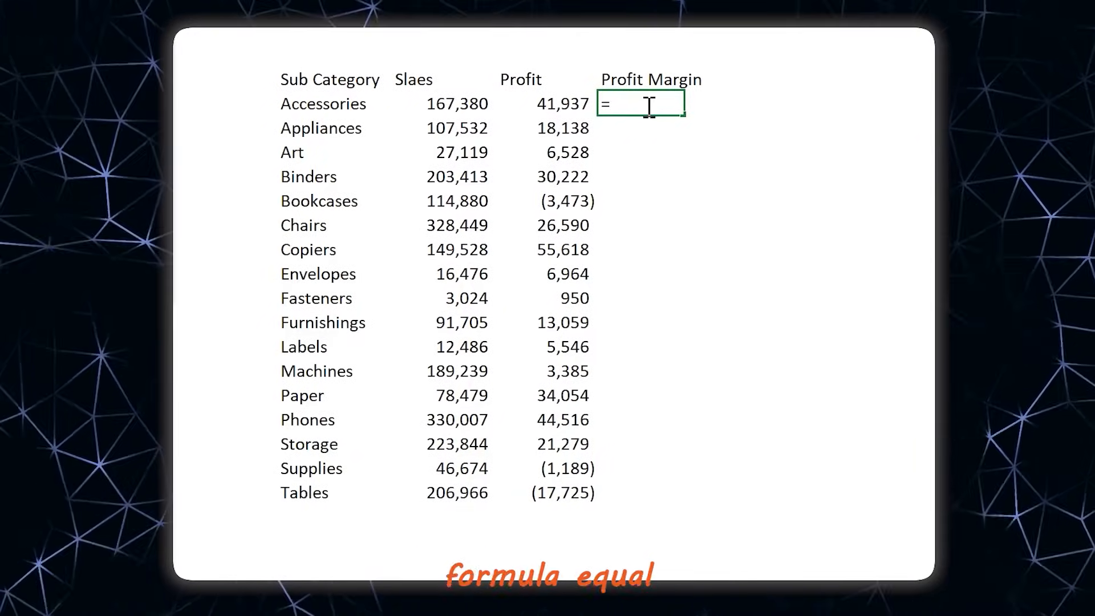
{"action": "left_click", "coordinate": [564, 104]}
{"action": "type", "text": "/"}
{"action": "left_click", "coordinate": [458, 104]}
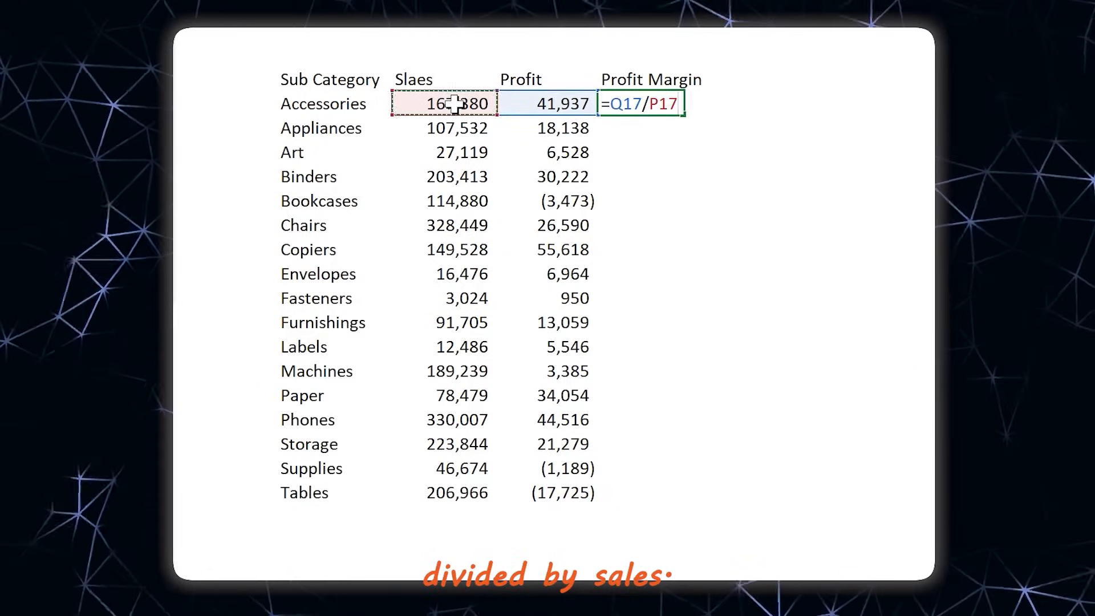
{"action": "key", "text": "Return"}
Format R17 as a percentage and fill the profit margin formula down to R33
{"action": "left_click", "coordinate": [644, 103]}
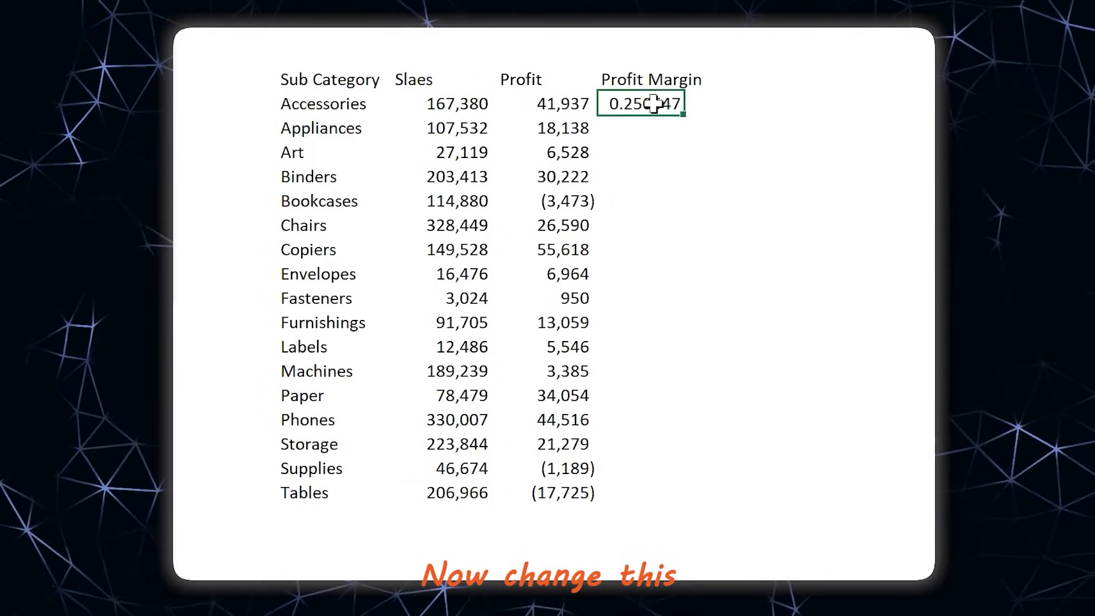
{"action": "key", "text": "ctrl+shift+5"}
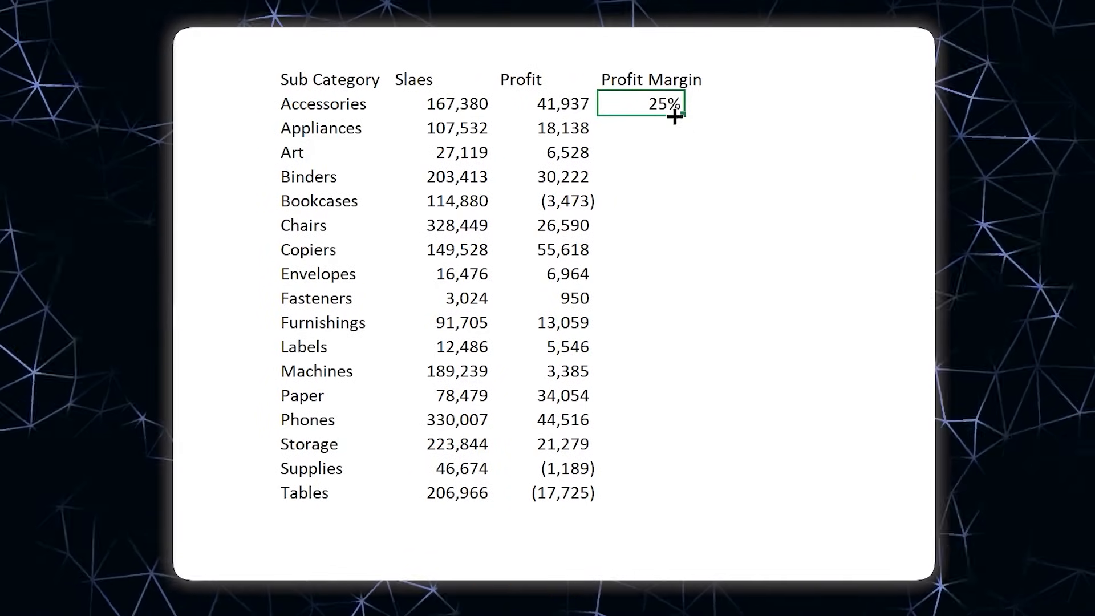
{"action": "left_click_drag", "start_coordinate": [683, 114], "coordinate": [713, 499]}
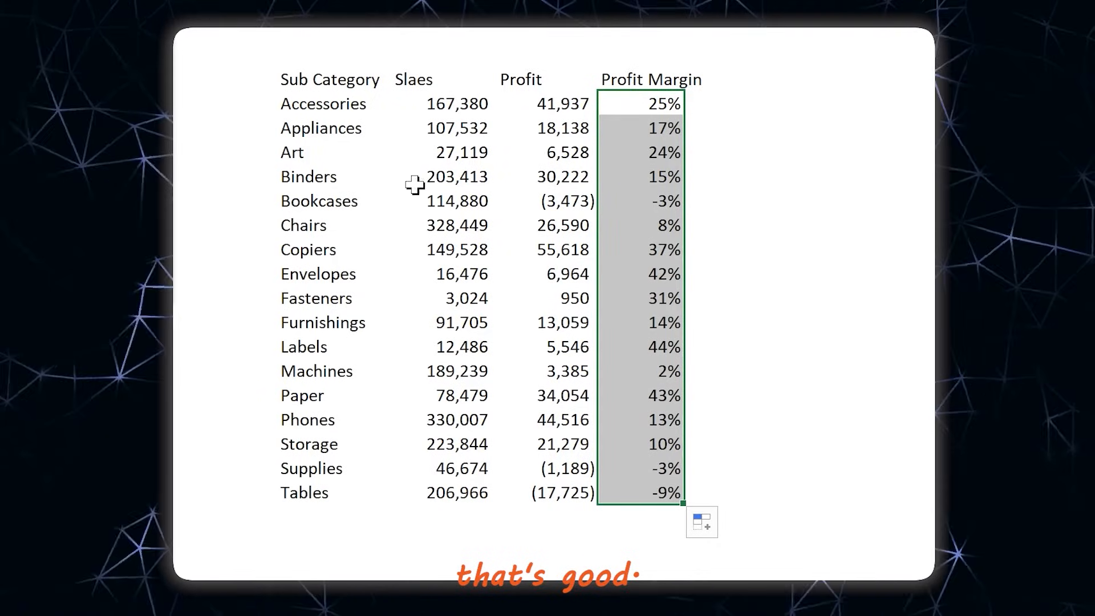
Make the headers in O16:R16 bold with the recent blue font color and center Slaes, Profit and Profit Margin
{"action": "left_click_drag", "start_coordinate": [293, 79], "coordinate": [624, 79]}
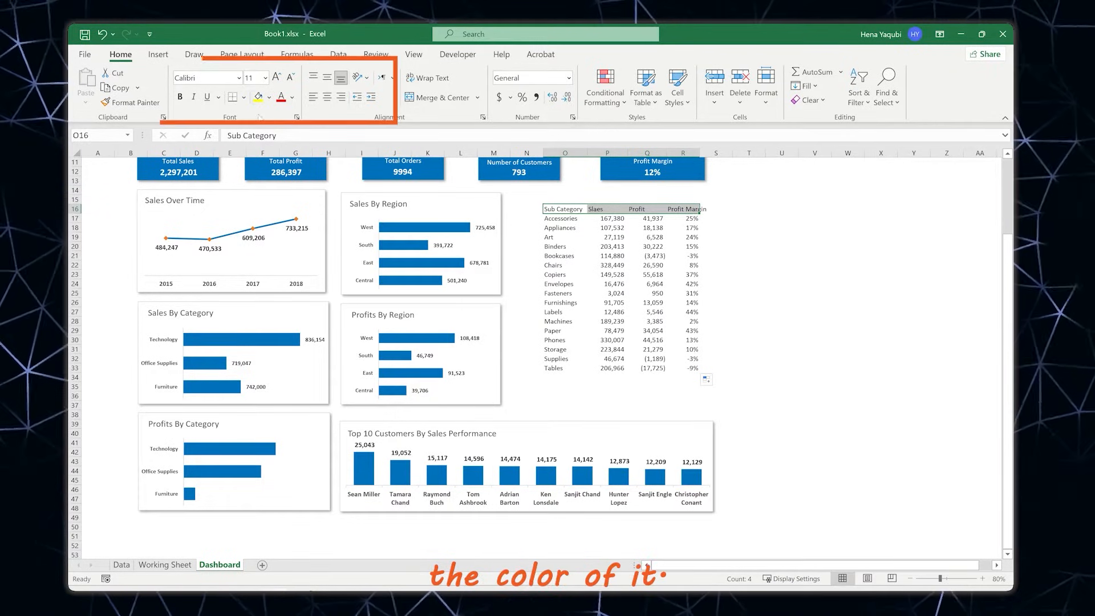
{"action": "left_click", "coordinate": [292, 98]}
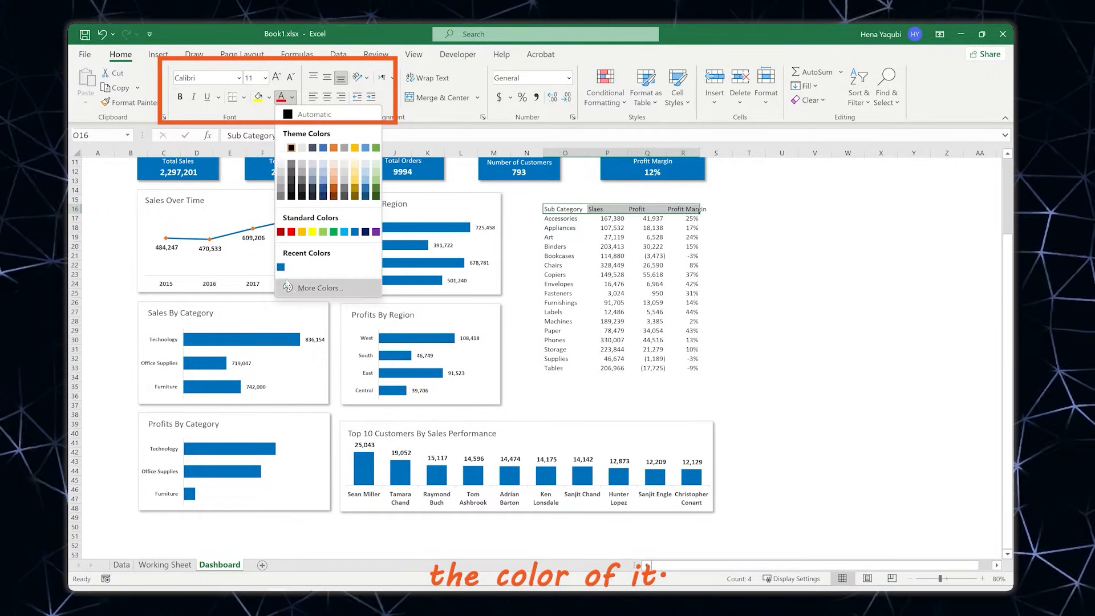
{"action": "left_click", "coordinate": [281, 267]}
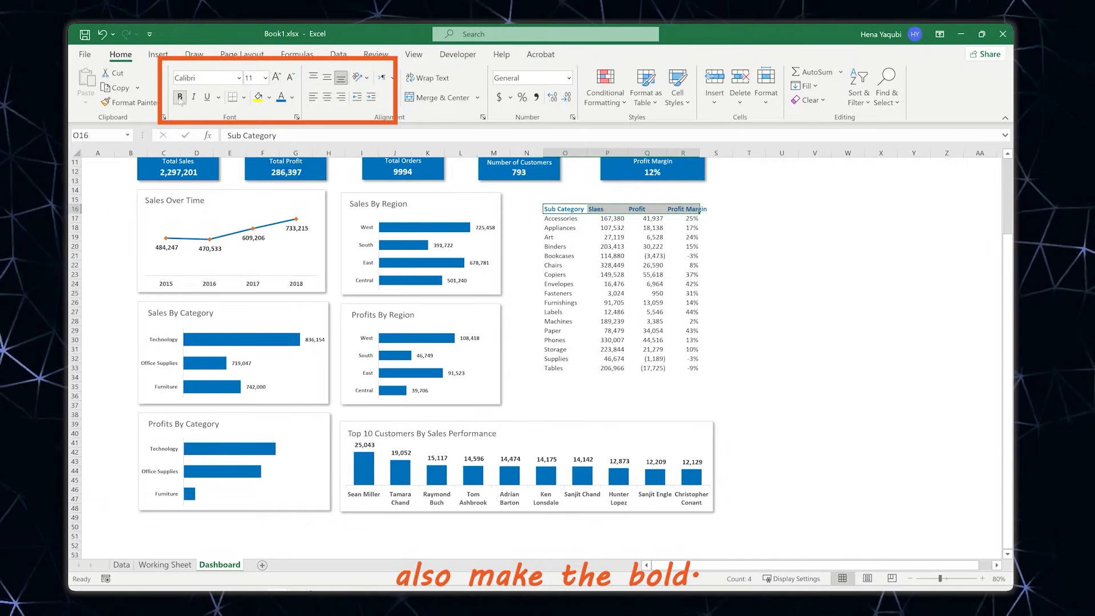
{"action": "left_click", "coordinate": [606, 227]}
{"action": "left_click_drag", "start_coordinate": [606, 210], "coordinate": [696, 213]}
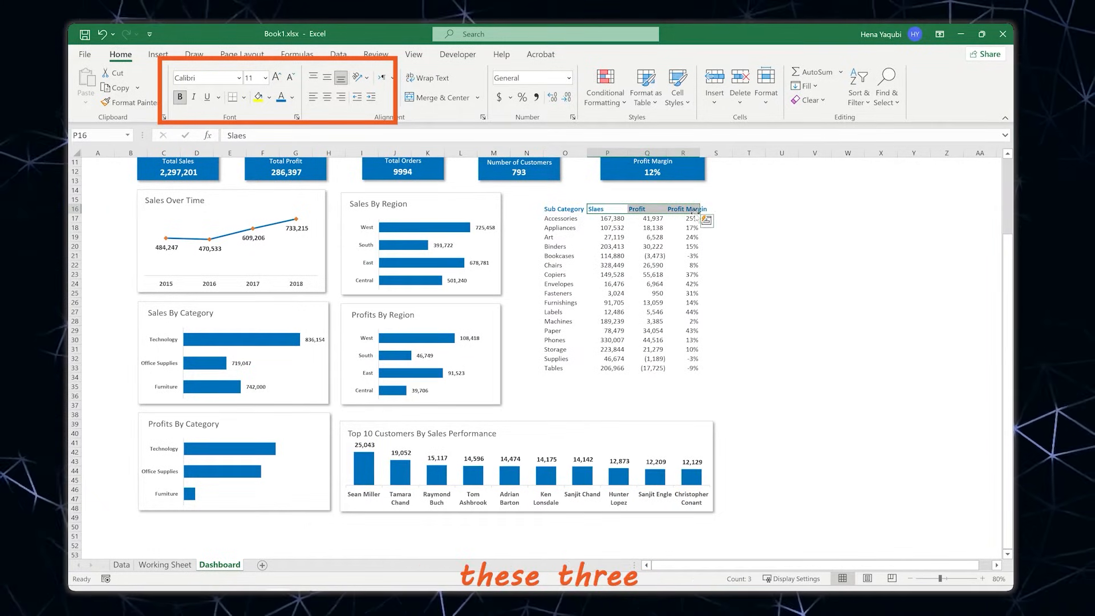
{"action": "left_click", "coordinate": [328, 98]}
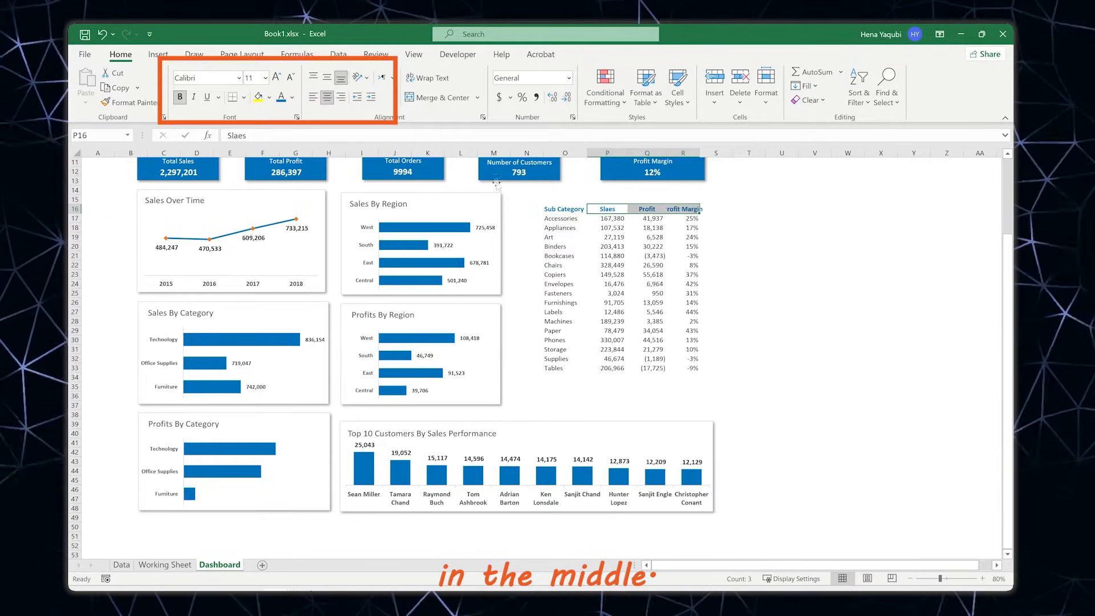
Widen column R so the full Profit Margin header fits in its cell
{"action": "left_click", "coordinate": [676, 238]}
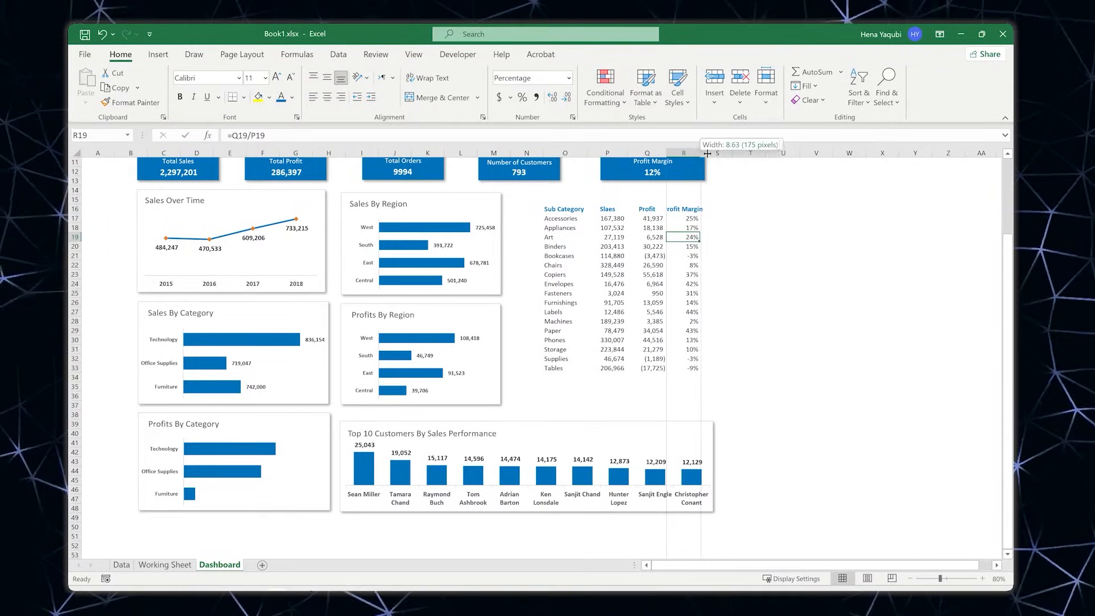
{"action": "left_click_drag", "start_coordinate": [699, 153], "coordinate": [707, 154]}
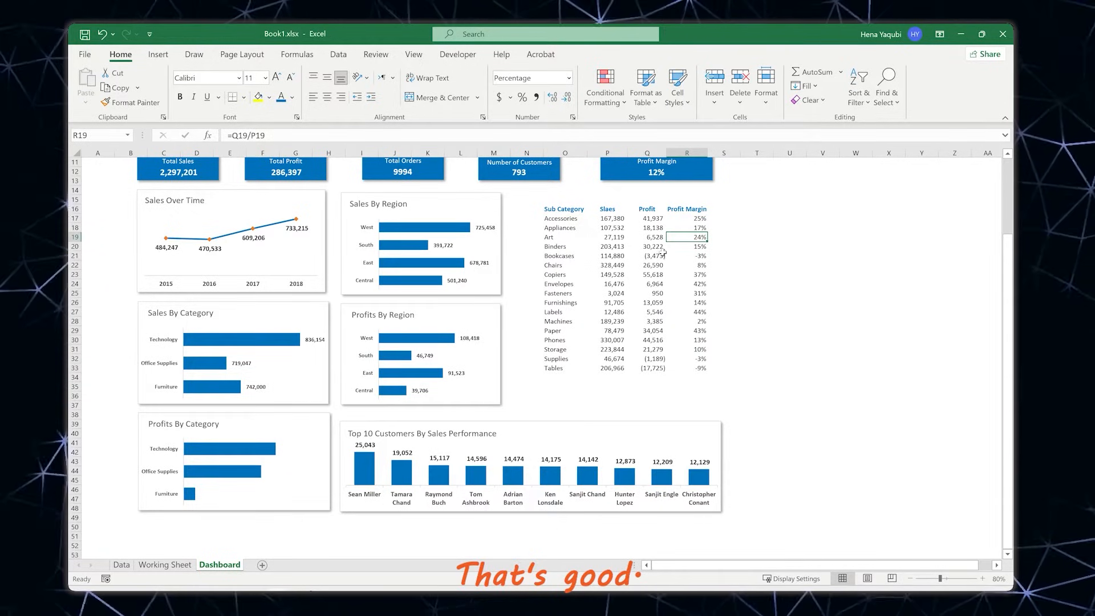
{"action": "left_click", "coordinate": [696, 284]}
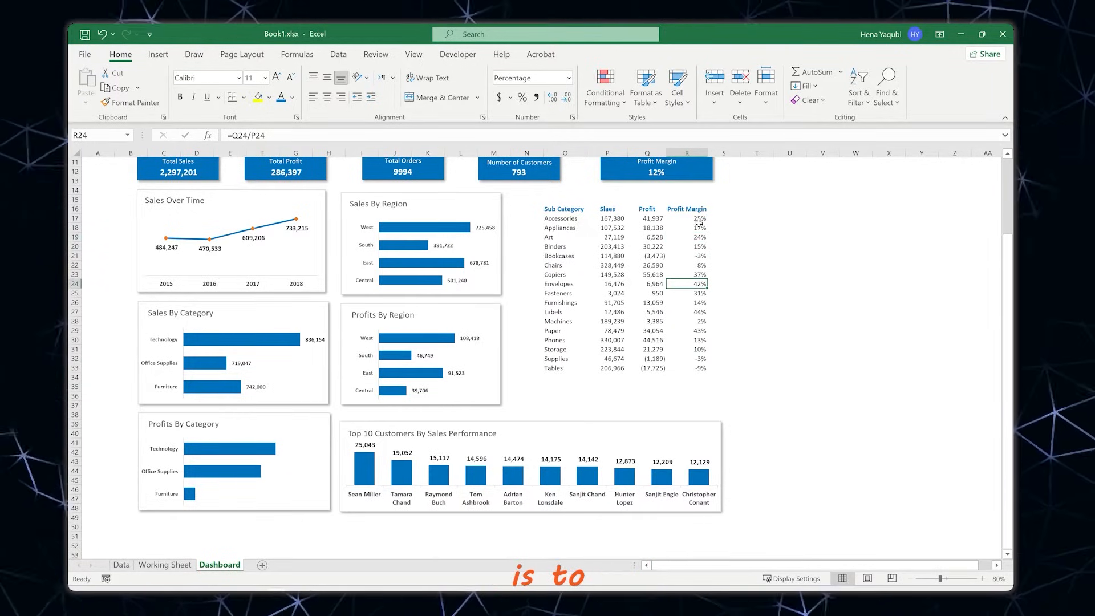
Apply the custom number format 0.0%;[Red](0.0)% to the profit margins in R17:R33
{"action": "left_click_drag", "start_coordinate": [703, 217], "coordinate": [699, 364]}
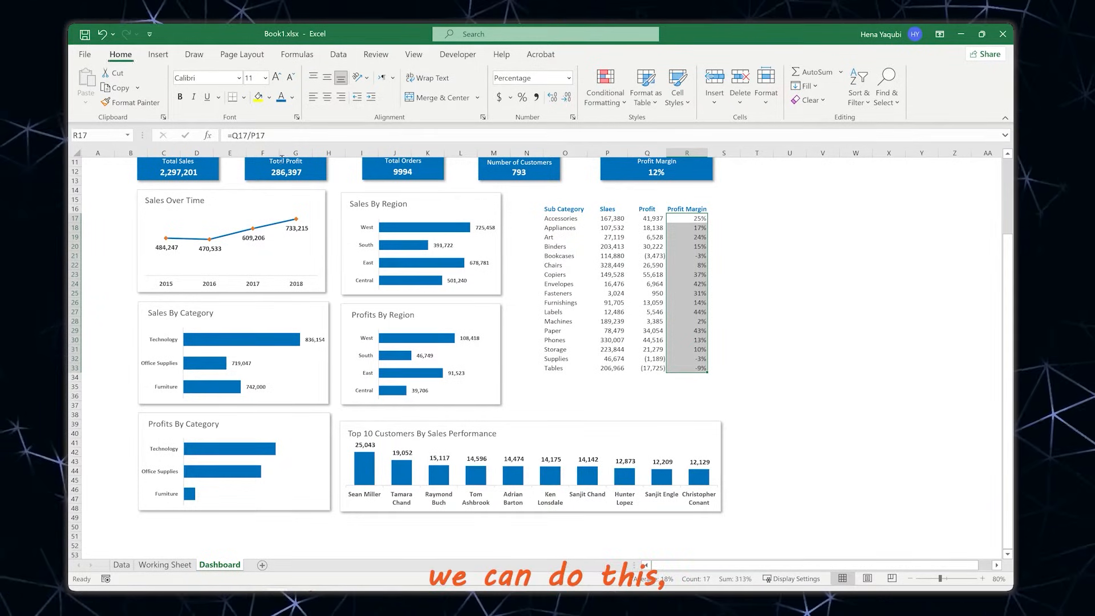
{"action": "left_click", "coordinate": [568, 78]}
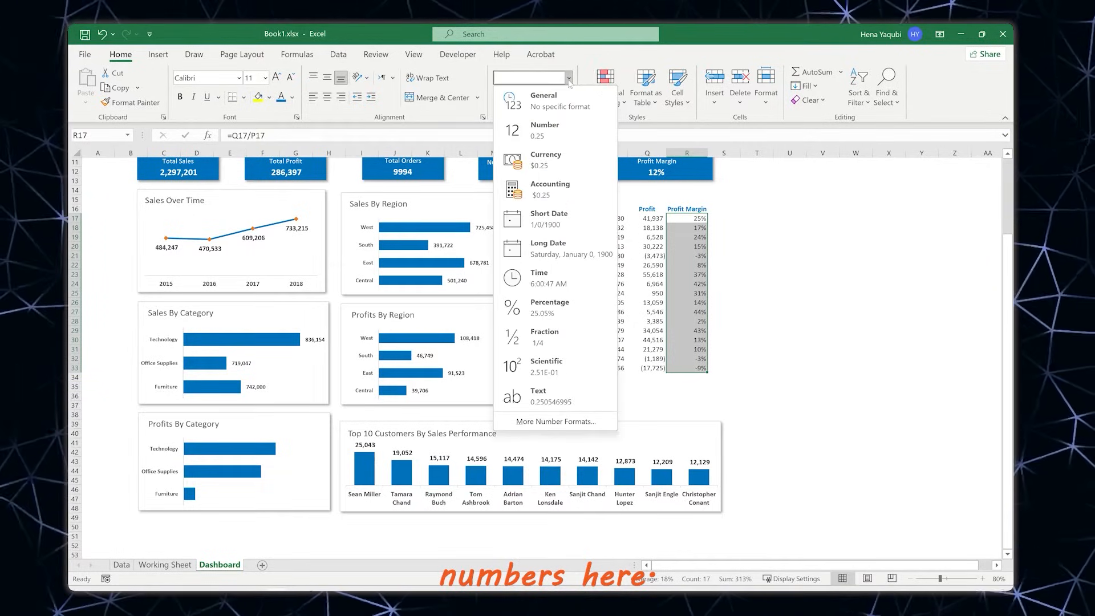
{"action": "left_click", "coordinate": [556, 421]}
{"action": "left_click", "coordinate": [324, 295]}
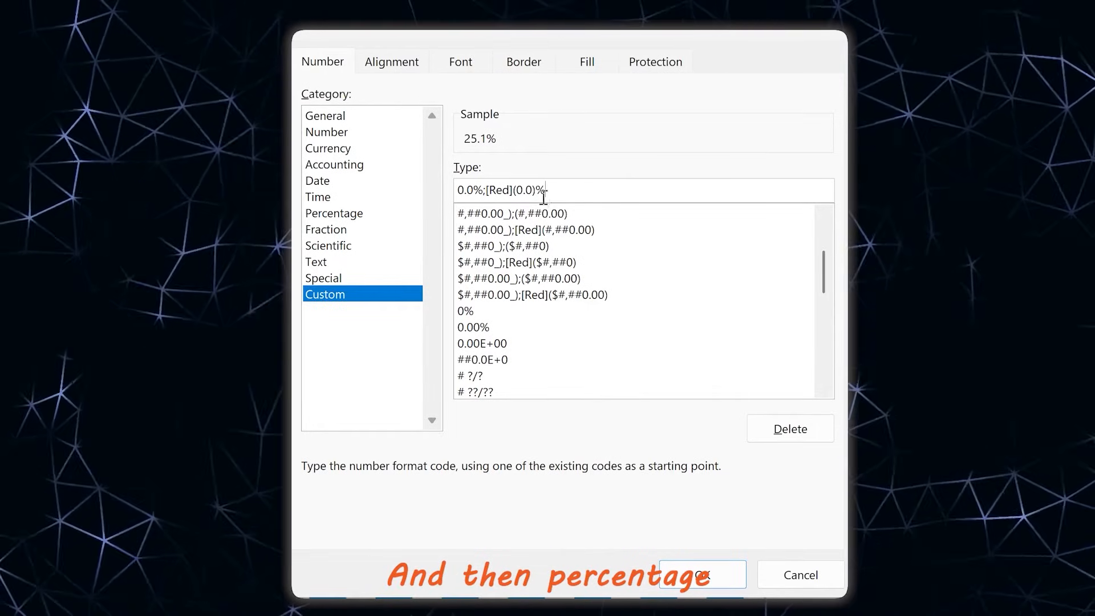
{"action": "left_click", "coordinate": [728, 574]}
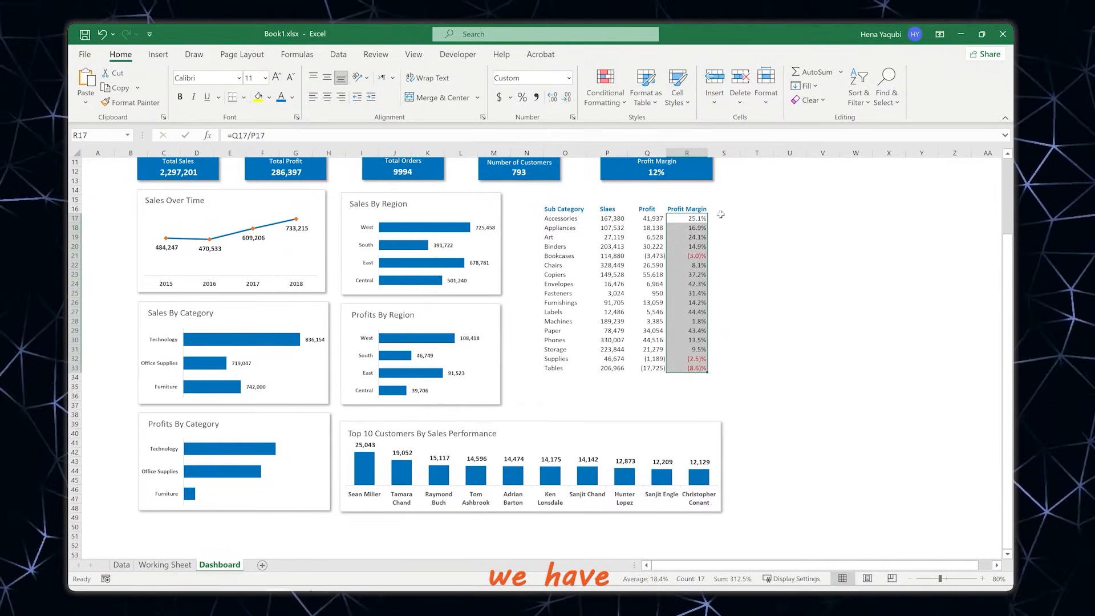
Make the profit margin values in R17:R33 bold
{"action": "left_click", "coordinate": [179, 96]}
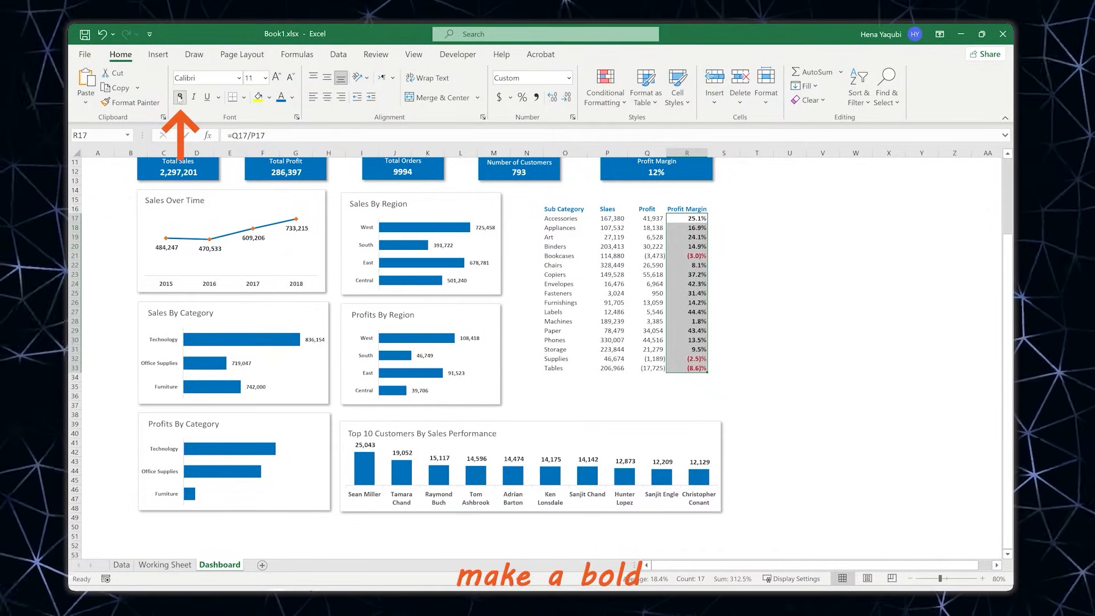
{"action": "left_click", "coordinate": [626, 293]}
{"action": "left_click", "coordinate": [687, 368]}
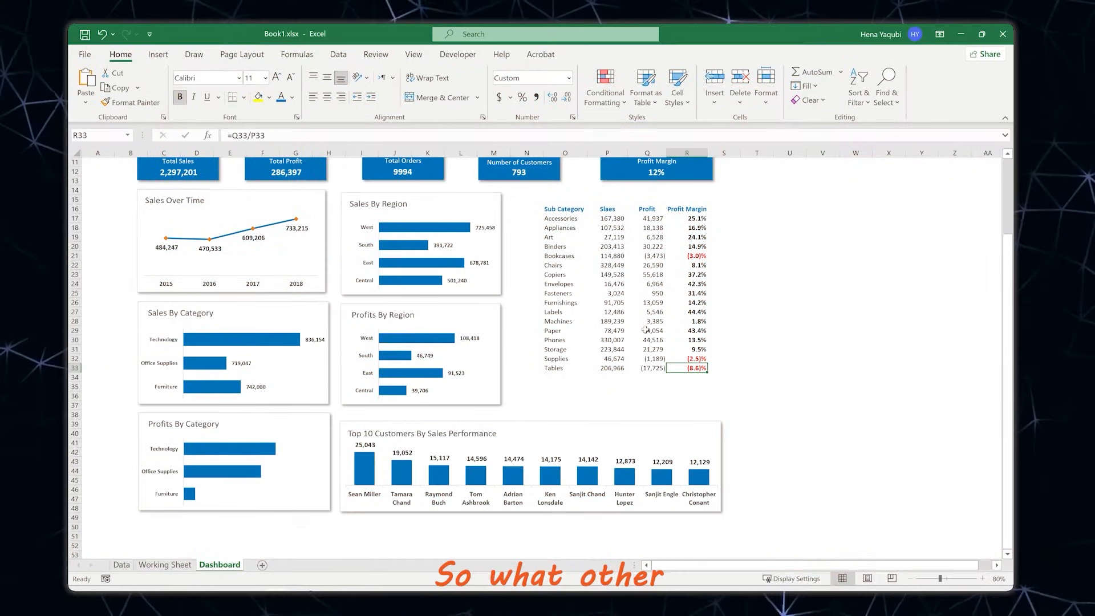
Insert Category and Segment slicers for the yearly sales pivot table on the Working Sheet
{"action": "scroll", "coordinate": [647, 321], "scroll_direction": "up", "scroll_amount": 1}
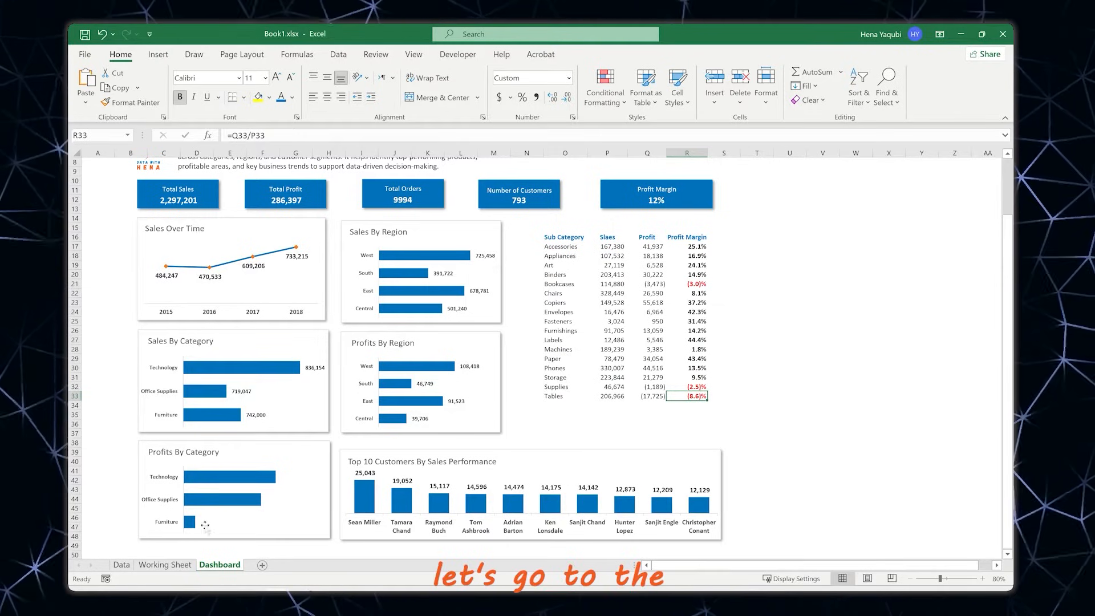
{"action": "left_click", "coordinate": [156, 566]}
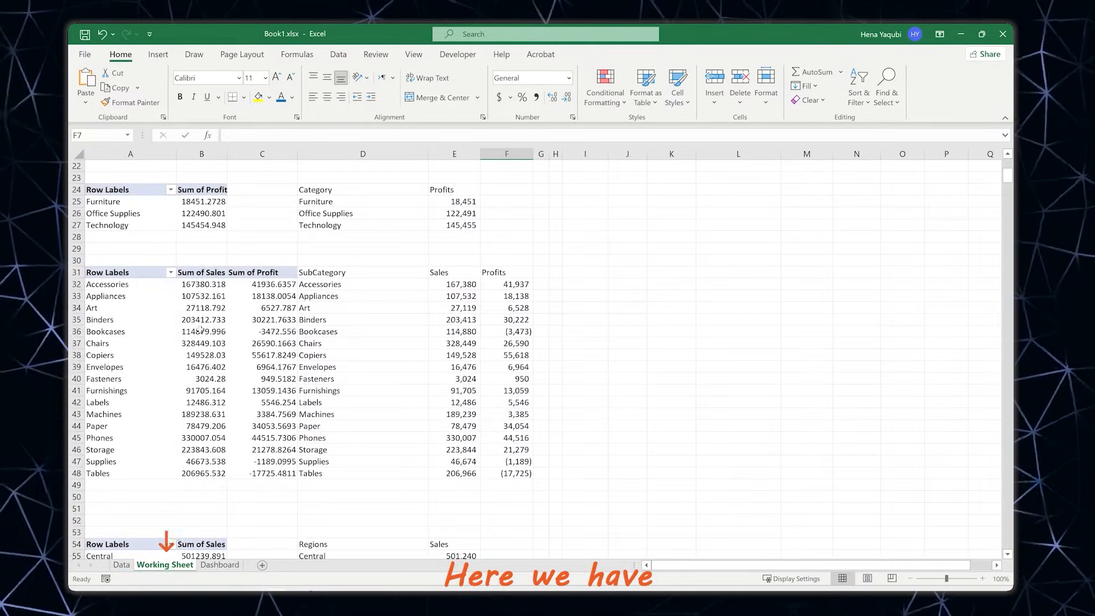
{"action": "scroll", "coordinate": [201, 329], "scroll_direction": "up", "scroll_amount": 7}
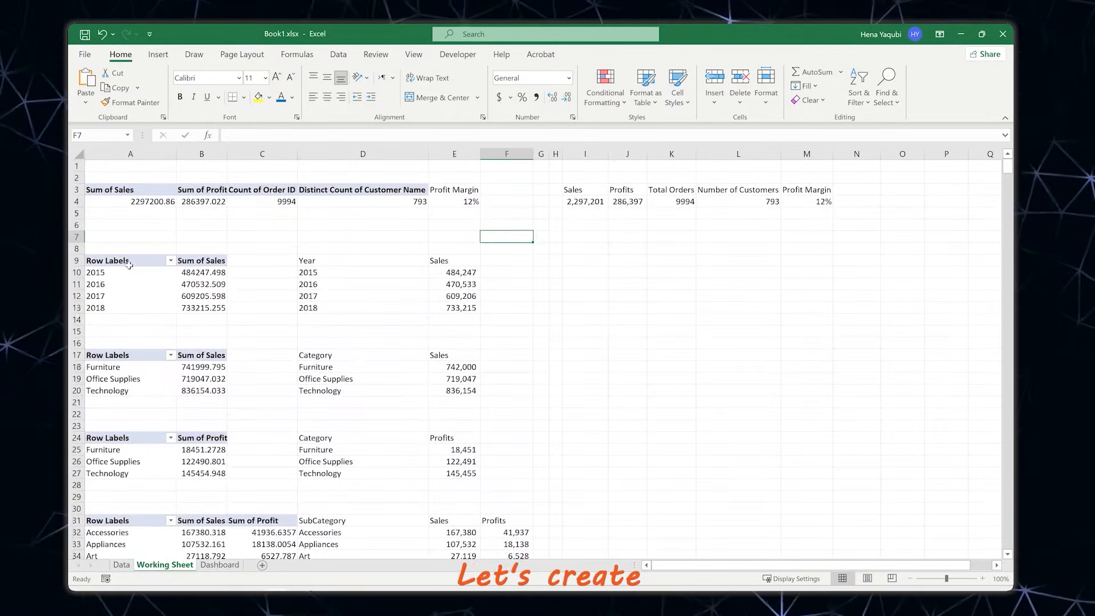
{"action": "left_click", "coordinate": [151, 272]}
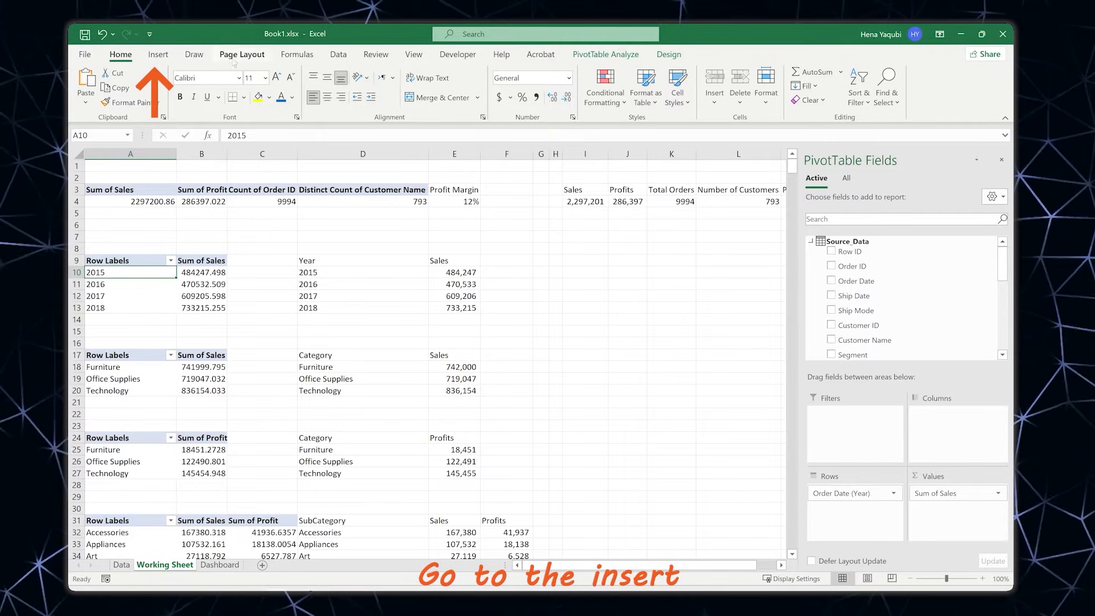
{"action": "left_click", "coordinate": [158, 54]}
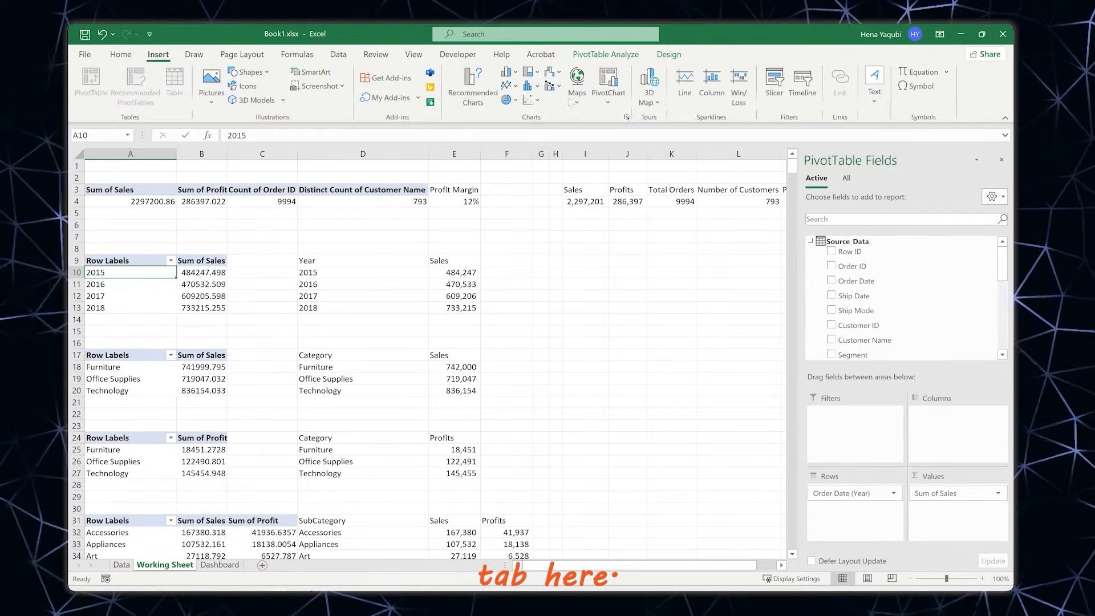
{"action": "left_click", "coordinate": [774, 83]}
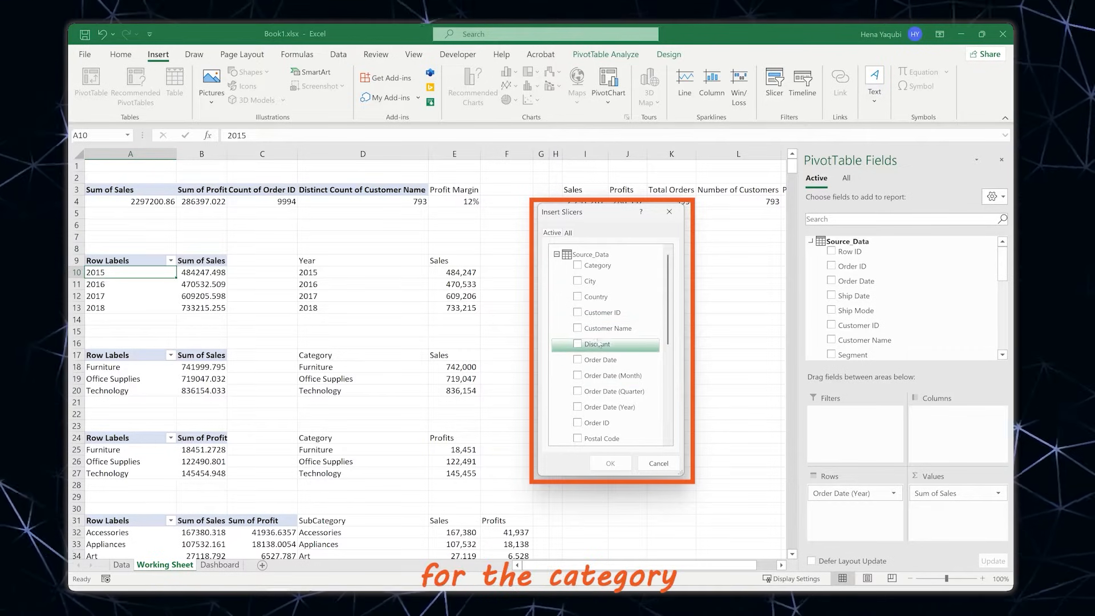
{"action": "left_click", "coordinate": [578, 266]}
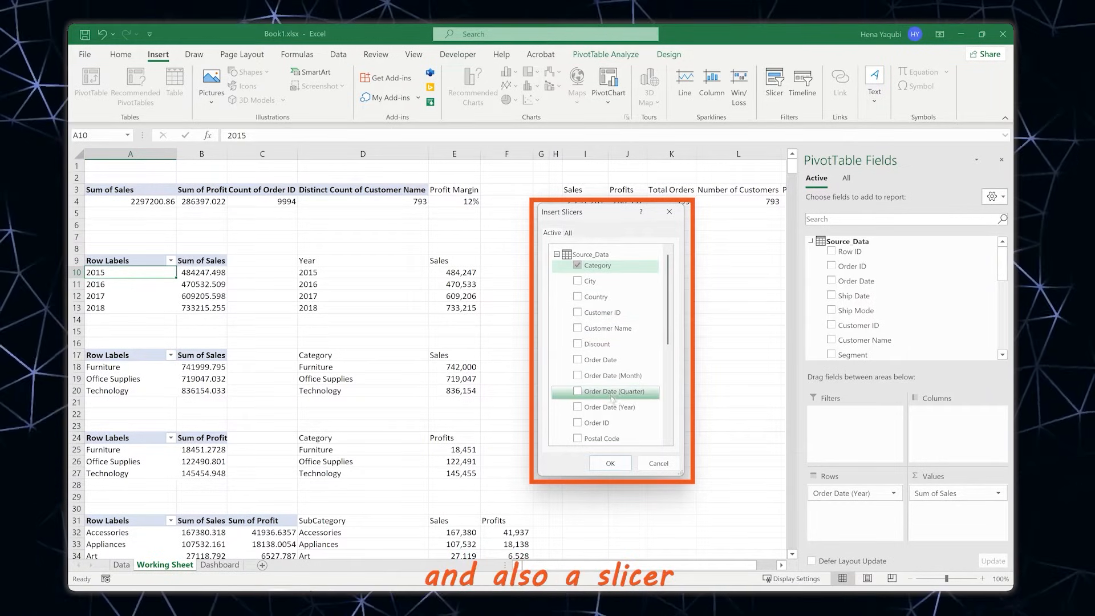
{"action": "scroll", "coordinate": [613, 368], "scroll_direction": "down", "scroll_amount": 1}
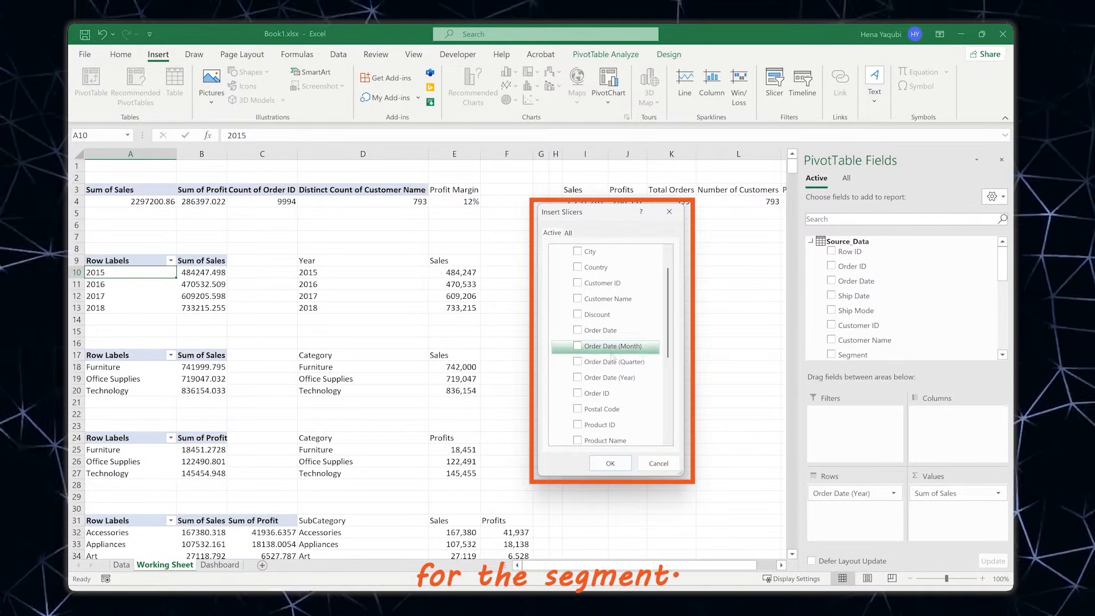
{"action": "scroll", "coordinate": [623, 336], "scroll_direction": "down", "scroll_amount": 3}
{"action": "scroll", "coordinate": [624, 335], "scroll_direction": "down", "scroll_amount": 2}
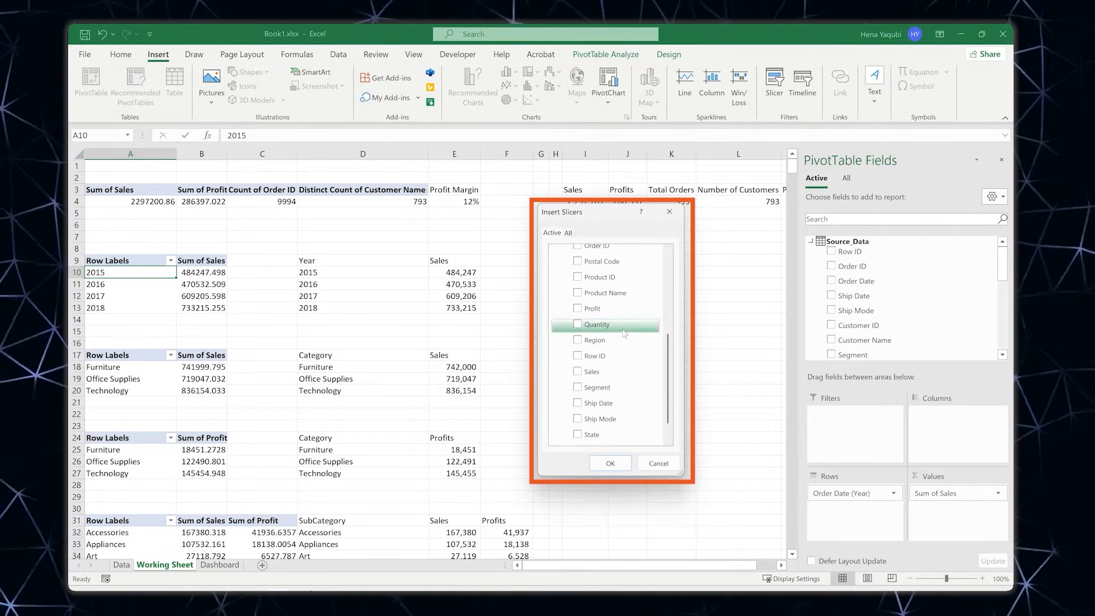
{"action": "left_click", "coordinate": [578, 388]}
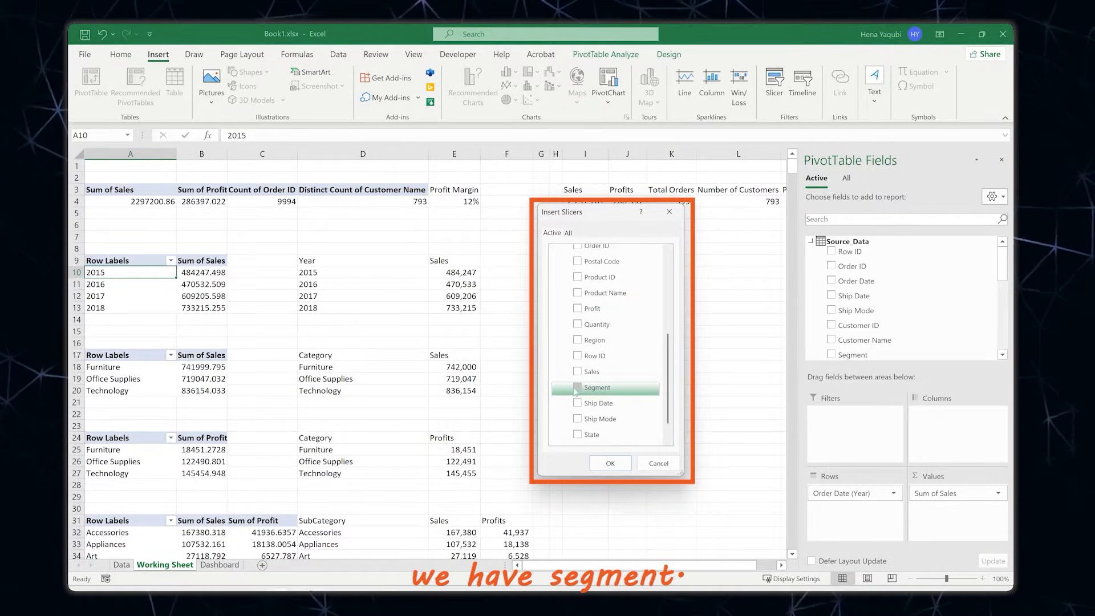
{"action": "left_click", "coordinate": [610, 463]}
Move the Category slicer to the Dashboard sheet and place it beside the sub-category table
{"action": "key", "text": "ctrl+x"}
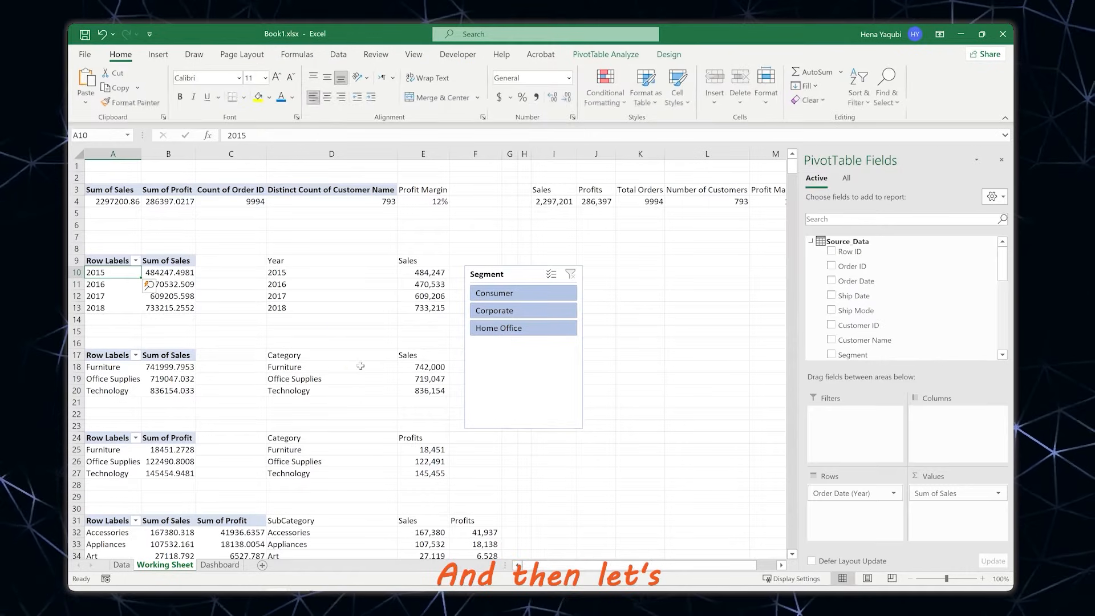
{"action": "left_click", "coordinate": [233, 565]}
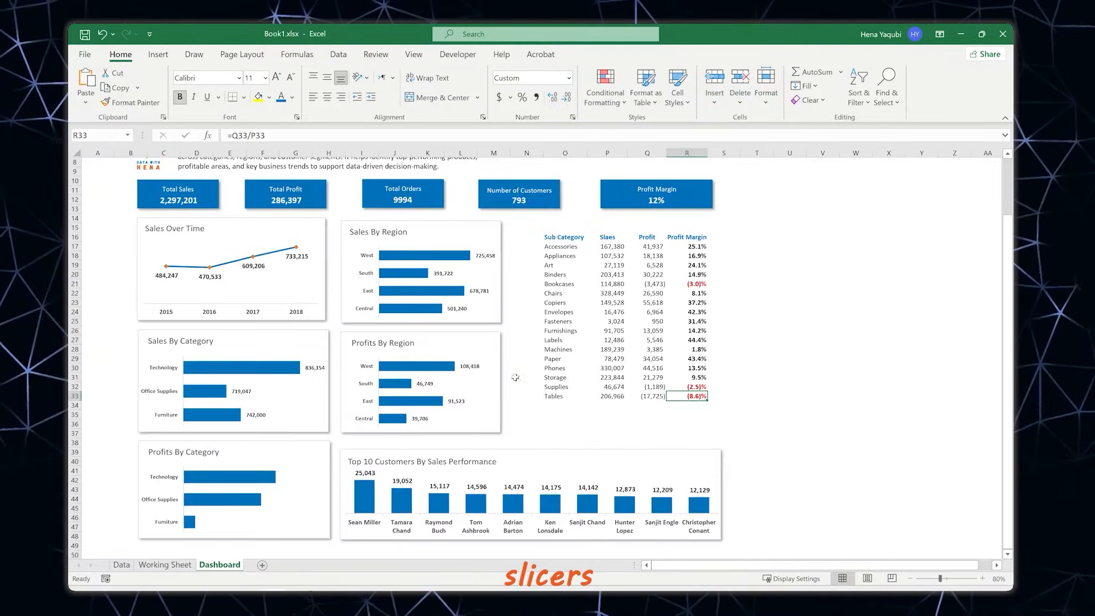
{"action": "key", "text": "ctrl+v"}
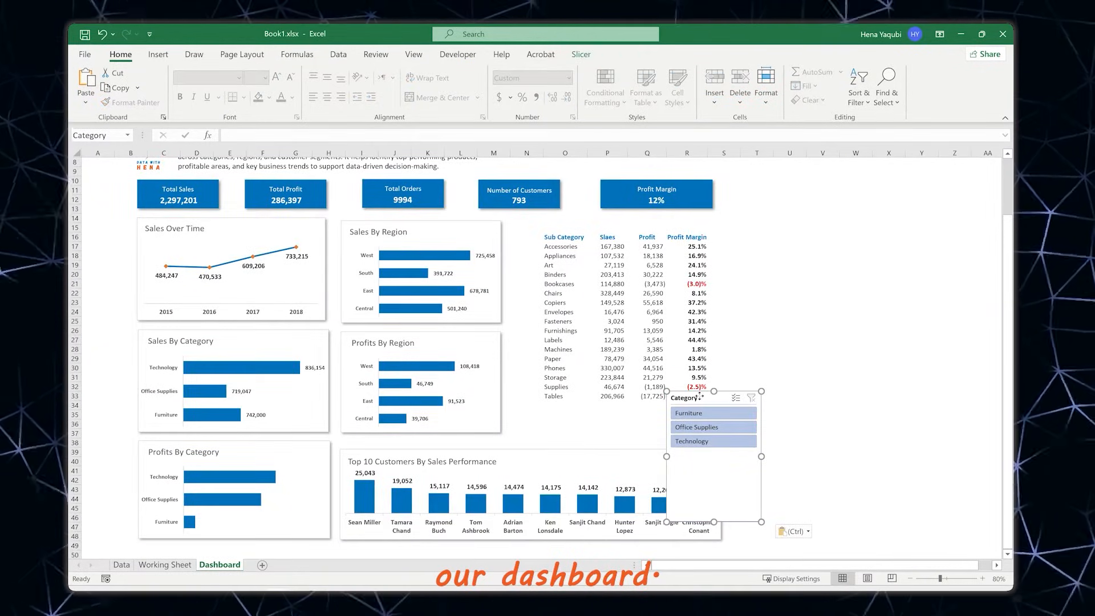
{"action": "left_click_drag", "start_coordinate": [700, 395], "coordinate": [761, 223]}
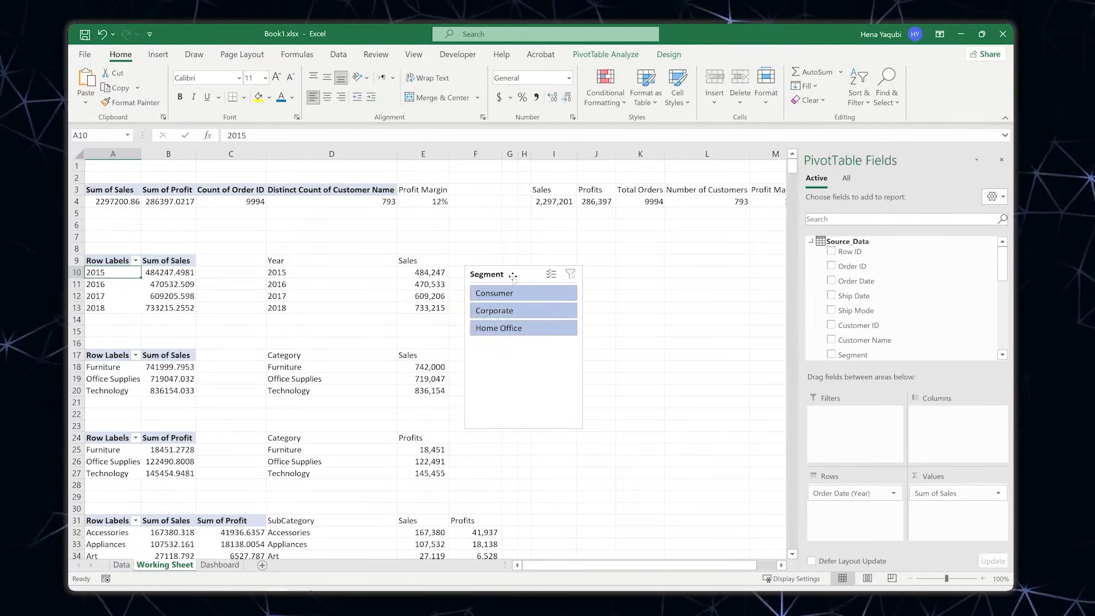
Move the Segment slicer from the Working Sheet to the Dashboard and place it beside the Category slicer
{"action": "left_click", "coordinate": [512, 276]}
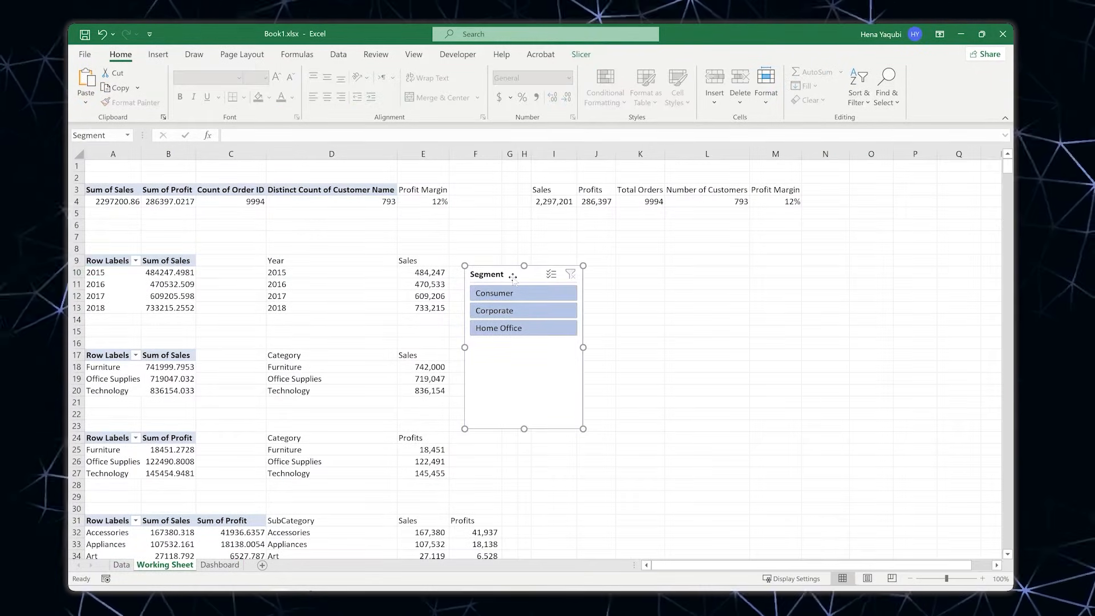
{"action": "key", "text": "ctrl+x"}
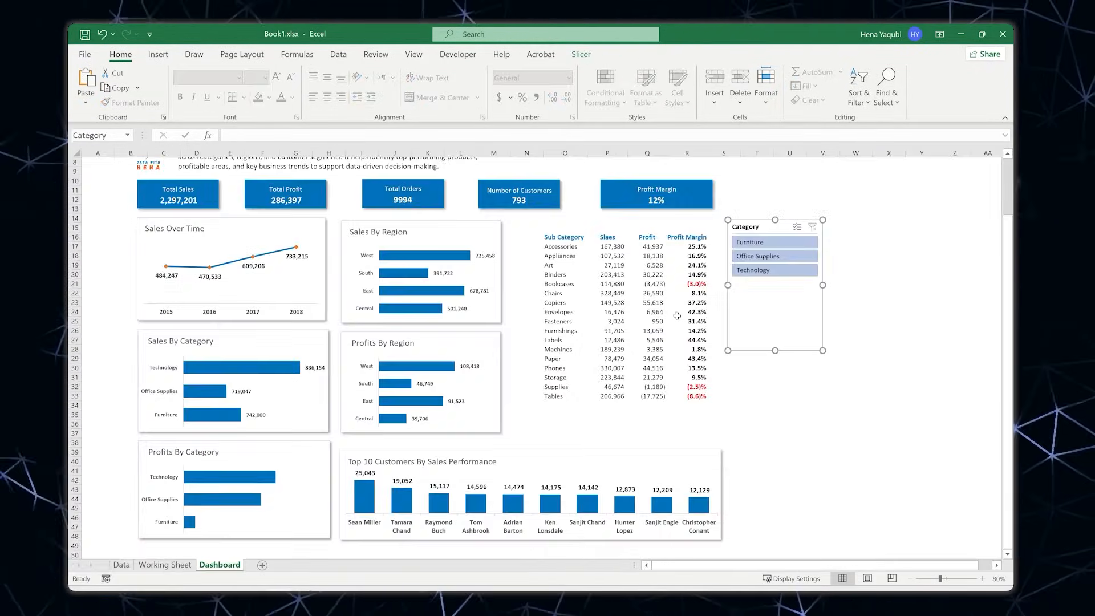
{"action": "key", "text": "ctrl+v"}
{"action": "left_click_drag", "start_coordinate": [770, 240], "coordinate": [861, 233]}
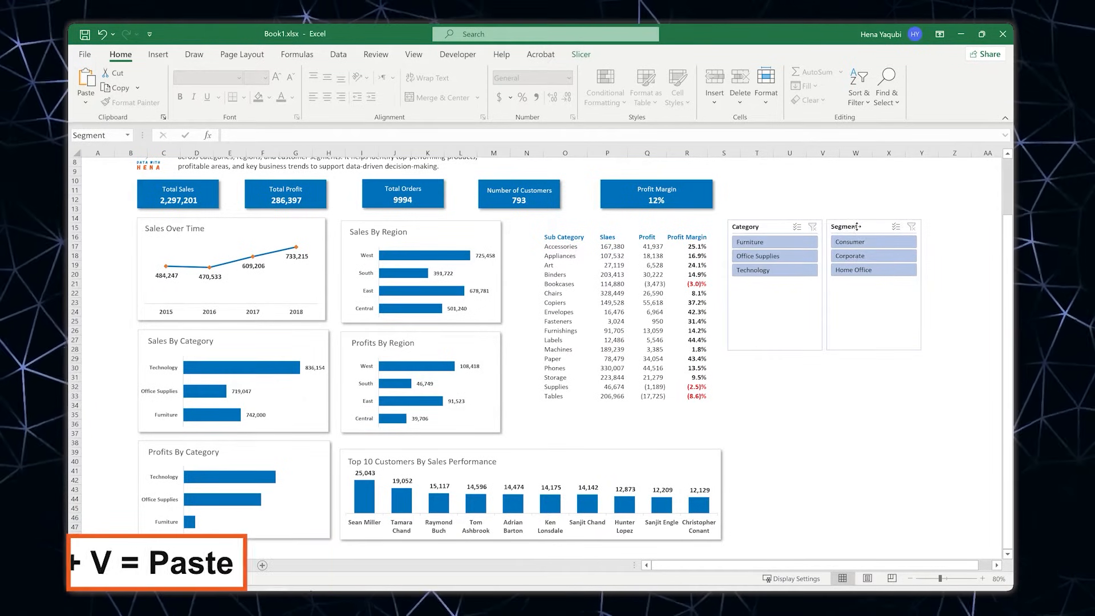
Start a new slicer style for the Category slicer and set the Selected Item with Data font to Bold
{"action": "scroll", "coordinate": [751, 279], "scroll_direction": "up", "scroll_amount": 2}
{"action": "left_click", "coordinate": [750, 279]}
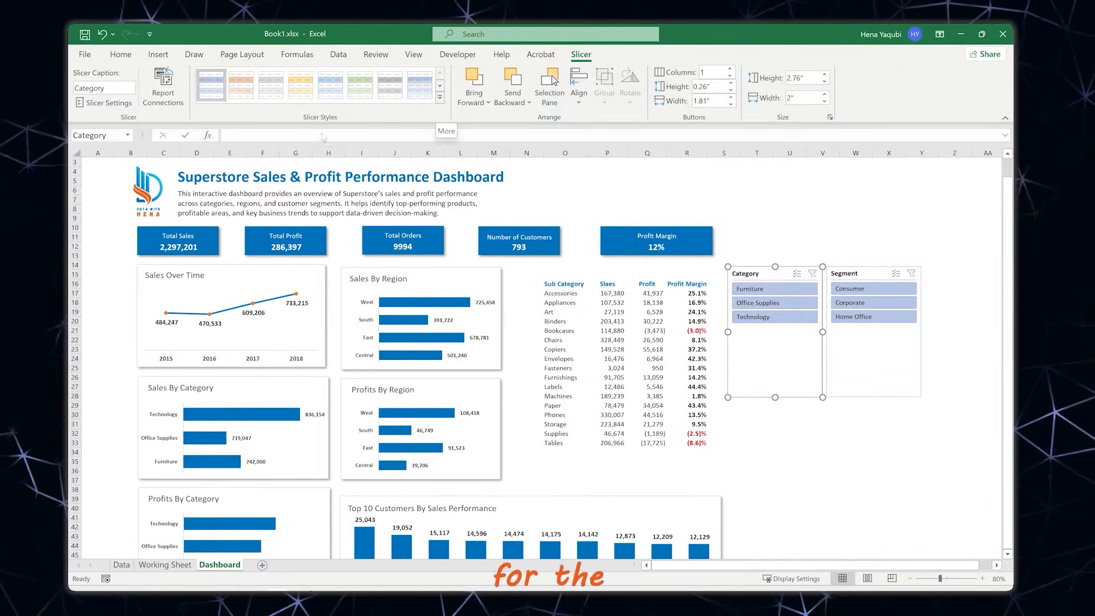
{"action": "left_click", "coordinate": [440, 98]}
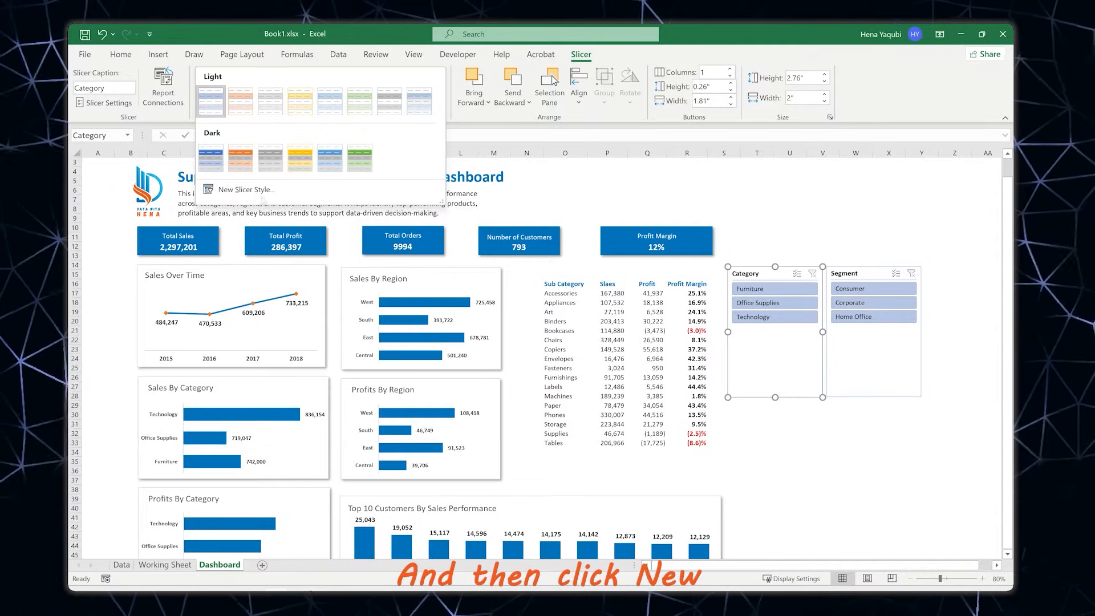
{"action": "left_click", "coordinate": [247, 193]}
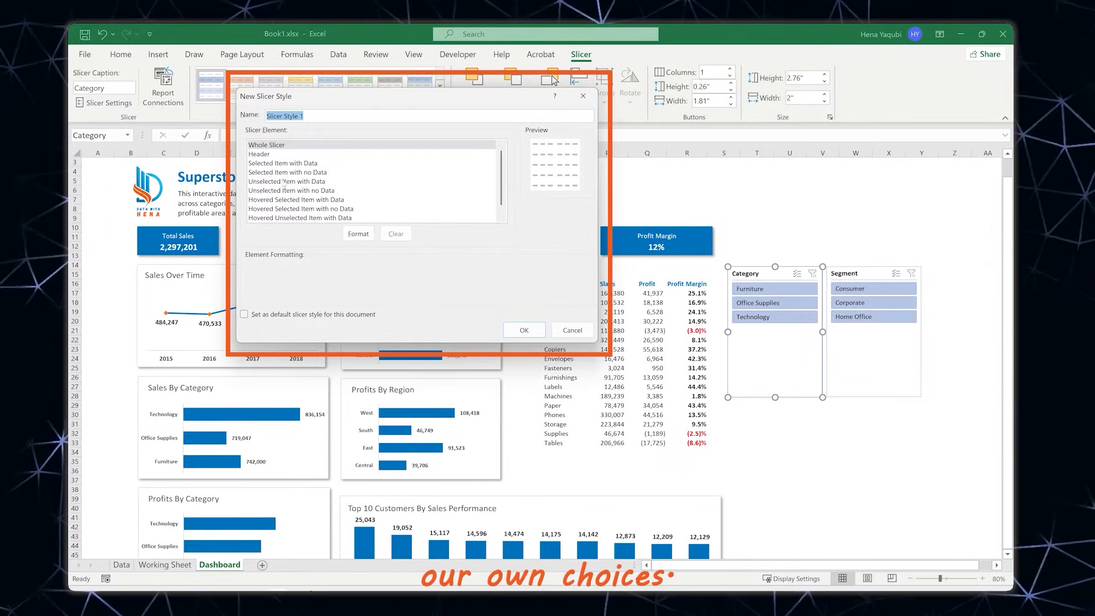
{"action": "left_click", "coordinate": [290, 164]}
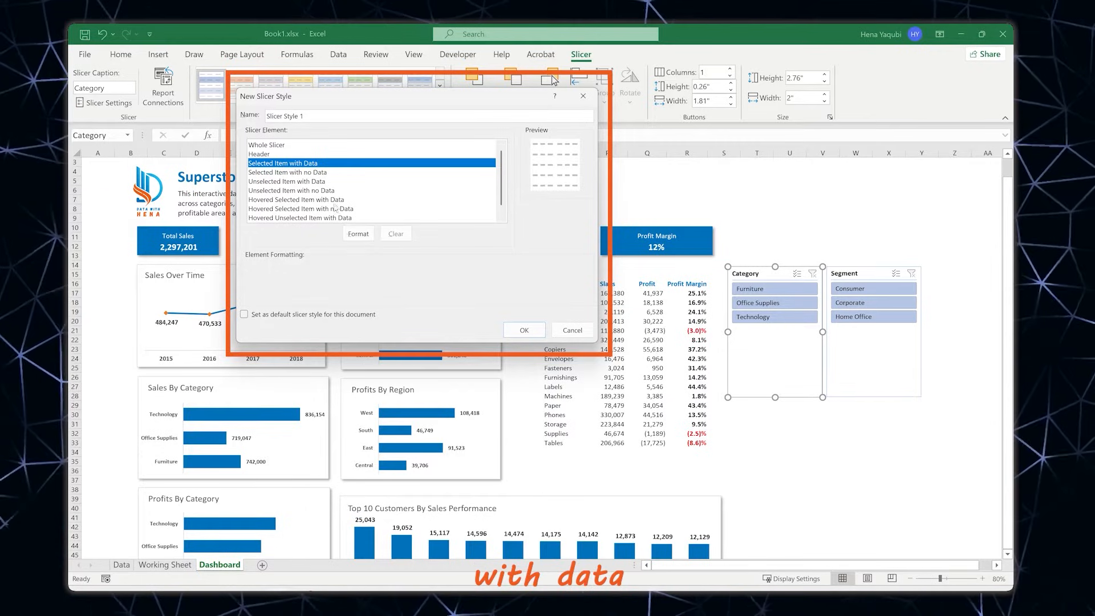
{"action": "left_click", "coordinate": [348, 232]}
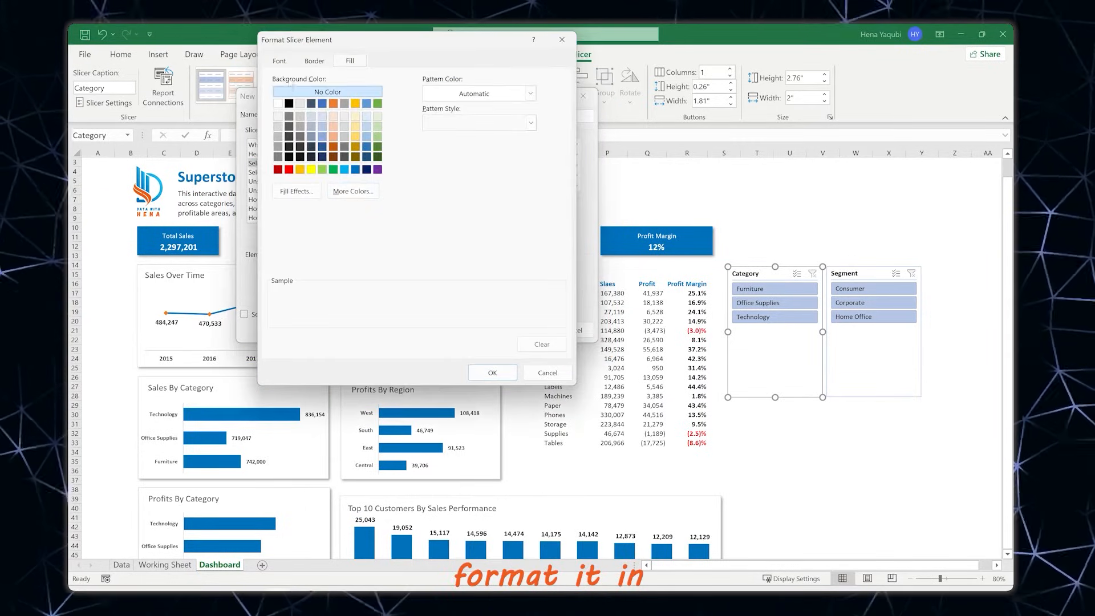
{"action": "left_click", "coordinate": [285, 64]}
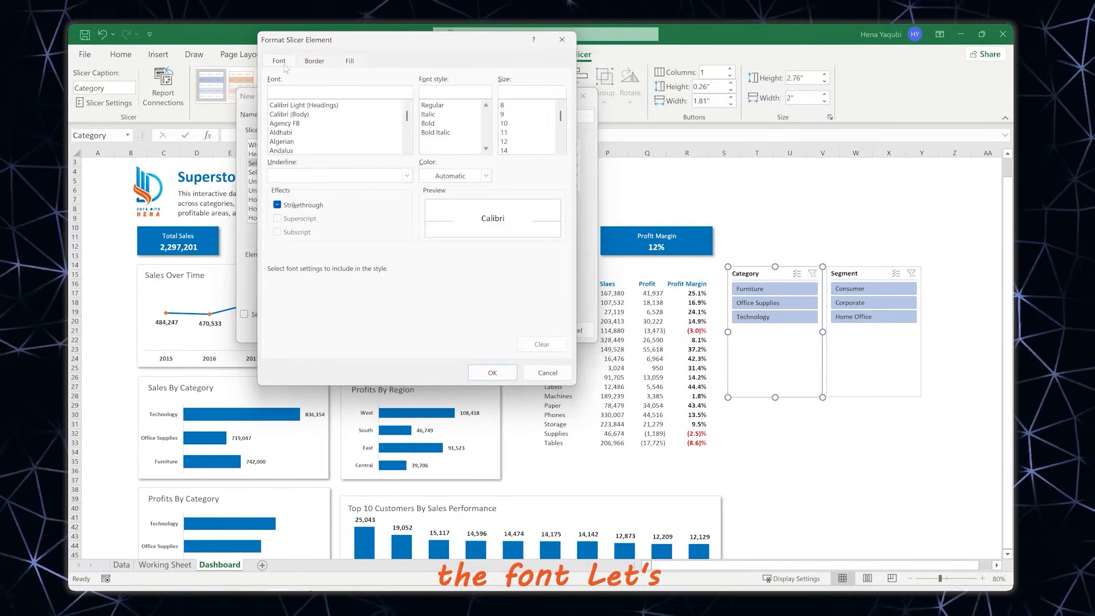
{"action": "left_click", "coordinate": [429, 123]}
Add a thick solid outline border to the Selected Item with Data element of the new slicer style
{"action": "left_click", "coordinate": [315, 62]}
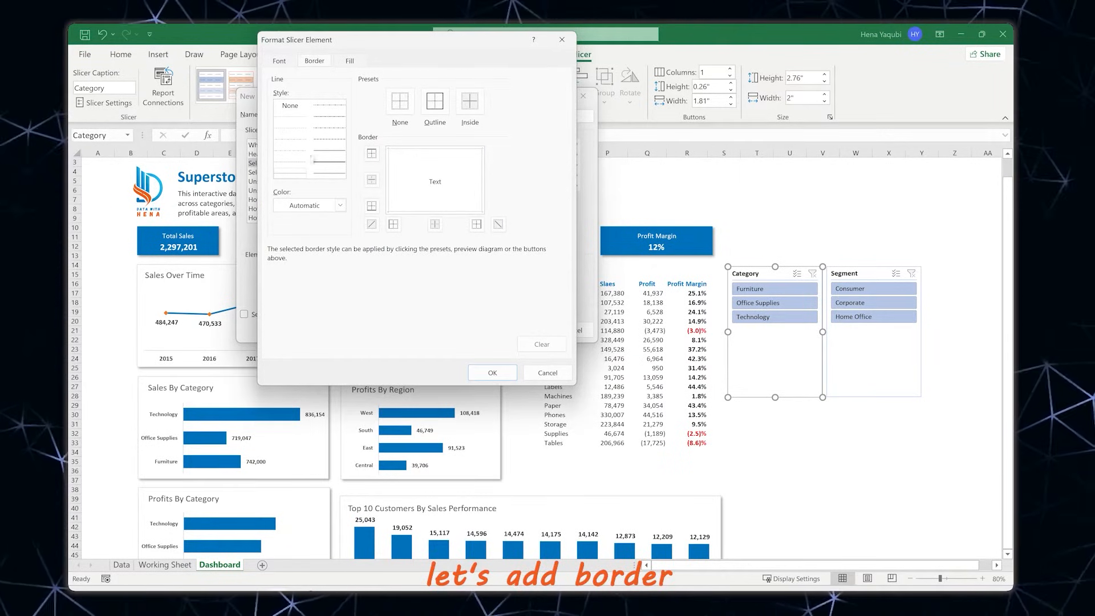
{"action": "left_click", "coordinate": [323, 165]}
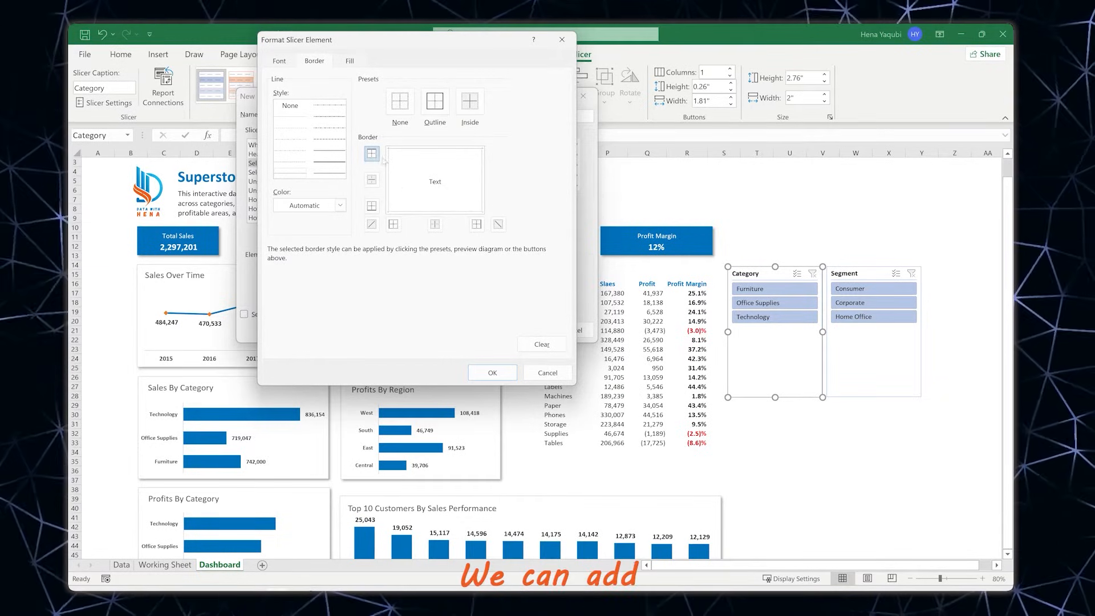
{"action": "left_click", "coordinate": [437, 105]}
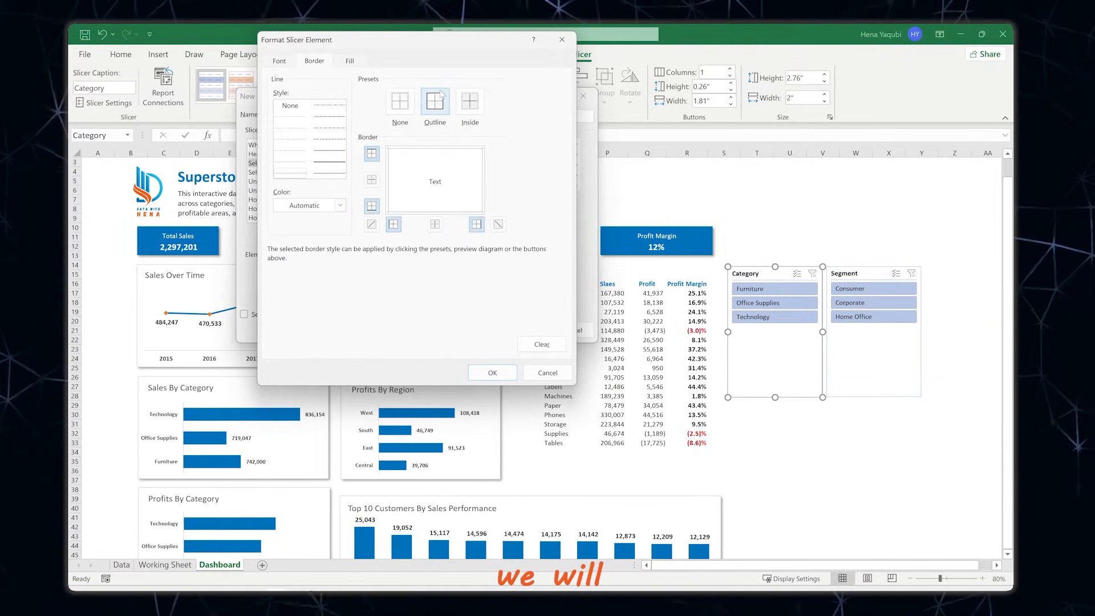
Fill the Selected Item with Data element with light orange and save the new slicer style
{"action": "left_click", "coordinate": [351, 61]}
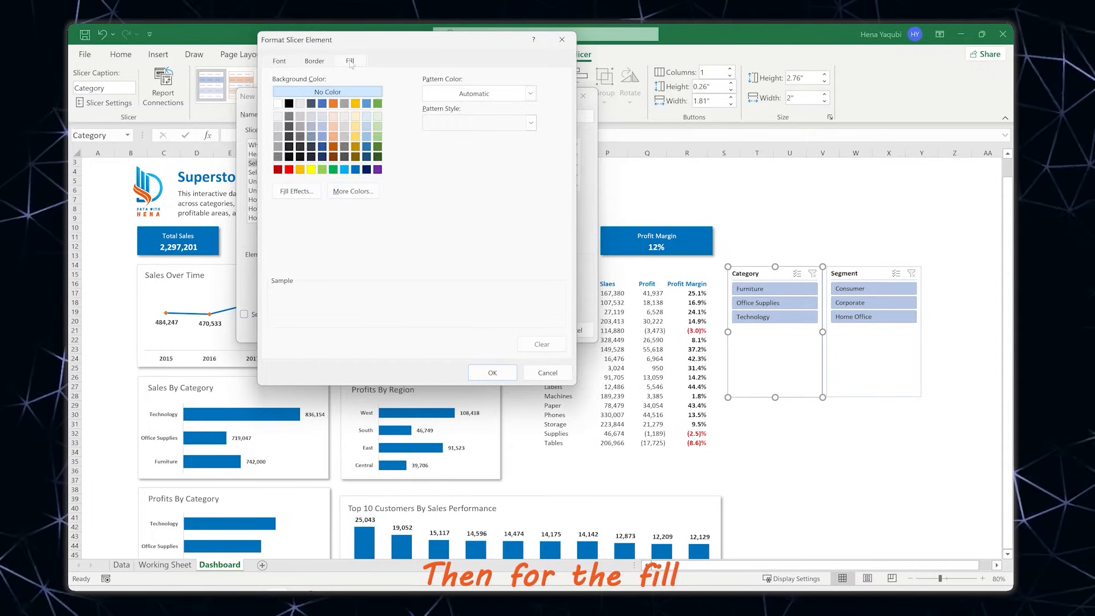
{"action": "left_click", "coordinate": [333, 128]}
{"action": "left_click", "coordinate": [334, 123]}
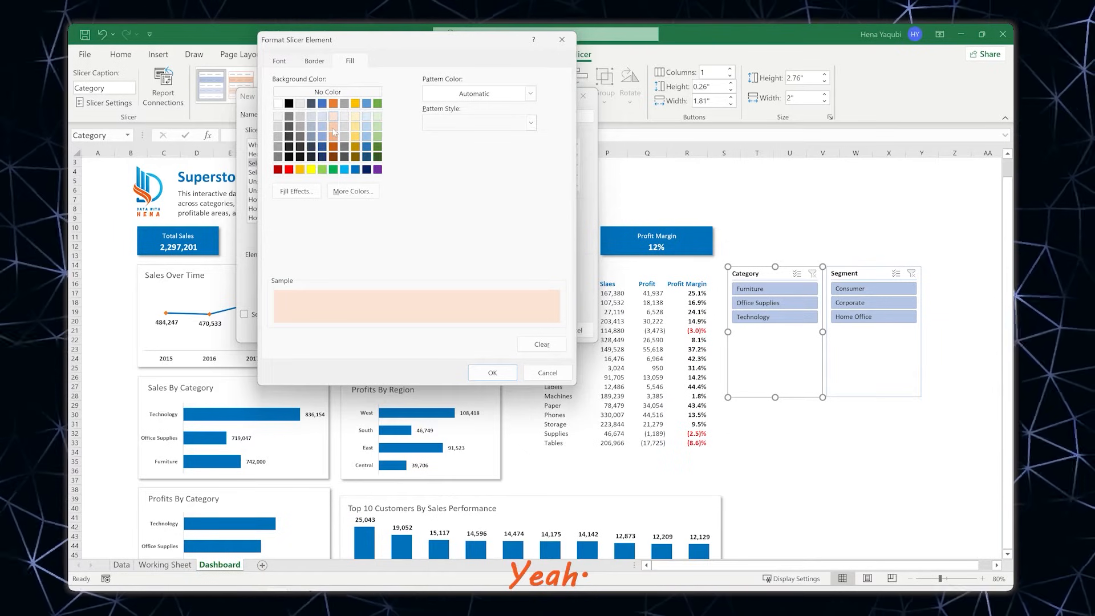
{"action": "left_click", "coordinate": [334, 128]}
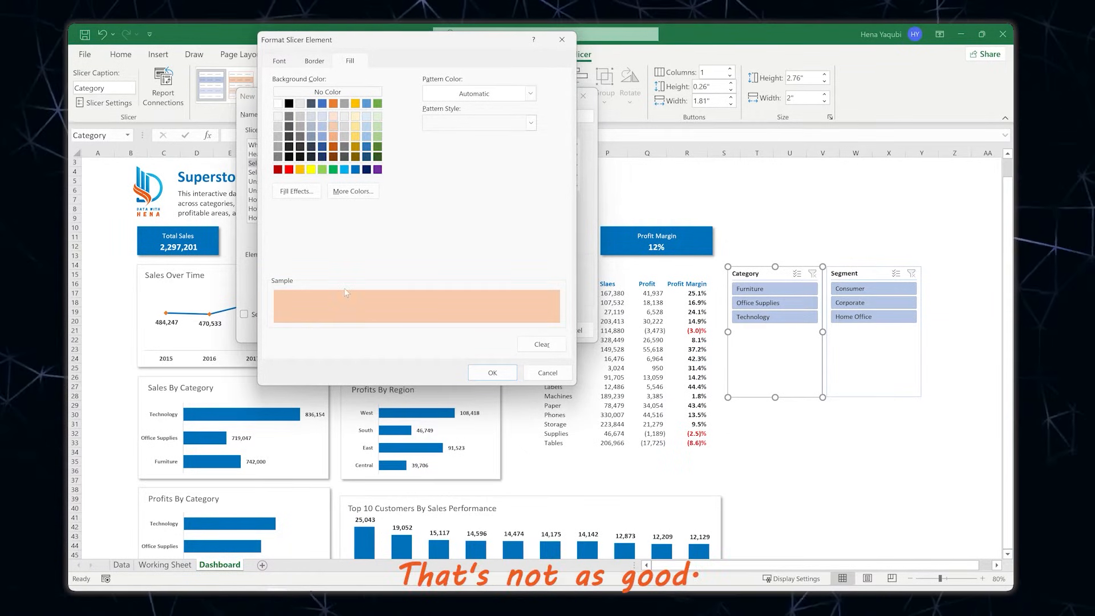
{"action": "left_click", "coordinate": [493, 371]}
{"action": "left_click", "coordinate": [521, 327]}
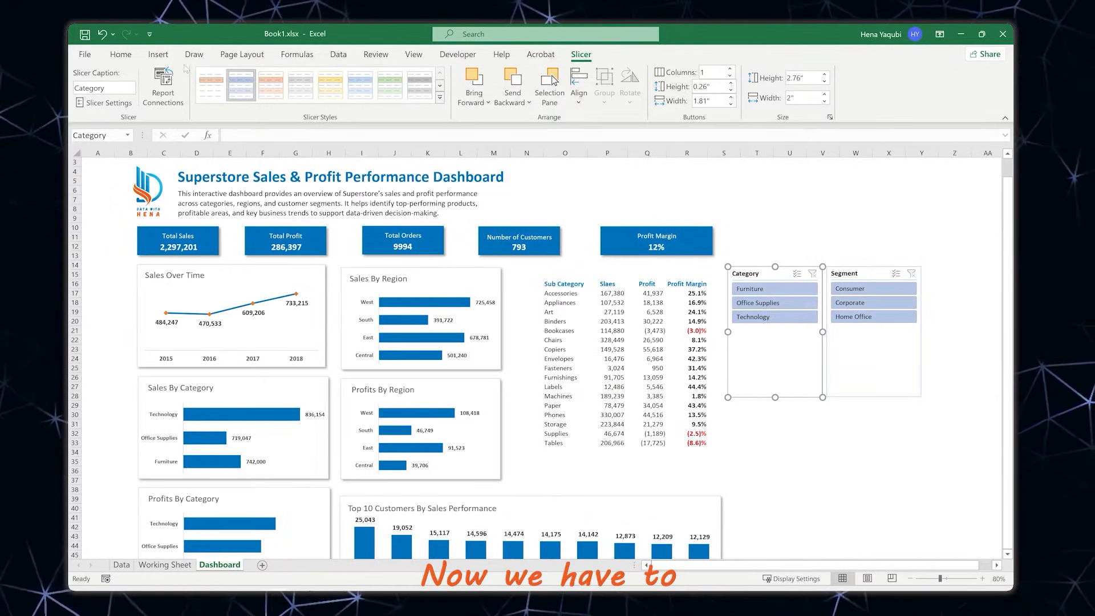
Apply the new custom orange style to both the Category and Segment slicers
{"action": "left_click", "coordinate": [204, 89]}
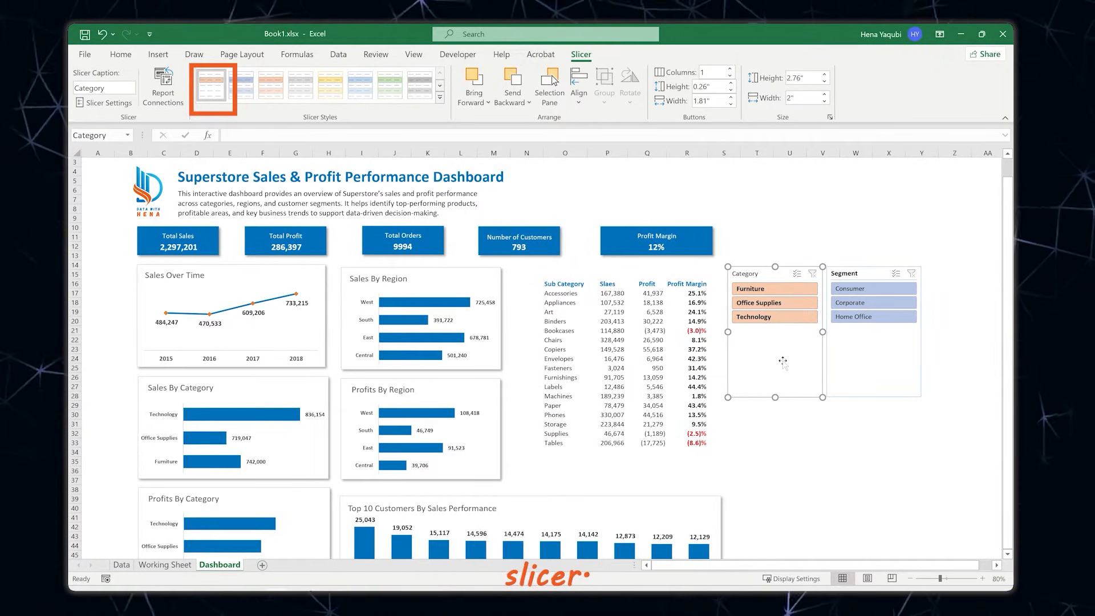
{"action": "left_click", "coordinate": [873, 365]}
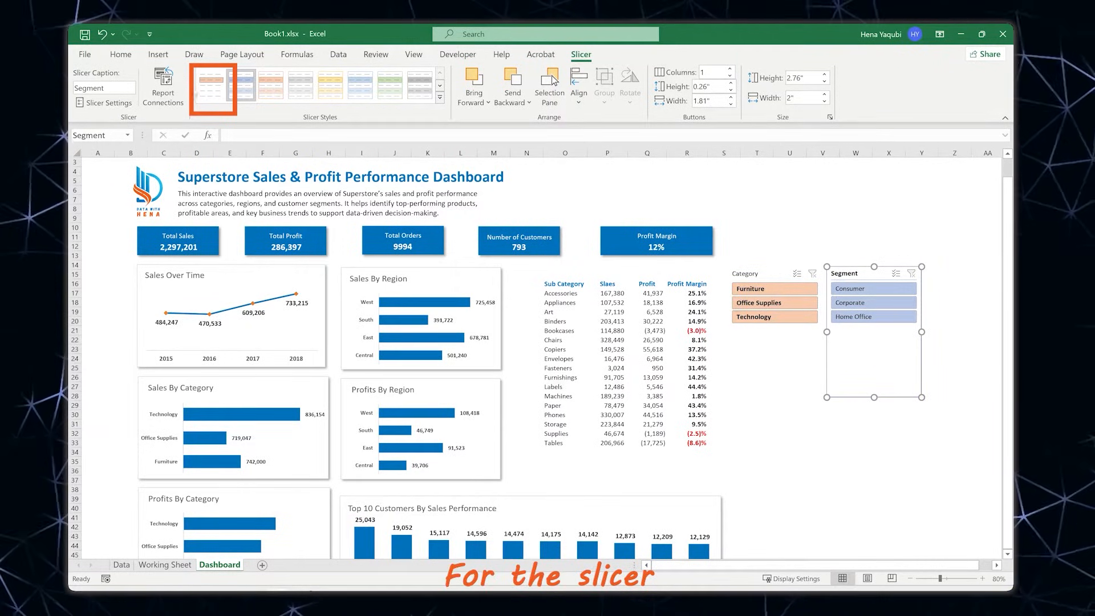
{"action": "left_click", "coordinate": [211, 89]}
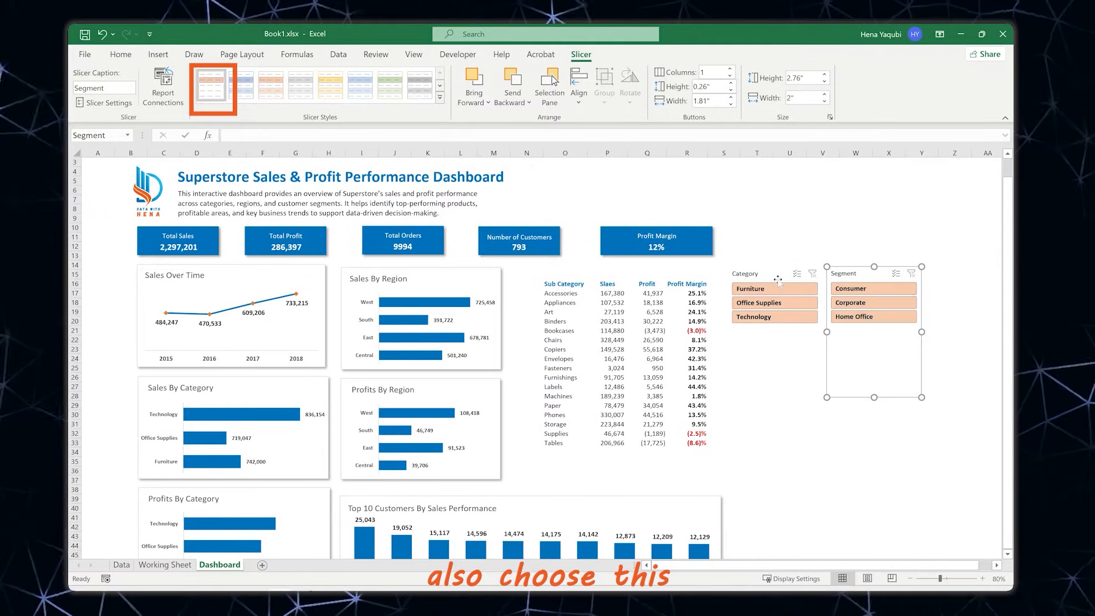
Arrange the Category slicer's buttons in 3 columns and resize the slicer to about 3.45" wide and 0.87" high
{"action": "left_click", "coordinate": [758, 276]}
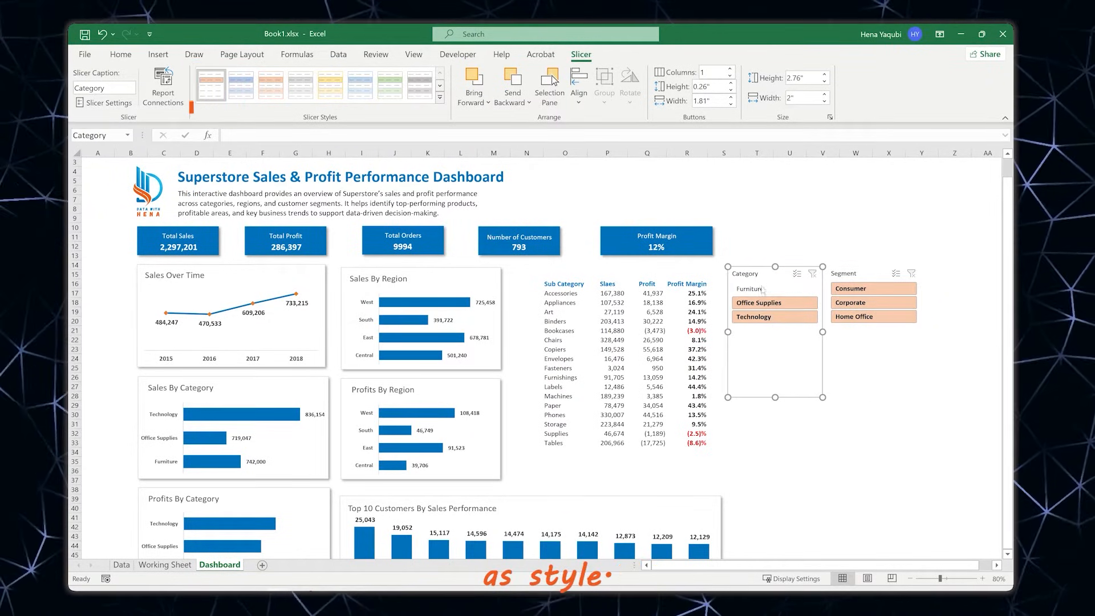
{"action": "left_click", "coordinate": [714, 71]}
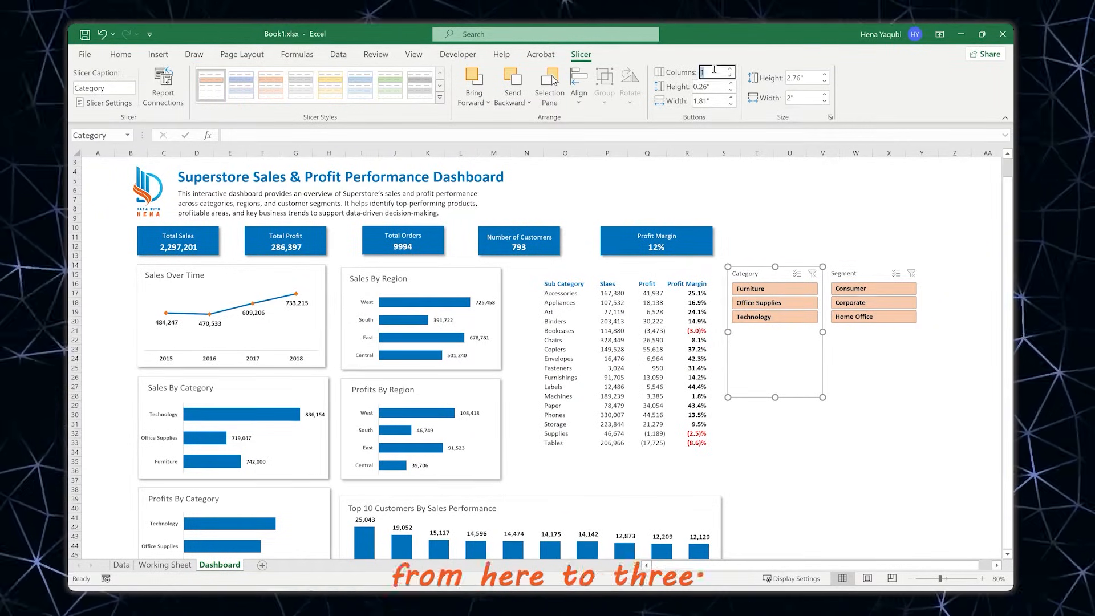
{"action": "left_click", "coordinate": [729, 69]}
{"action": "left_click", "coordinate": [729, 69]}
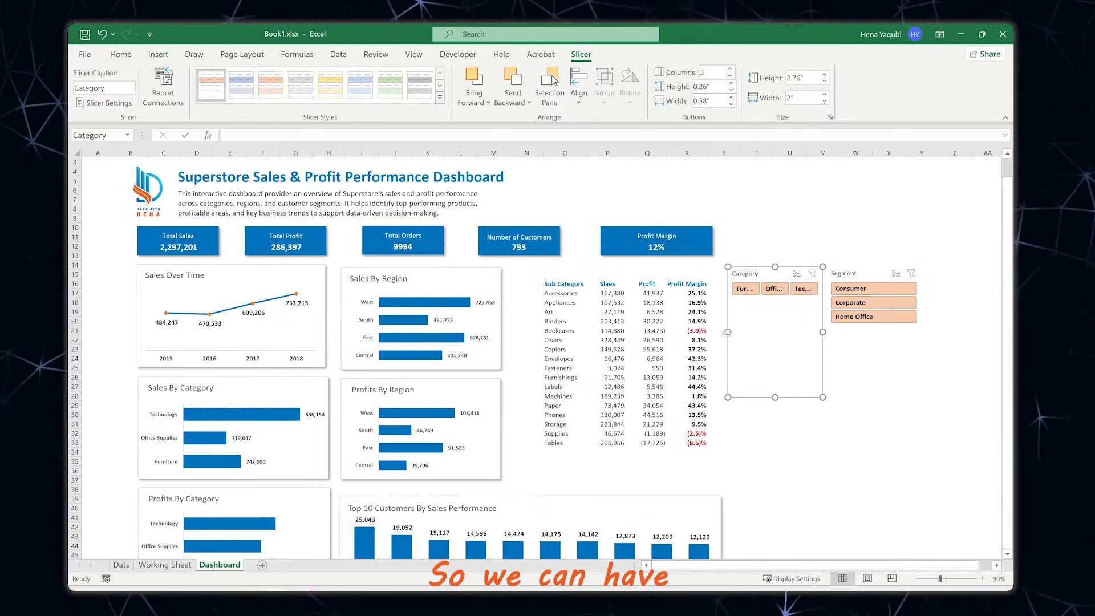
{"action": "left_click_drag", "start_coordinate": [728, 331], "coordinate": [660, 325]}
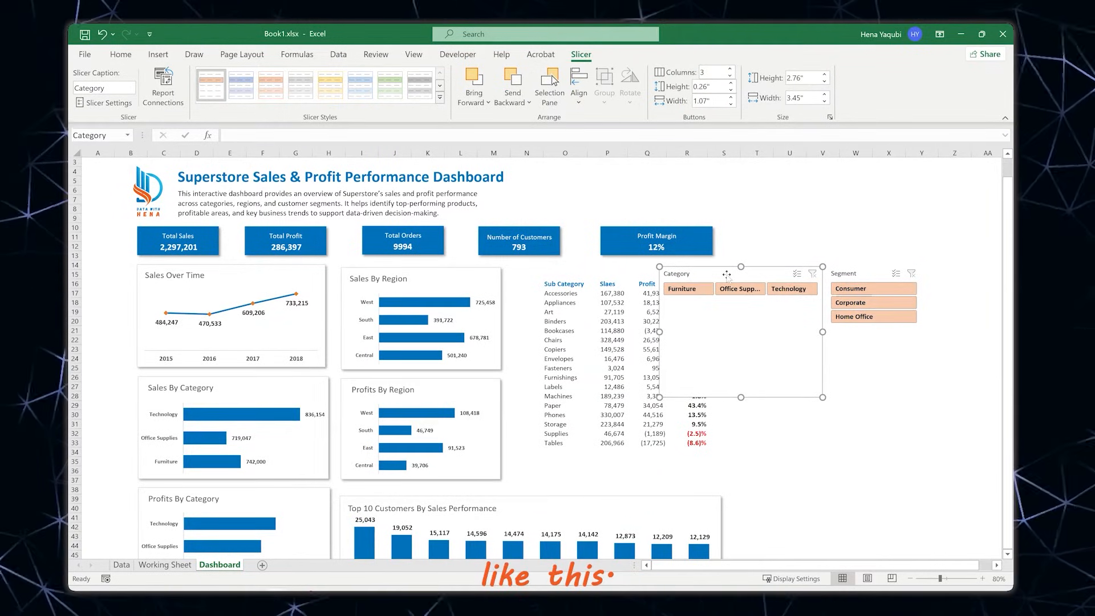
{"action": "left_click_drag", "start_coordinate": [741, 398], "coordinate": [741, 308]}
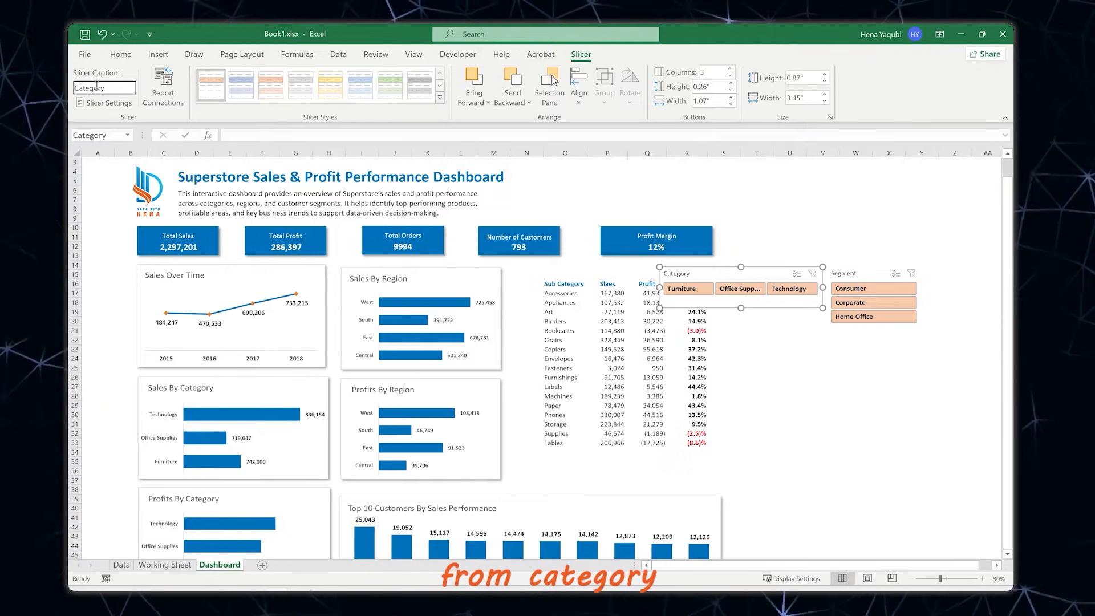
Caption the Category slicer "Filter by Category" and fit it beside the dashboard title at about 3.83" wide and 0.7" high
{"action": "type", "text": "Filter b"}
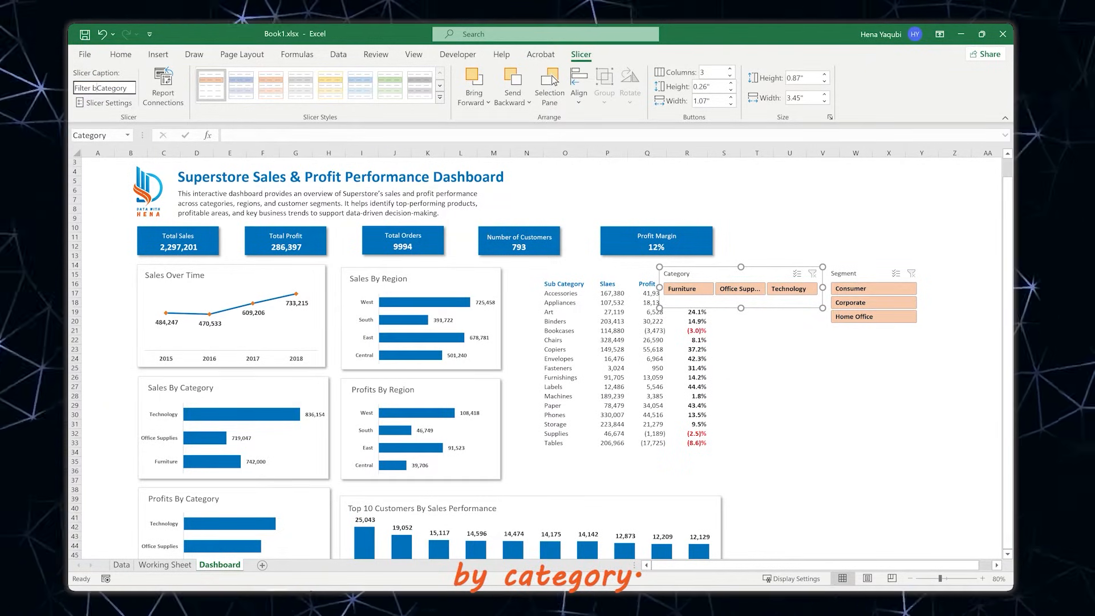
{"action": "type", "text": "y"}
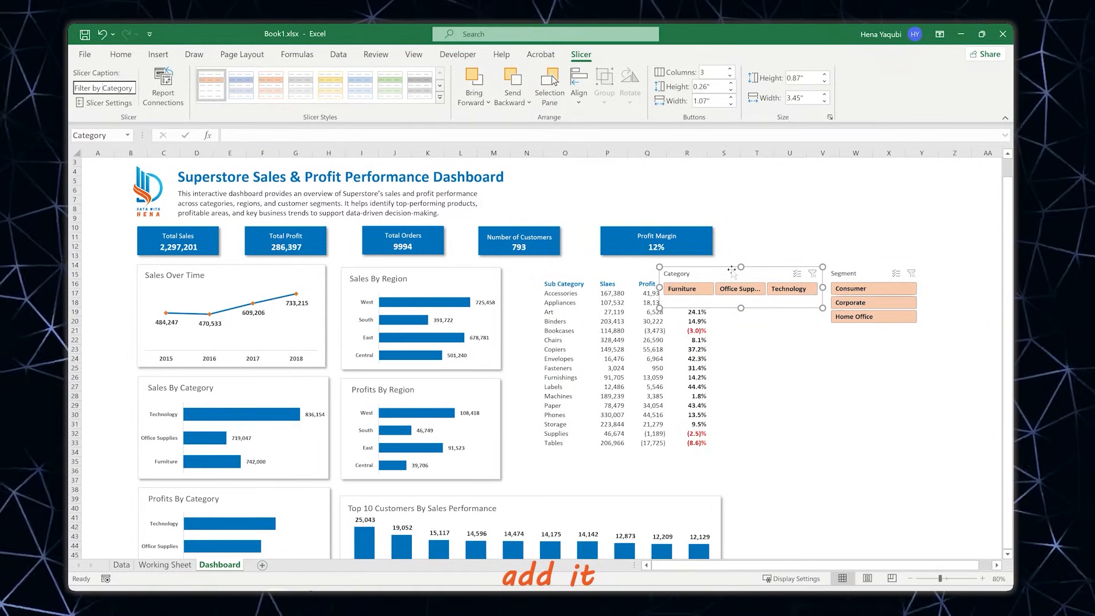
{"action": "left_click_drag", "start_coordinate": [732, 269], "coordinate": [610, 170]}
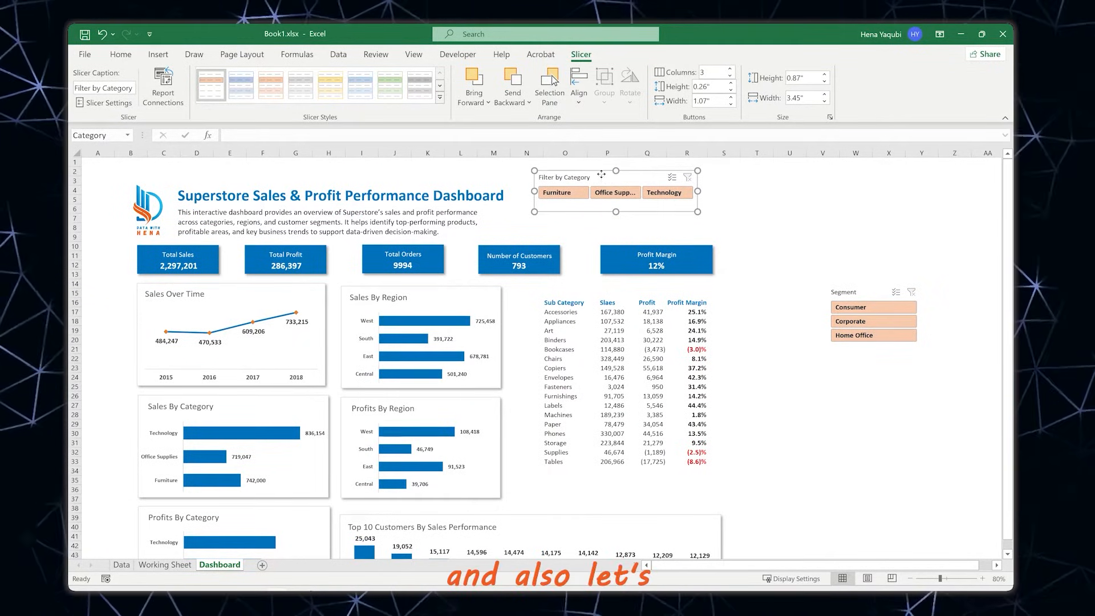
{"action": "left_click_drag", "start_coordinate": [602, 177], "coordinate": [614, 217]}
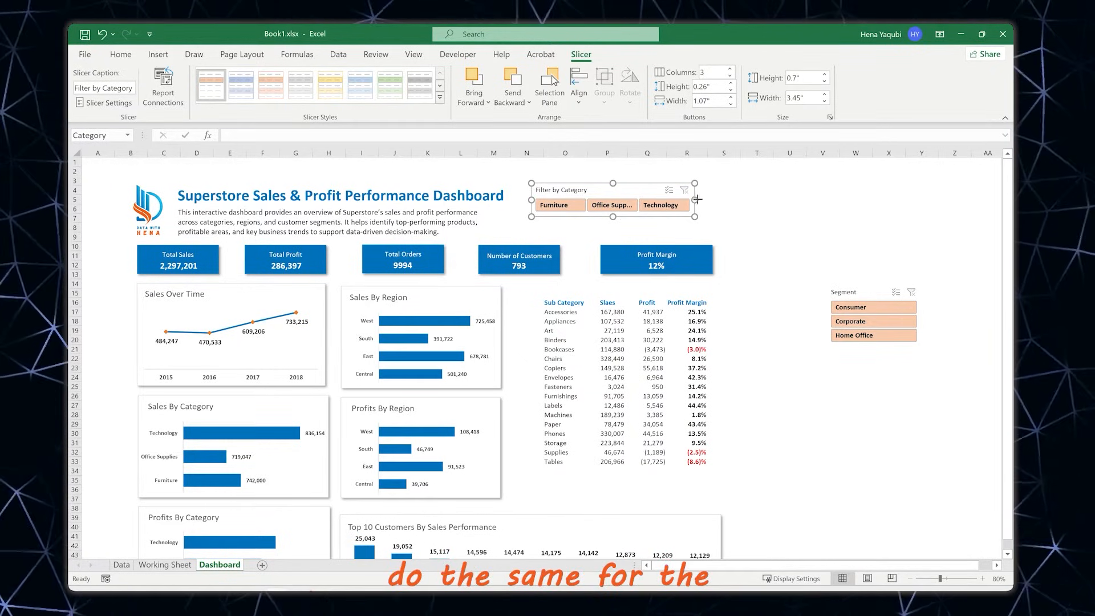
{"action": "left_click_drag", "start_coordinate": [697, 199], "coordinate": [719, 199]}
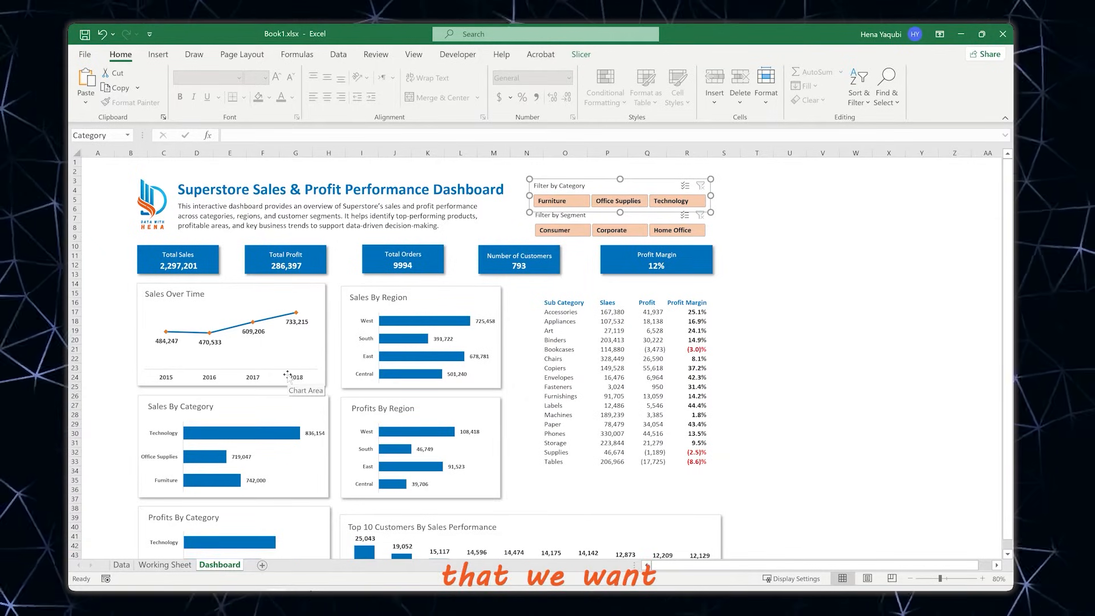
Review the pivot tables listed in the Category slicer's report connections without changing them
{"action": "left_click", "coordinate": [581, 54]}
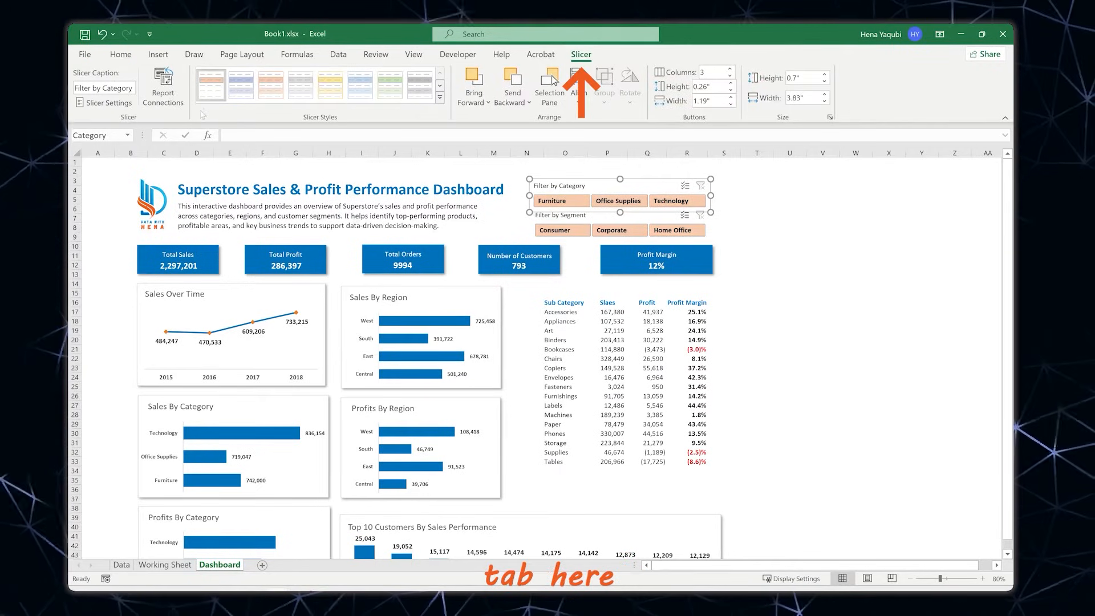
{"action": "left_click", "coordinate": [164, 91]}
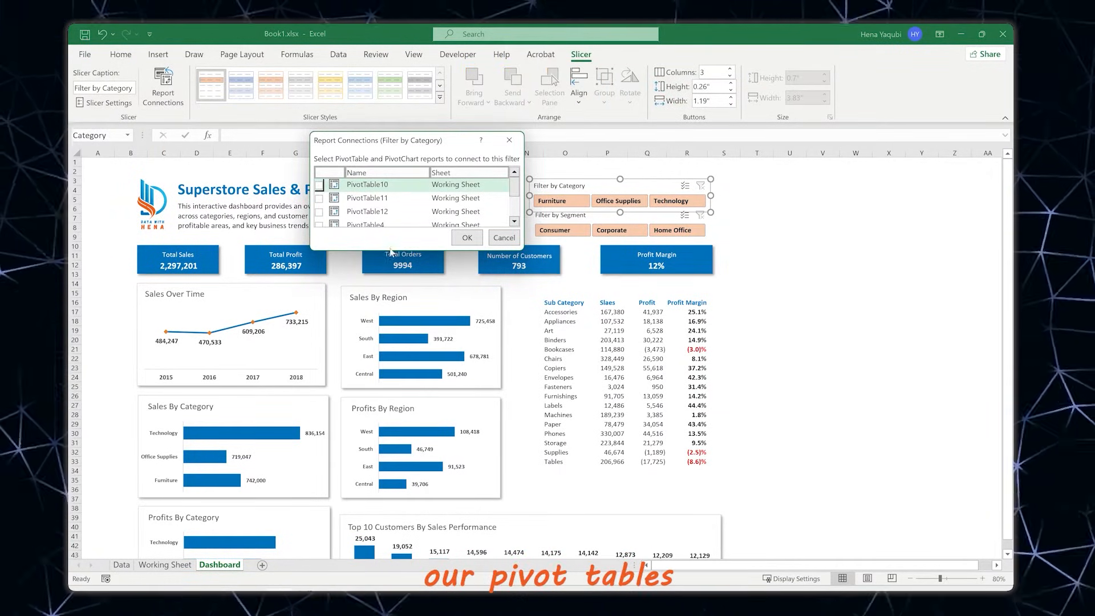
{"action": "left_click_drag", "start_coordinate": [516, 249], "coordinate": [572, 450]}
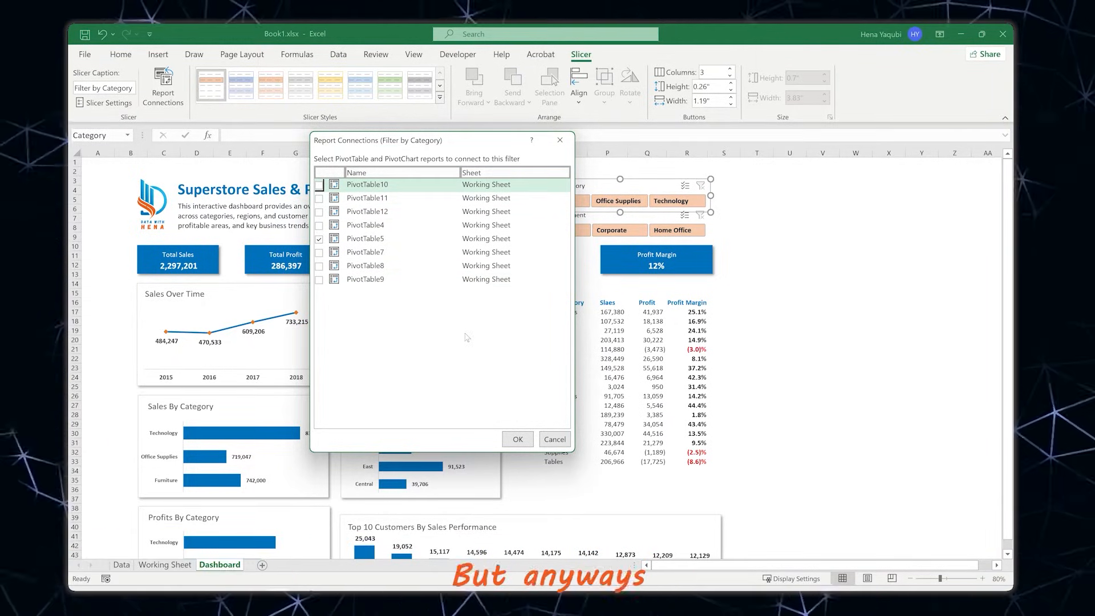
{"action": "left_click", "coordinate": [552, 441]}
Rename the KPI totals pivot table on the Working Sheet as Highlight
{"action": "left_click", "coordinate": [181, 564]}
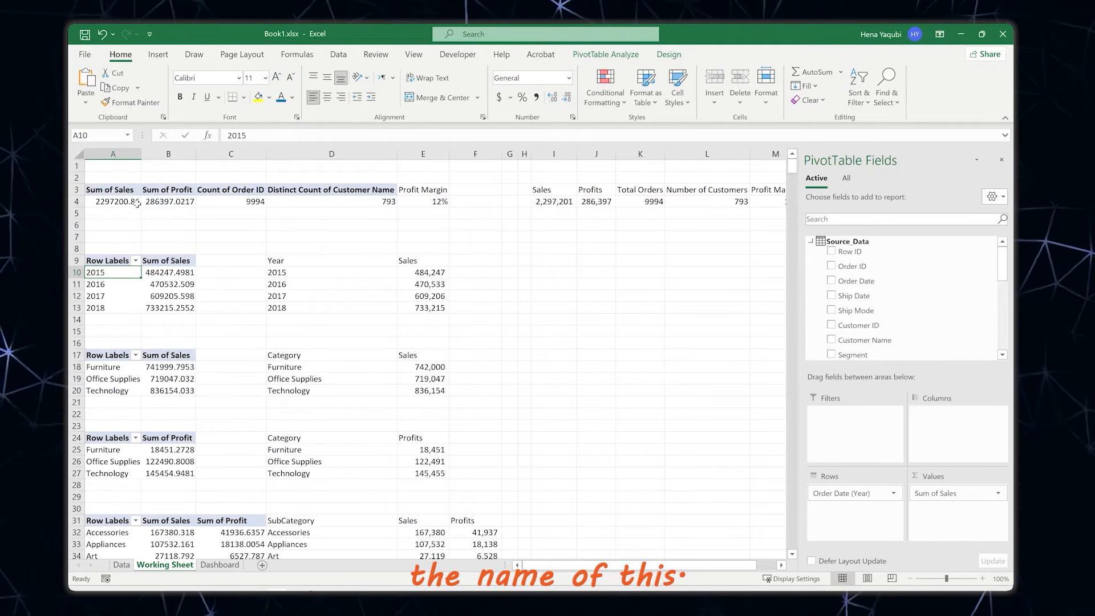
{"action": "left_click", "coordinate": [126, 201]}
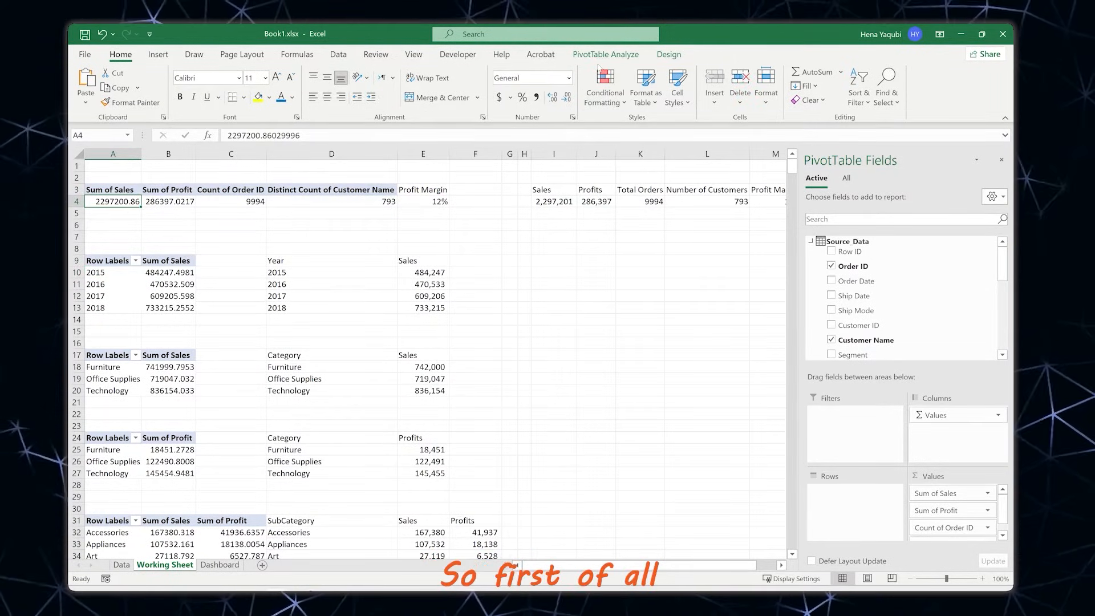
{"action": "left_click", "coordinate": [668, 54]}
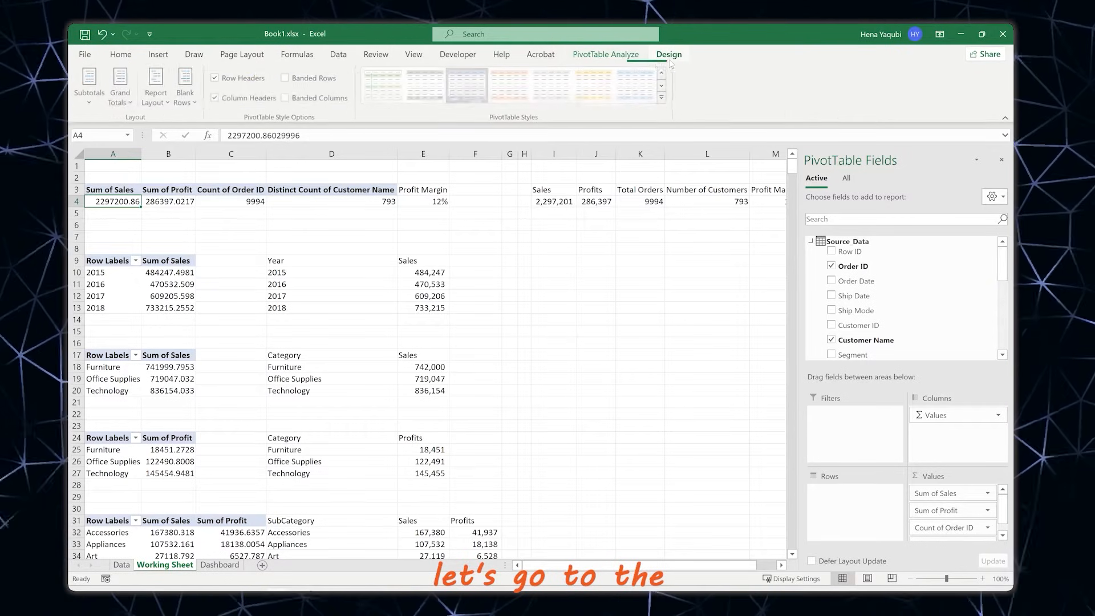
{"action": "left_click", "coordinate": [605, 54]}
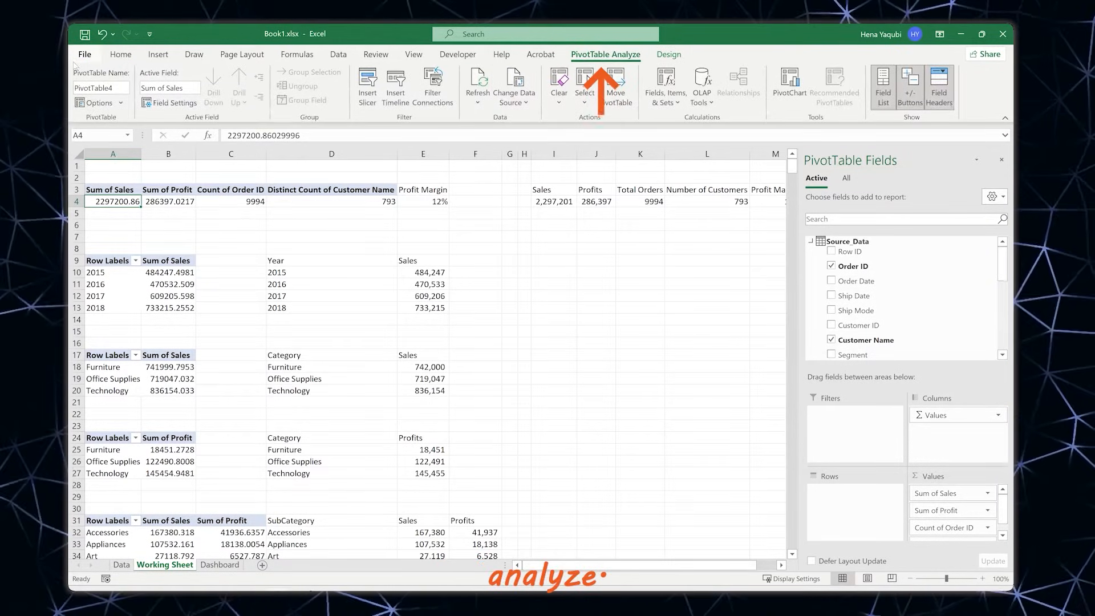
{"action": "left_click", "coordinate": [100, 87]}
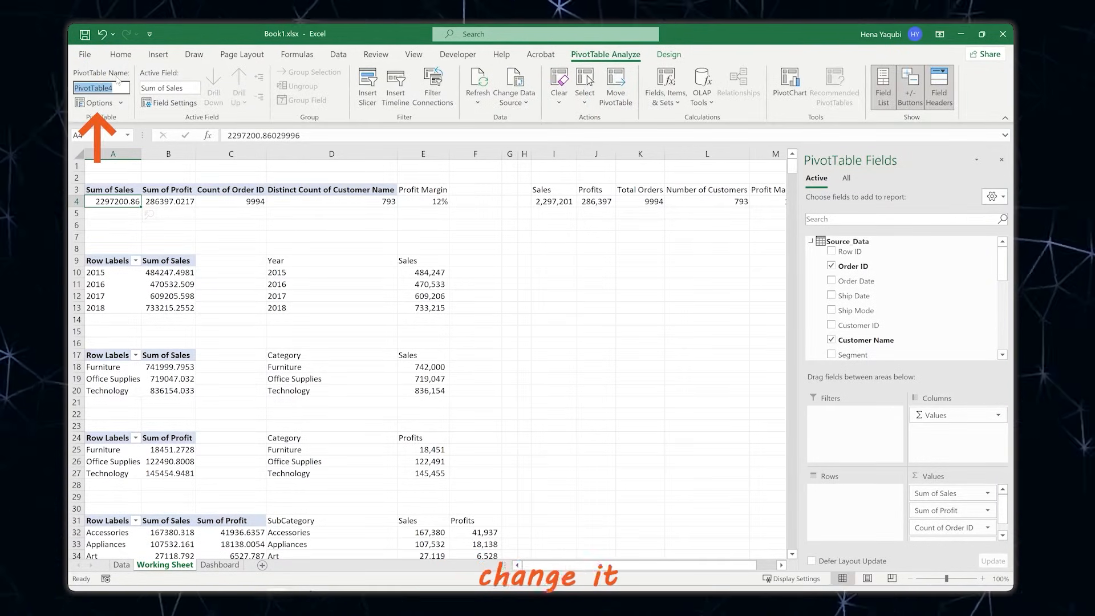
{"action": "type", "text": "hIGH"}
{"action": "key", "text": "BackSpace"}
{"action": "key", "text": "BackSpace"}
{"action": "key", "text": "BackSpace"}
{"action": "key", "text": "BackSpace"}
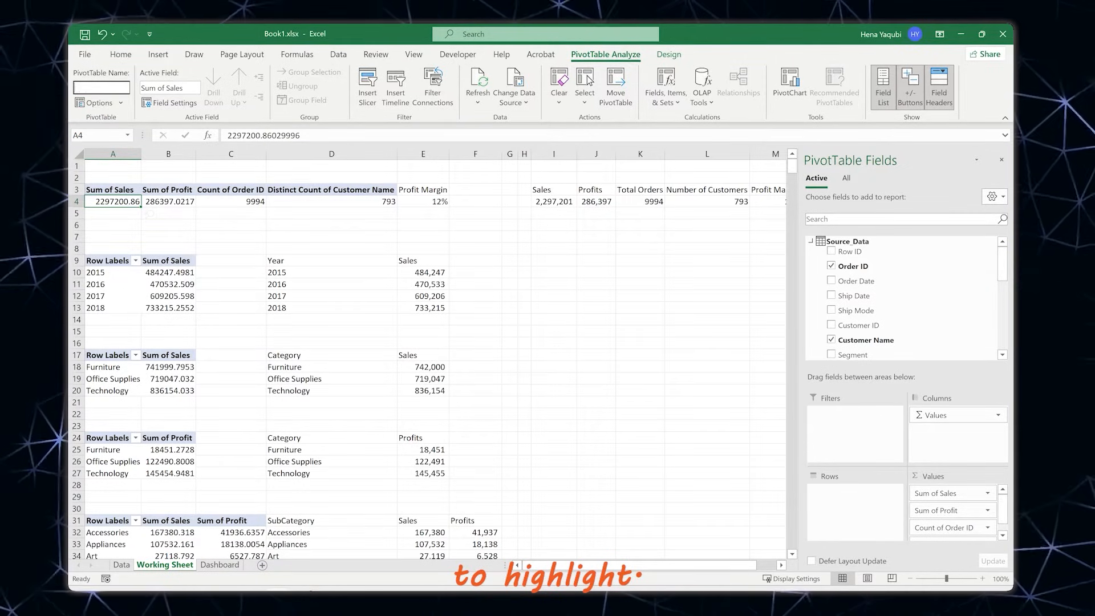
{"action": "type", "text": "Highlight"}
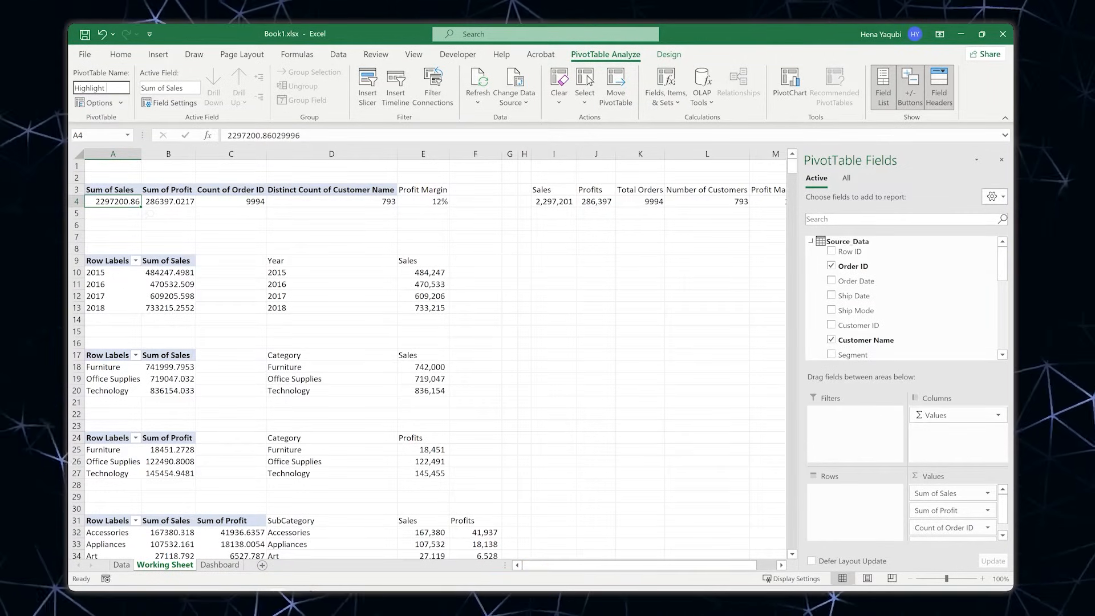
{"action": "type", "text": " ="}
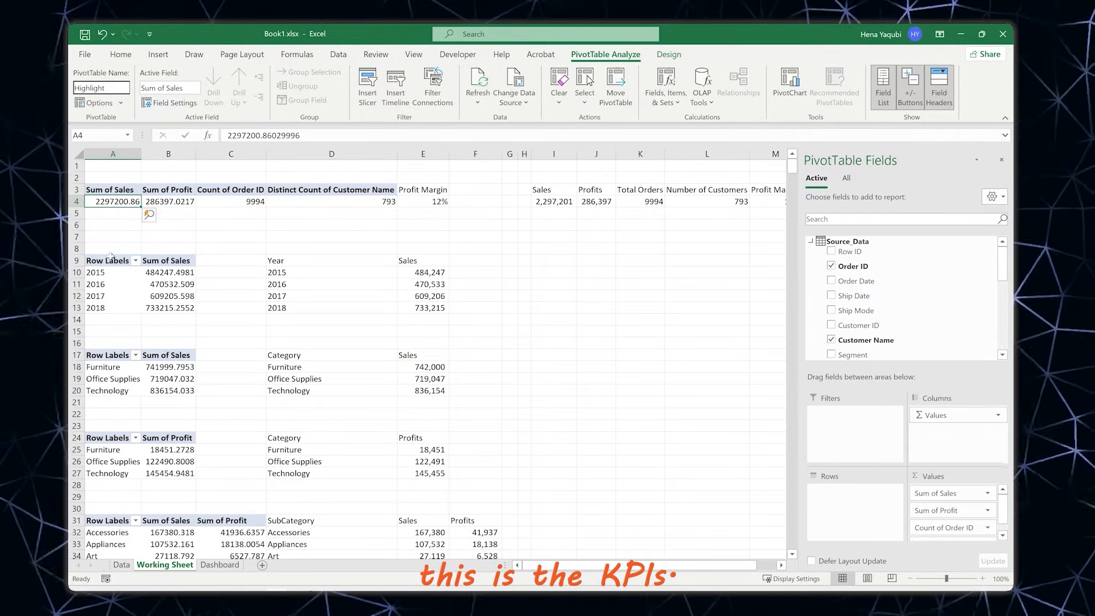
Rename the yearly sales pivot table as Trend and select the sales by category pivot table below it
{"action": "left_click", "coordinate": [114, 284]}
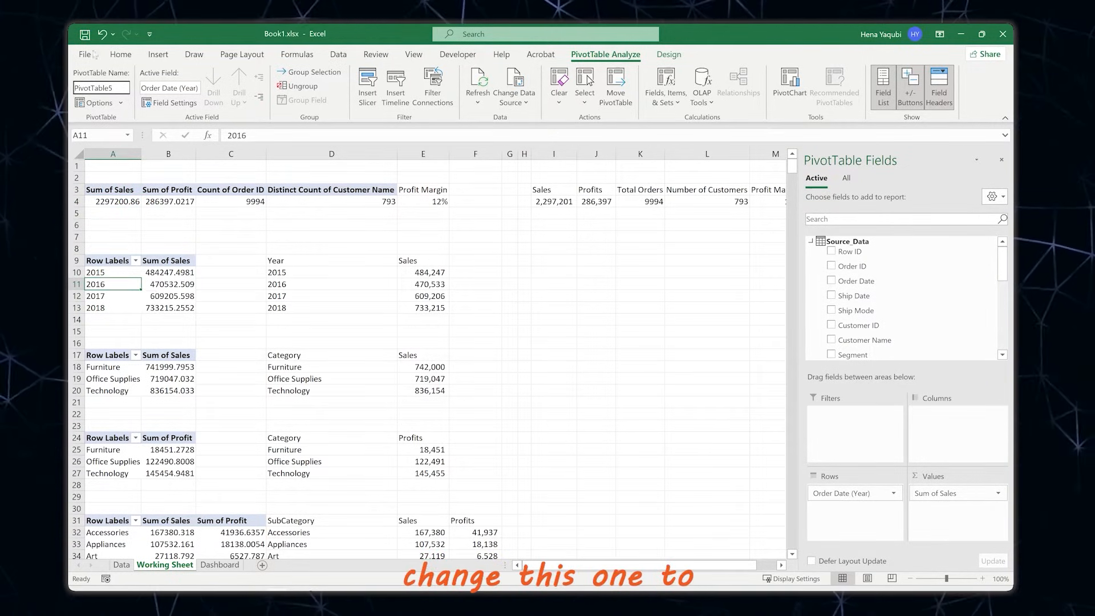
{"action": "double_click", "coordinate": [106, 88]}
{"action": "type", "text": "Trend"}
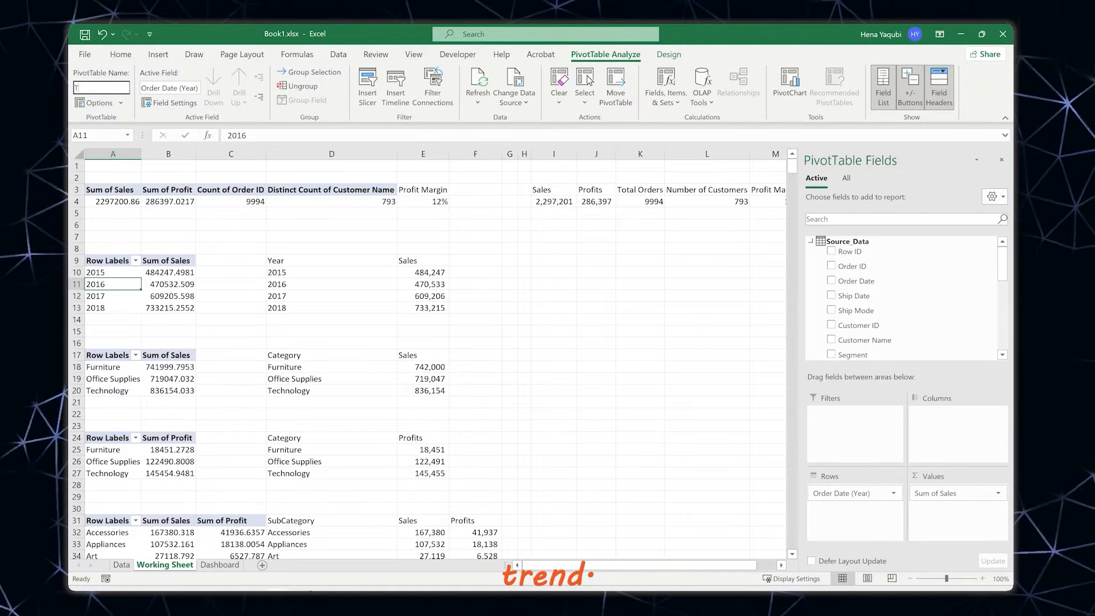
{"action": "scroll", "coordinate": [148, 261], "scroll_direction": "down", "scroll_amount": 1}
{"action": "left_click", "coordinate": [137, 340]}
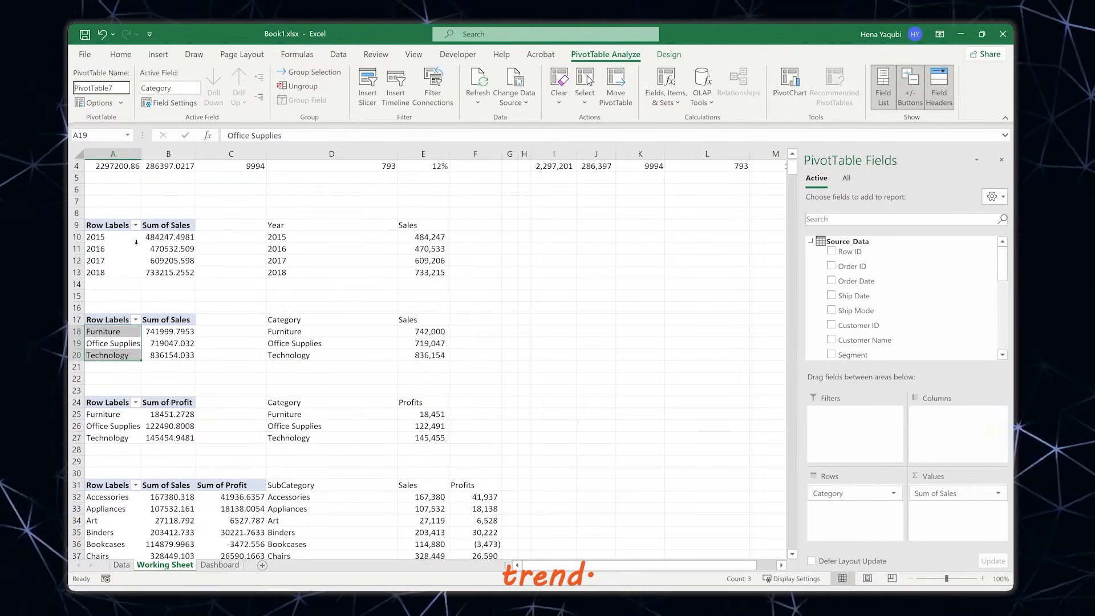
{"action": "left_click", "coordinate": [146, 331]}
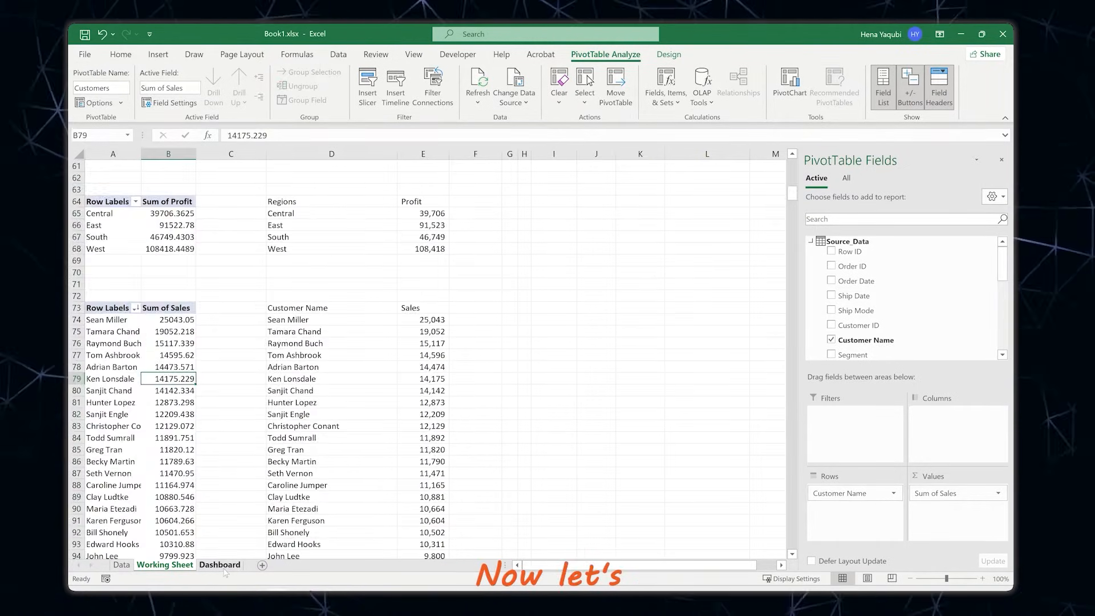
Connect the dashboard's Category slicer to the Customers, Highlight and SubCategory_Table pivot tables in addition to Trend
{"action": "left_click", "coordinate": [223, 566]}
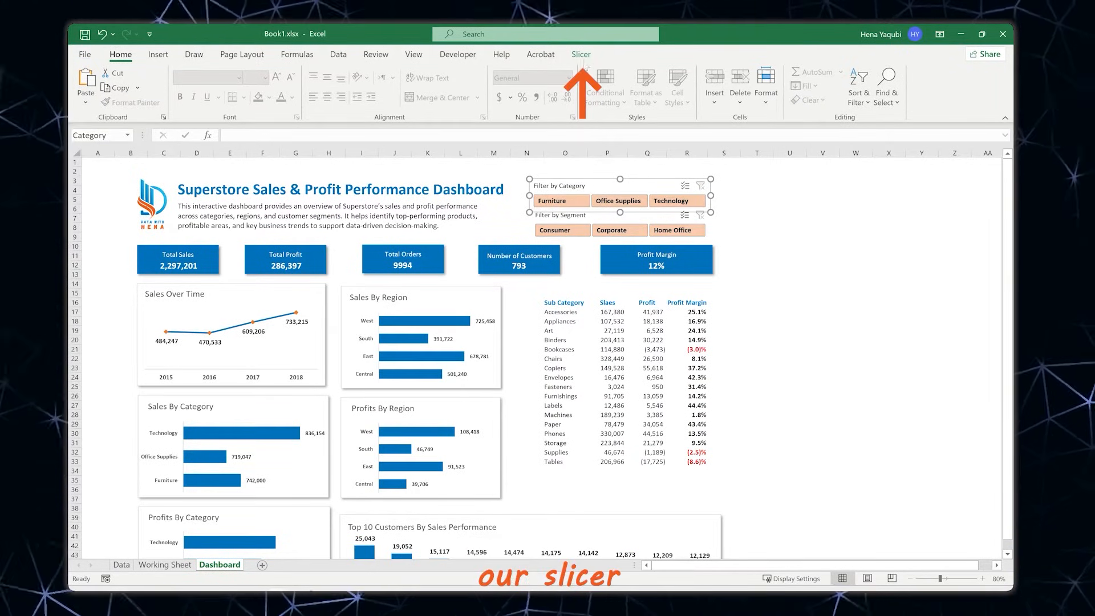
{"action": "left_click", "coordinate": [581, 54]}
{"action": "left_click", "coordinate": [163, 86]}
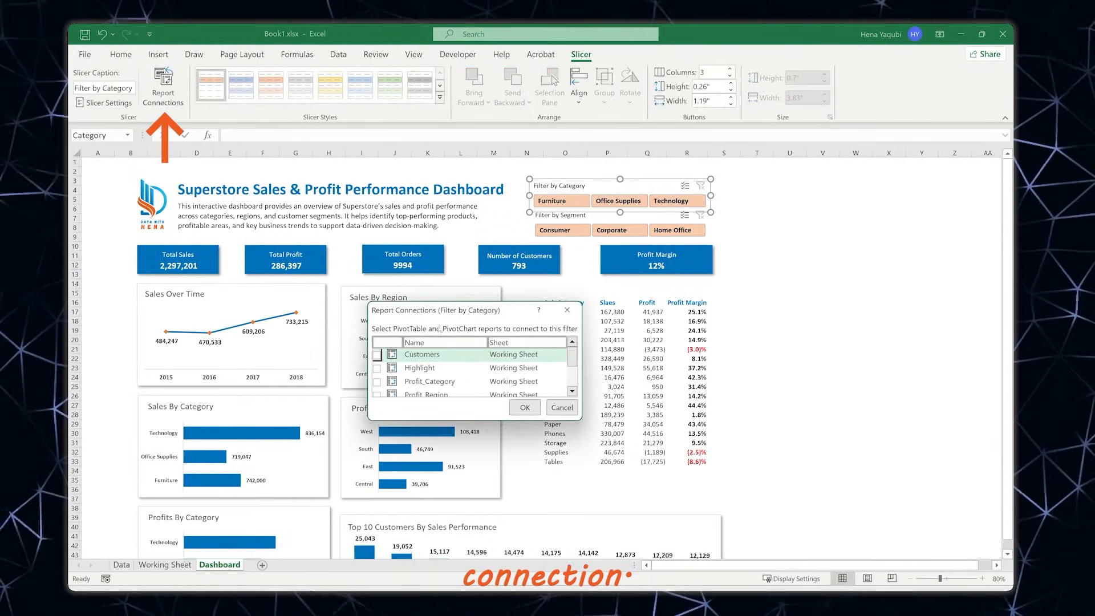
{"action": "left_click_drag", "start_coordinate": [455, 311], "coordinate": [610, 246]}
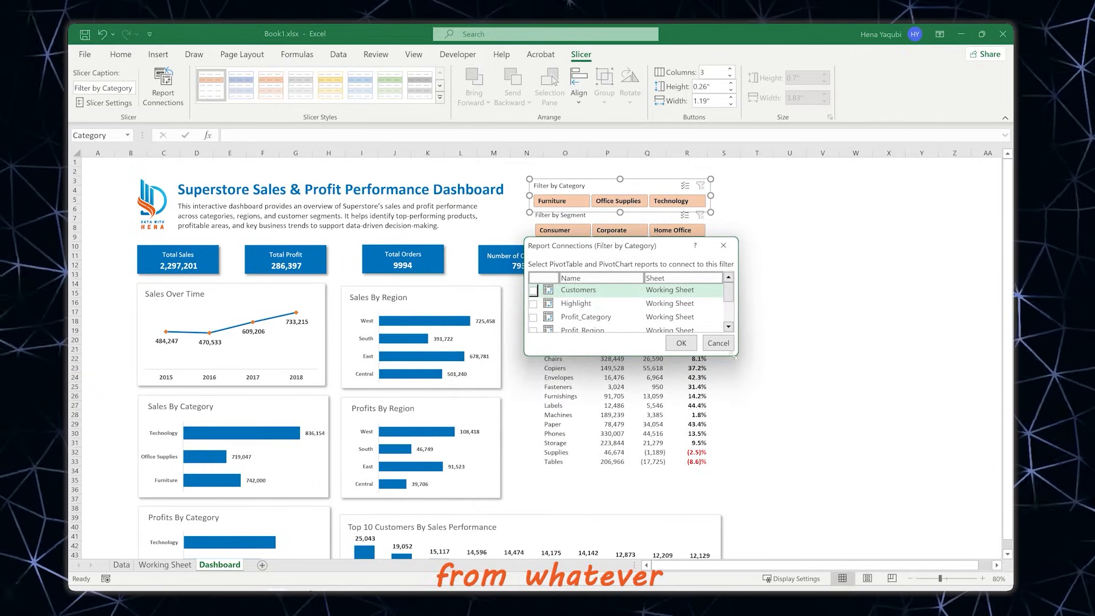
{"action": "left_click_drag", "start_coordinate": [736, 366], "coordinate": [814, 507]}
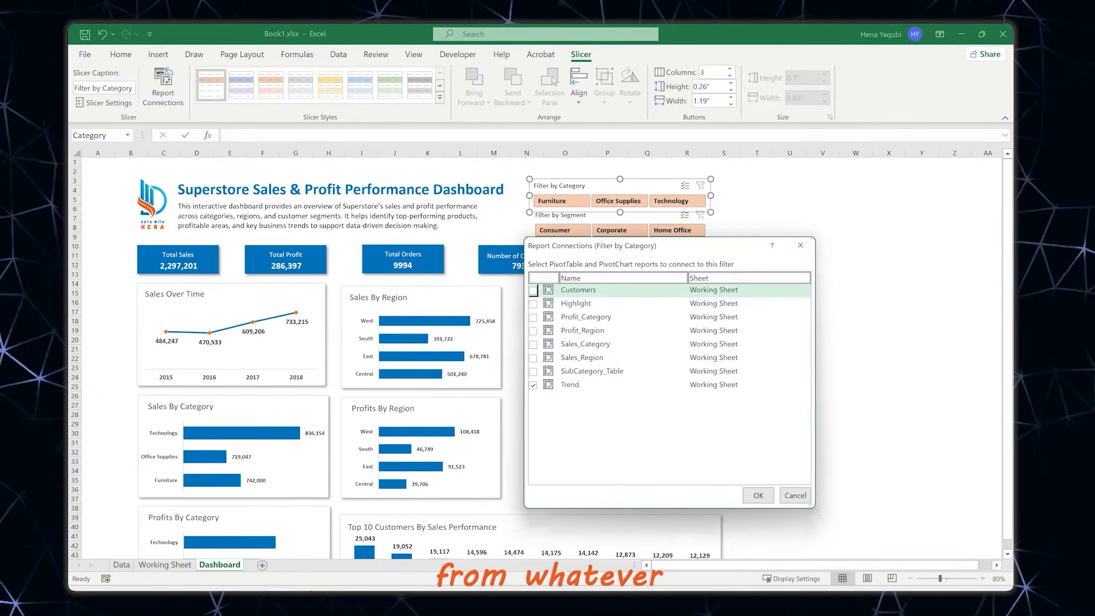
{"action": "left_click", "coordinate": [534, 304]}
{"action": "left_click", "coordinate": [533, 290]}
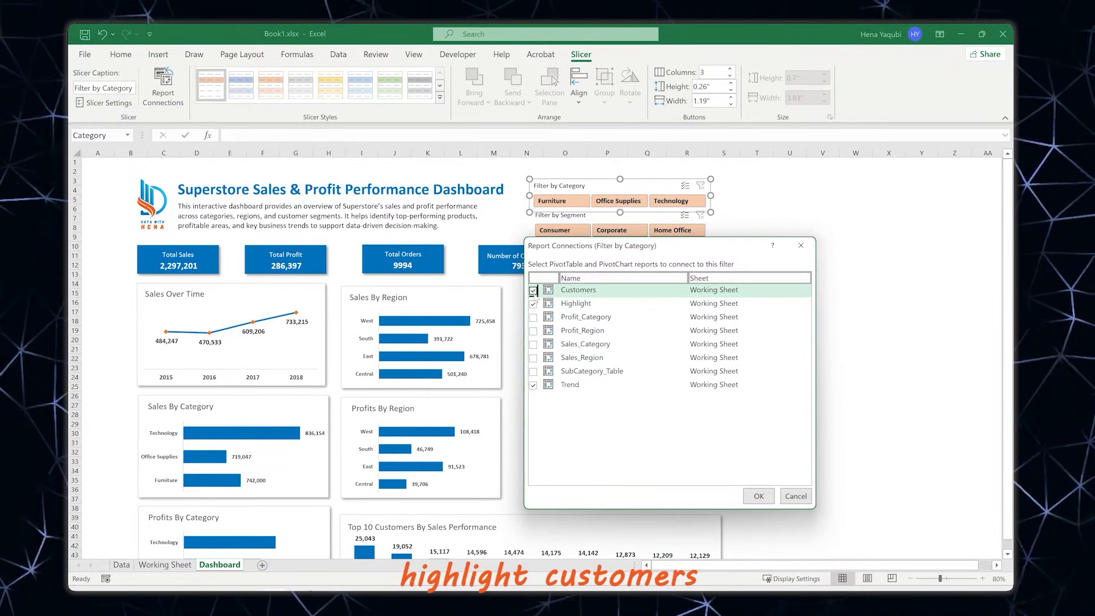
{"action": "left_click", "coordinate": [533, 385]}
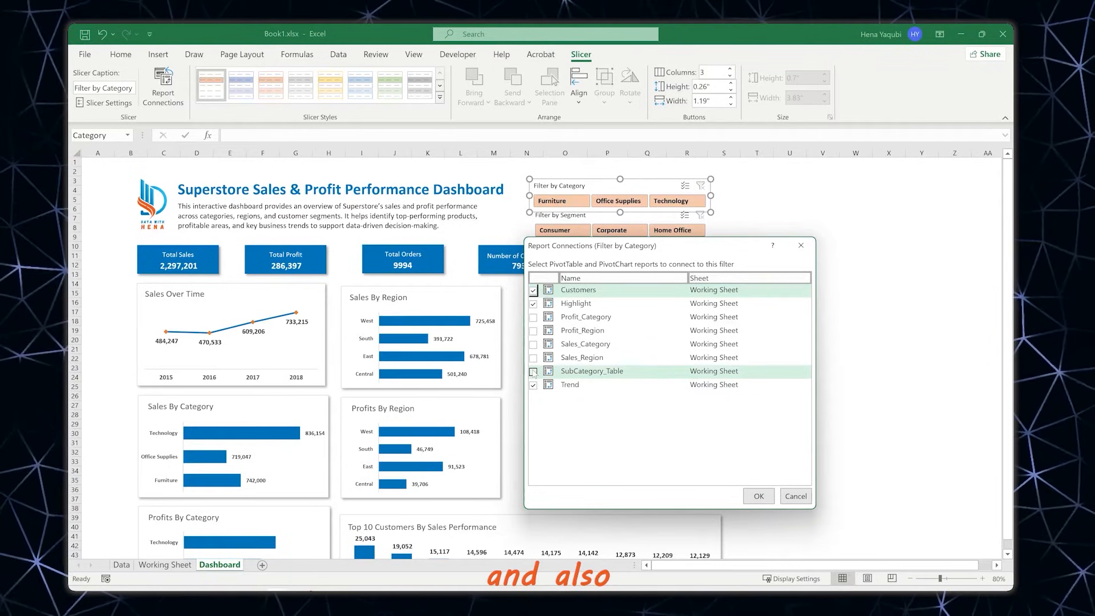
{"action": "left_click", "coordinate": [533, 371]}
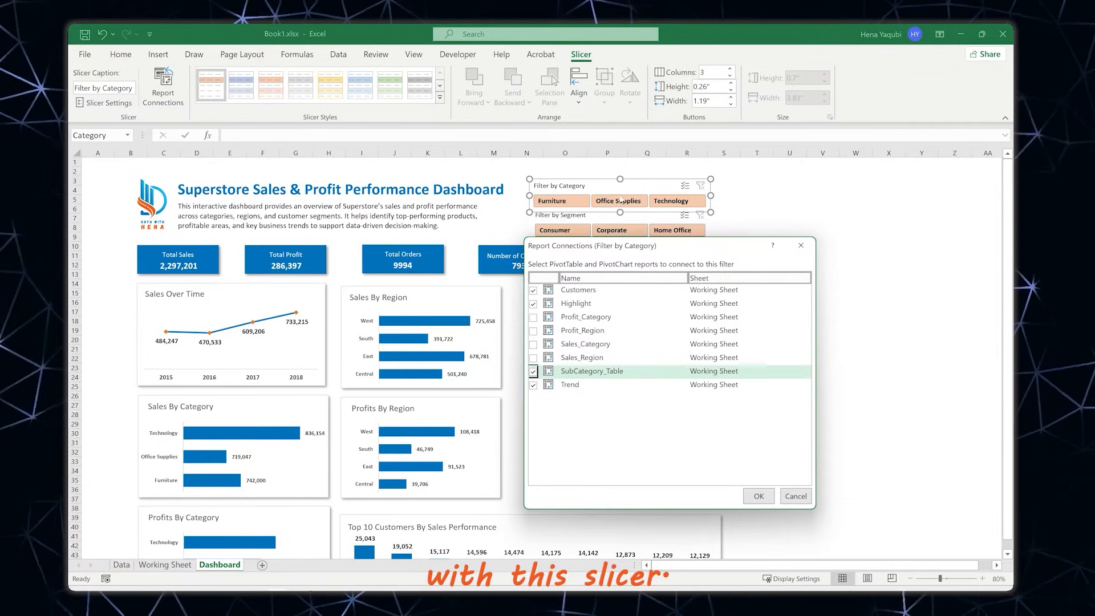
{"action": "left_click", "coordinate": [758, 496]}
{"action": "left_click", "coordinate": [790, 236]}
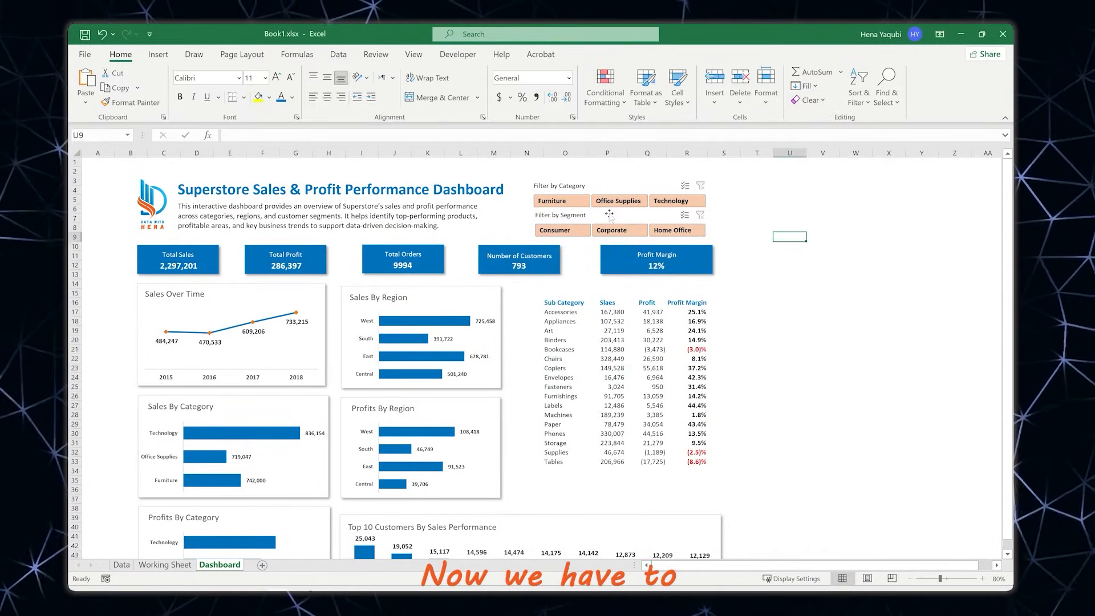
Connect the Segment slicer to all pivot tables: Customers, Highlight, Profit_Category, Profit_Region, Sales_Category, Sales_Region, SubCategory_Table and Trend
{"action": "left_click", "coordinate": [600, 215]}
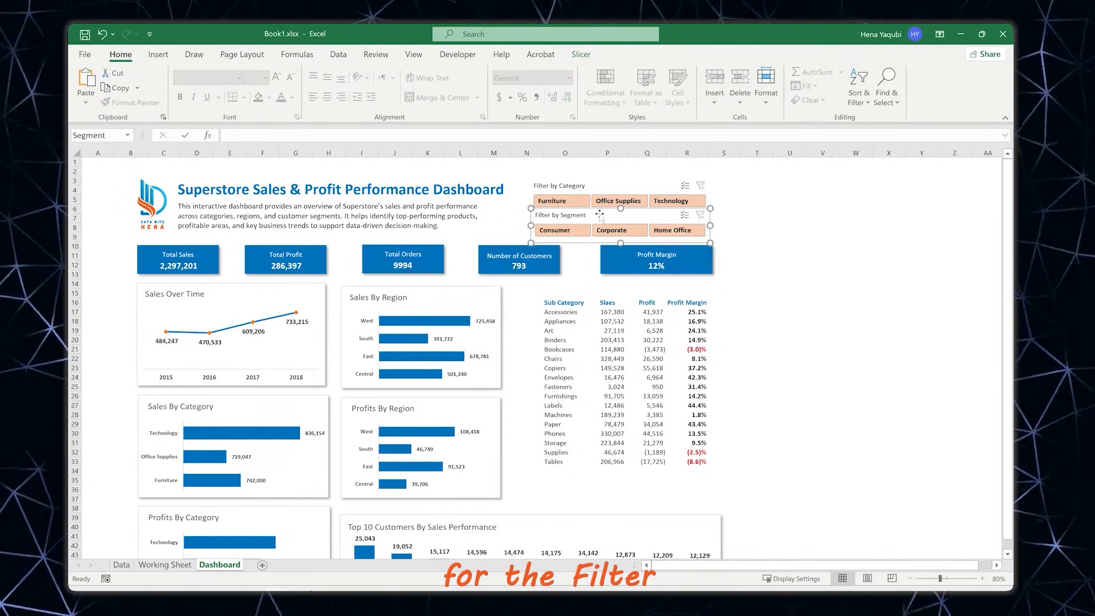
{"action": "left_click", "coordinate": [581, 54]}
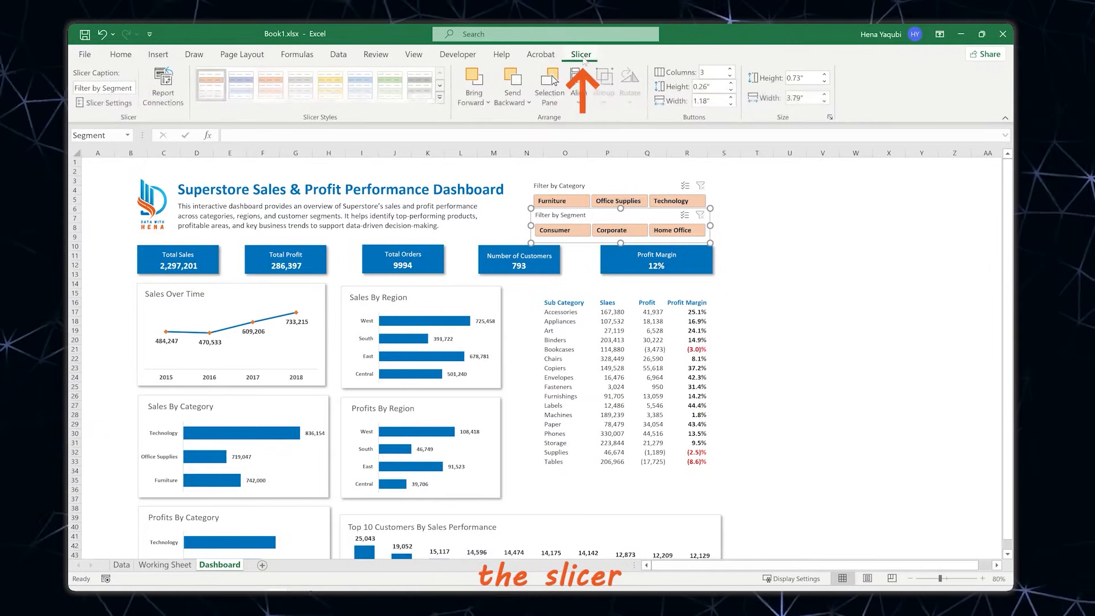
{"action": "left_click", "coordinate": [164, 86]}
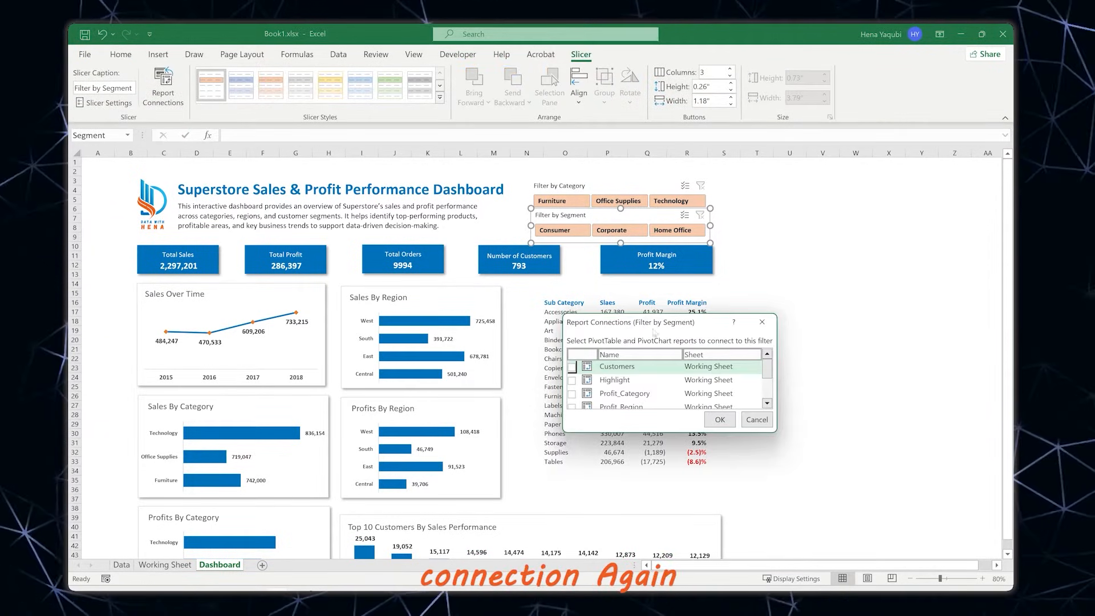
{"action": "left_click_drag", "start_coordinate": [777, 429], "coordinate": [812, 546]}
{"action": "left_click_drag", "start_coordinate": [691, 331], "coordinate": [660, 198]}
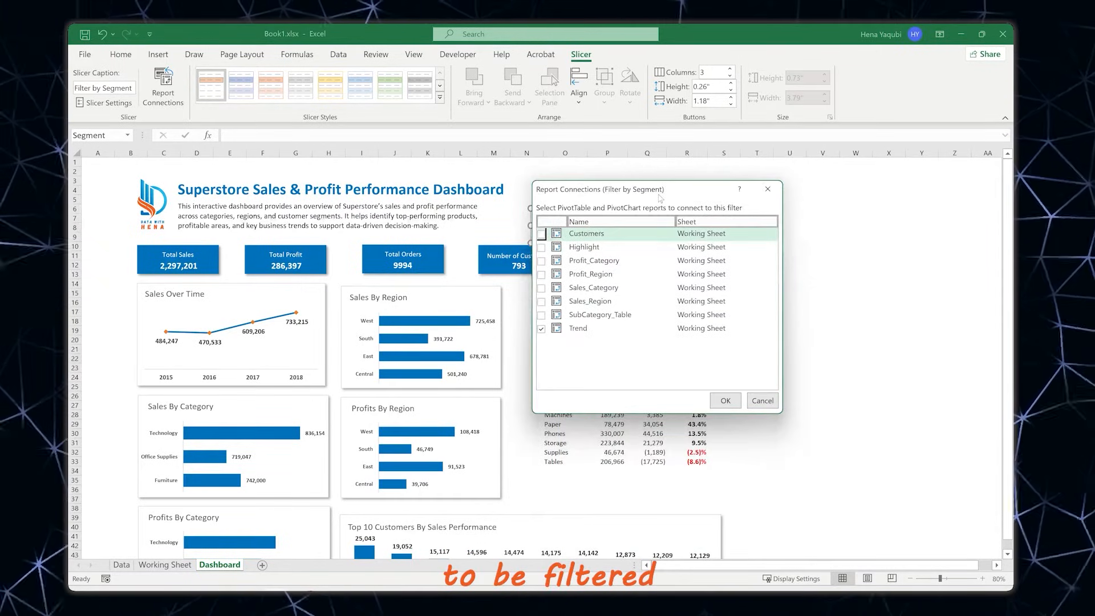
{"action": "left_click", "coordinate": [541, 234]}
{"action": "left_click", "coordinate": [541, 247]}
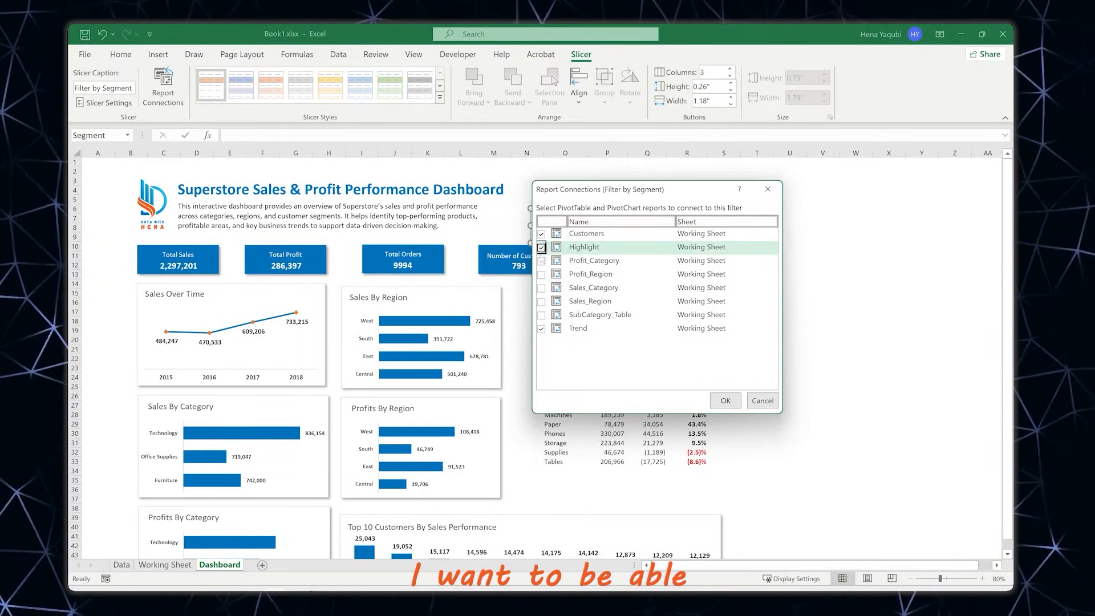
{"action": "left_click", "coordinate": [541, 261]}
{"action": "left_click", "coordinate": [541, 274]}
{"action": "left_click", "coordinate": [541, 288]}
{"action": "left_click", "coordinate": [542, 301]}
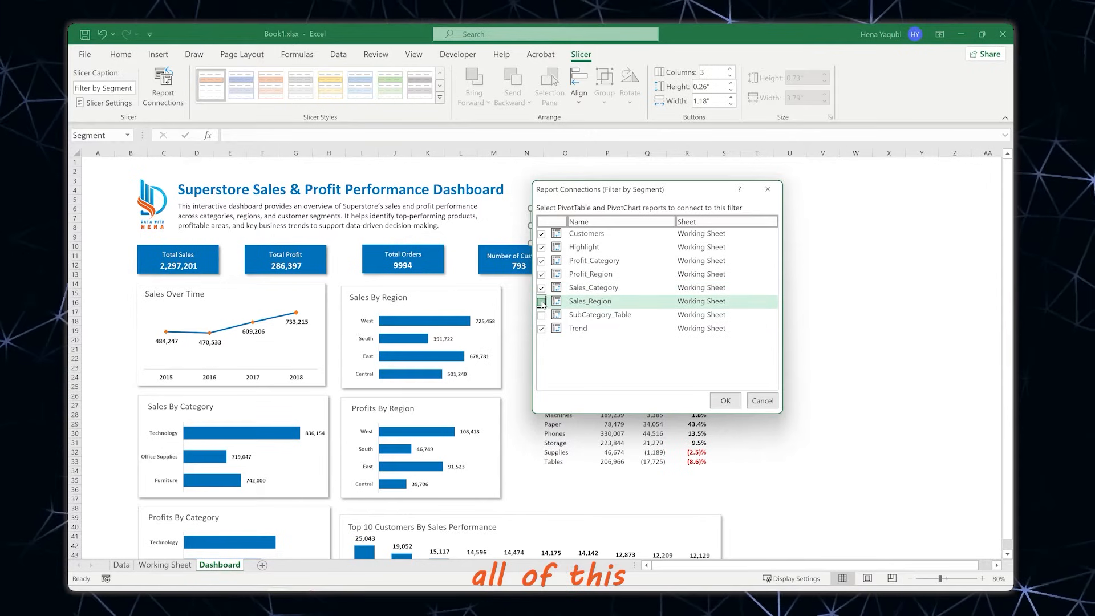
{"action": "left_click", "coordinate": [541, 315]}
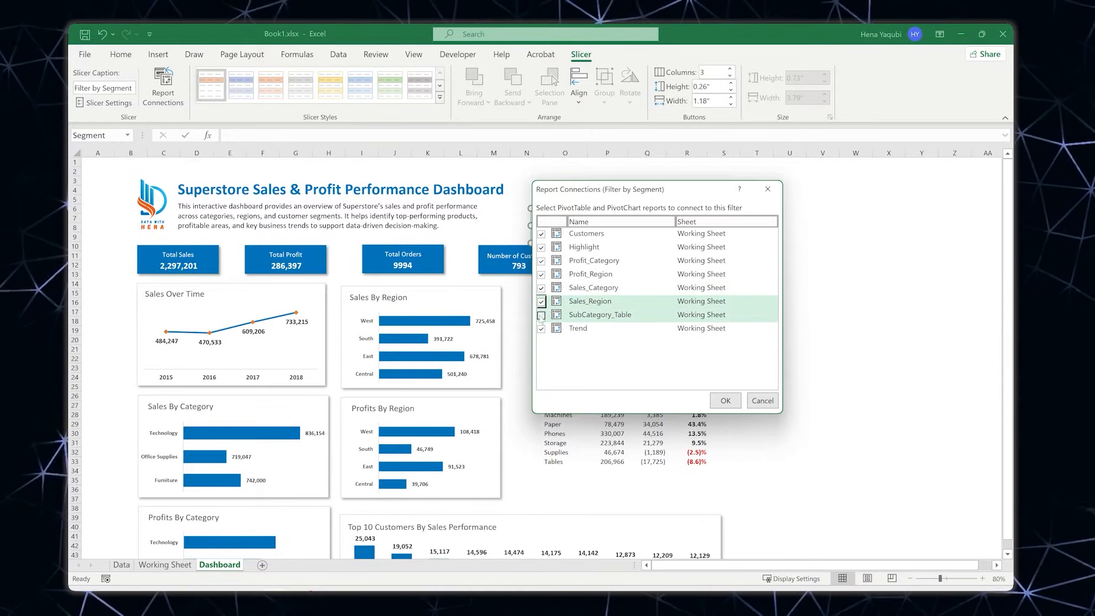
{"action": "left_click", "coordinate": [725, 400]}
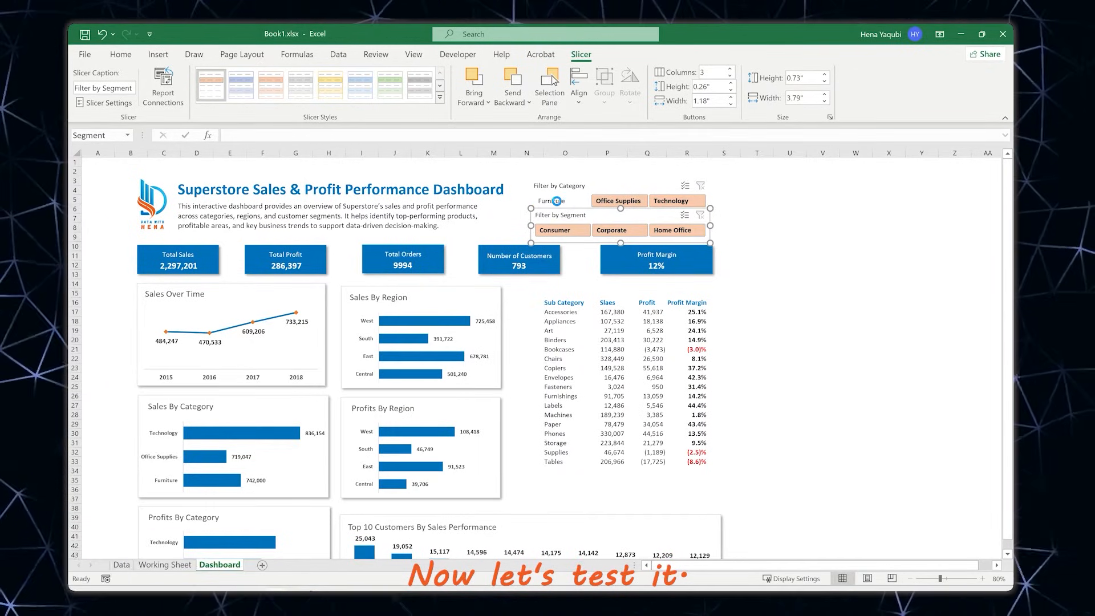
Test the Category slicer by filtering the dashboard to Furniture, check the charts and table, and clear the filter
{"action": "left_click", "coordinate": [556, 201]}
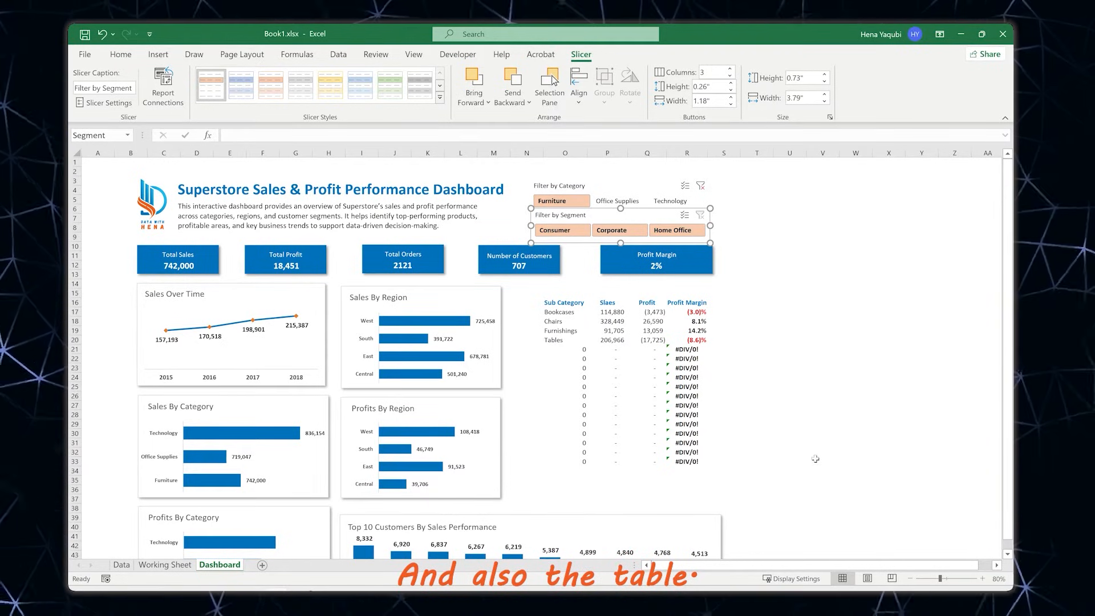
{"action": "scroll", "coordinate": [947, 268], "scroll_direction": "down", "scroll_amount": 1}
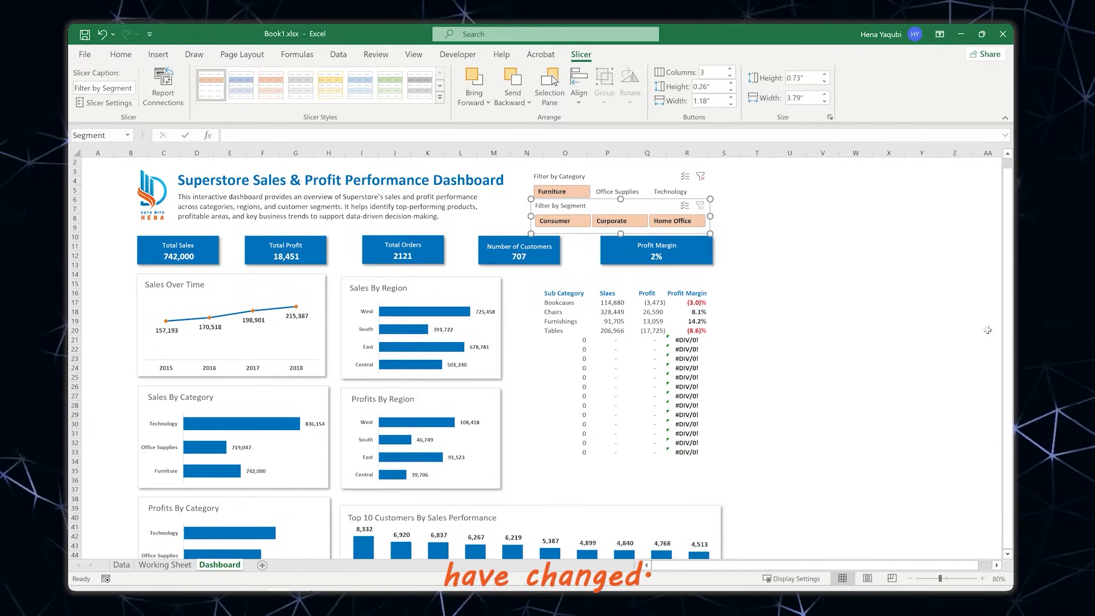
{"action": "left_click", "coordinate": [701, 176]}
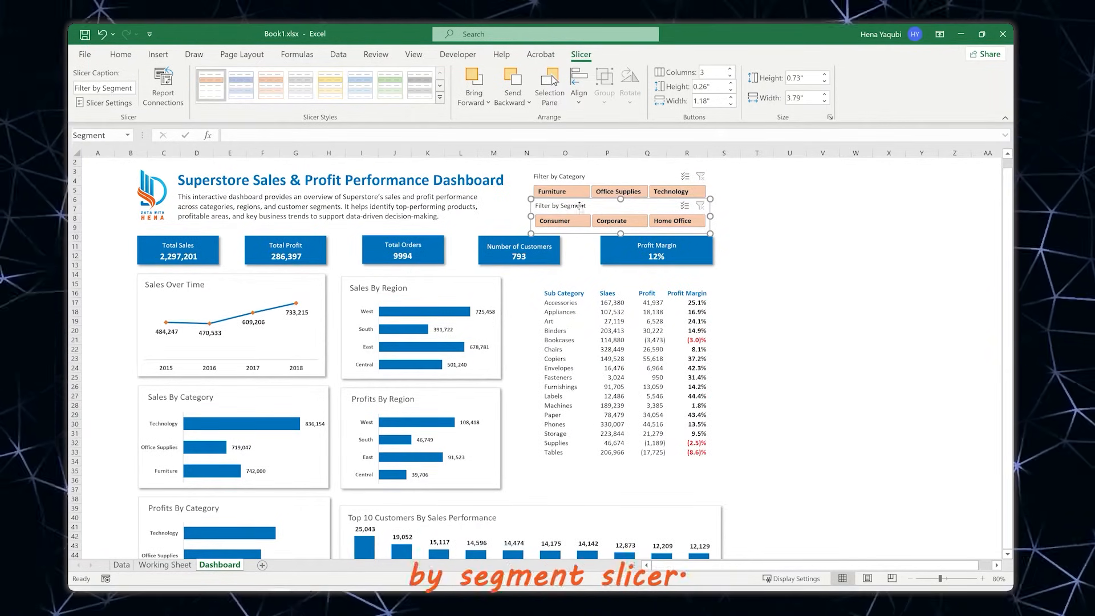
Test the Segment slicer with Corporate, Consumer and Home Office in turn, and clear its filter
{"action": "left_click", "coordinate": [596, 219]}
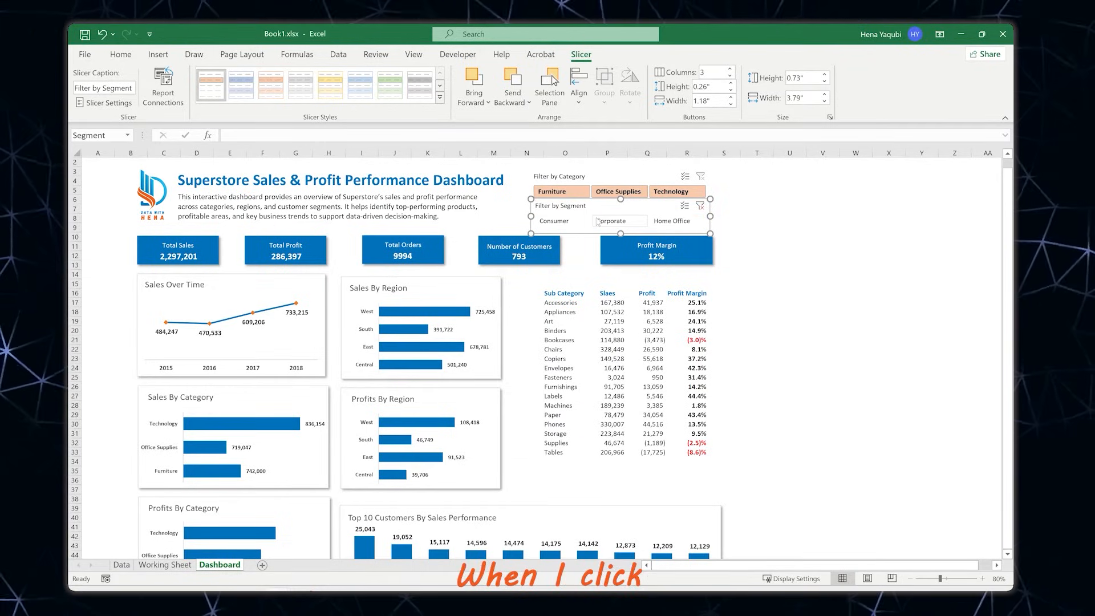
{"action": "left_click", "coordinate": [564, 226]}
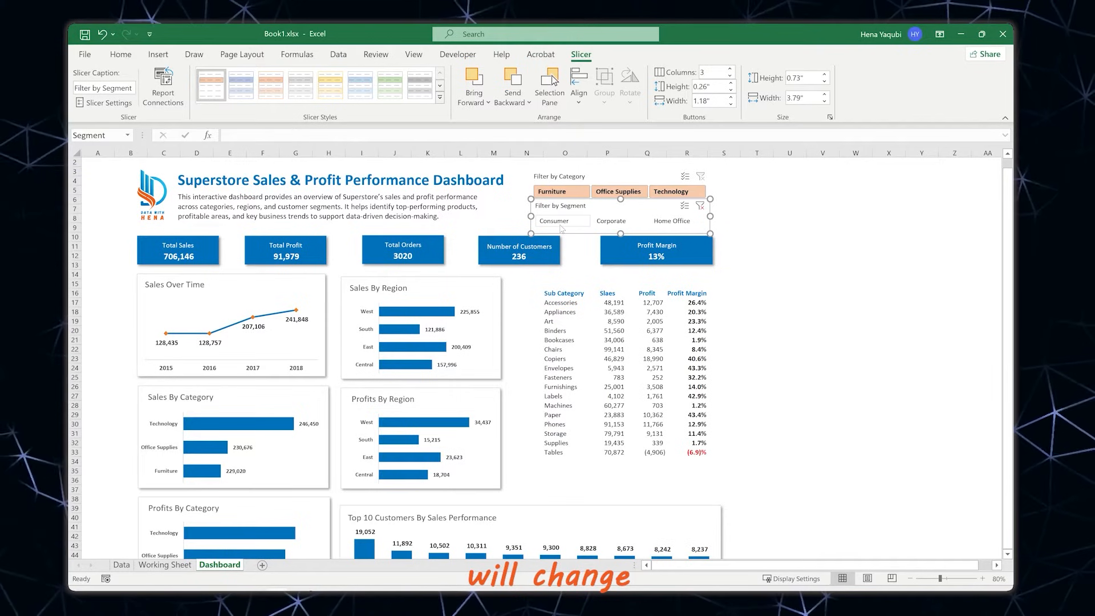
{"action": "left_click", "coordinate": [680, 222]}
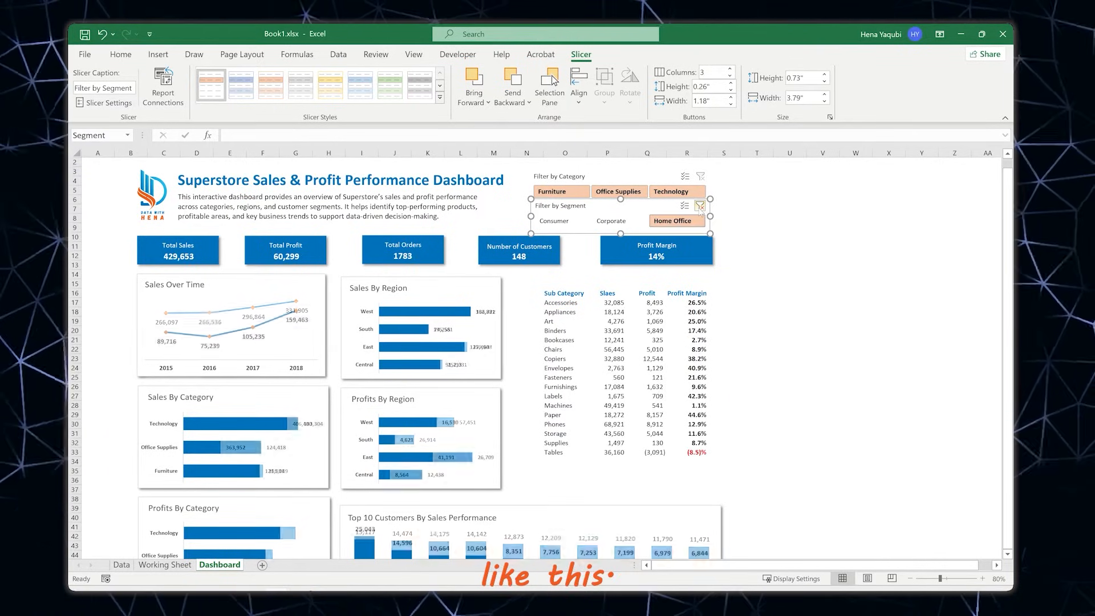
{"action": "left_click", "coordinate": [699, 206]}
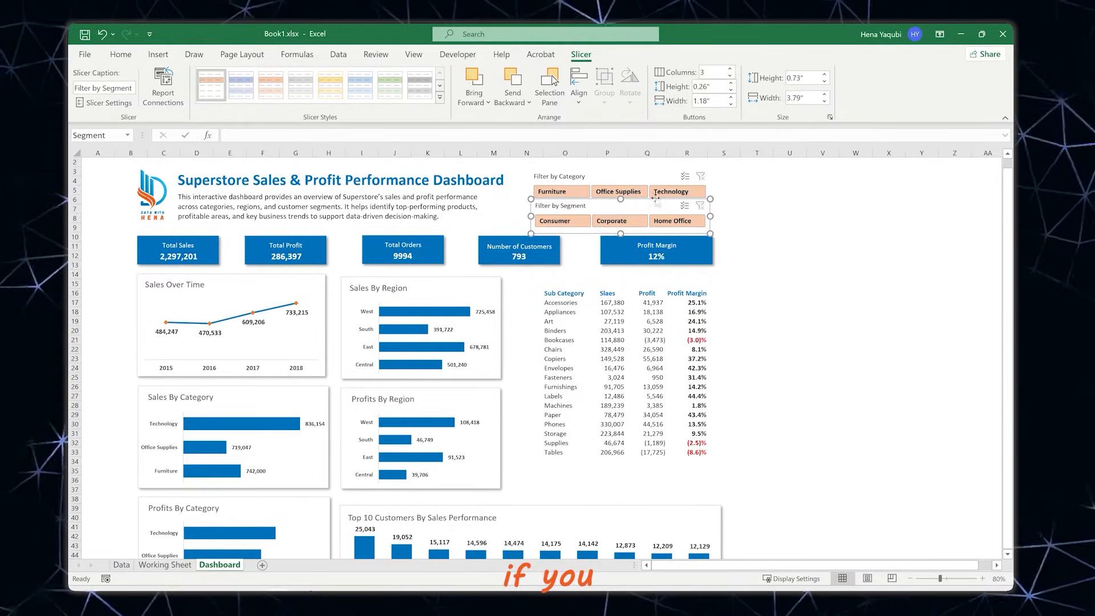
Filter the dashboard to Office Supplies and examine the row 41 formulas beside the sub-category pivot table on the Working Sheet
{"action": "left_click", "coordinate": [628, 193]}
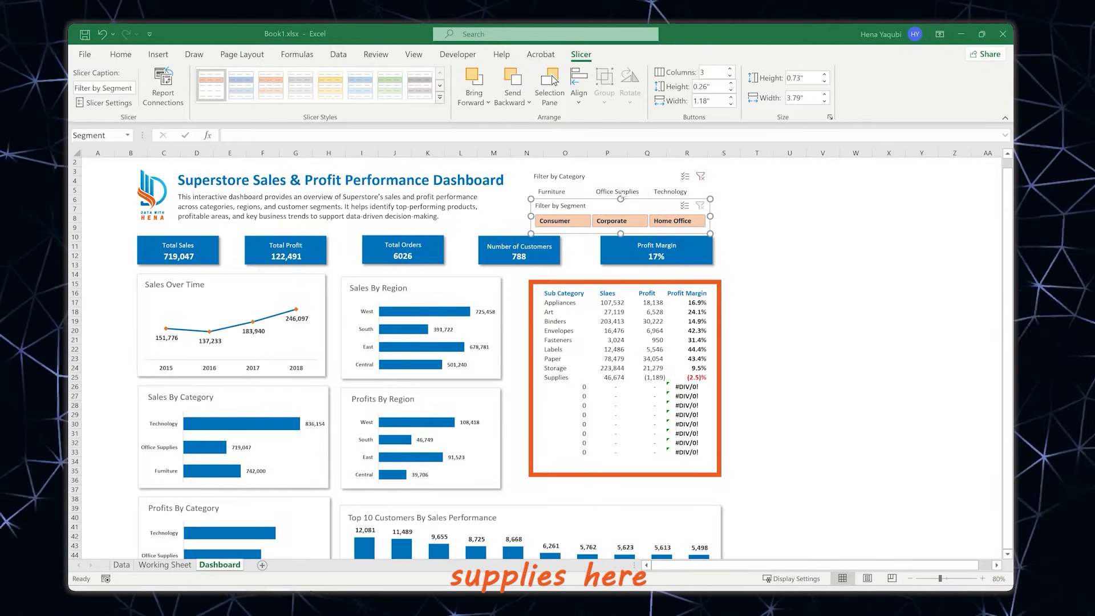
{"action": "left_click", "coordinate": [165, 564]}
{"action": "scroll", "coordinate": [247, 414], "scroll_direction": "up", "scroll_amount": 11}
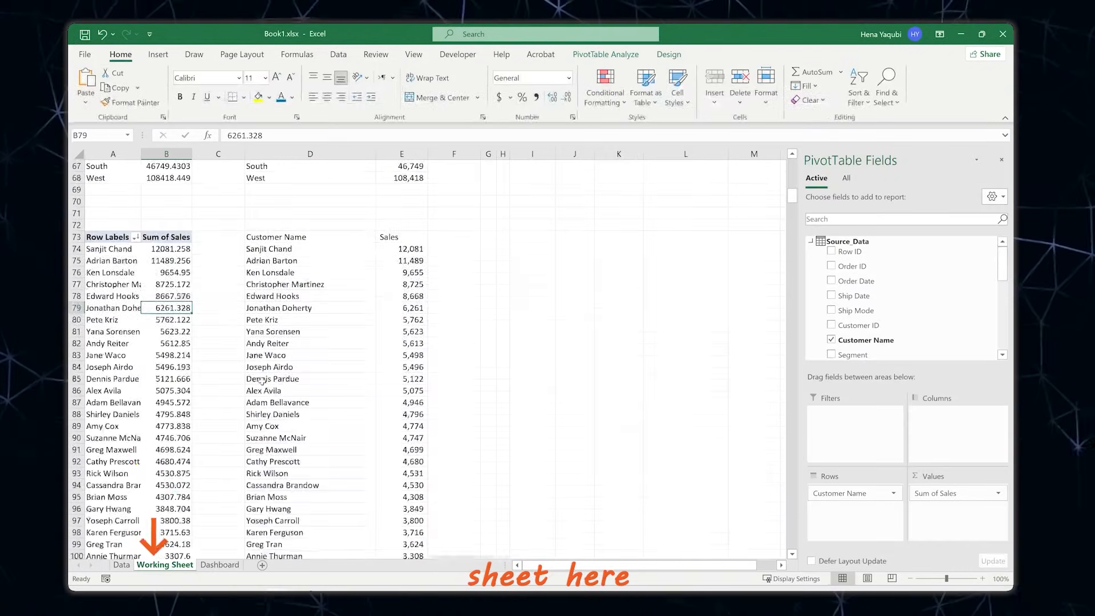
{"action": "scroll", "coordinate": [251, 375], "scroll_direction": "up", "scroll_amount": 2}
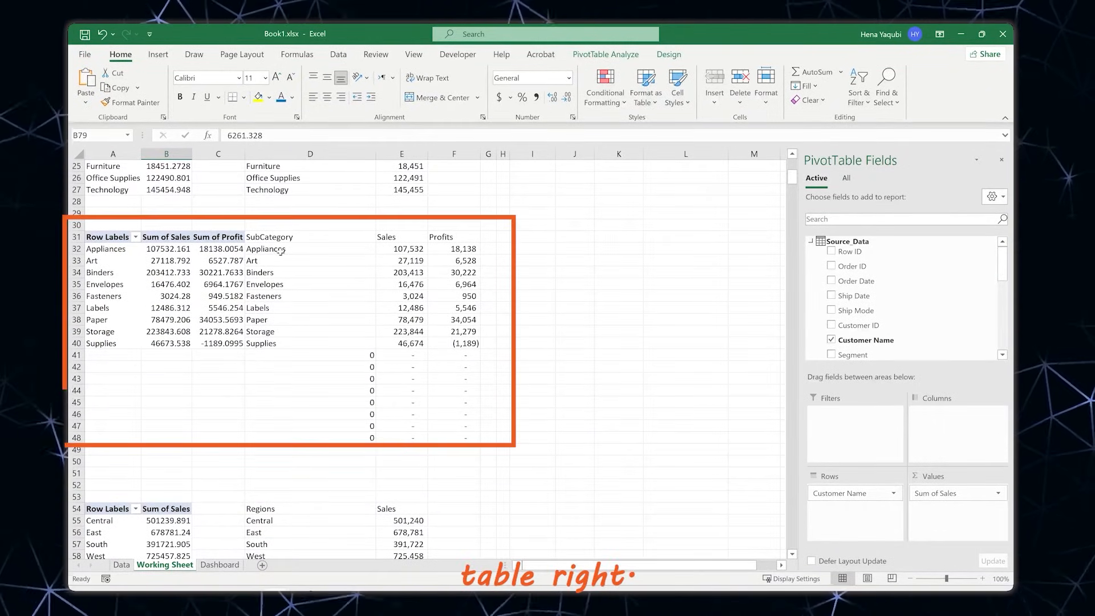
{"action": "left_click", "coordinate": [371, 355]}
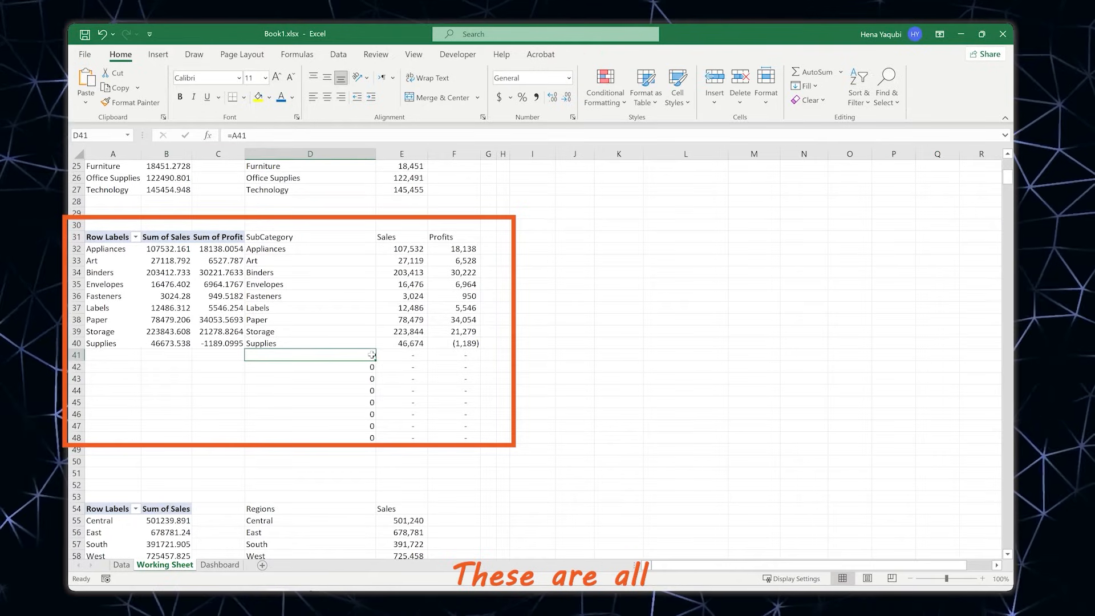
{"action": "left_click", "coordinate": [403, 356]}
{"action": "left_click", "coordinate": [448, 355]}
{"action": "left_click", "coordinate": [424, 357]}
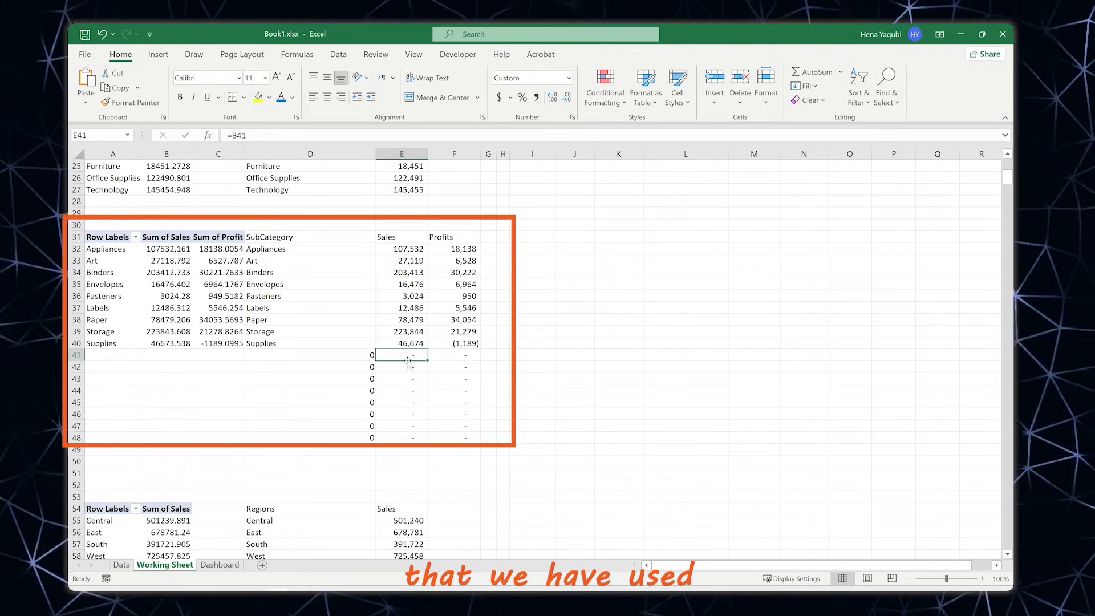
{"action": "left_click", "coordinate": [361, 358]}
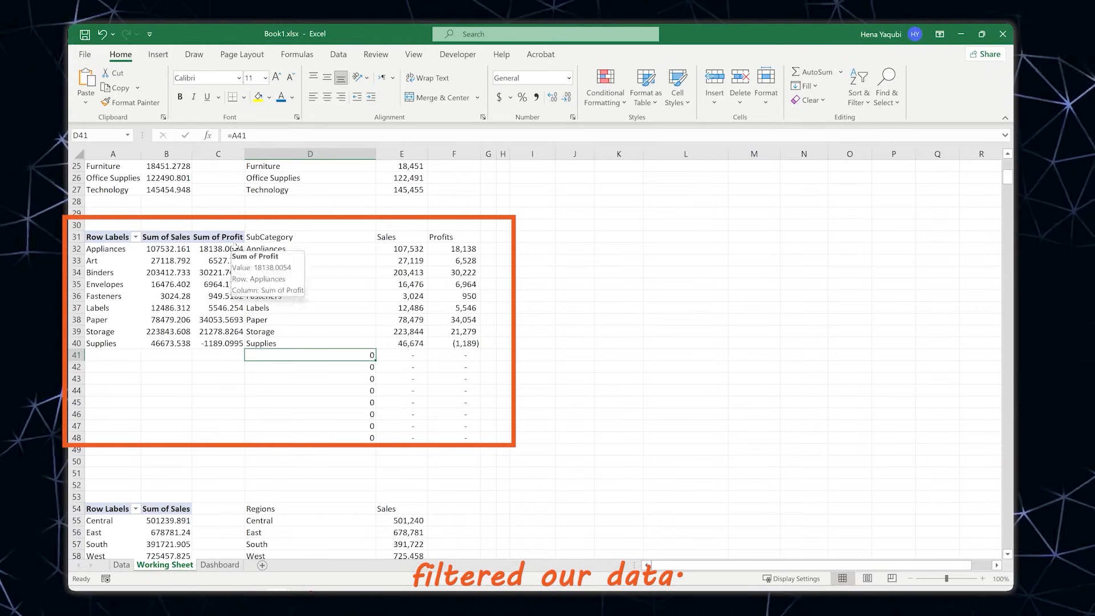
{"action": "left_click", "coordinate": [112, 355]}
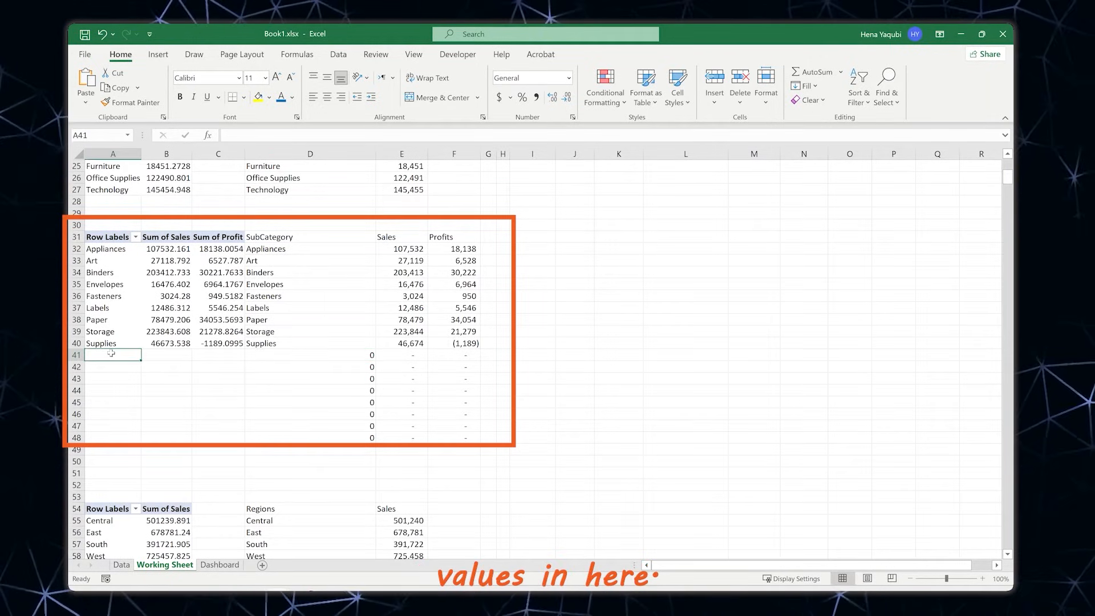
{"action": "left_click", "coordinate": [361, 358]}
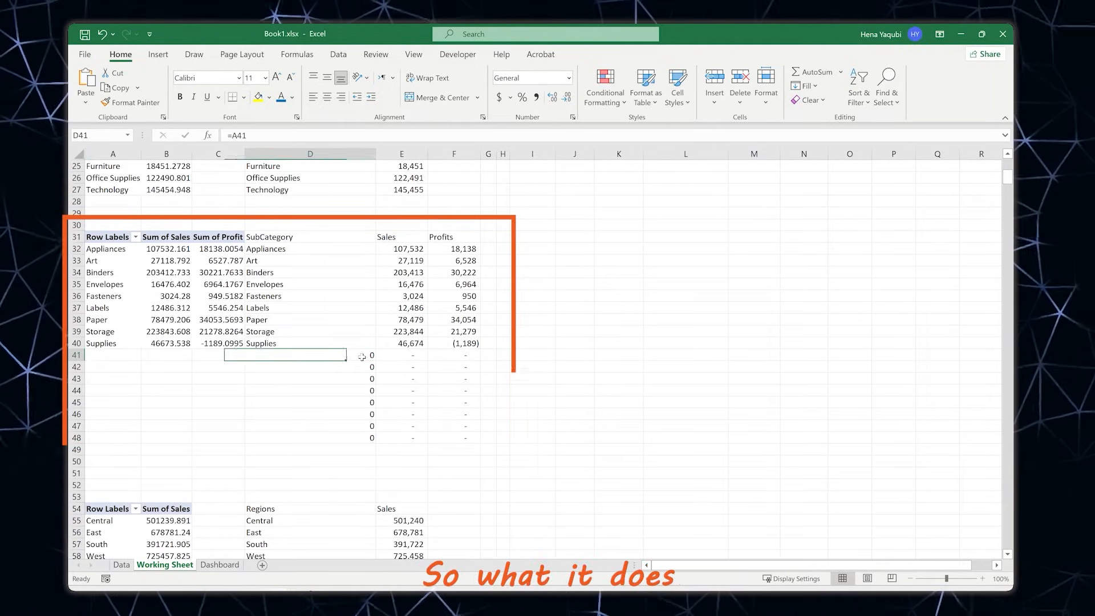
{"action": "left_click", "coordinate": [403, 355]}
{"action": "left_click", "coordinate": [461, 355]}
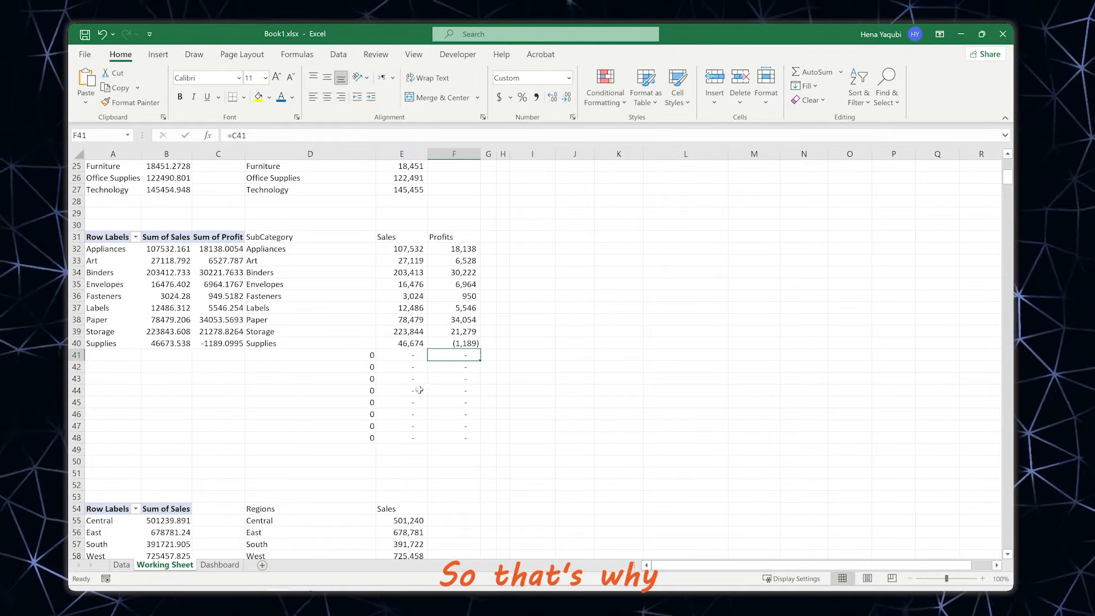
On the Dashboard sheet, rewrite the first Sub Category cell, O17, as =IF('Working Sheet'!D32=0,"",'Working Sheet'!D32)
{"action": "left_click", "coordinate": [238, 566]}
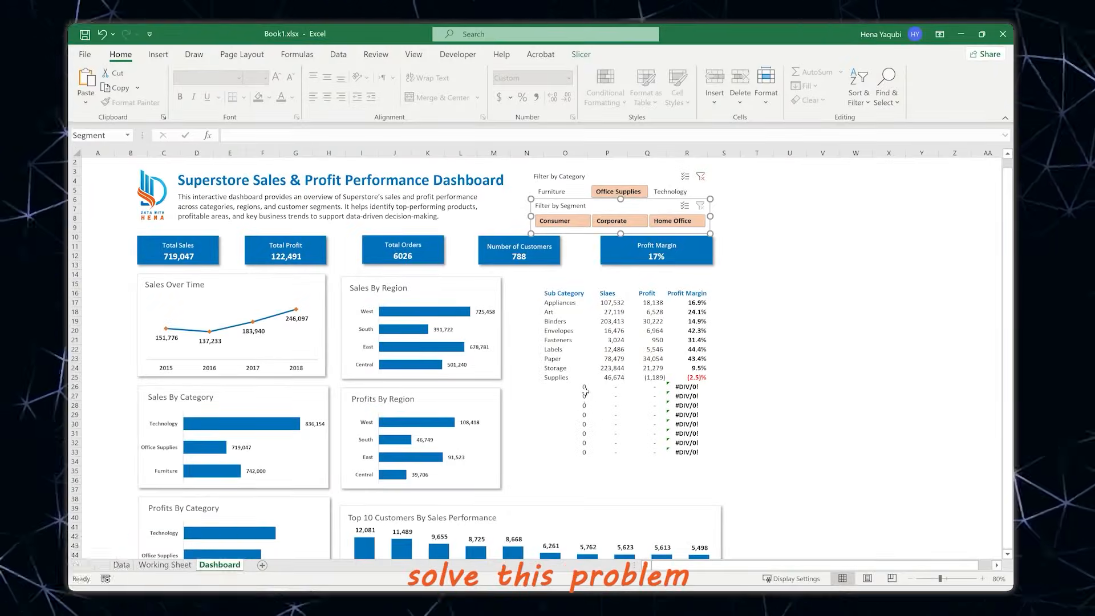
{"action": "left_click", "coordinate": [563, 304]}
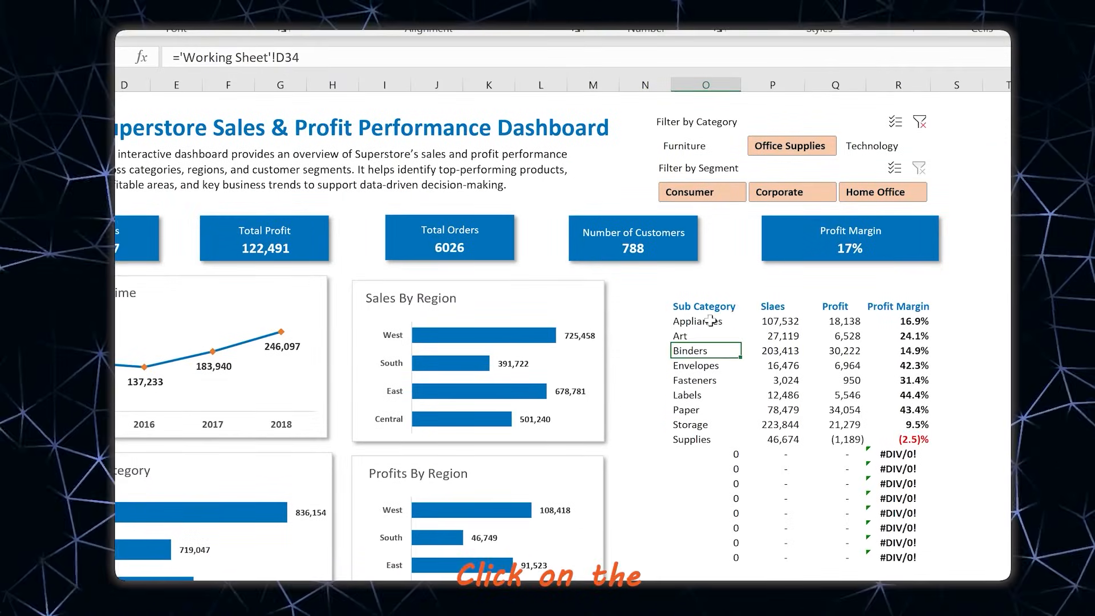
{"action": "left_click", "coordinate": [567, 303]}
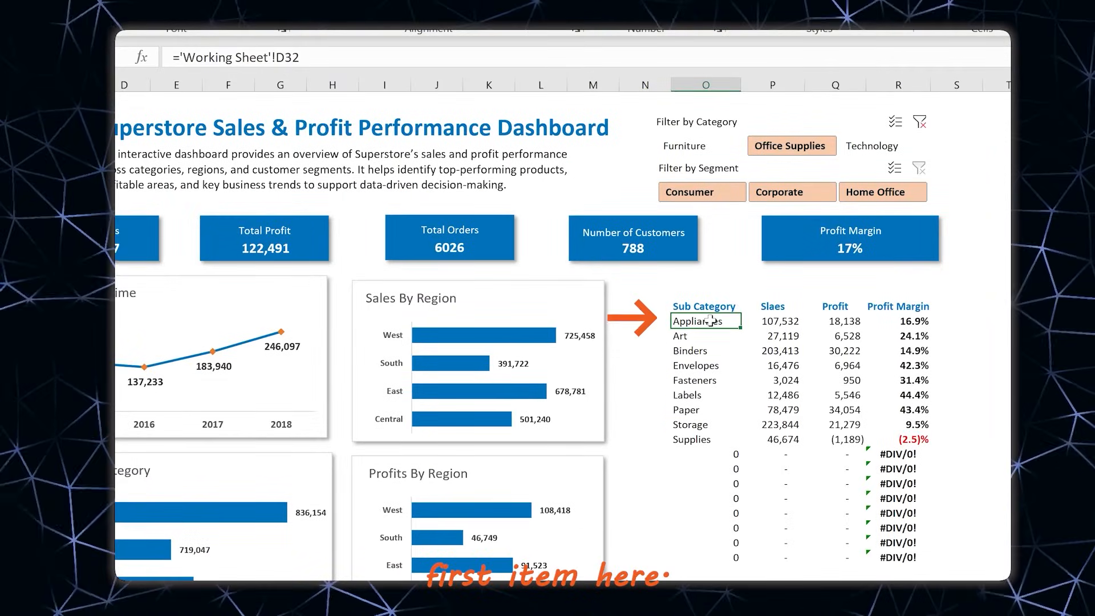
{"action": "left_click", "coordinate": [186, 57]}
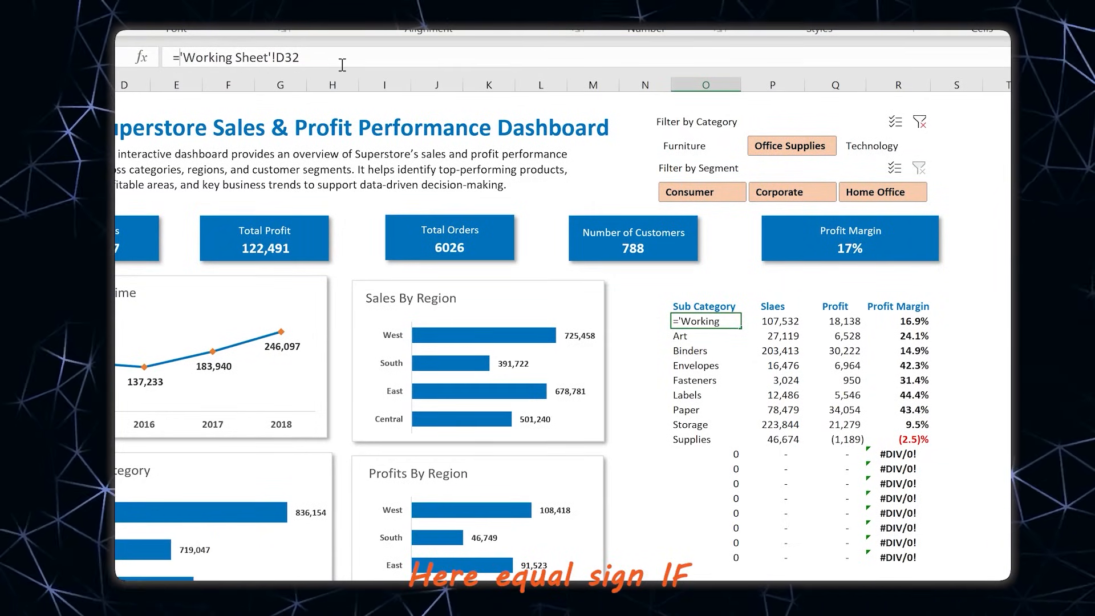
{"action": "type", "text": "IF("}
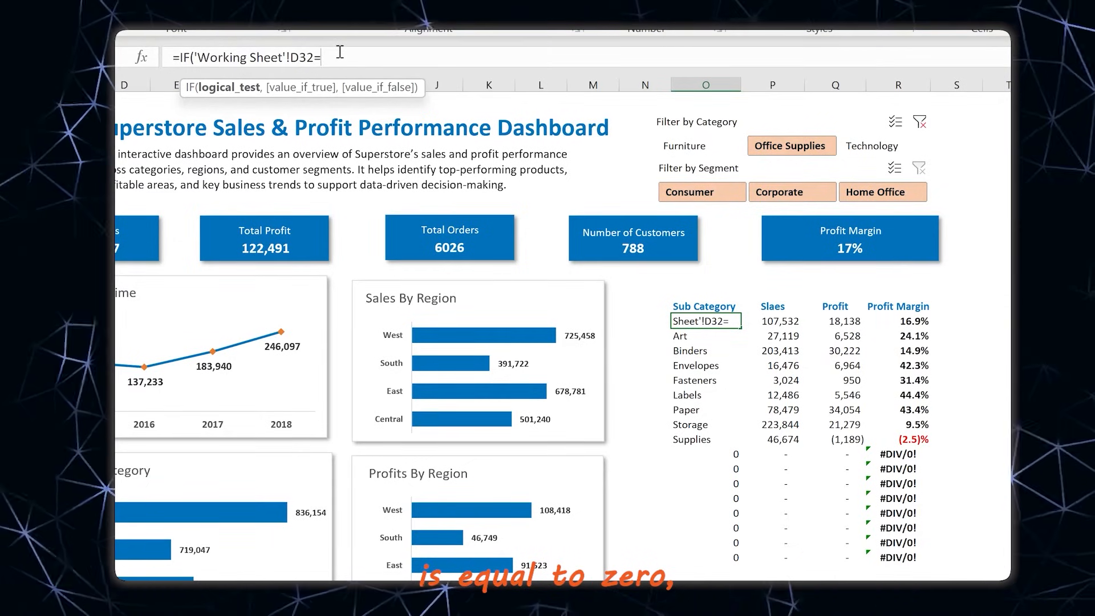
{"action": "type", "text": "0"}
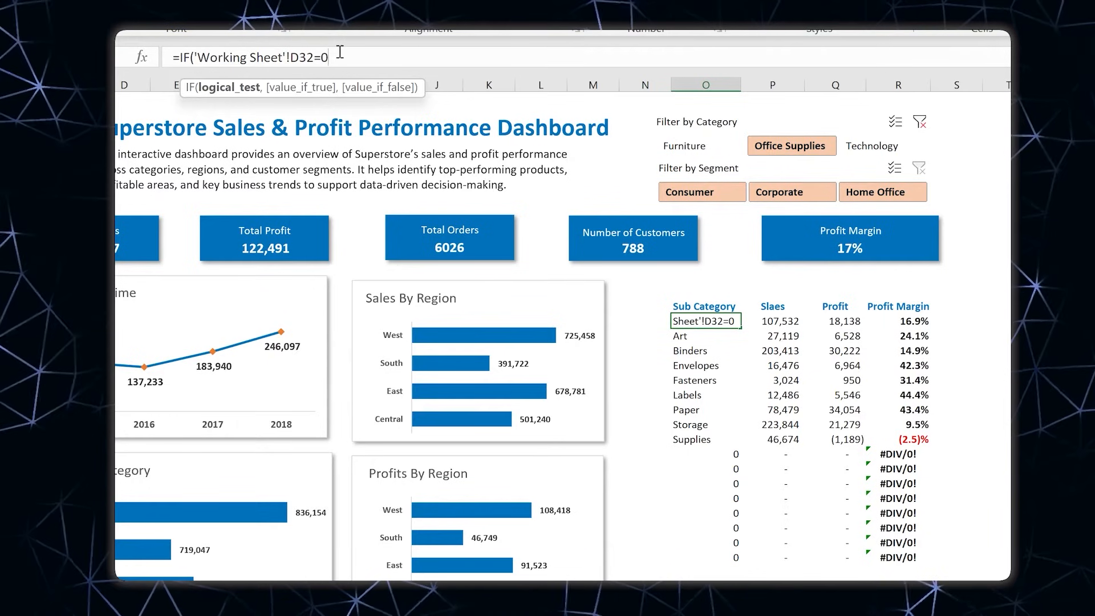
{"action": "type", "text": ",\"\""}
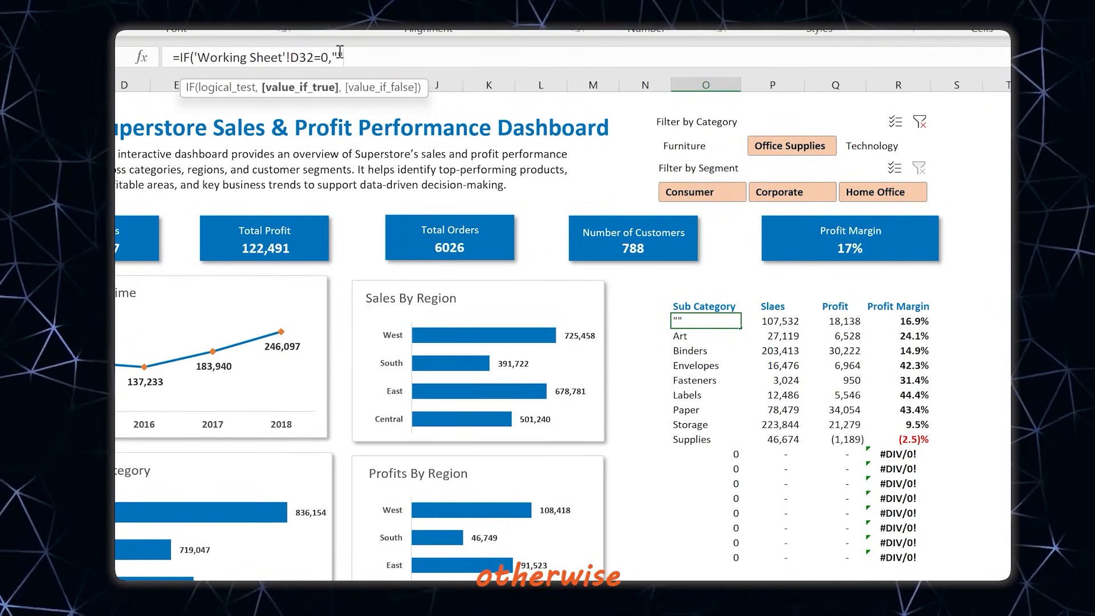
{"action": "type", "text": ","}
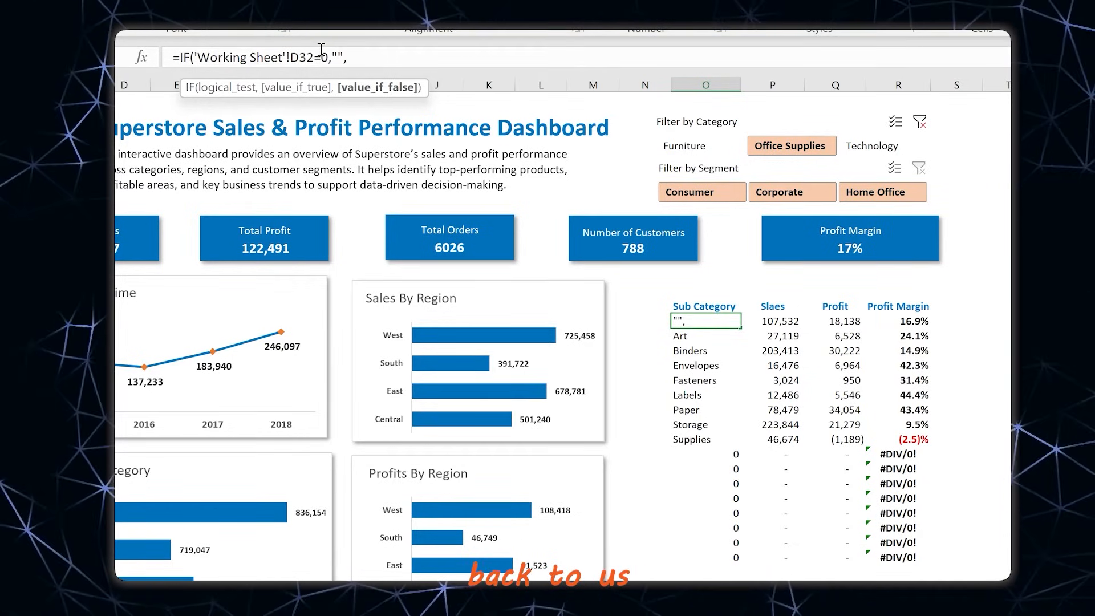
{"action": "left_click_drag", "start_coordinate": [314, 57], "coordinate": [197, 54]}
{"action": "key", "text": "ctrl+c"}
{"action": "left_click", "coordinate": [387, 61]}
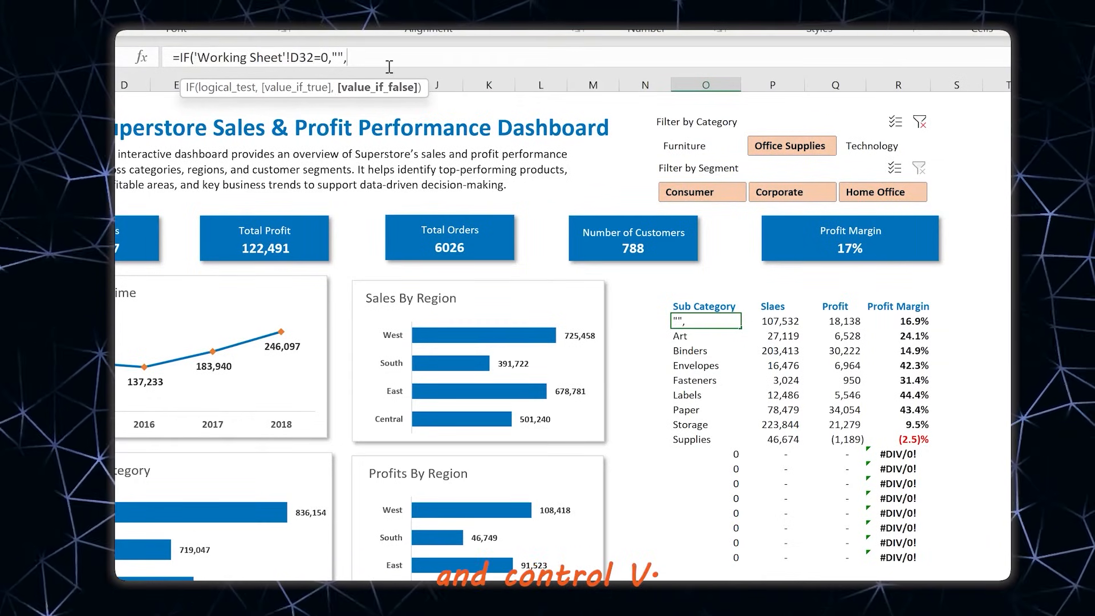
{"action": "key", "text": "ctrl+v"}
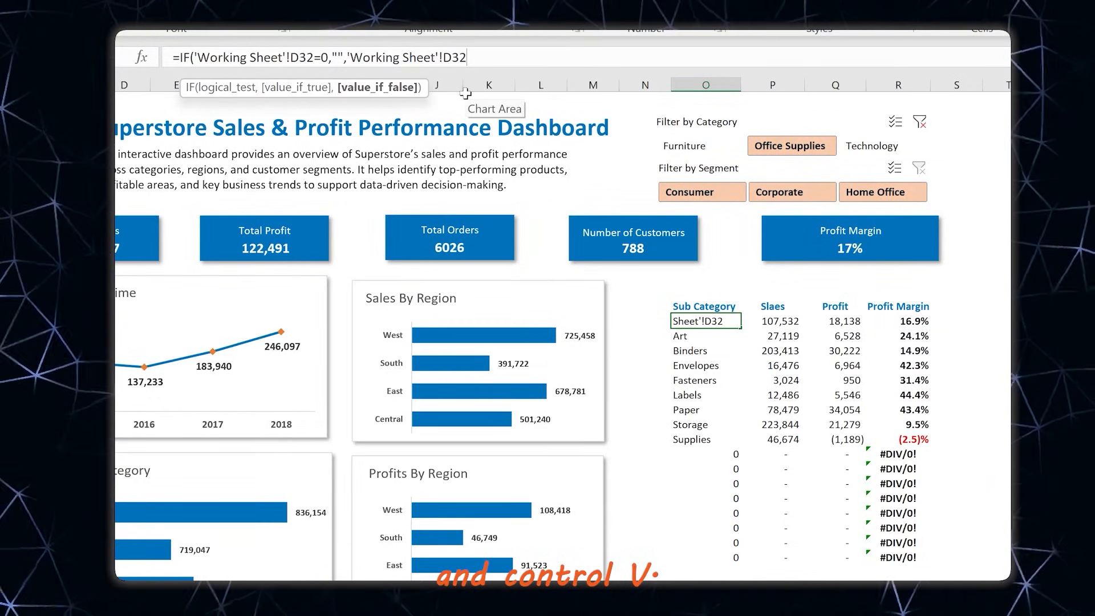
{"action": "type", "text": ")"}
{"action": "key", "text": "Return"}
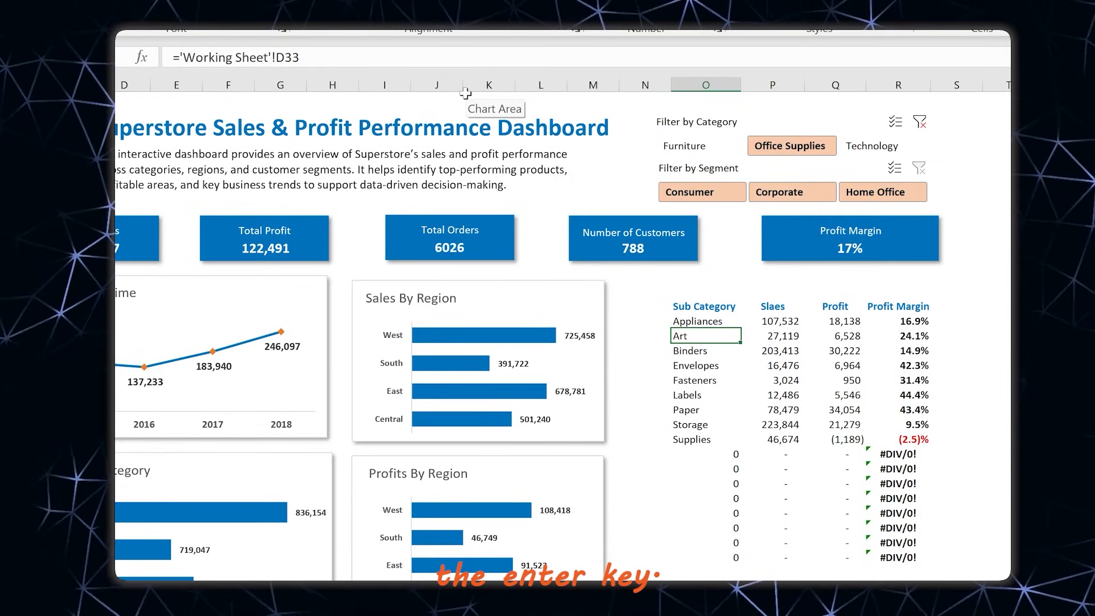
Copy the IF formula in O17 down the Sub Category column through row 33 and check cell O26
{"action": "left_click", "coordinate": [730, 321]}
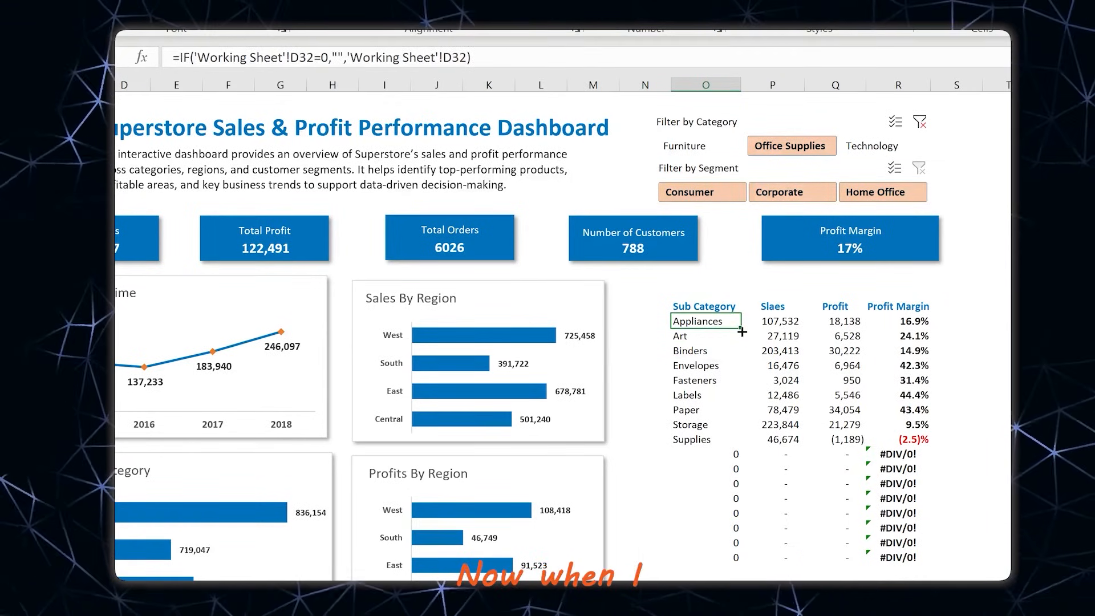
{"action": "left_click_drag", "start_coordinate": [742, 331], "coordinate": [753, 562]}
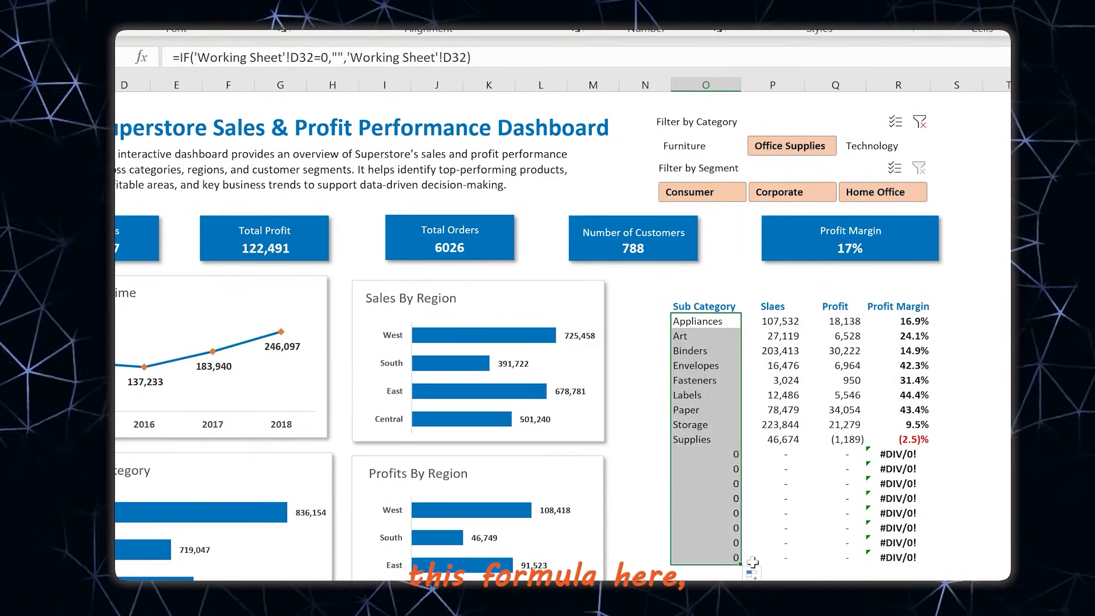
{"action": "left_click", "coordinate": [737, 455]}
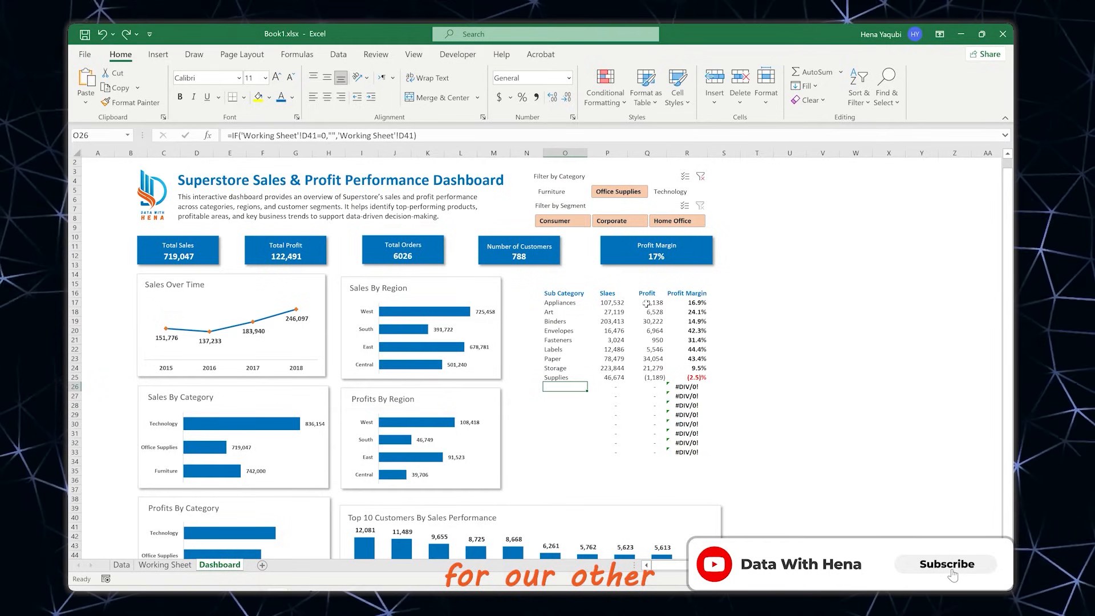
Extend the O17 IF formula across the sales and profit columns to Q17 and fill all three columns down to row 33
{"action": "left_click", "coordinate": [568, 304]}
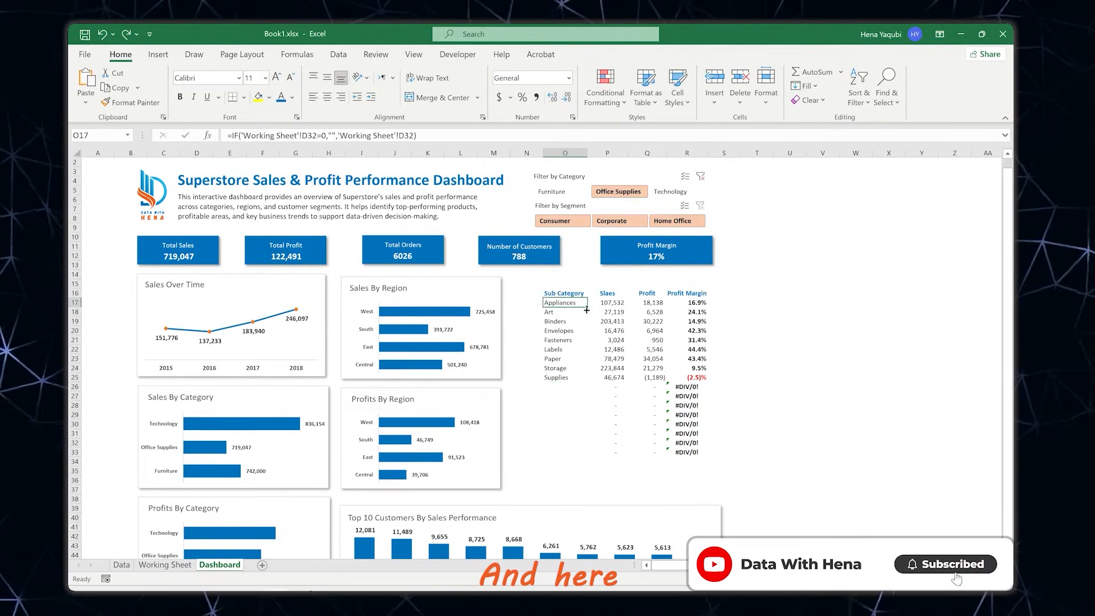
{"action": "left_click_drag", "start_coordinate": [586, 309], "coordinate": [664, 308]}
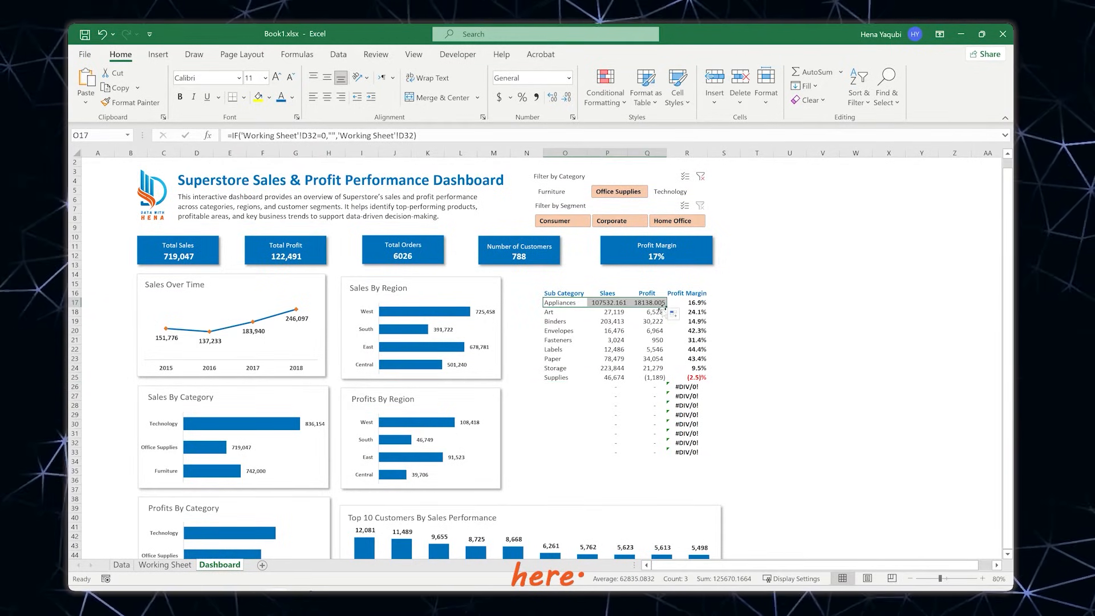
{"action": "left_click_drag", "start_coordinate": [660, 438], "coordinate": [664, 454]}
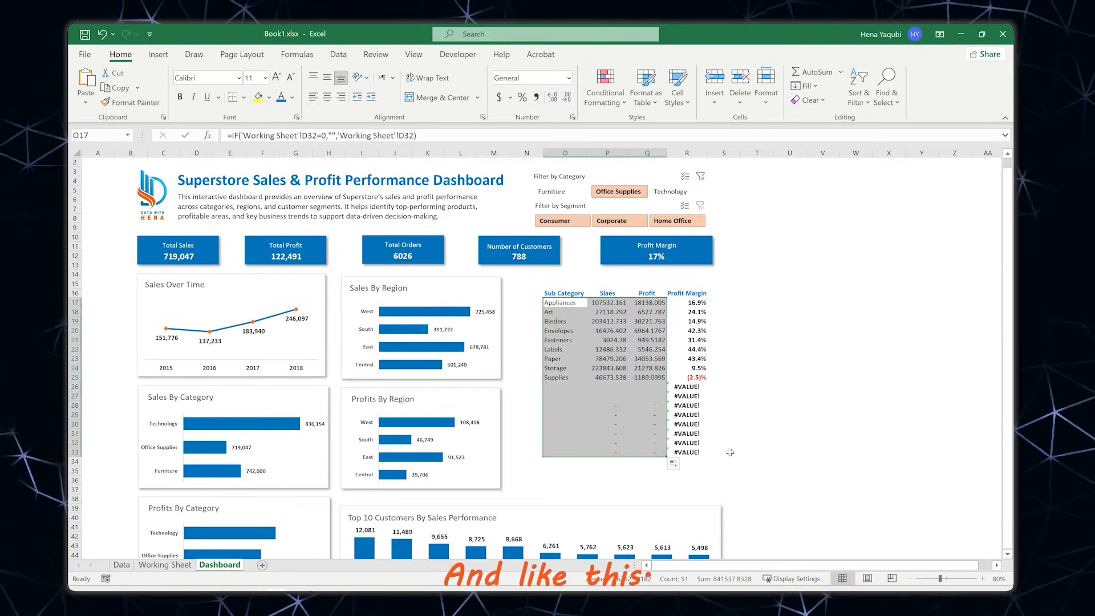
Format the sales and profit values in P17:Q33 with comma style and no decimal places
{"action": "left_click", "coordinate": [608, 340]}
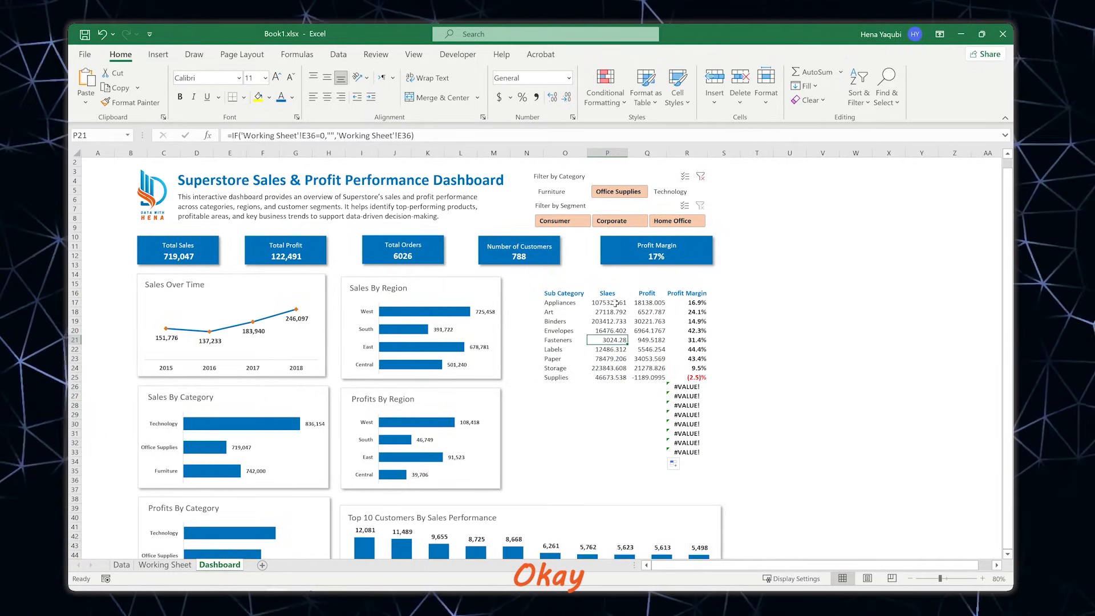
{"action": "left_click_drag", "start_coordinate": [615, 303], "coordinate": [665, 454]}
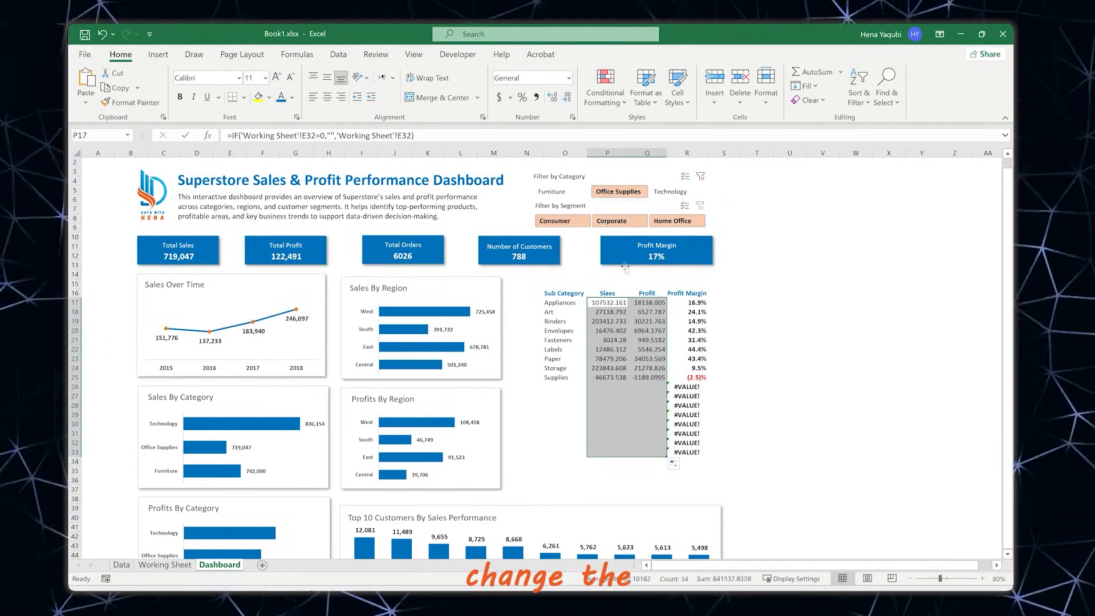
{"action": "left_click", "coordinate": [536, 98]}
{"action": "left_click", "coordinate": [566, 97]}
{"action": "left_click", "coordinate": [567, 97]}
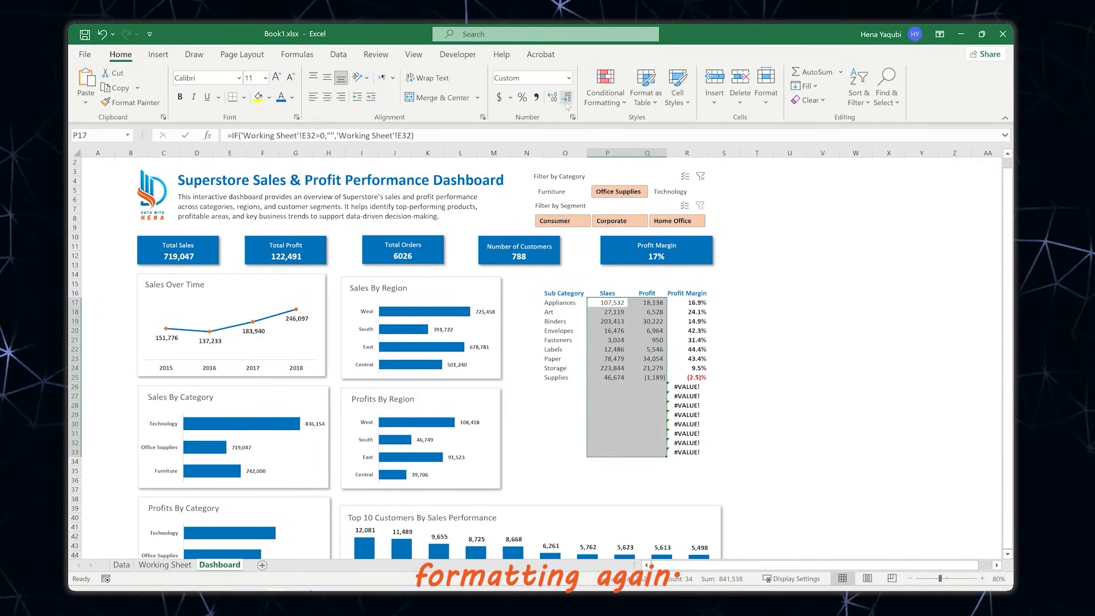
{"action": "left_click", "coordinate": [610, 321]}
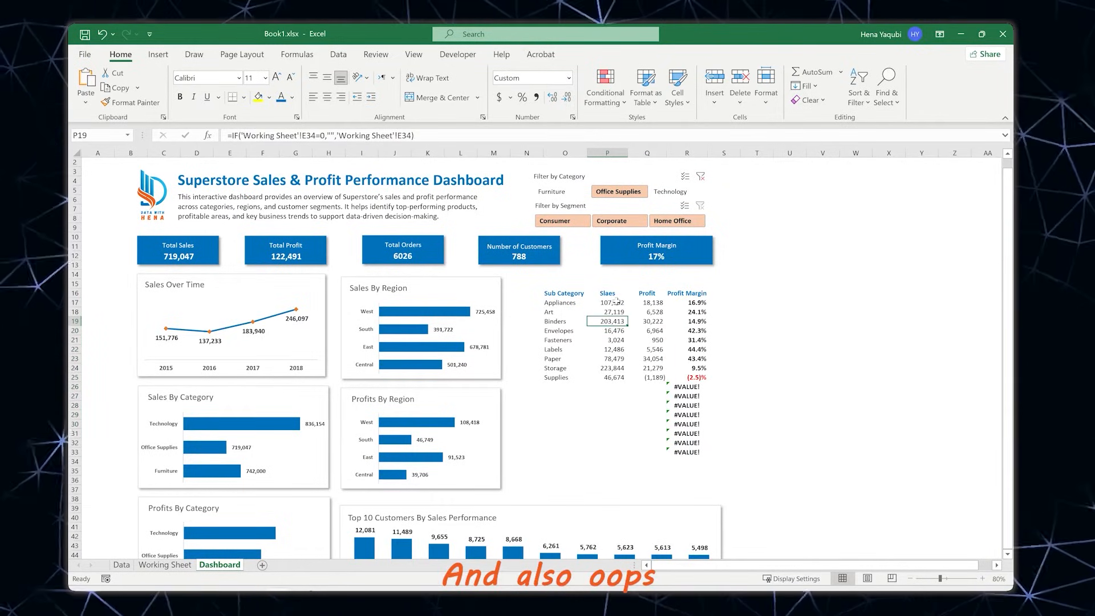
Correct the misspelled table header in P16 to Sales
{"action": "left_click", "coordinate": [619, 295]}
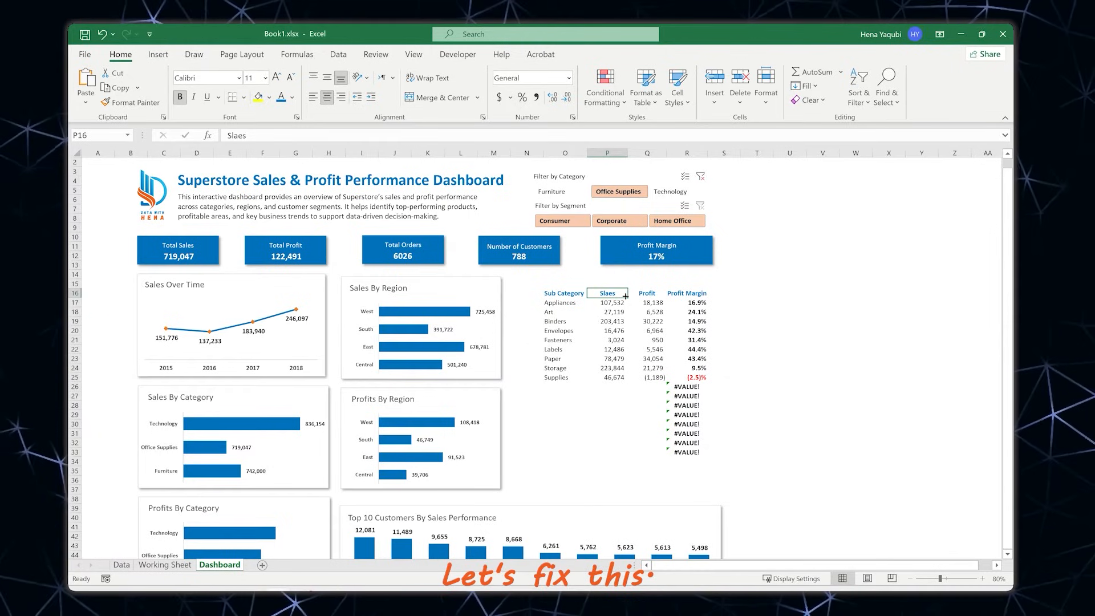
{"action": "type", "text": "Sl"}
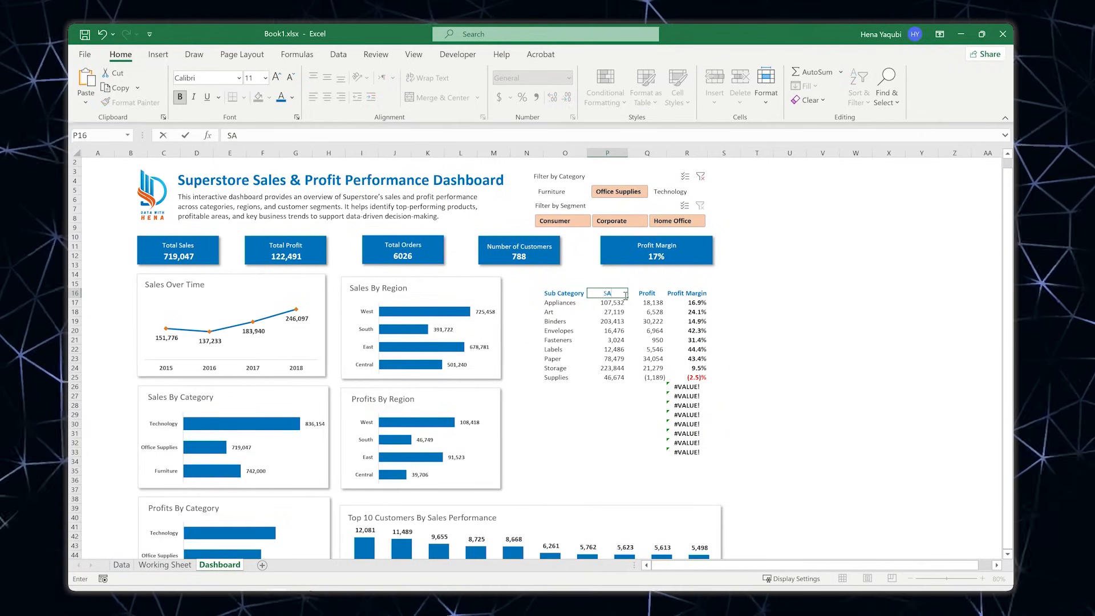
{"action": "type", "text": "les"}
{"action": "key", "text": "Left"}
{"action": "key", "text": "Left"}
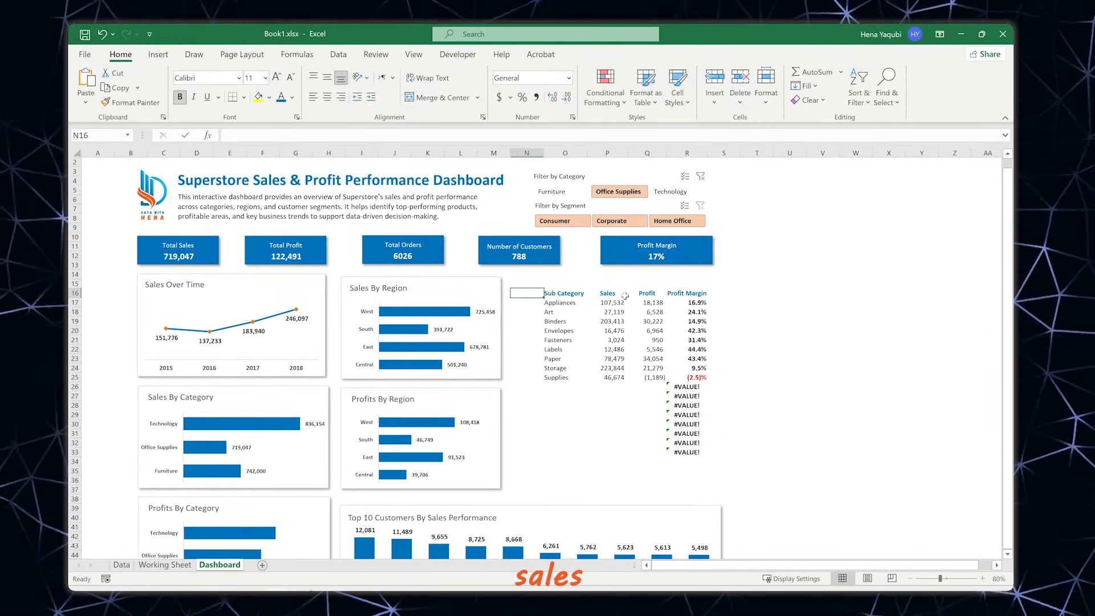
{"action": "left_click", "coordinate": [615, 321]}
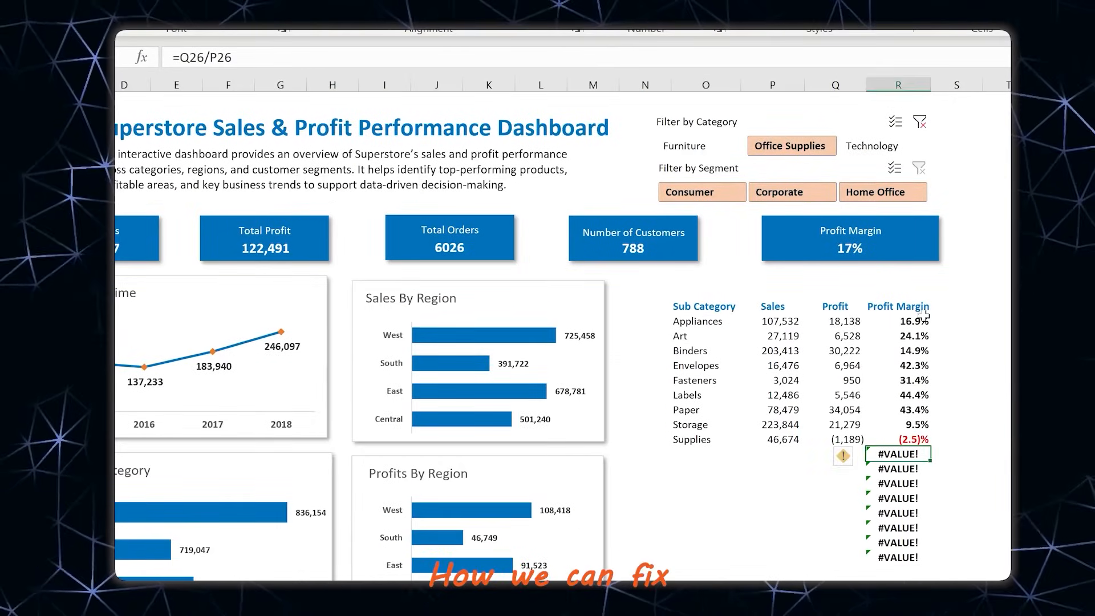
Rewrite the profit margin formula in R17 as =IF(O17="","",Q17/P17) and fill it down through R33
{"action": "left_click", "coordinate": [911, 324]}
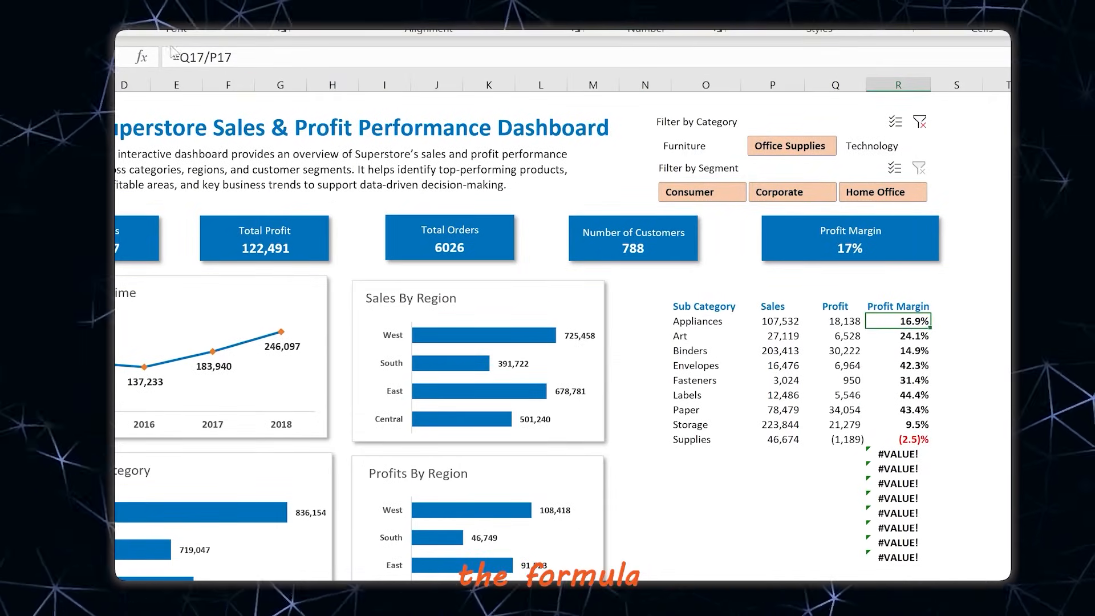
{"action": "left_click", "coordinate": [188, 57]}
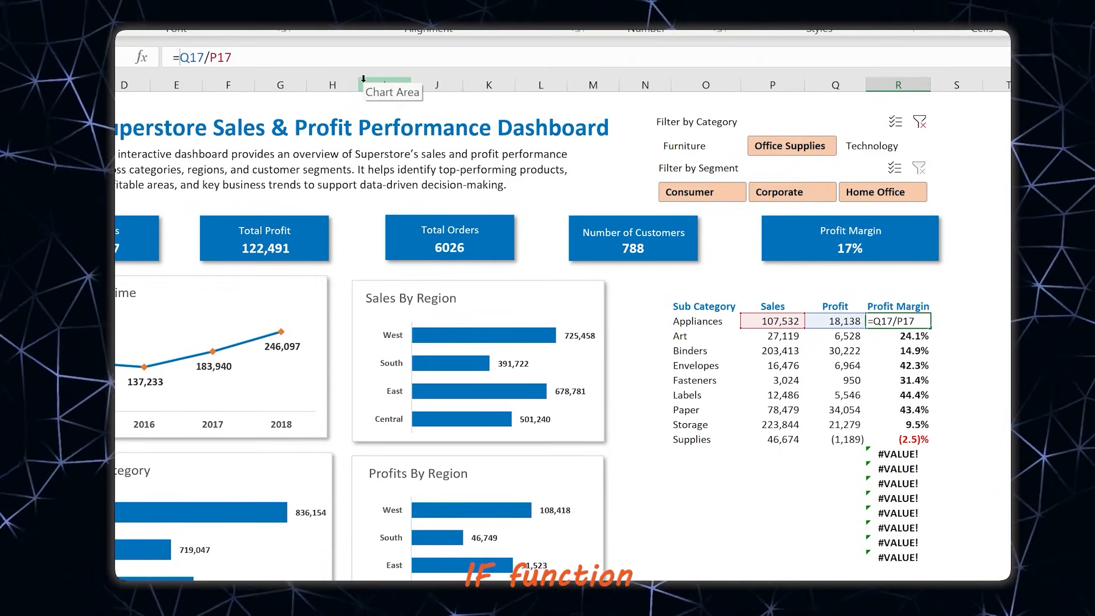
{"action": "key", "text": "Left"}
{"action": "type", "text": "IF("}
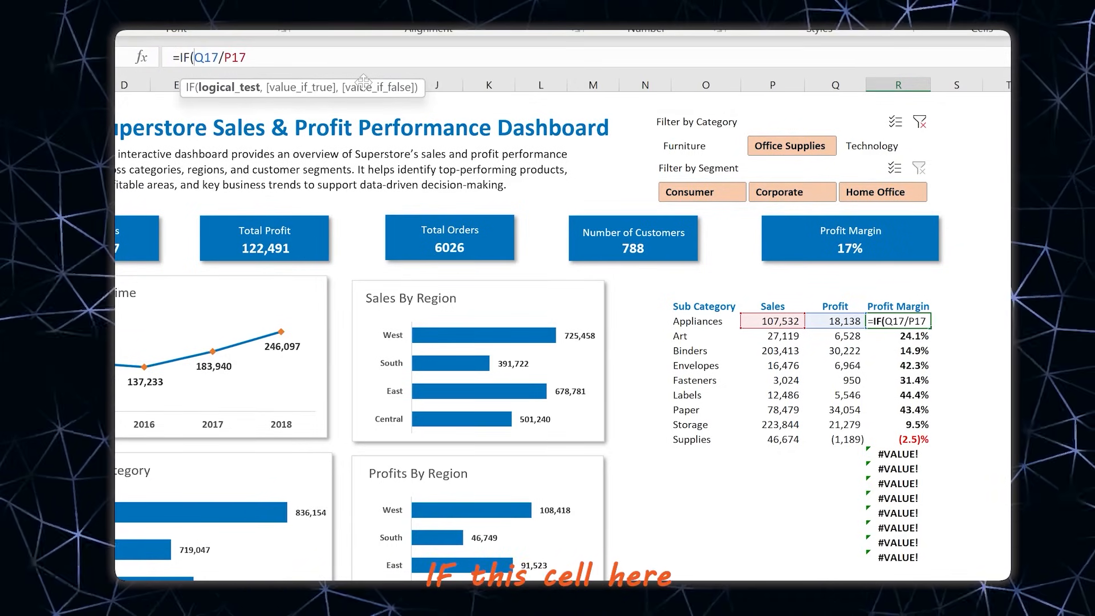
{"action": "left_click", "coordinate": [707, 320]}
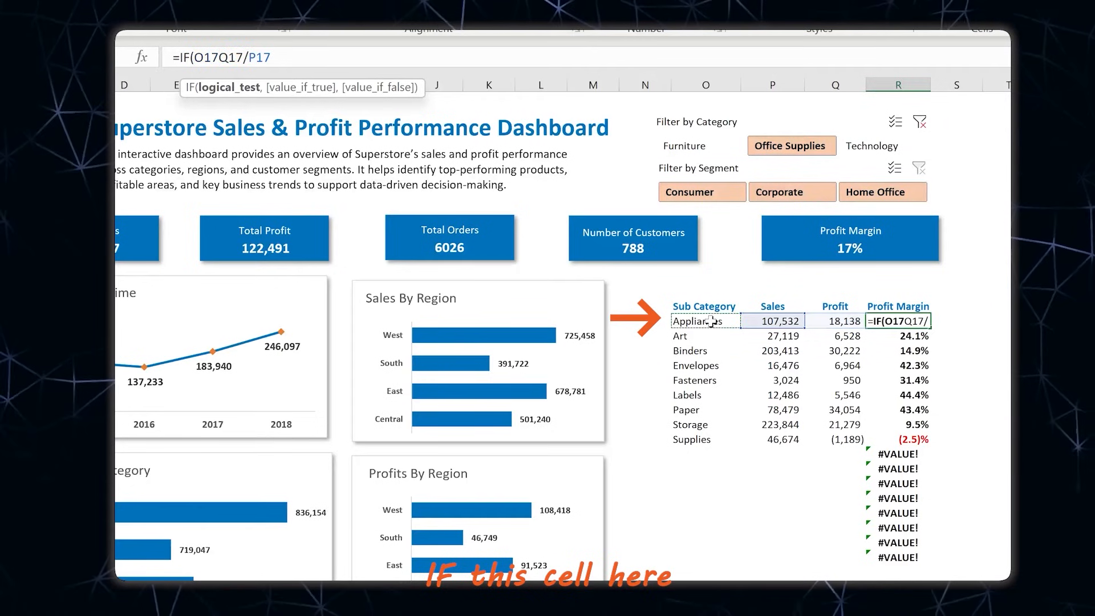
{"action": "type", "text": "="}
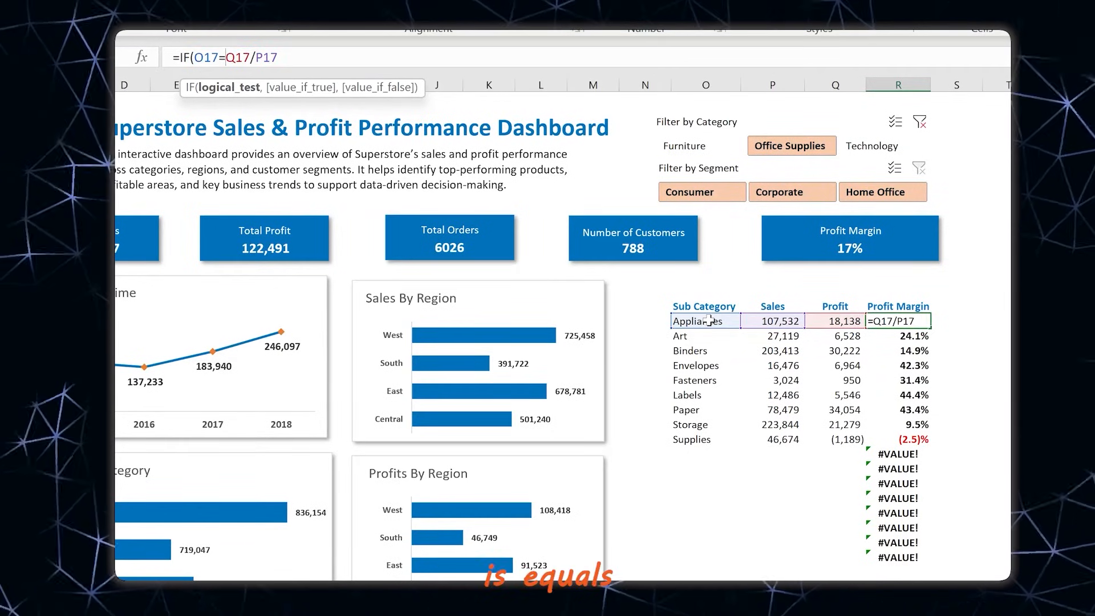
{"action": "type", "text": "\"\",\"\""}
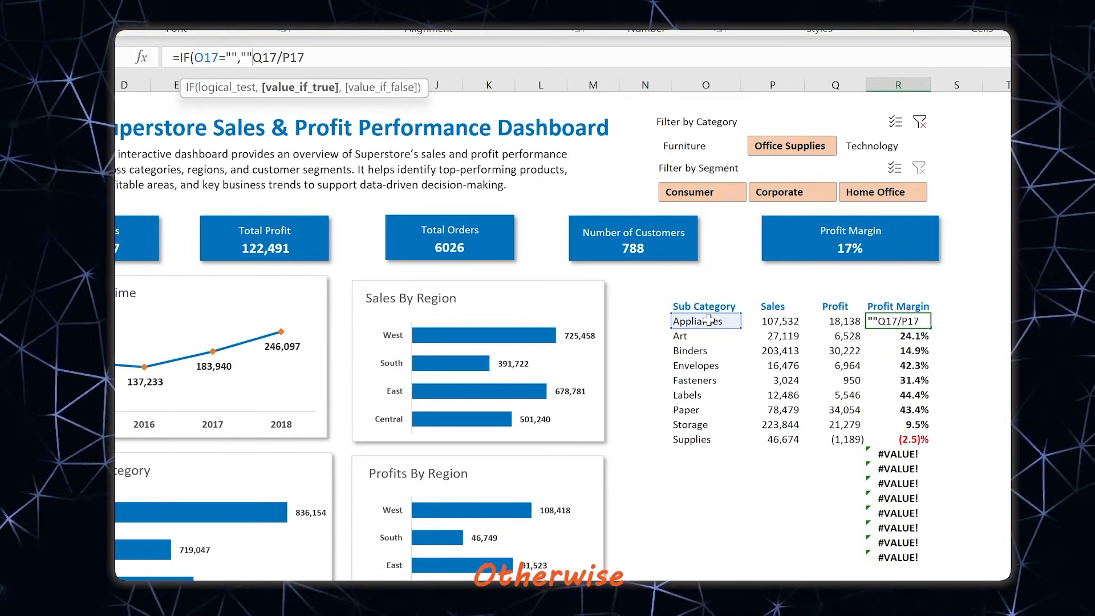
{"action": "type", "text": ","}
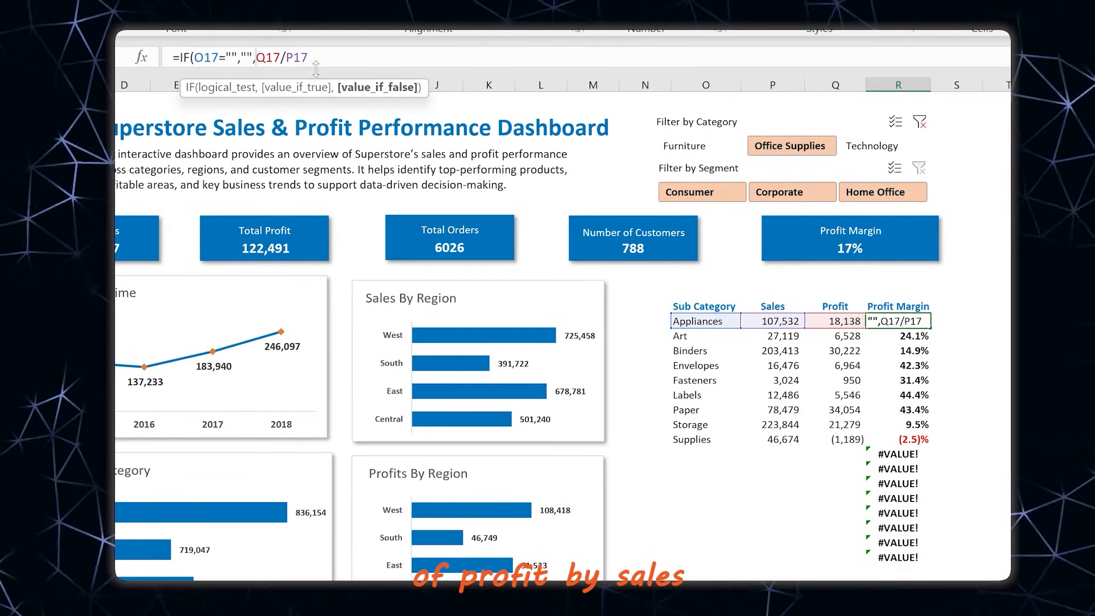
{"action": "type", "text": ")"}
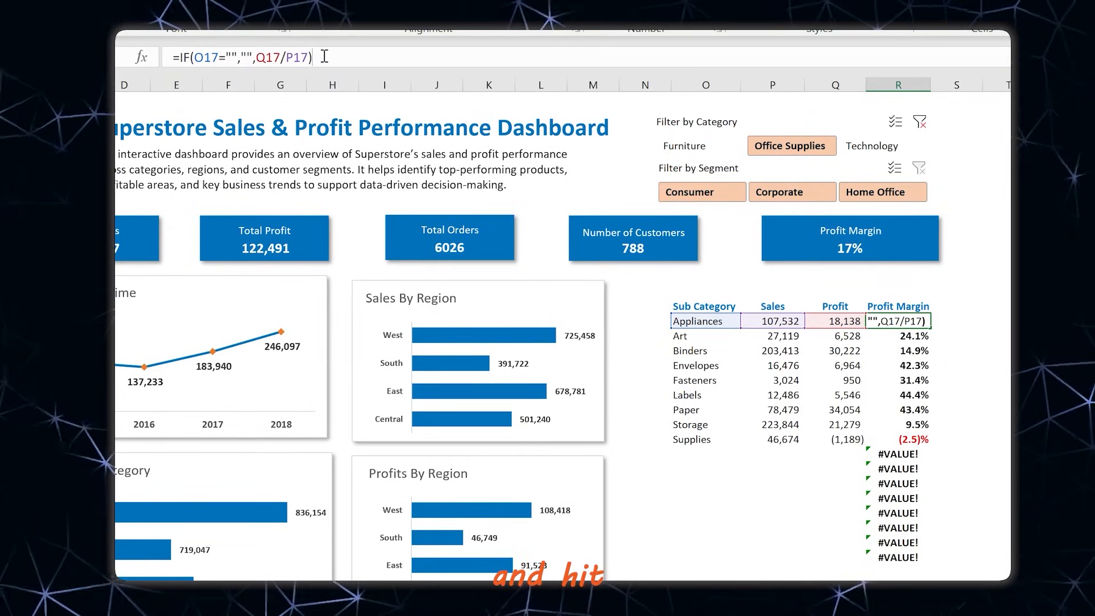
{"action": "key", "text": "Return"}
{"action": "left_click", "coordinate": [919, 321]}
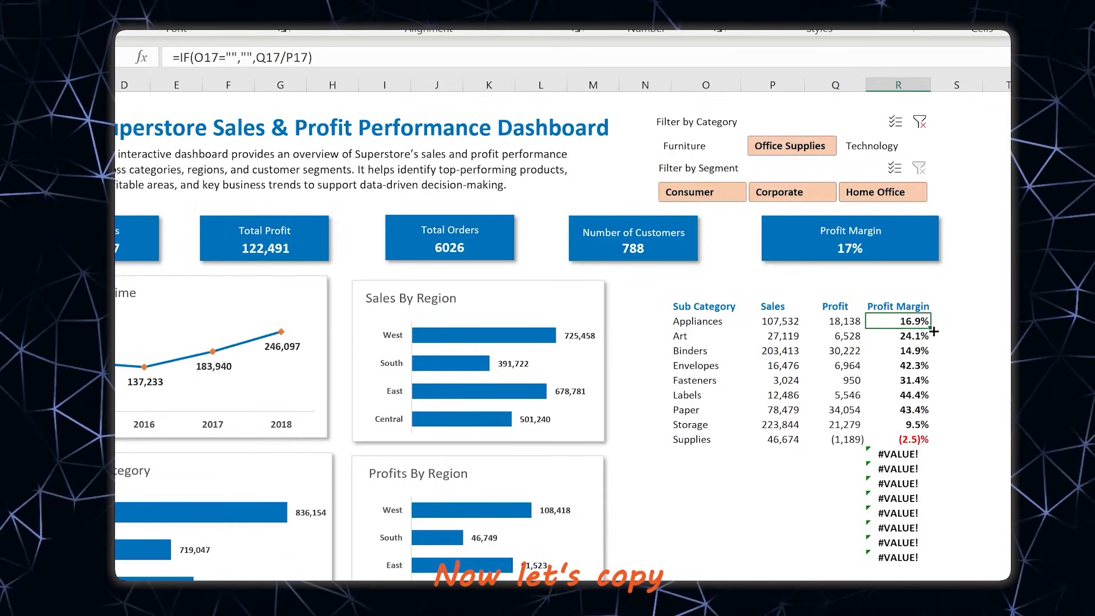
{"action": "left_click_drag", "start_coordinate": [930, 328], "coordinate": [930, 564]}
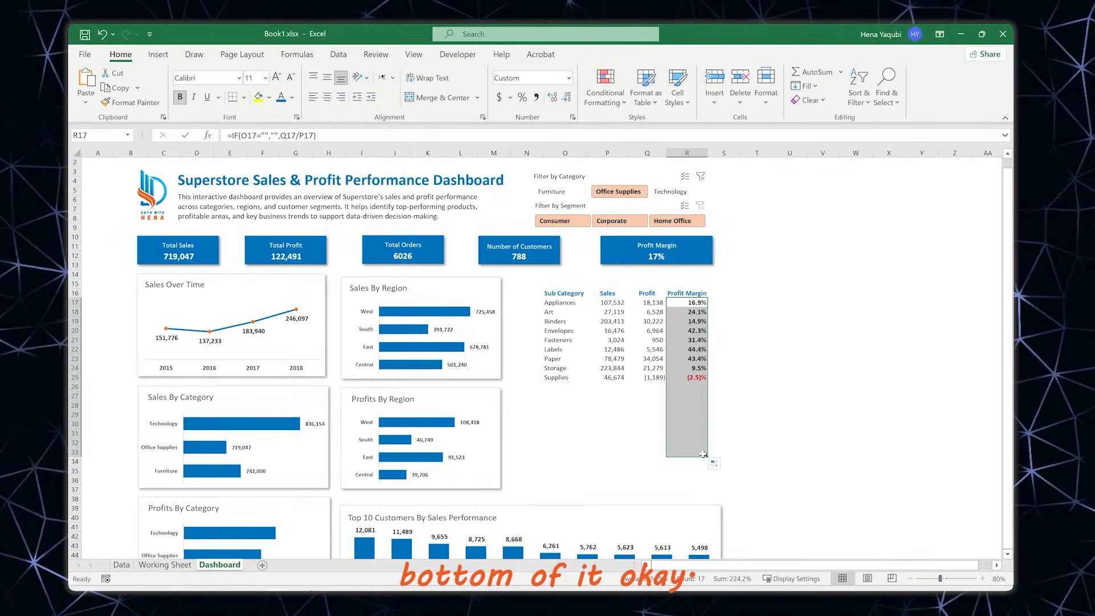
Set the Category slicer to include Furniture, Office Supplies and Technology, restoring all sub-categories in the table
{"action": "left_click", "coordinate": [695, 358]}
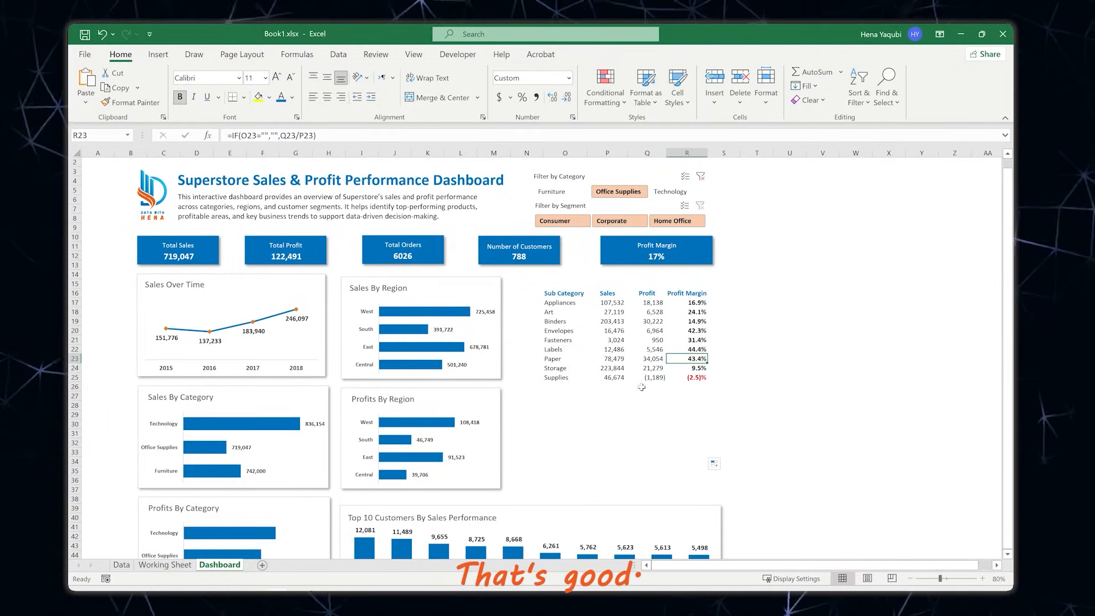
{"action": "left_click", "coordinate": [559, 192]}
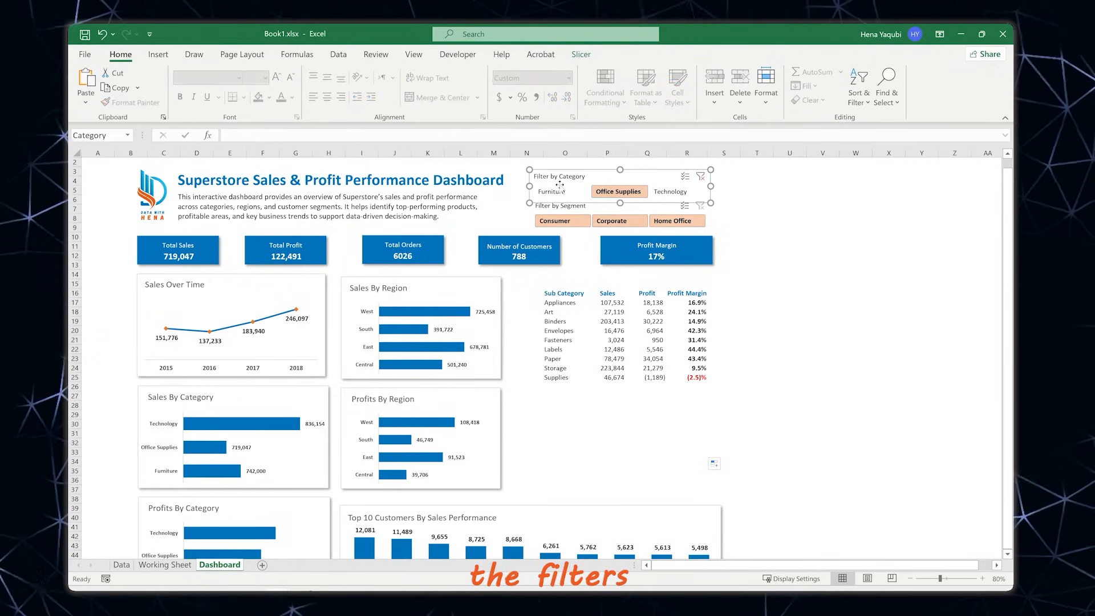
{"action": "left_click", "coordinate": [617, 191]}
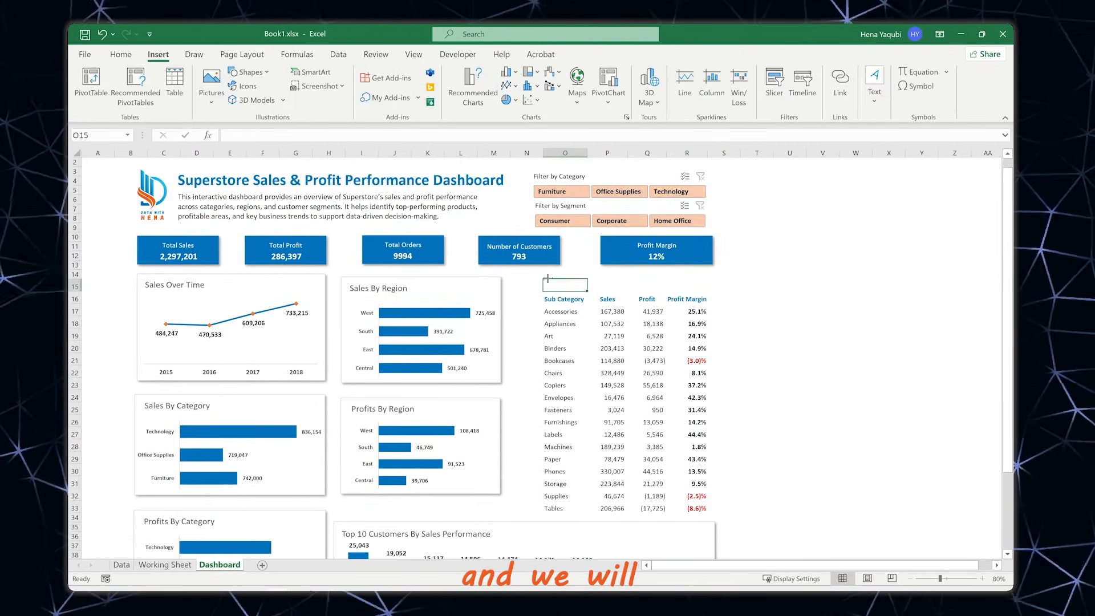
Add a text box without outline, about 3.49 by 0.26 inches, above the sub-category table, reading Sub-Categories by Sales Performance
{"action": "left_click_drag", "start_coordinate": [544, 279], "coordinate": [709, 290]}
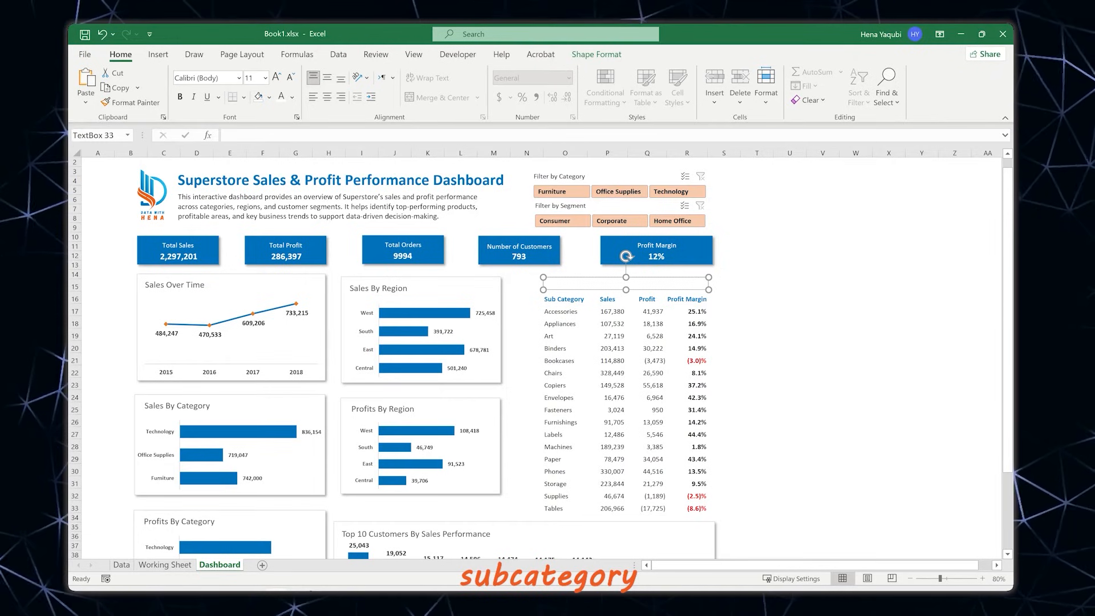
{"action": "key", "text": "ctrl+v"}
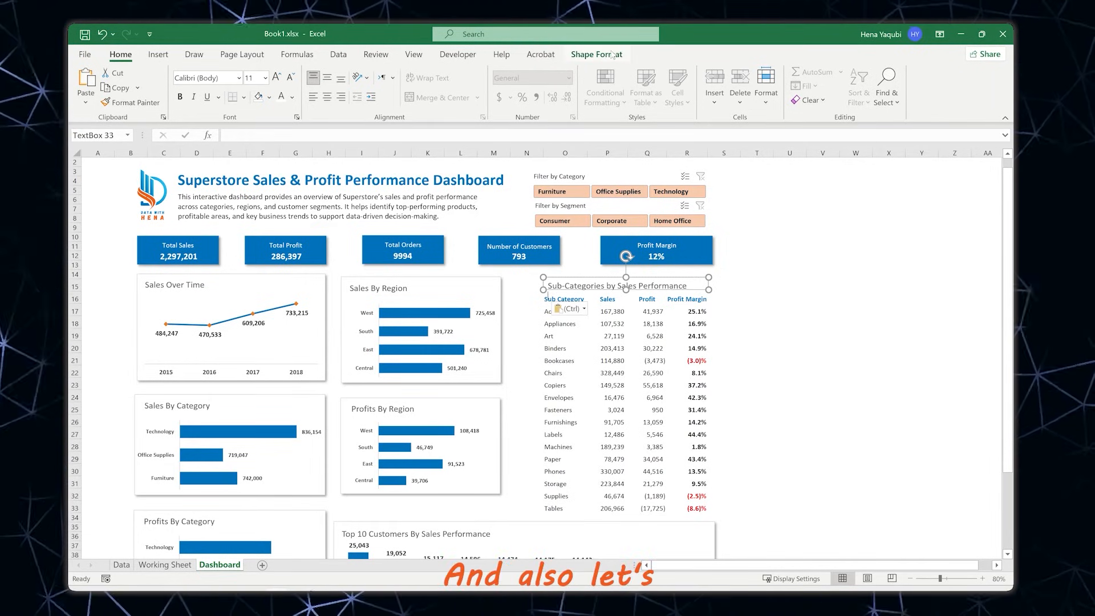
{"action": "left_click", "coordinate": [612, 54]}
{"action": "left_click", "coordinate": [516, 85]}
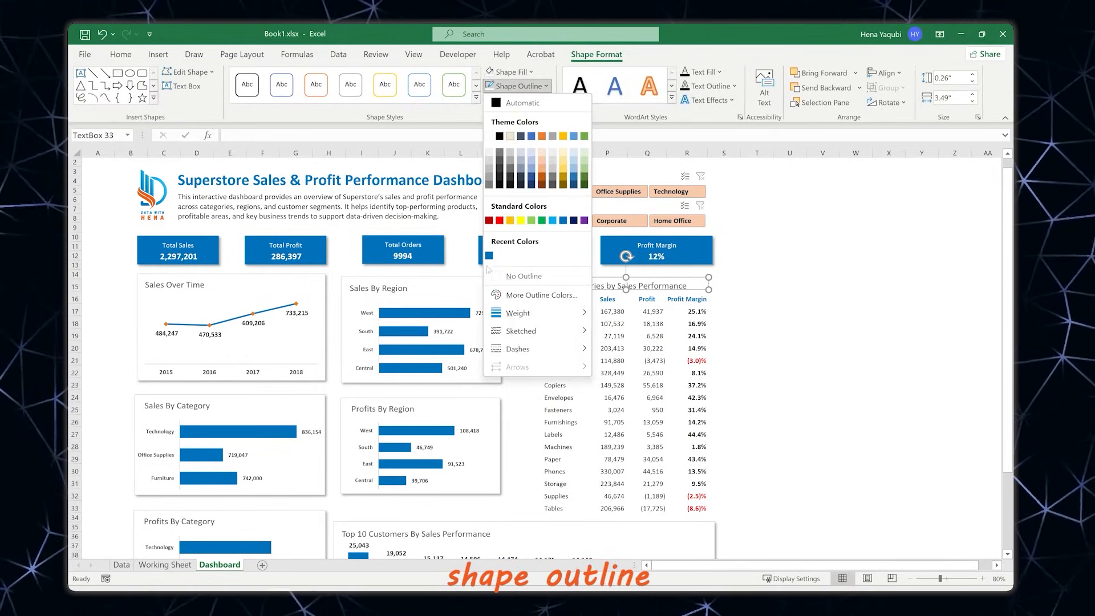
{"action": "left_click", "coordinate": [534, 277]}
{"action": "left_click", "coordinate": [739, 311]}
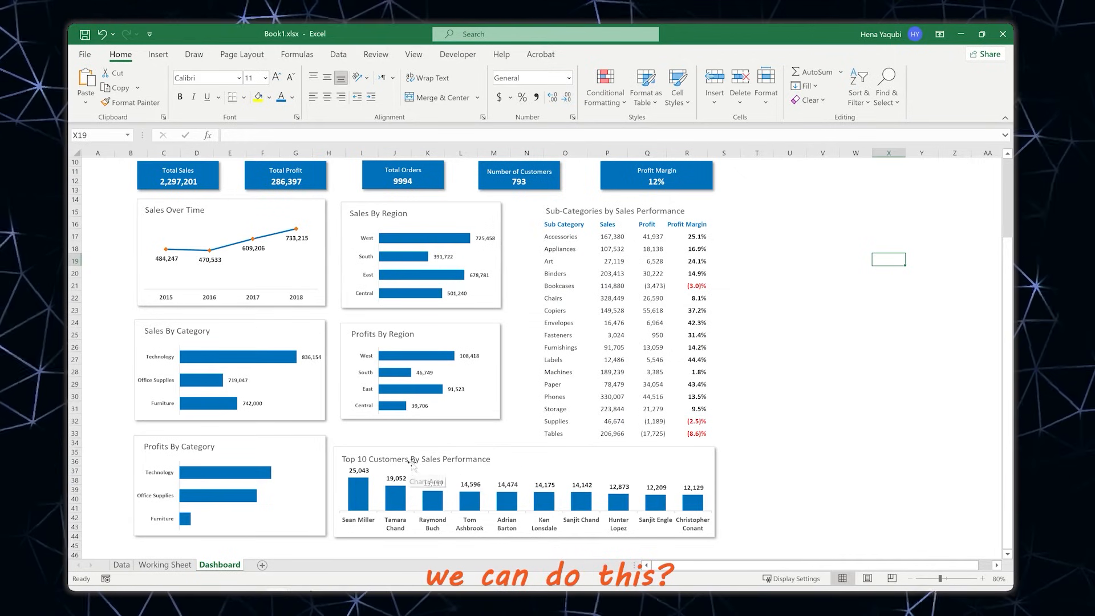
Check the Developer entry in the ribbon customization options and leave the settings as they are
{"action": "left_click", "coordinate": [458, 55]}
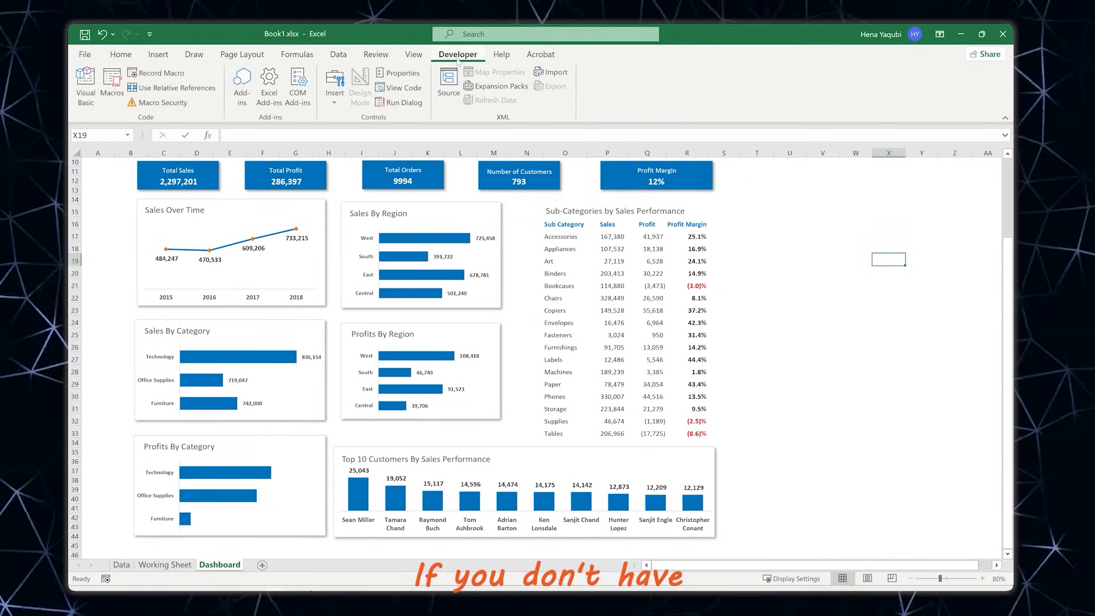
{"action": "left_click", "coordinate": [78, 57]}
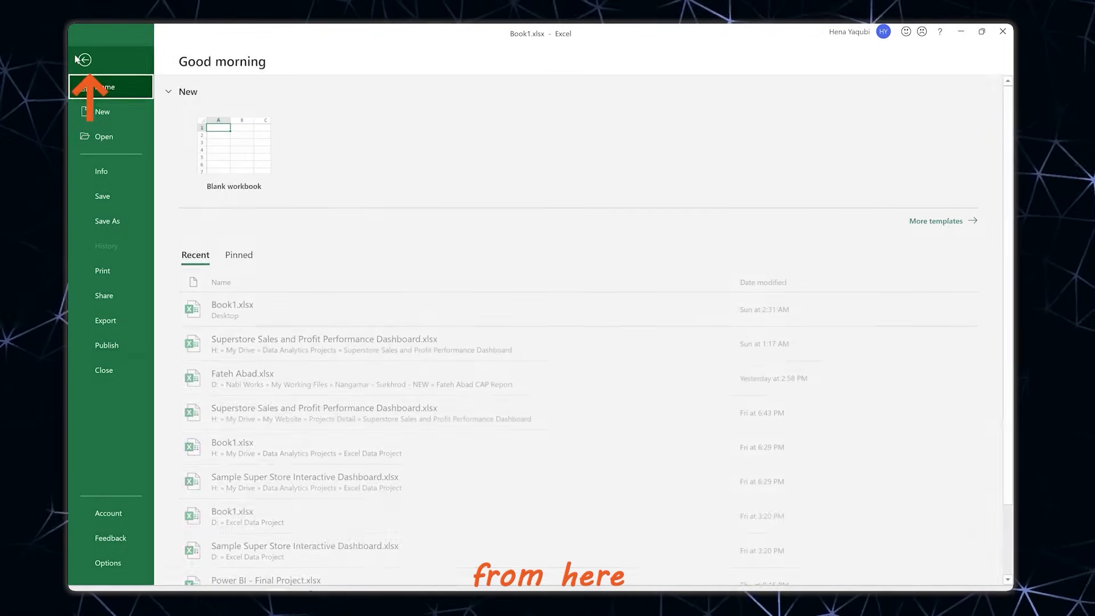
{"action": "left_click", "coordinate": [123, 566]}
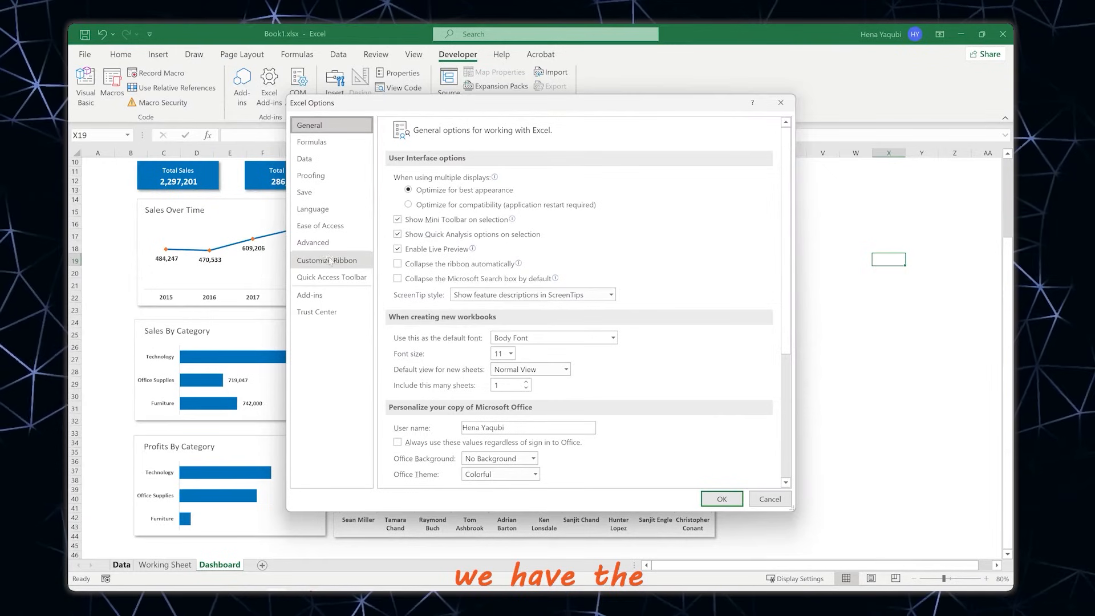
{"action": "left_click", "coordinate": [329, 260]}
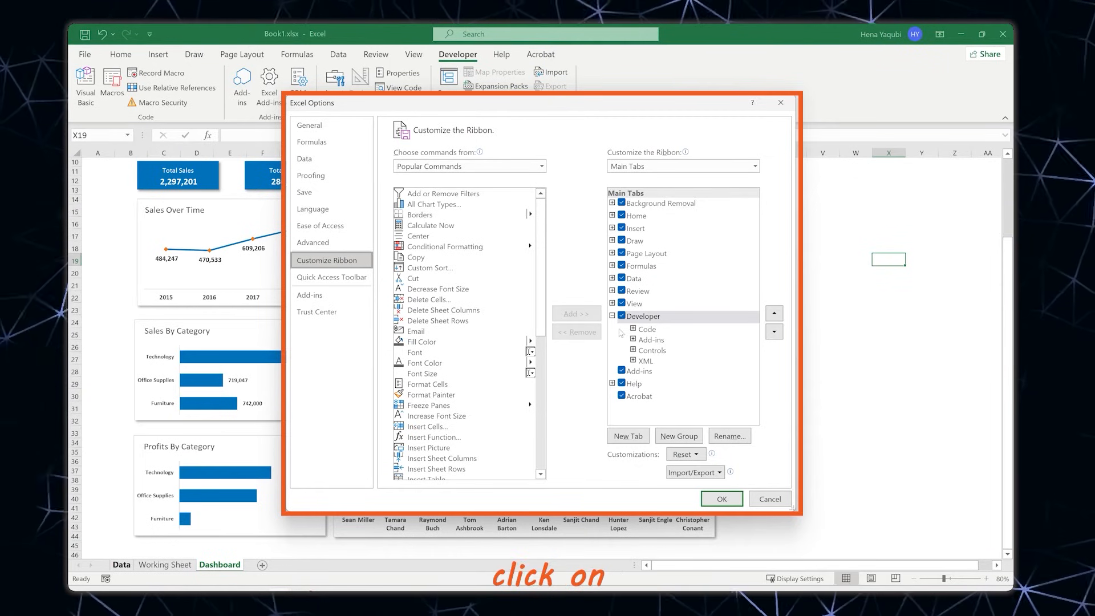
{"action": "left_click", "coordinate": [764, 502]}
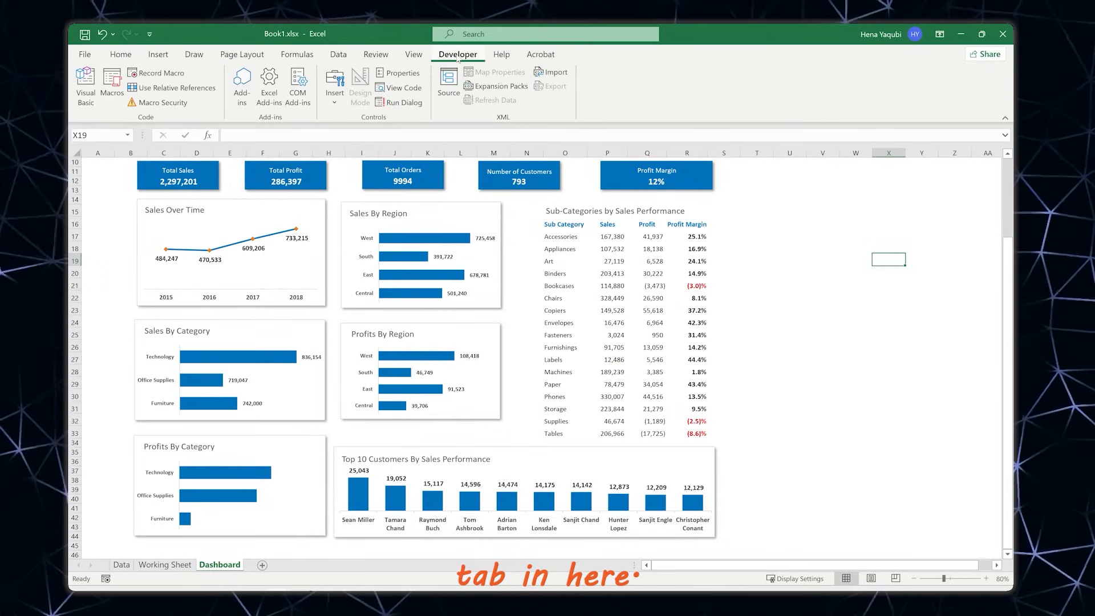
Add two option button form controls above the Top 10 Customers chart, labelled Top 10 and Bottom 10
{"action": "left_click", "coordinate": [335, 102]}
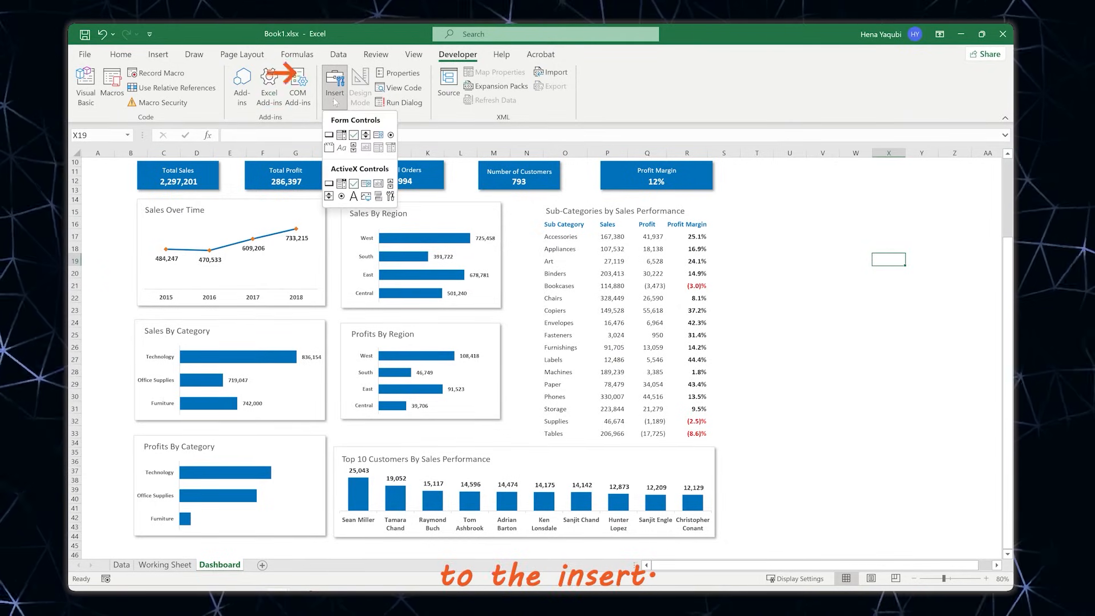
{"action": "left_click", "coordinate": [391, 134]}
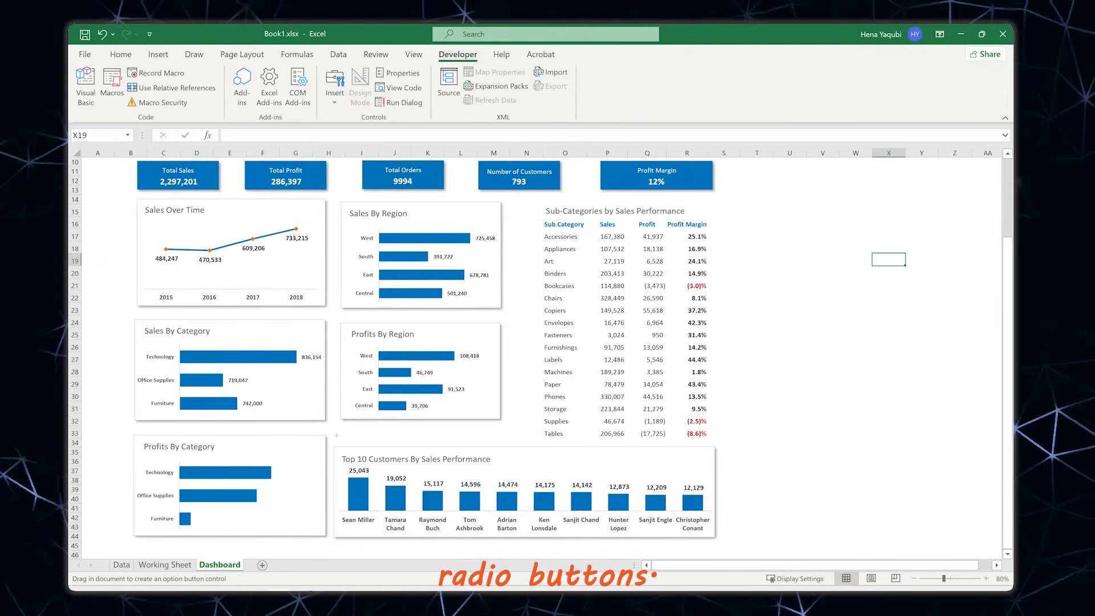
{"action": "left_click_drag", "start_coordinate": [377, 438], "coordinate": [382, 446]}
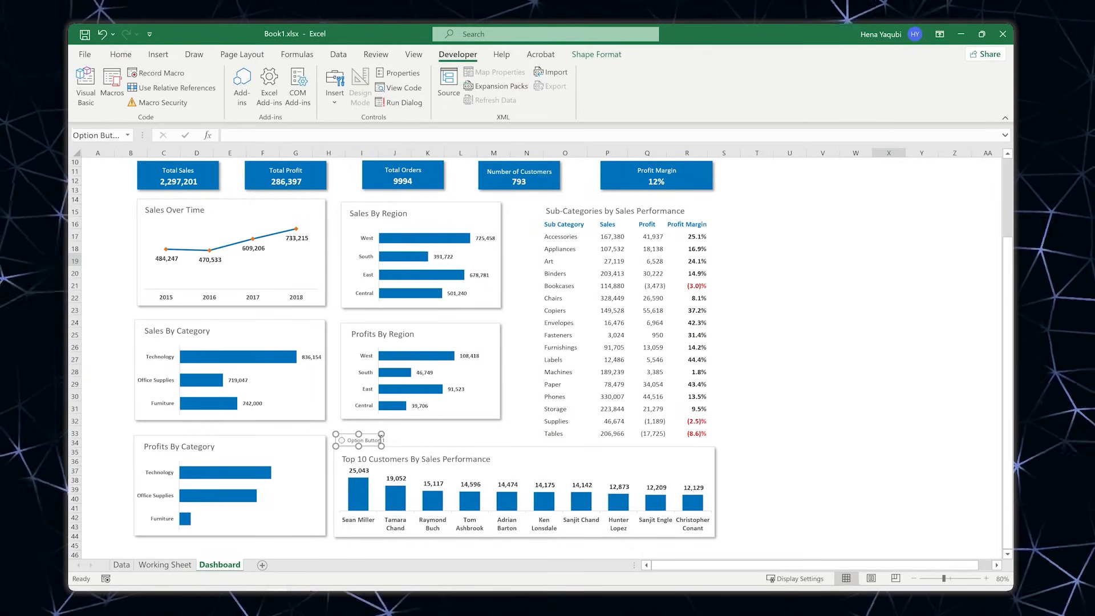
{"action": "right_click", "coordinate": [370, 441]}
{"action": "left_click", "coordinate": [415, 357]}
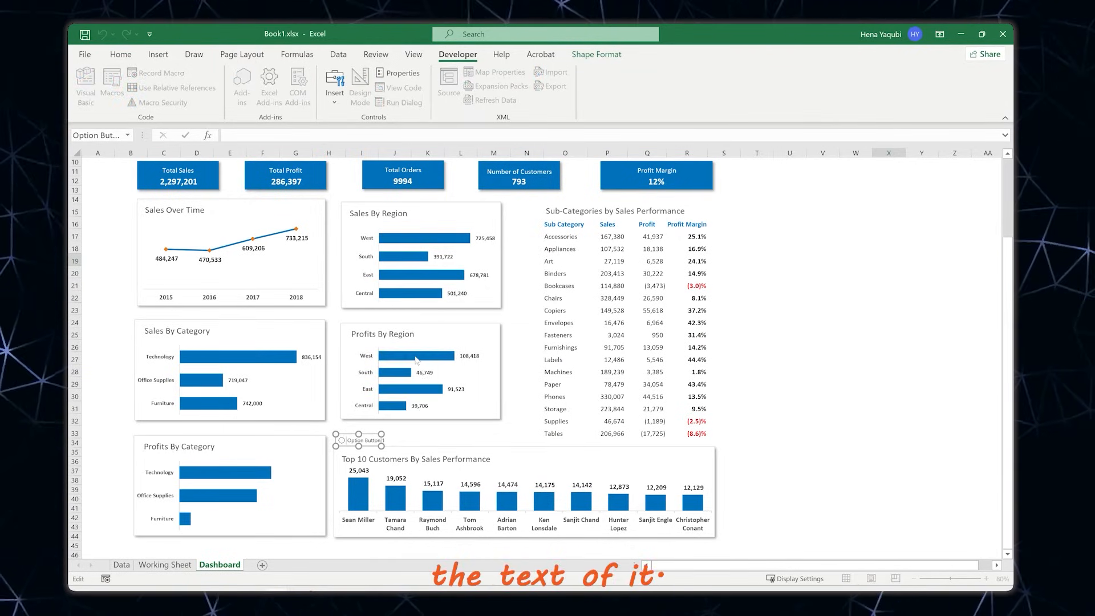
{"action": "type", "text": "Top 10"}
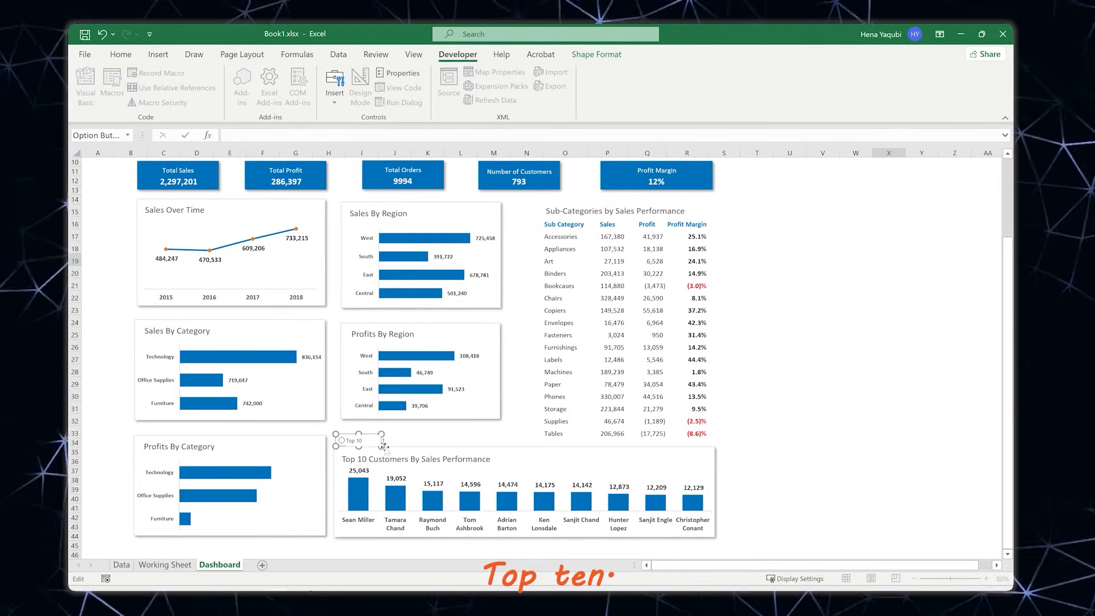
{"action": "left_click", "coordinate": [414, 423]}
{"action": "left_click", "coordinate": [399, 431]}
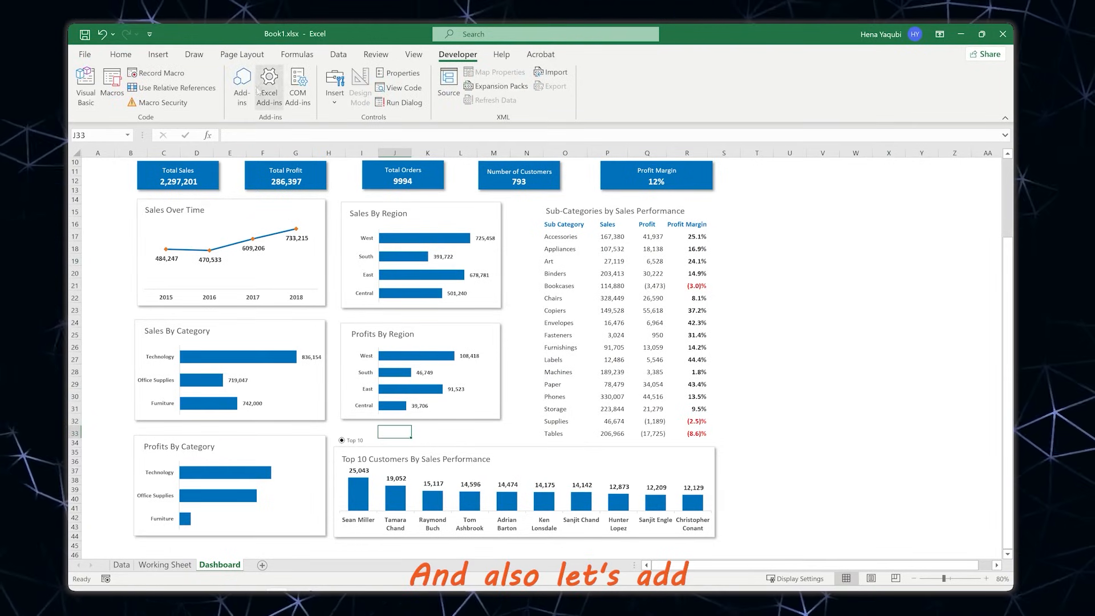
{"action": "left_click", "coordinate": [335, 86]}
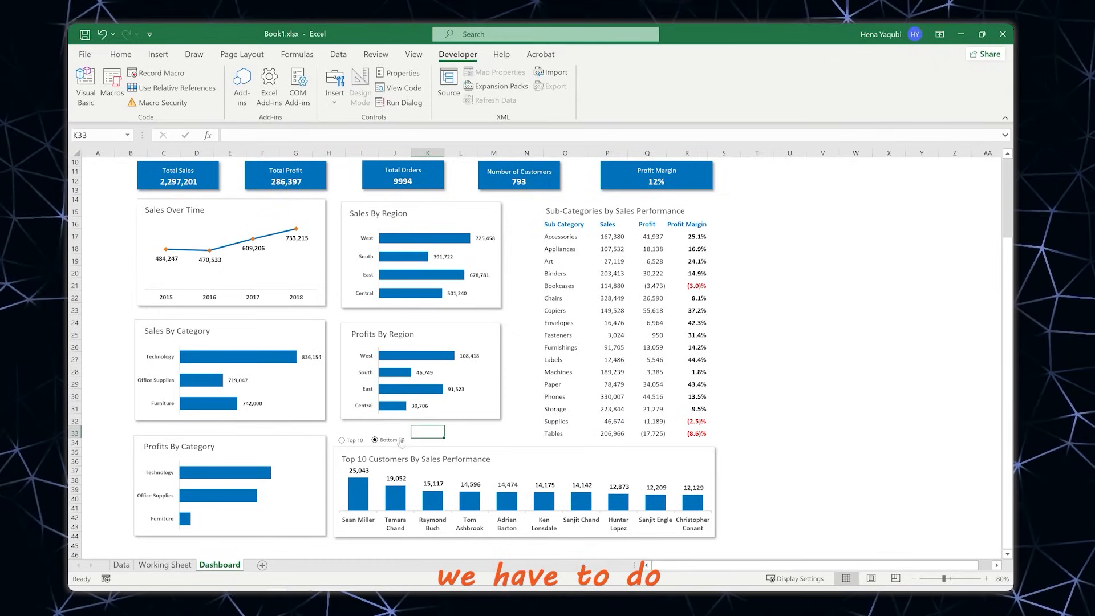
Select the Top 10 option and link its option button control to cell I74 on the Working Sheet
{"action": "left_click", "coordinate": [354, 444]}
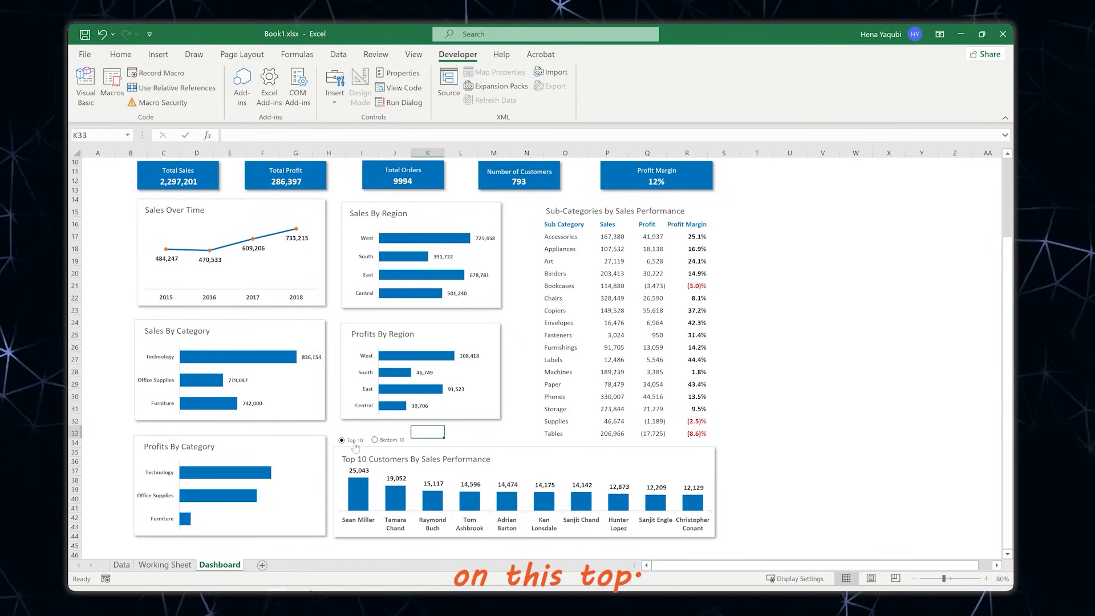
{"action": "right_click", "coordinate": [355, 445]}
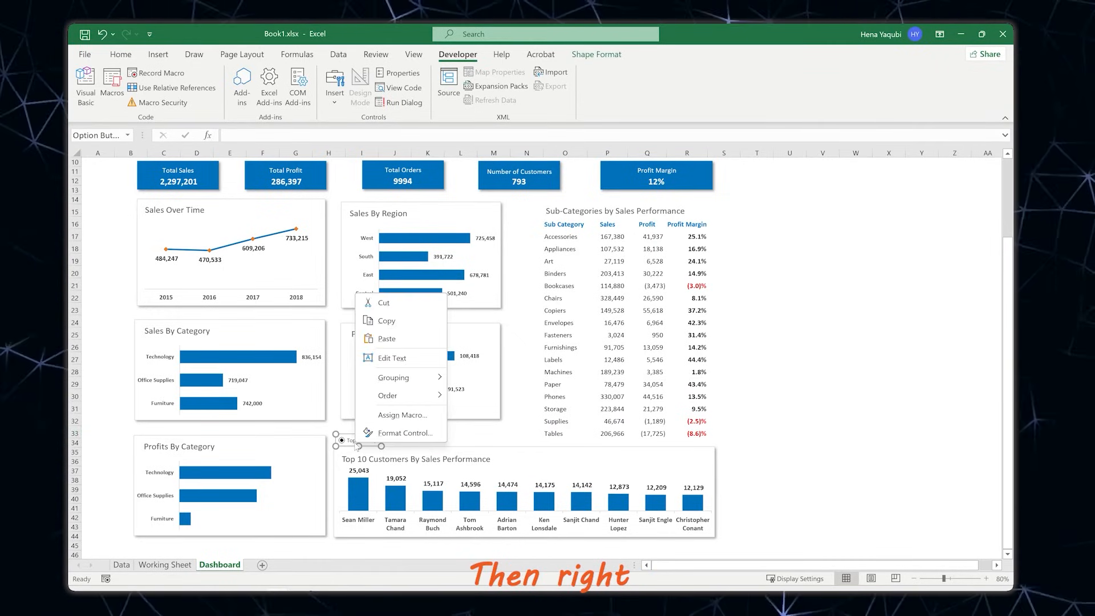
{"action": "left_click", "coordinate": [409, 438]}
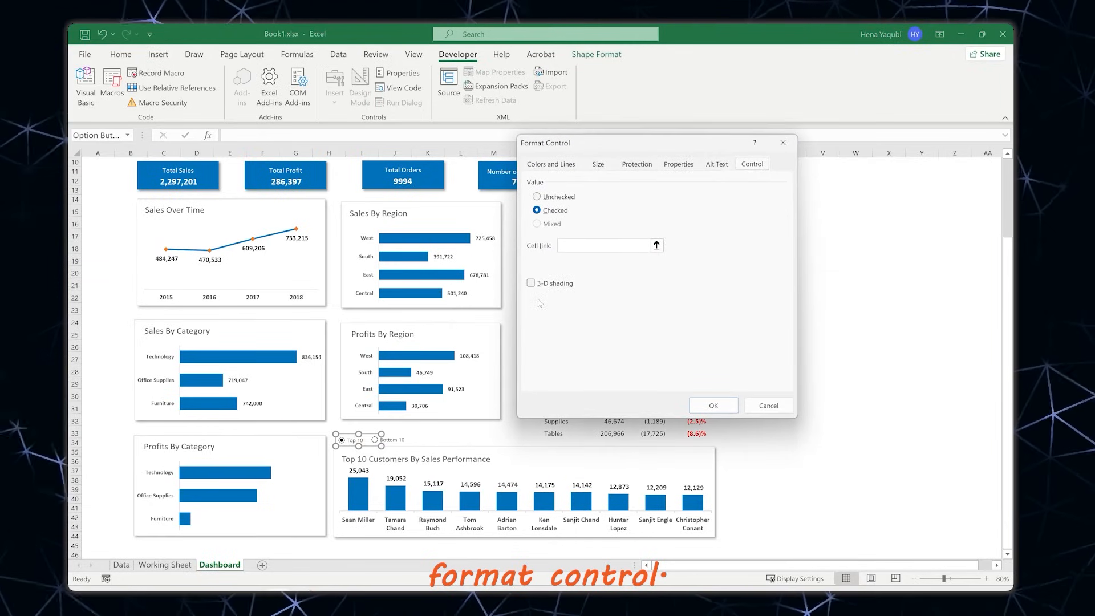
{"action": "left_click", "coordinate": [657, 245]}
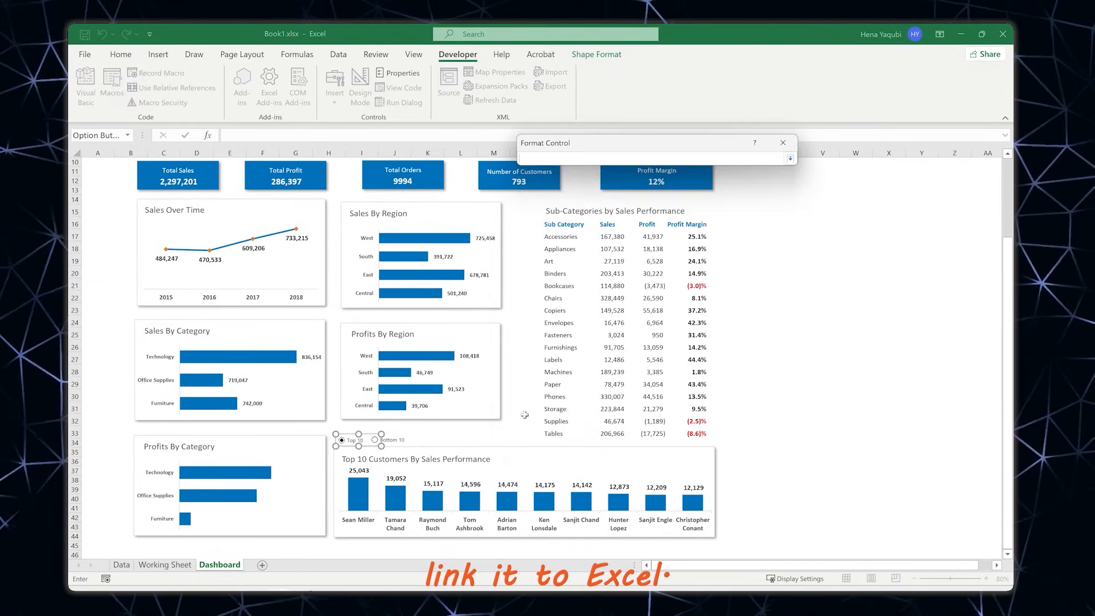
{"action": "left_click", "coordinate": [152, 564]}
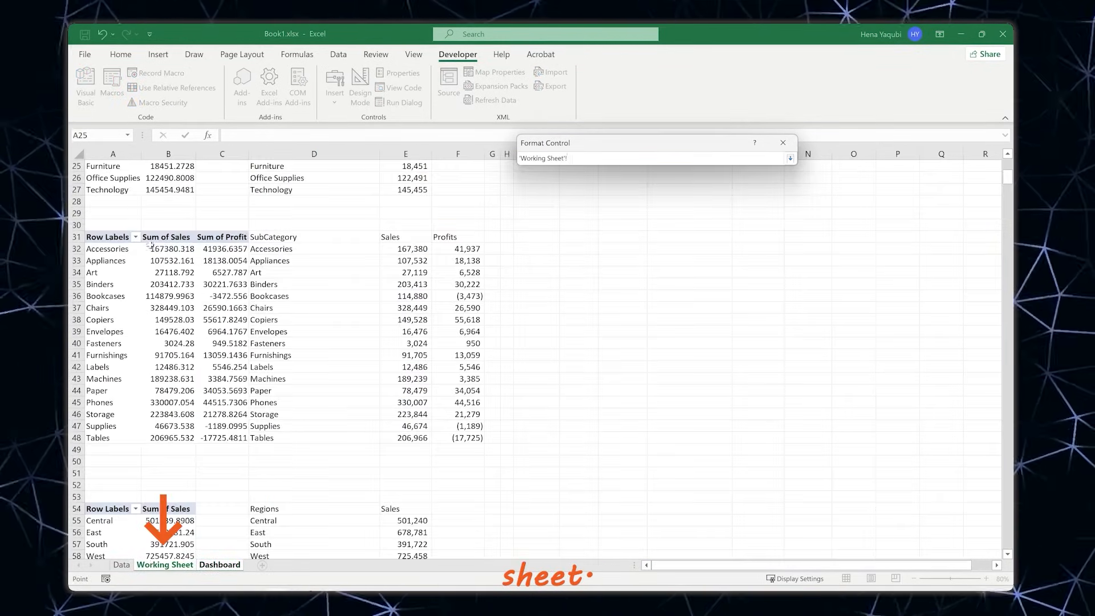
{"action": "scroll", "coordinate": [425, 387], "scroll_direction": "down", "scroll_amount": 15}
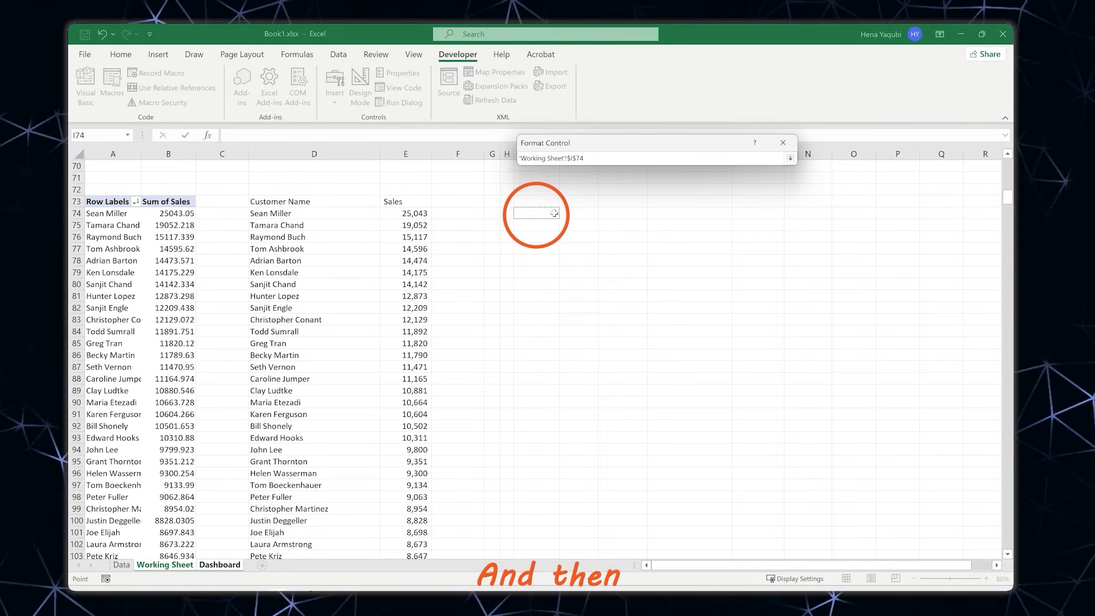
{"action": "key", "text": "Return"}
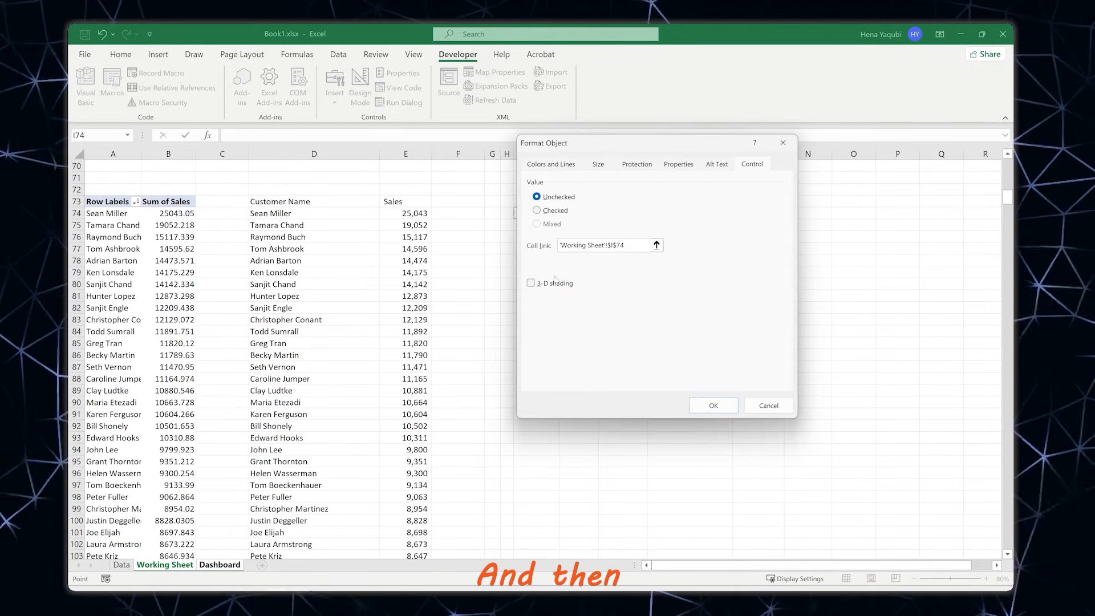
{"action": "left_click", "coordinate": [712, 406]}
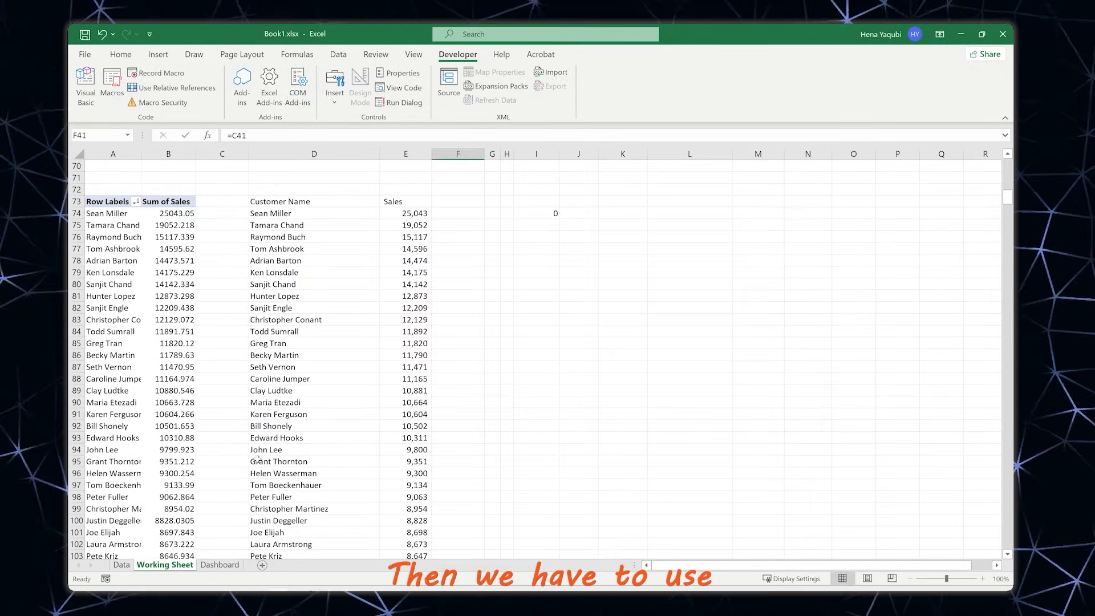
Enter =SWITCH(I70,1,SORT(A74:B866,2,-1,FALSE),2,SORT(A74:B866,2,1,FALSE)) in cell D74 of the Working Sheet
{"action": "left_click", "coordinate": [290, 214]}
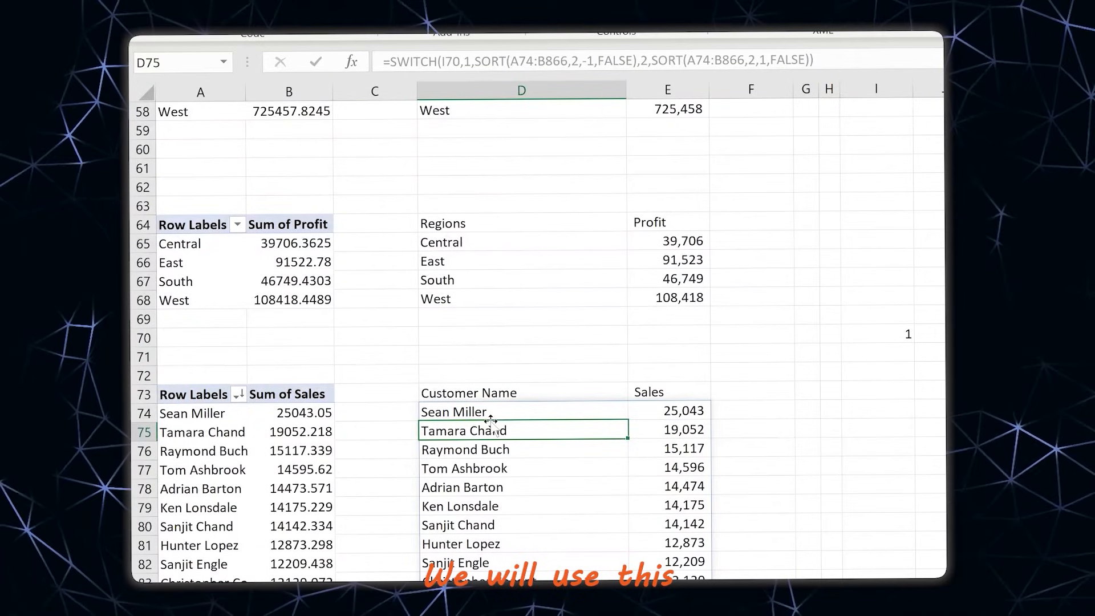
Examine the SWITCH formula in D74, including its I70 reference, both sort ranges, sort columns and sort orders
{"action": "left_click", "coordinate": [477, 411]}
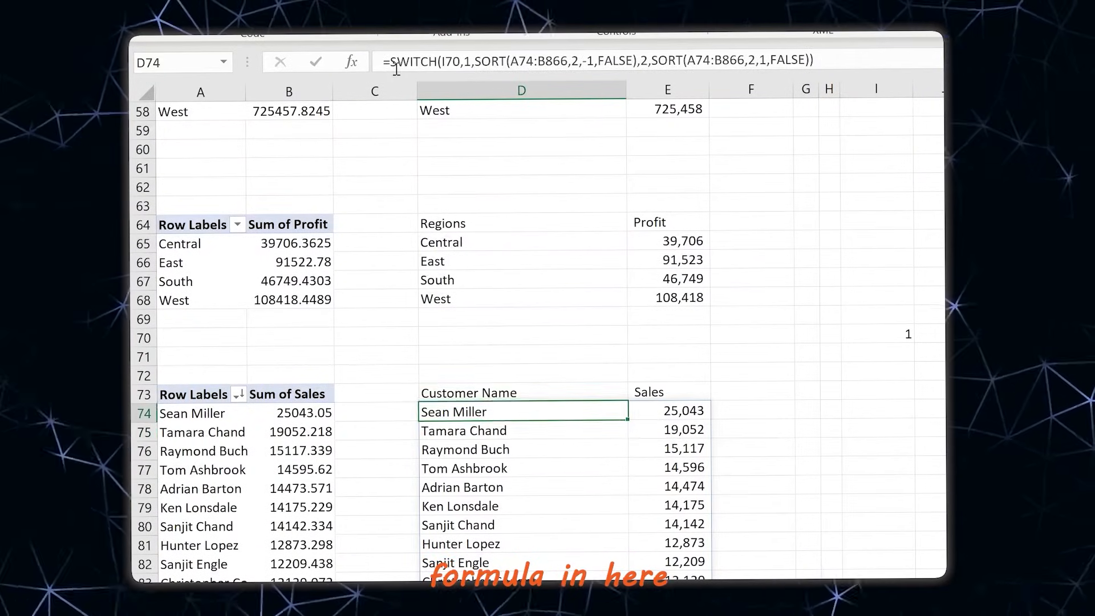
{"action": "left_click", "coordinate": [432, 60]}
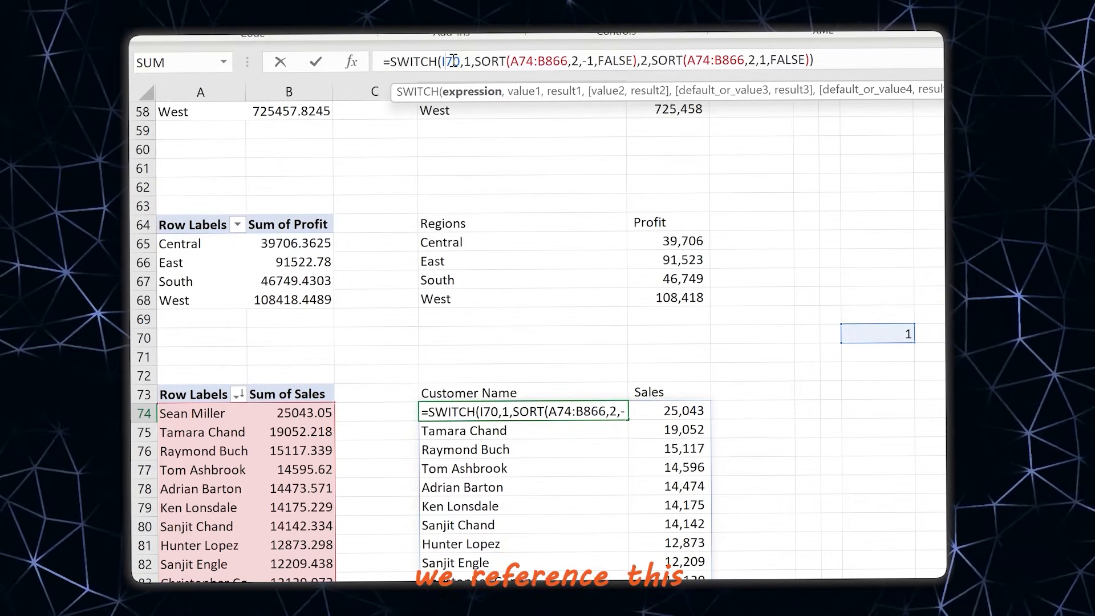
{"action": "left_click_drag", "start_coordinate": [464, 60], "coordinate": [470, 60]}
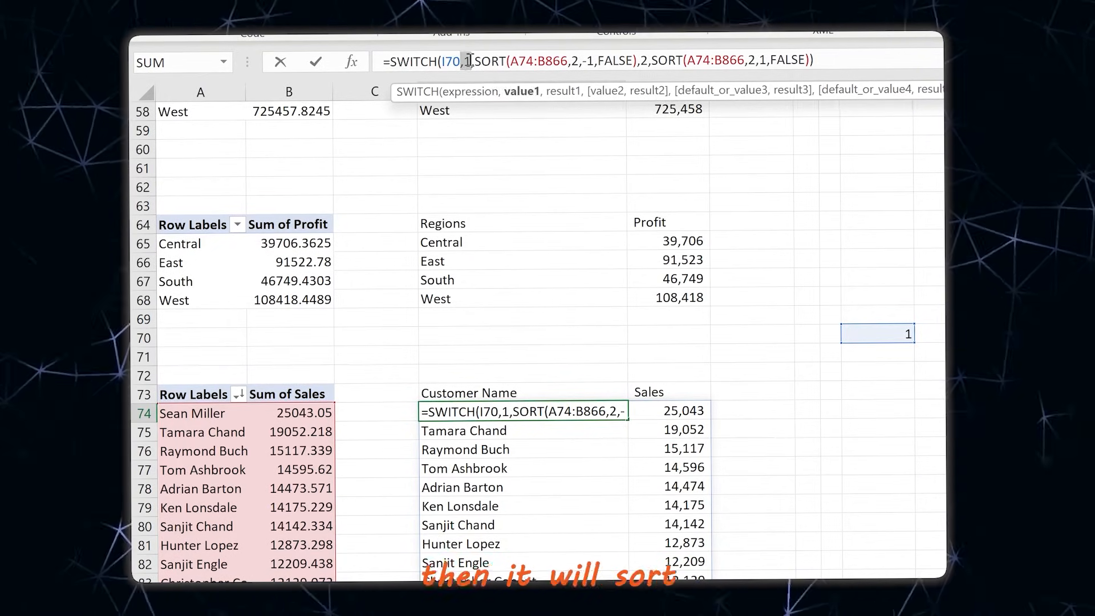
{"action": "left_click", "coordinate": [500, 60]}
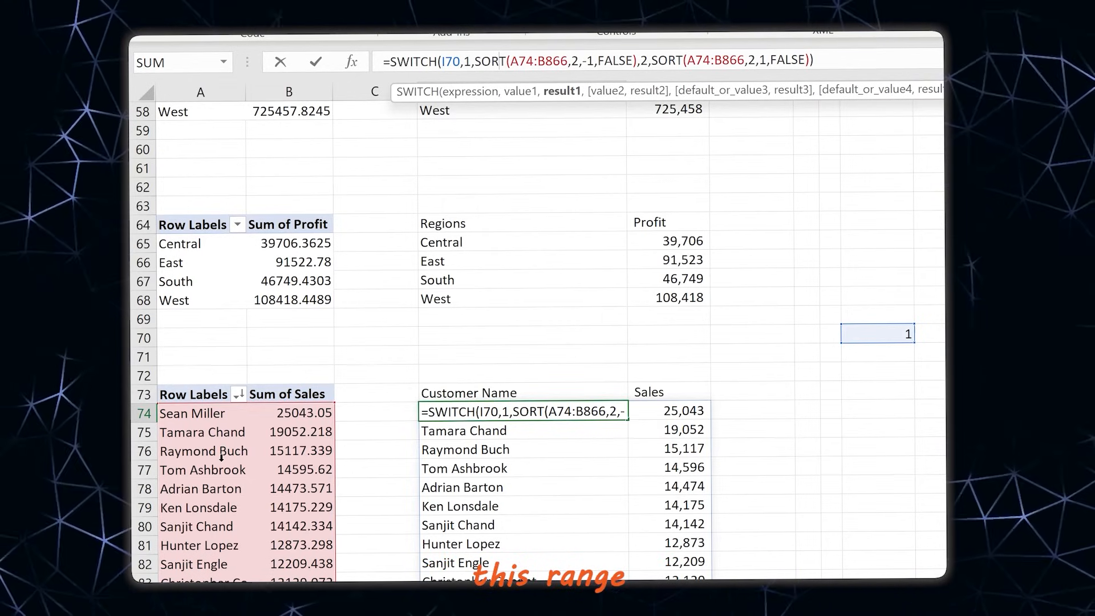
{"action": "left_click", "coordinate": [576, 60]}
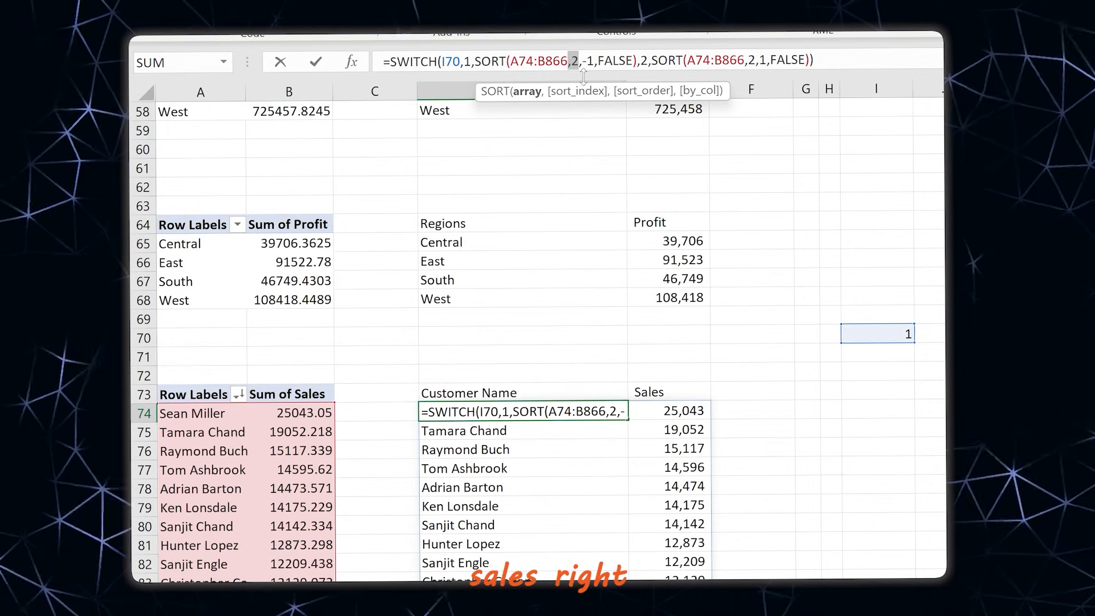
{"action": "left_click", "coordinate": [595, 60]}
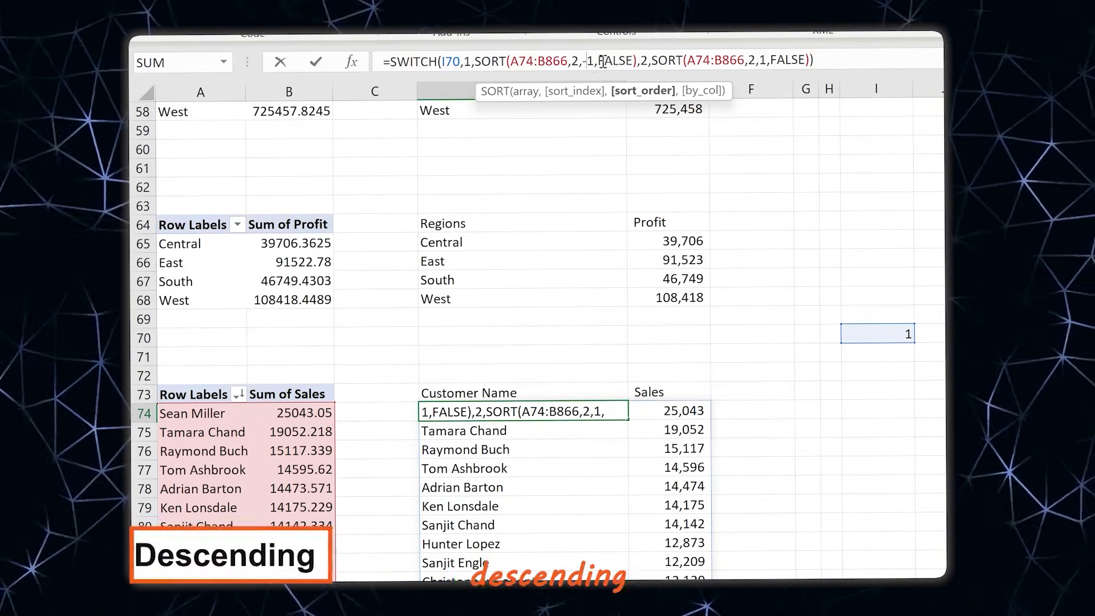
{"action": "left_click", "coordinate": [642, 61]}
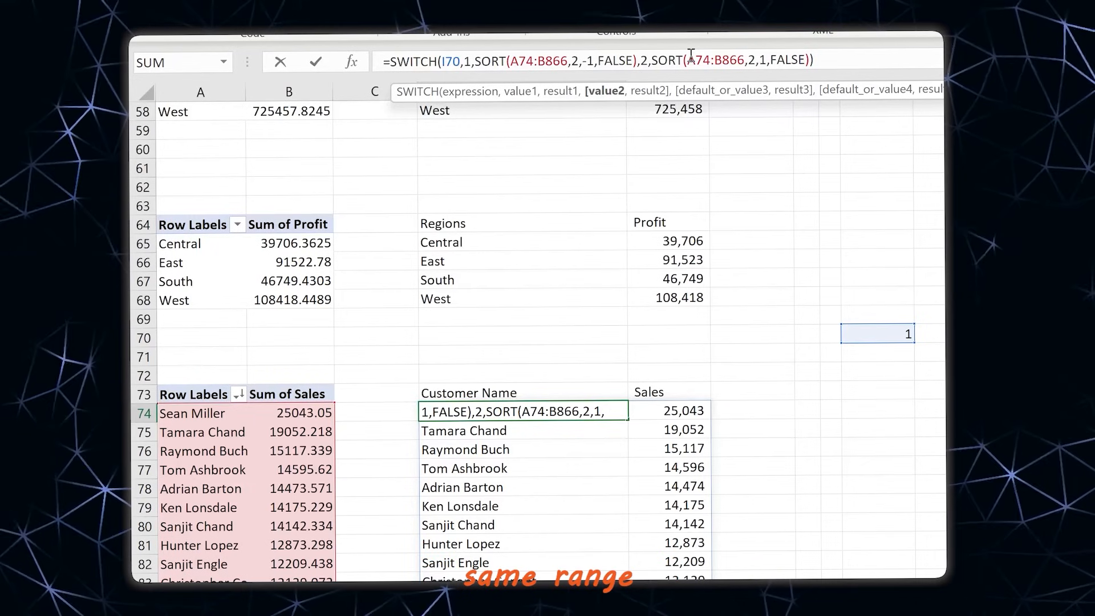
{"action": "left_click_drag", "start_coordinate": [688, 60], "coordinate": [744, 60]}
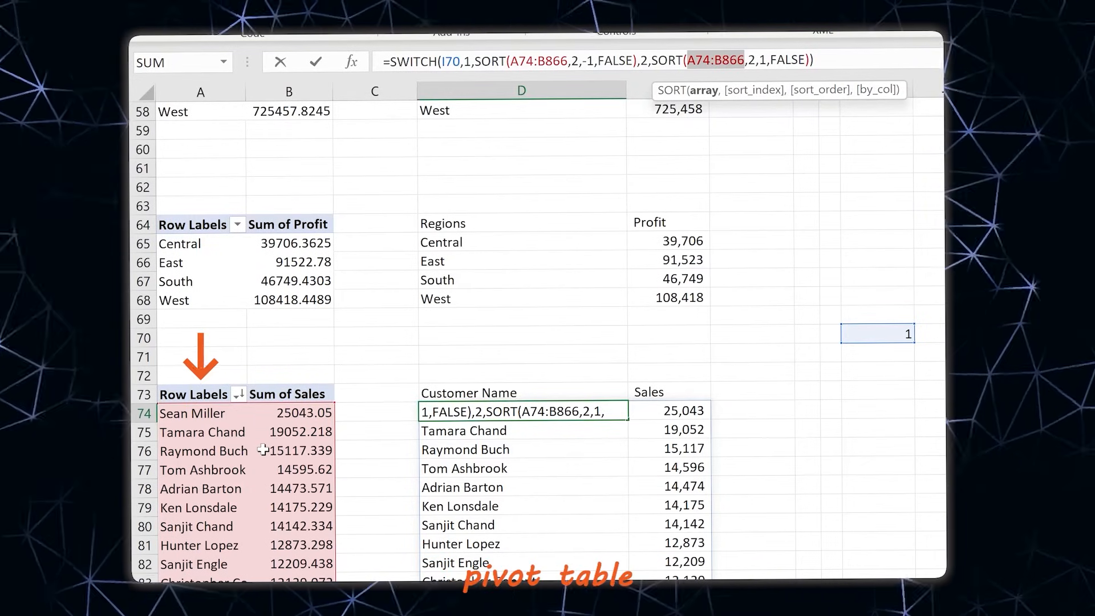
{"action": "left_click", "coordinate": [761, 60]}
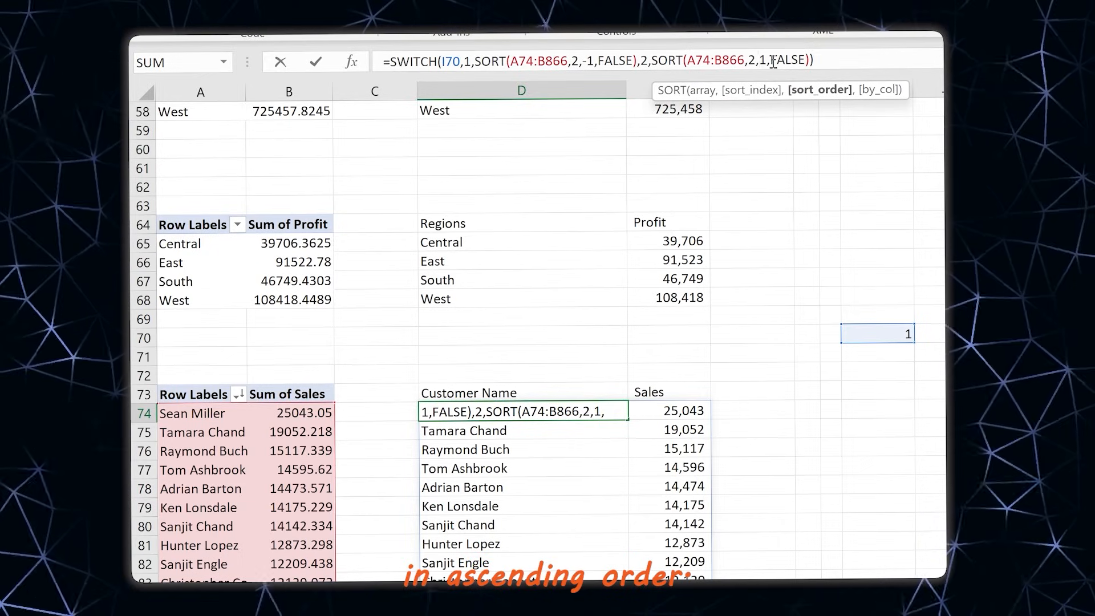
{"action": "left_click", "coordinate": [757, 60]}
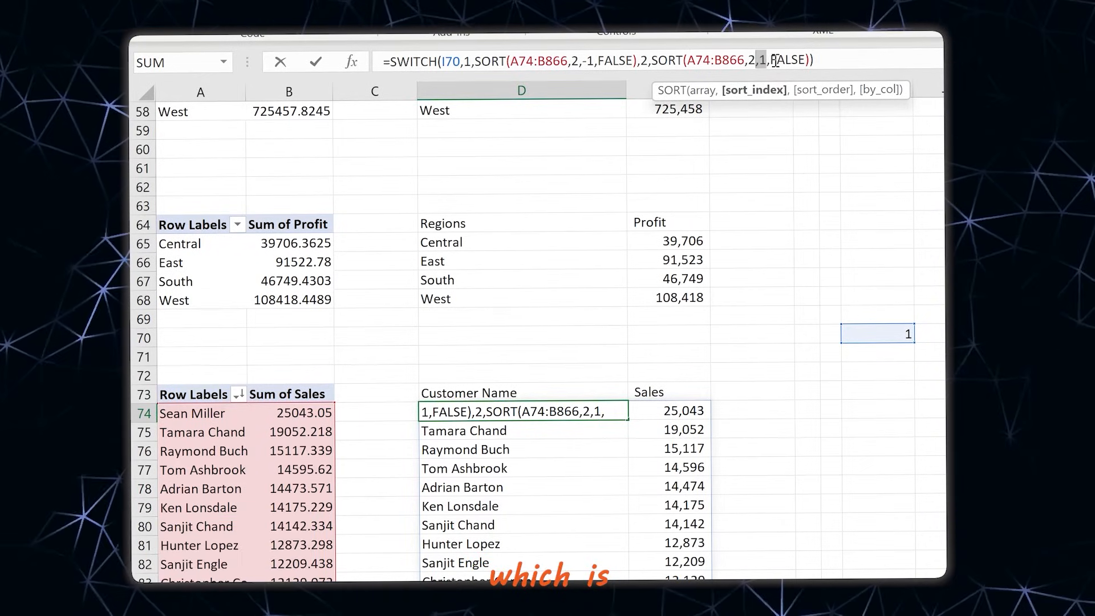
{"action": "left_click", "coordinate": [770, 60]}
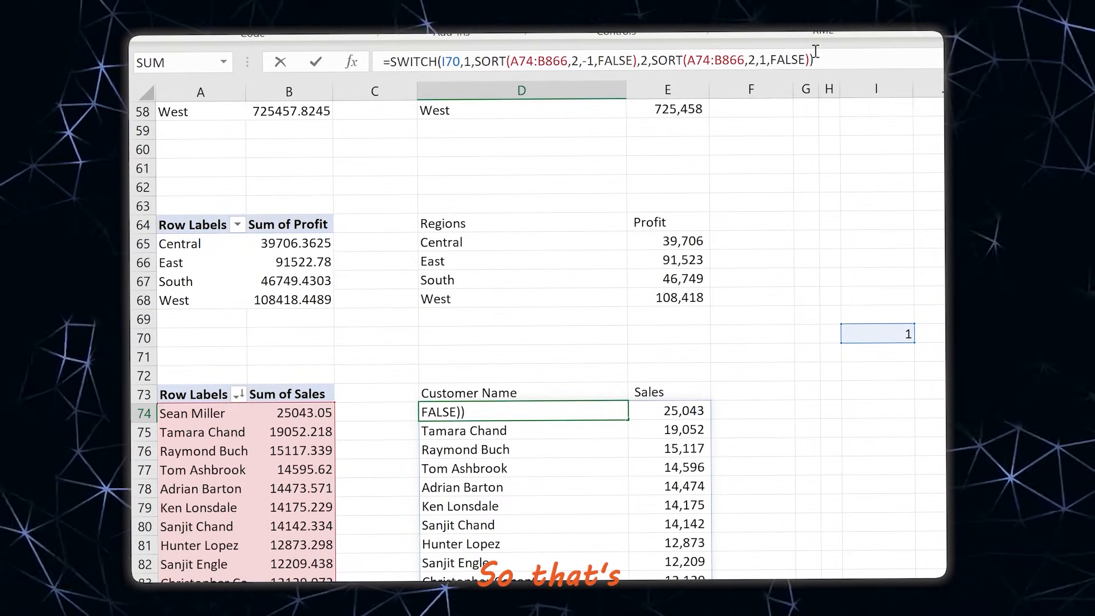
{"action": "key", "text": "Return"}
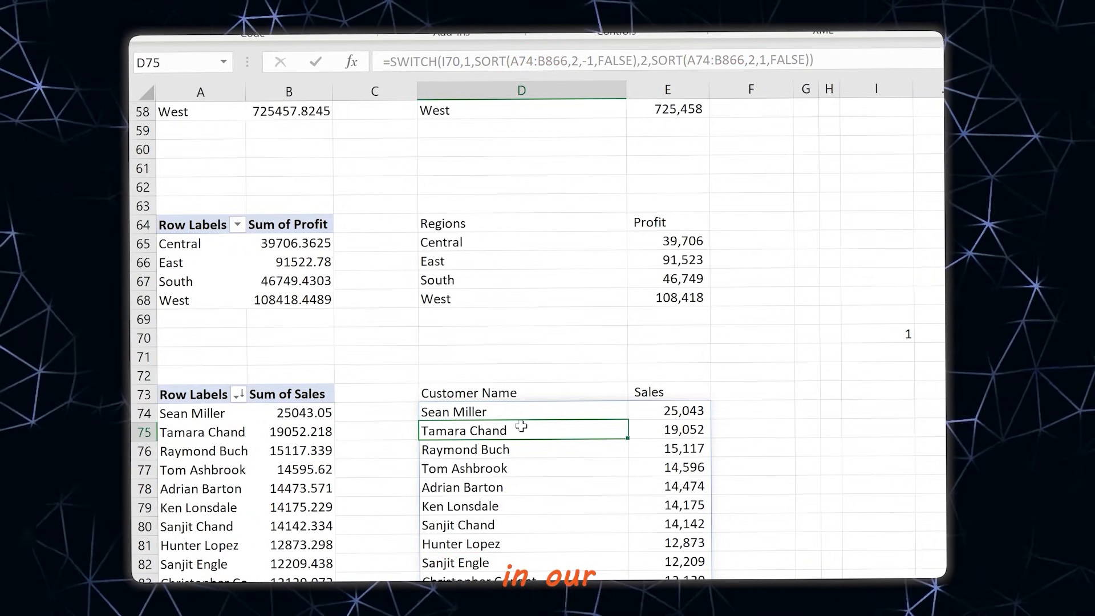
Set cell I70 to 2 to test the ascending sort of the customer list
{"action": "scroll", "coordinate": [510, 456], "scroll_direction": "down", "scroll_amount": 2}
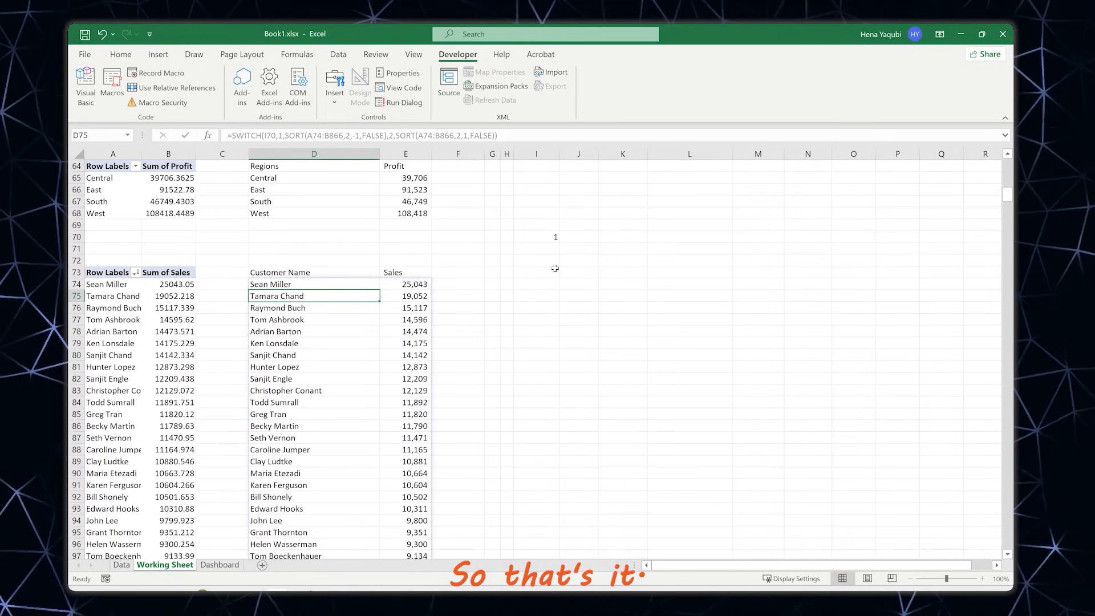
{"action": "double_click", "coordinate": [553, 237]}
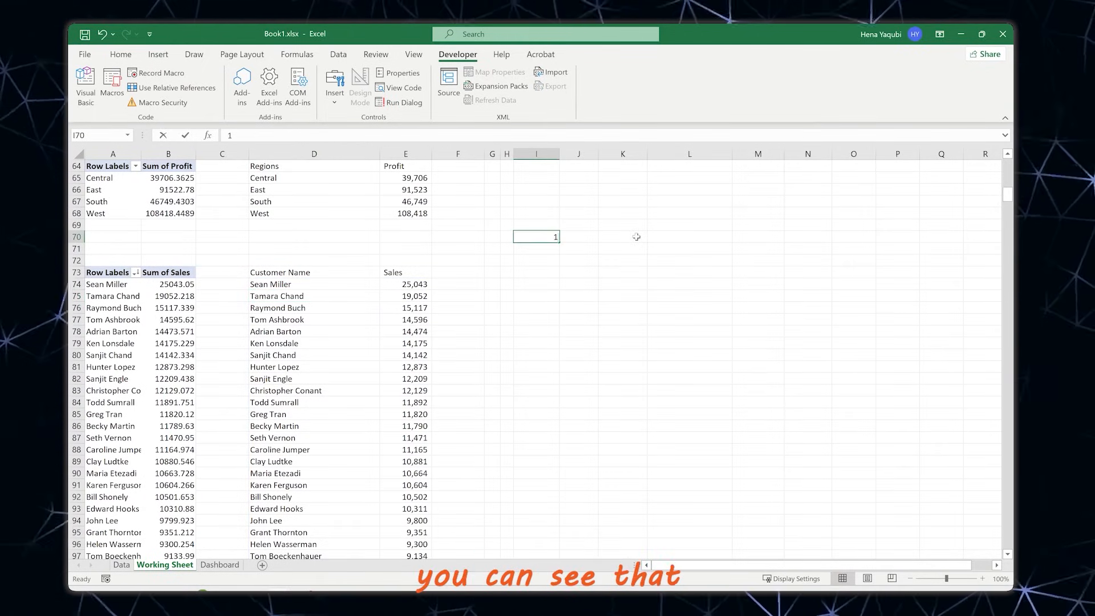
{"action": "key", "text": "BackSpace"}
{"action": "type", "text": "2"}
{"action": "key", "text": "Return"}
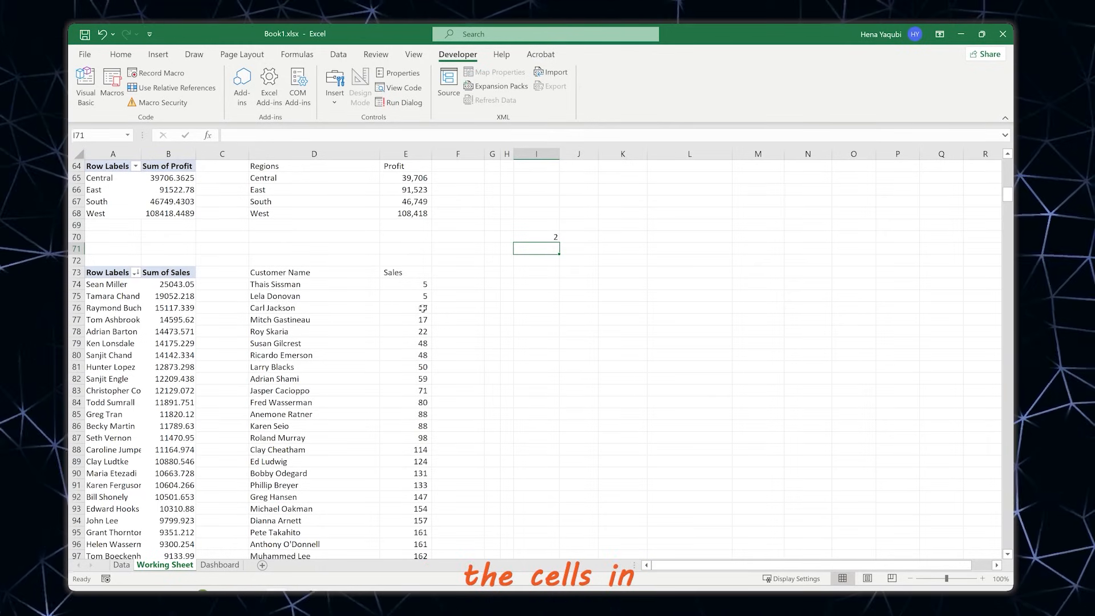
Test the dashboard's Top 10 option against the customer list on the Working Sheet, and return to select Bottom 10
{"action": "left_click", "coordinate": [220, 565]}
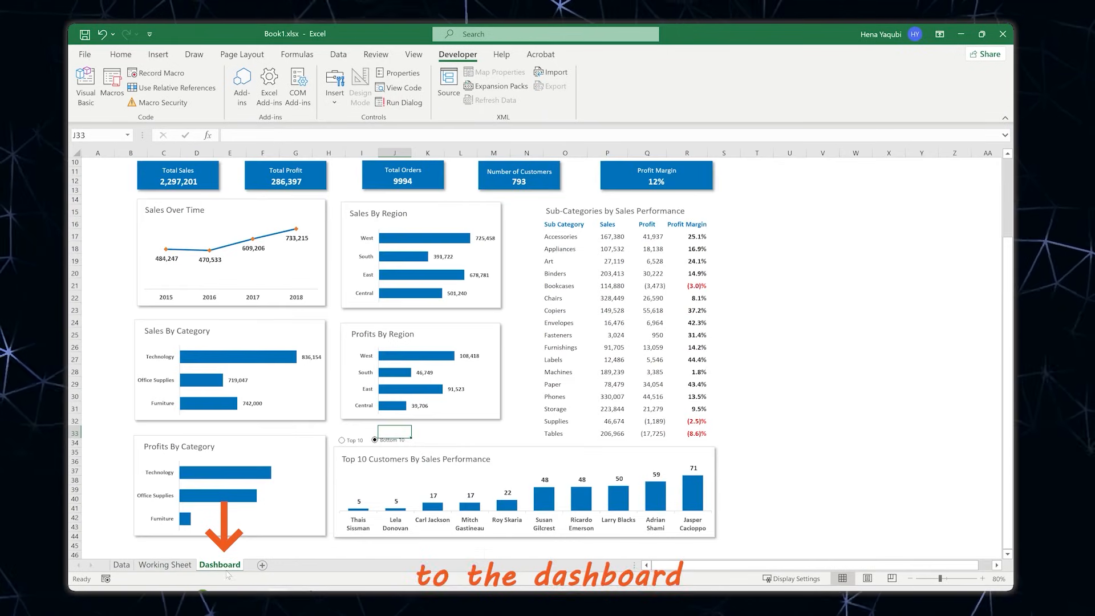
{"action": "left_click", "coordinate": [342, 440]}
{"action": "left_click", "coordinate": [181, 566]}
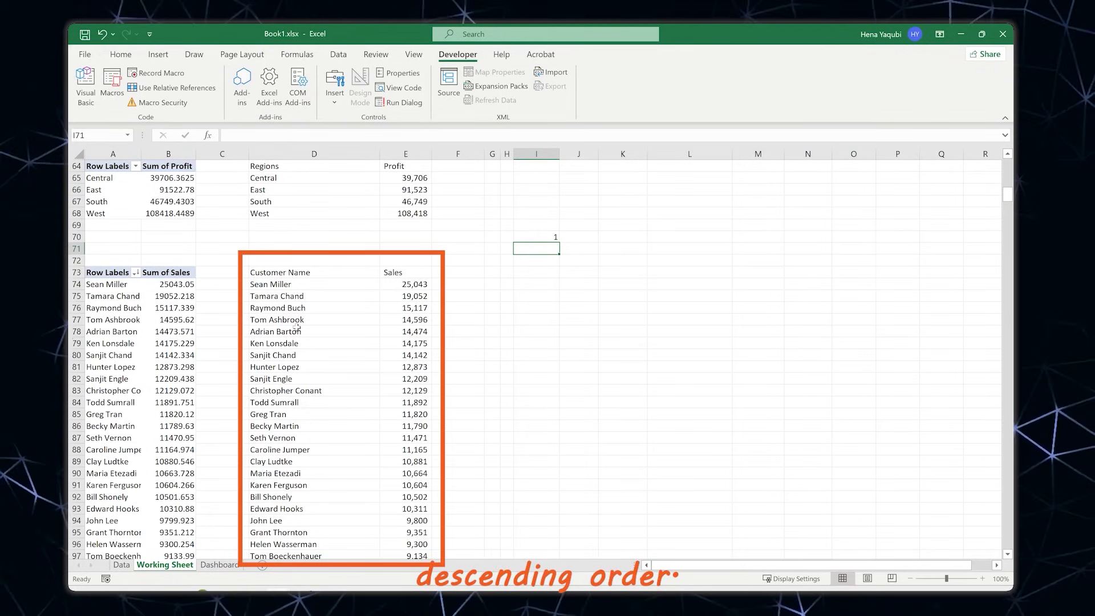
{"action": "left_click", "coordinate": [226, 569]}
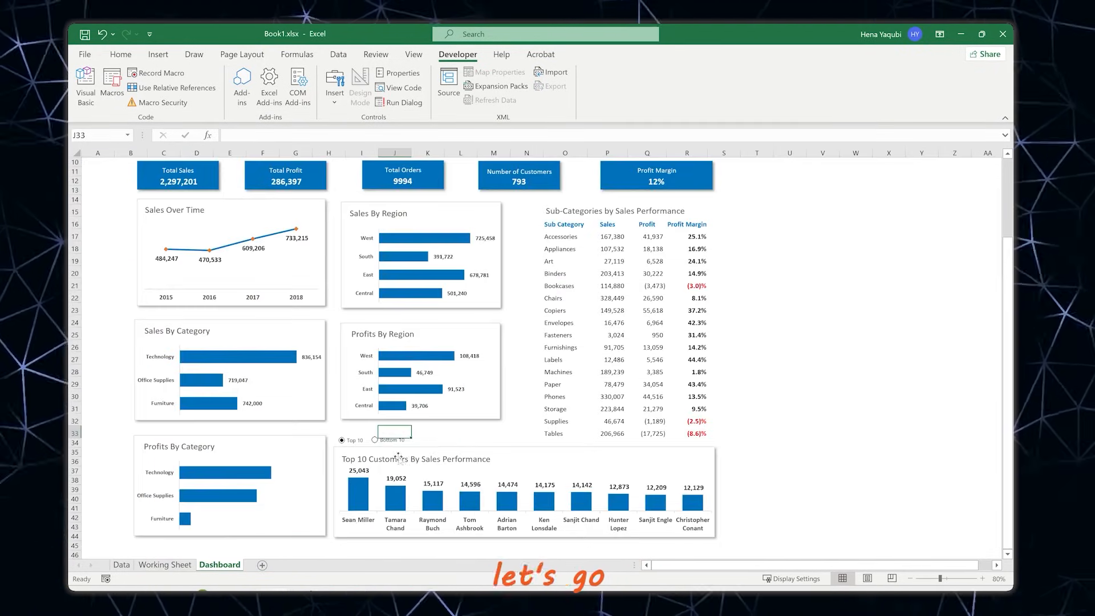
{"action": "left_click", "coordinate": [374, 440]}
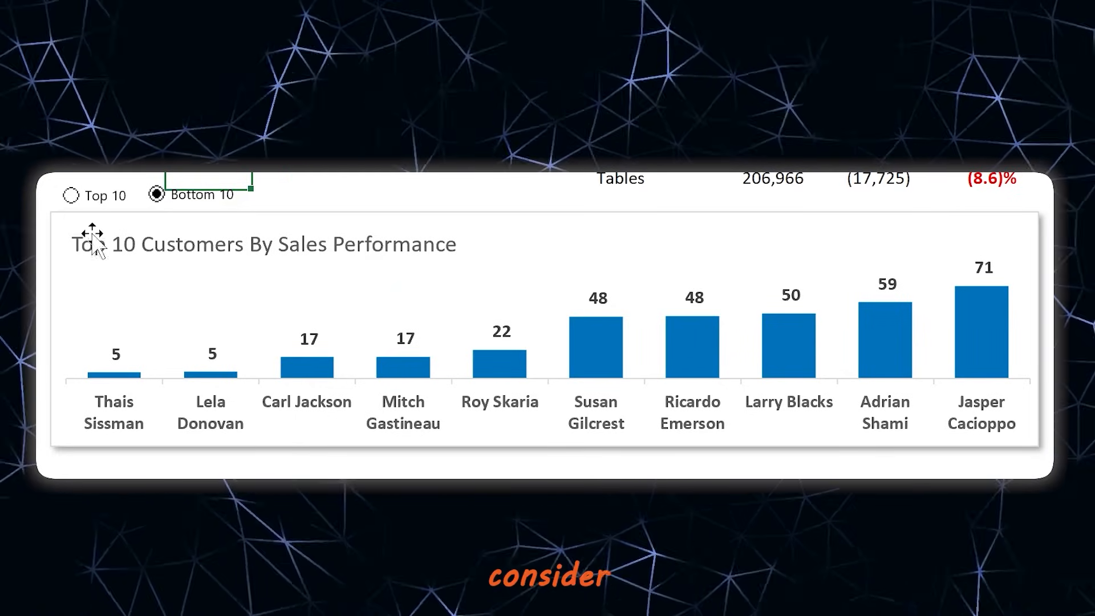
Enter =SWITCH(I70,1,"Top",2,"Bottom") in cell I71 of the Working Sheet
{"action": "left_click", "coordinate": [136, 249]}
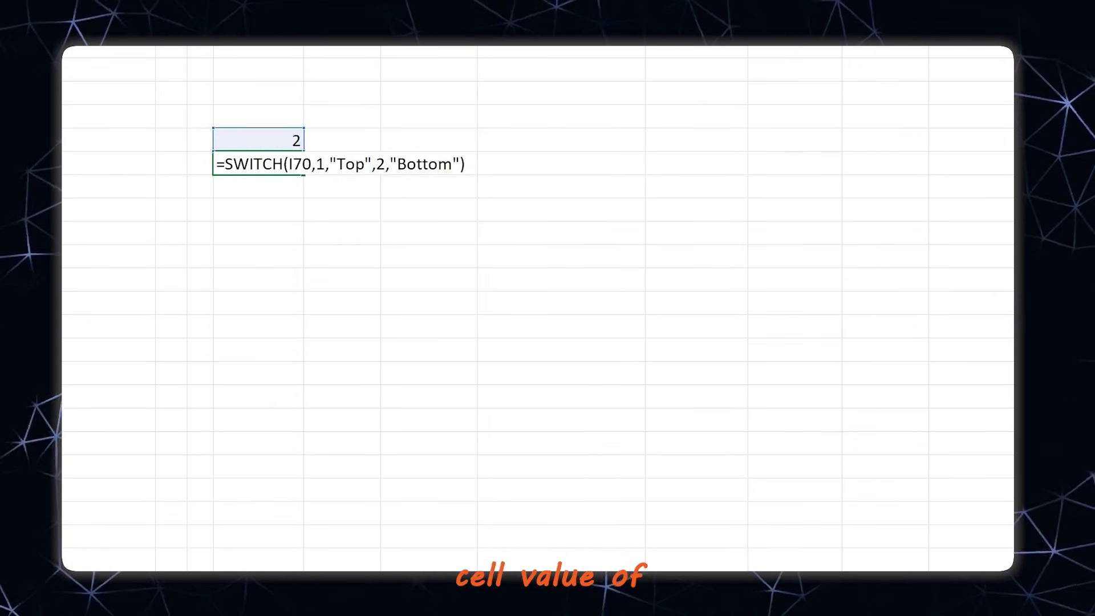
{"action": "key", "text": "Delete"}
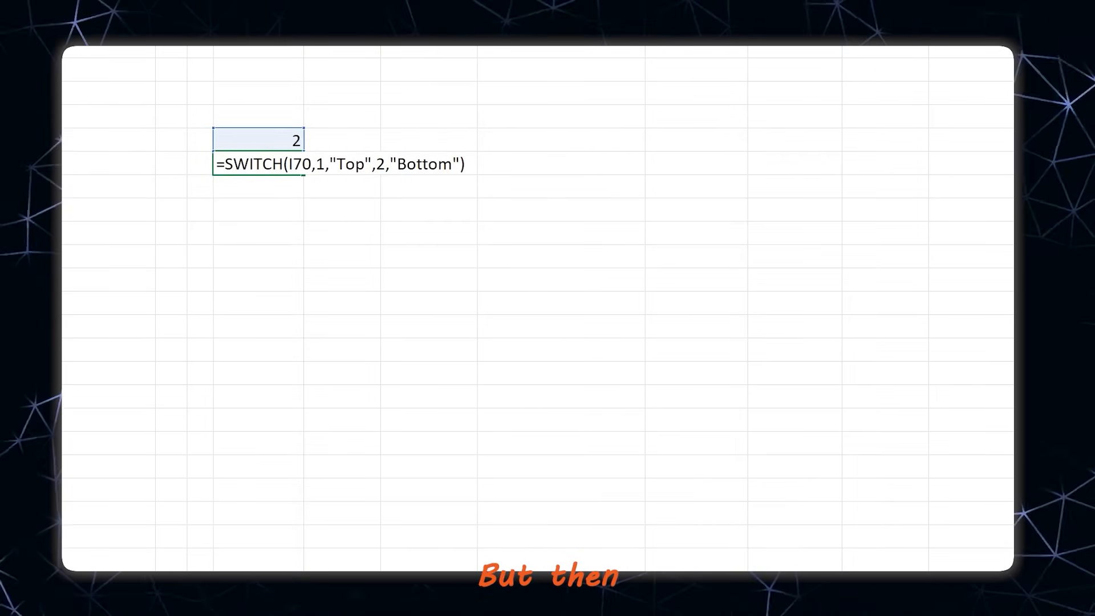
{"action": "key", "text": "Return"}
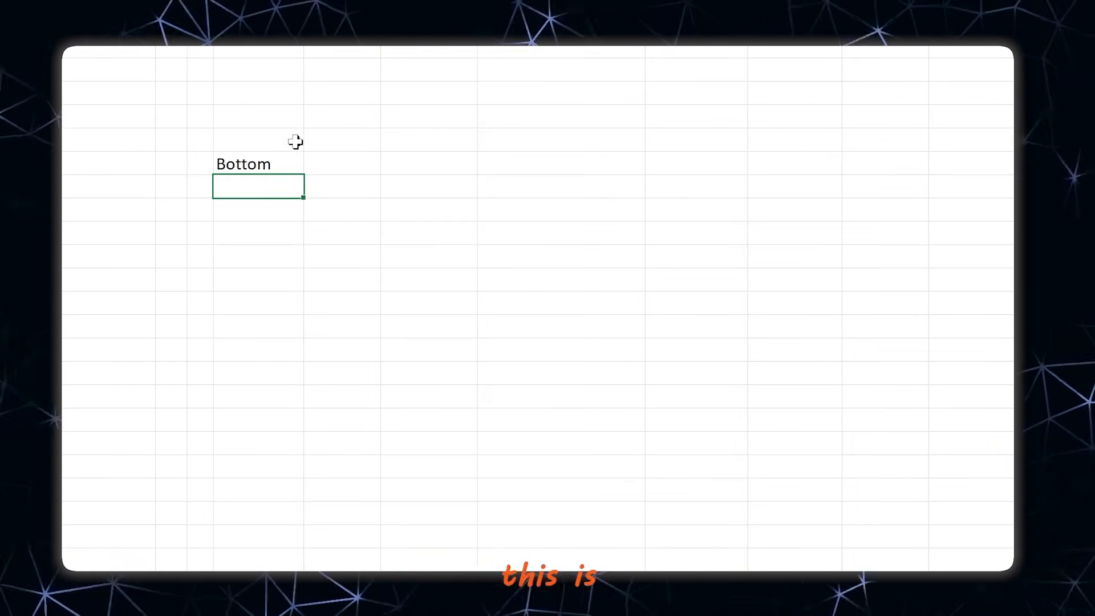
Set cell I70 to 1 to test the Top/Bottom label formula
{"action": "left_click", "coordinate": [295, 141]}
{"action": "type", "text": "1"}
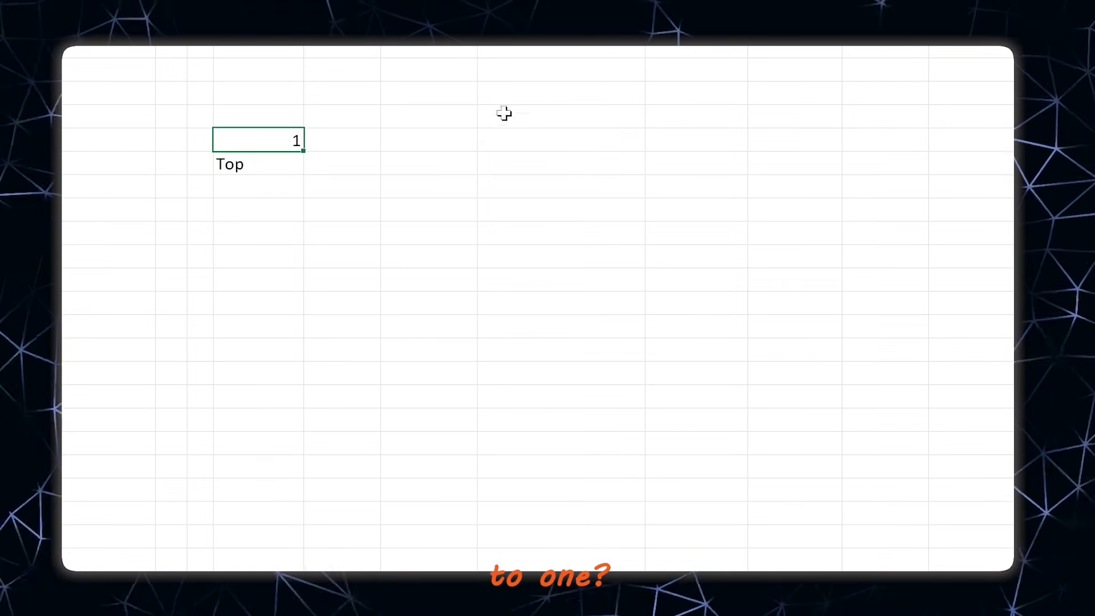
{"action": "key", "text": "Return"}
Enter =CONCATENATE(I71," 10 Customers By Sales Performance") in cell I72
{"action": "key", "text": "Return"}
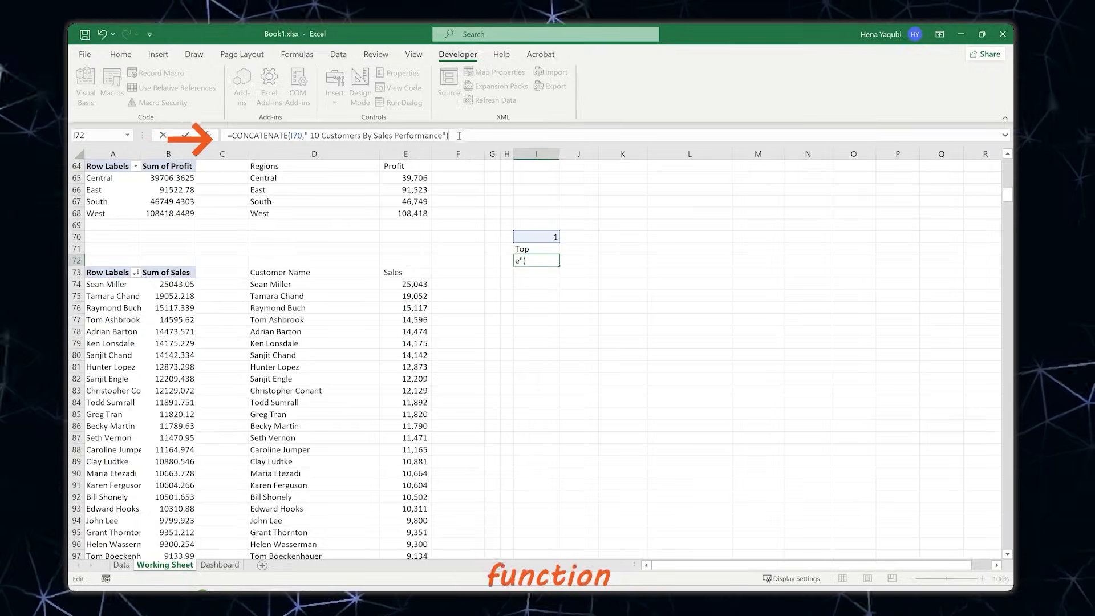
{"action": "left_click", "coordinate": [302, 136]}
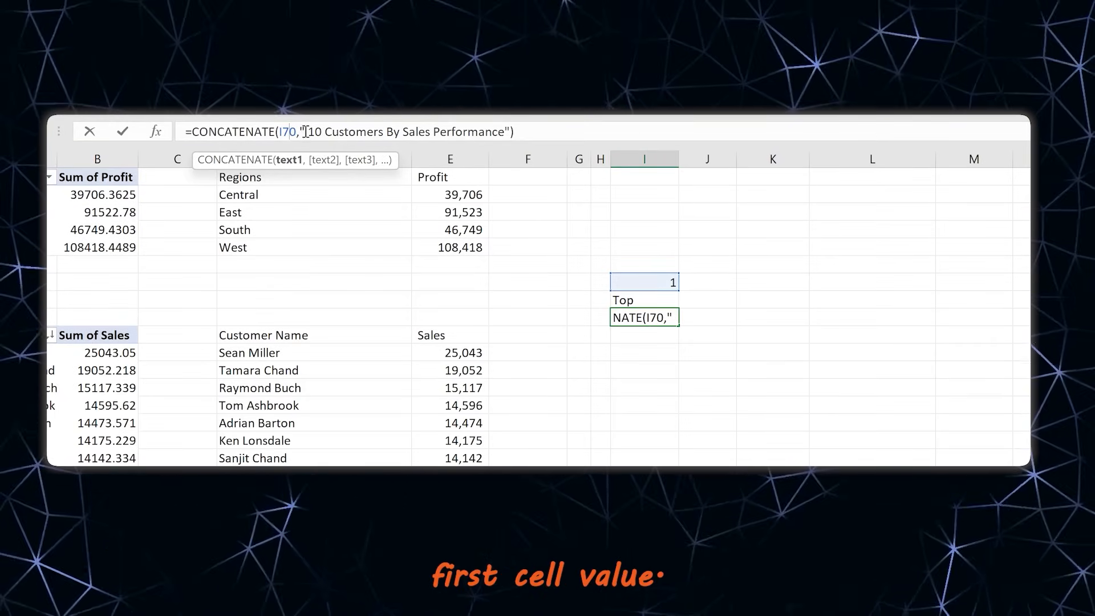
{"action": "left_click", "coordinate": [661, 301]}
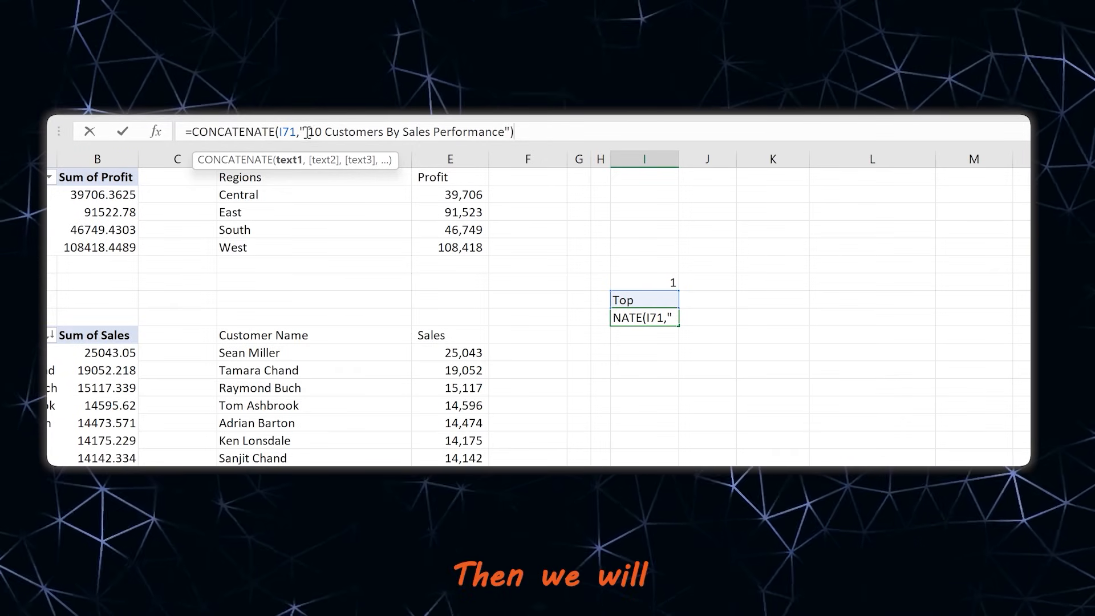
{"action": "left_click_drag", "start_coordinate": [308, 133], "coordinate": [509, 134]}
{"action": "left_click", "coordinate": [528, 125]}
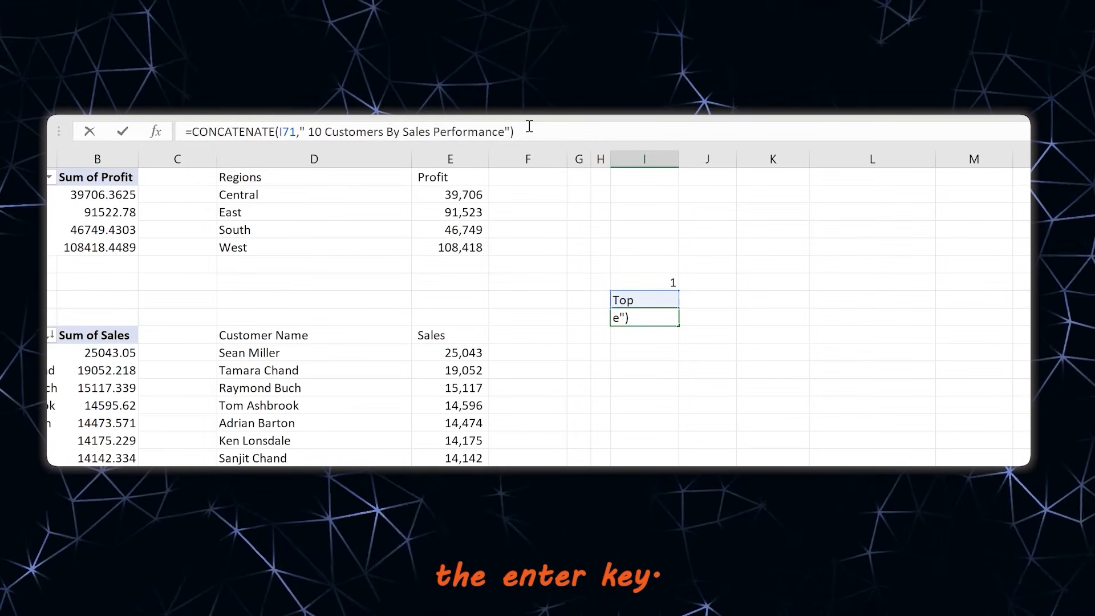
{"action": "key", "text": "Return"}
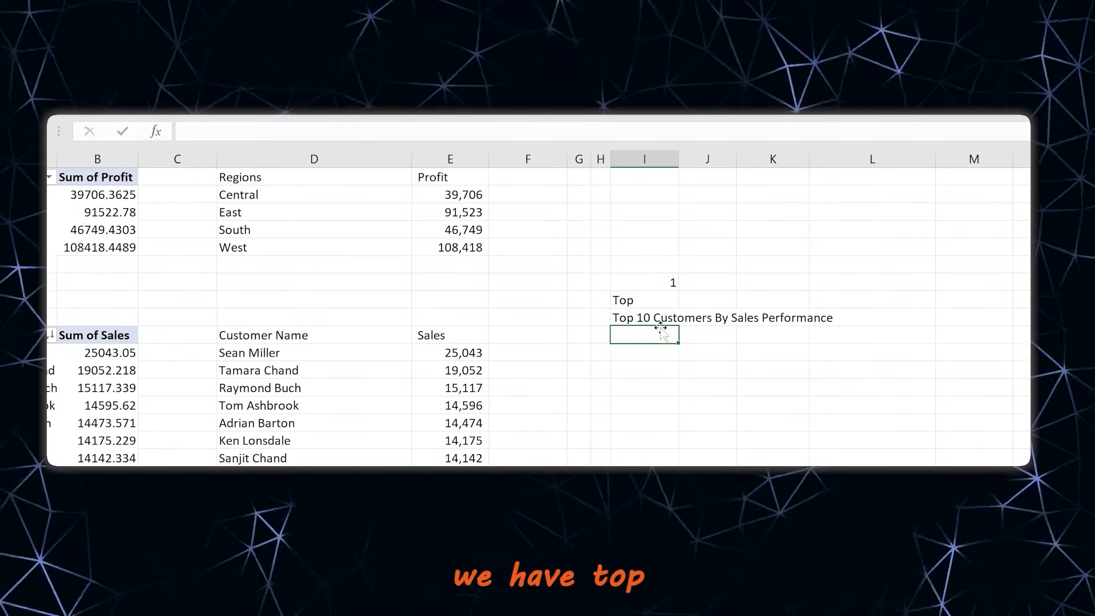
Set cell I70 to 2 to test the concatenated chart title text
{"action": "double_click", "coordinate": [649, 281]}
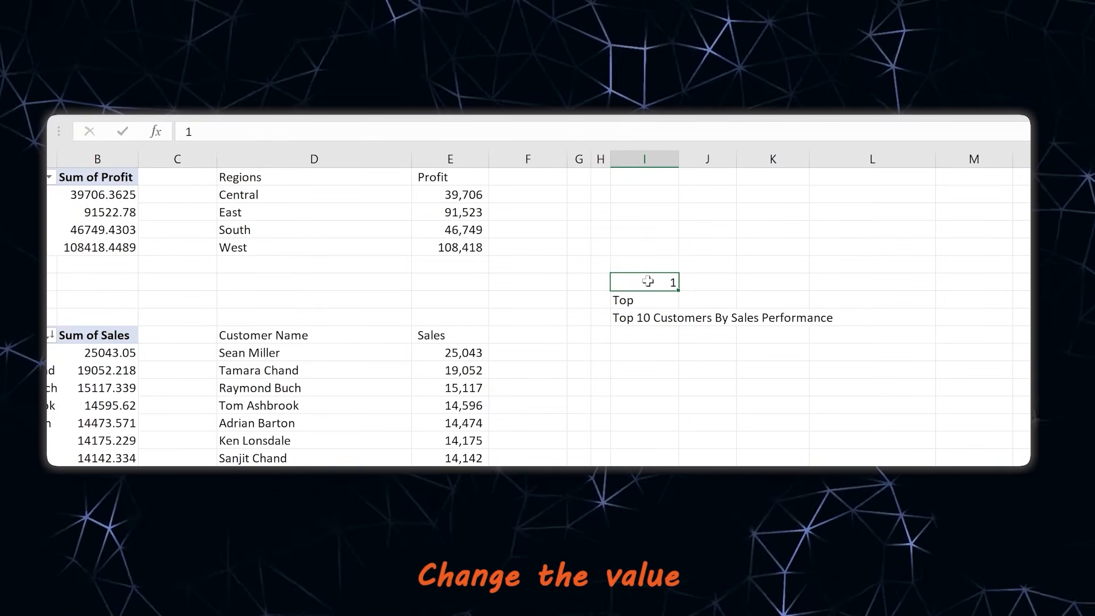
{"action": "key", "text": "BackSpace"}
{"action": "type", "text": "2"}
{"action": "key", "text": "Return"}
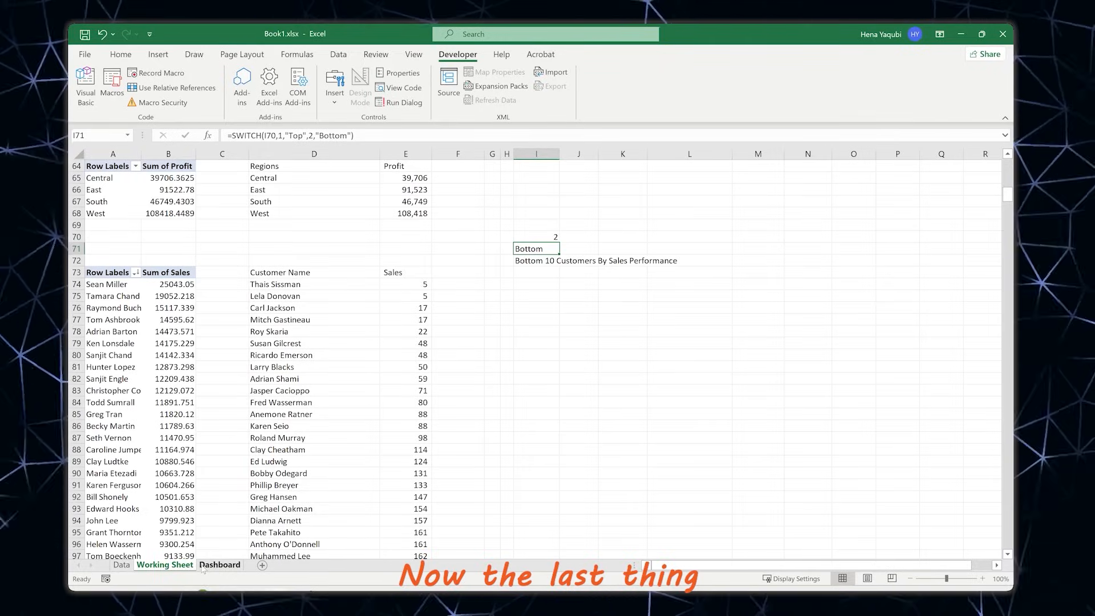
Clear the customers chart's title text on the Dashboard and link the title to cell I72 of the Working Sheet
{"action": "left_click", "coordinate": [203, 565]}
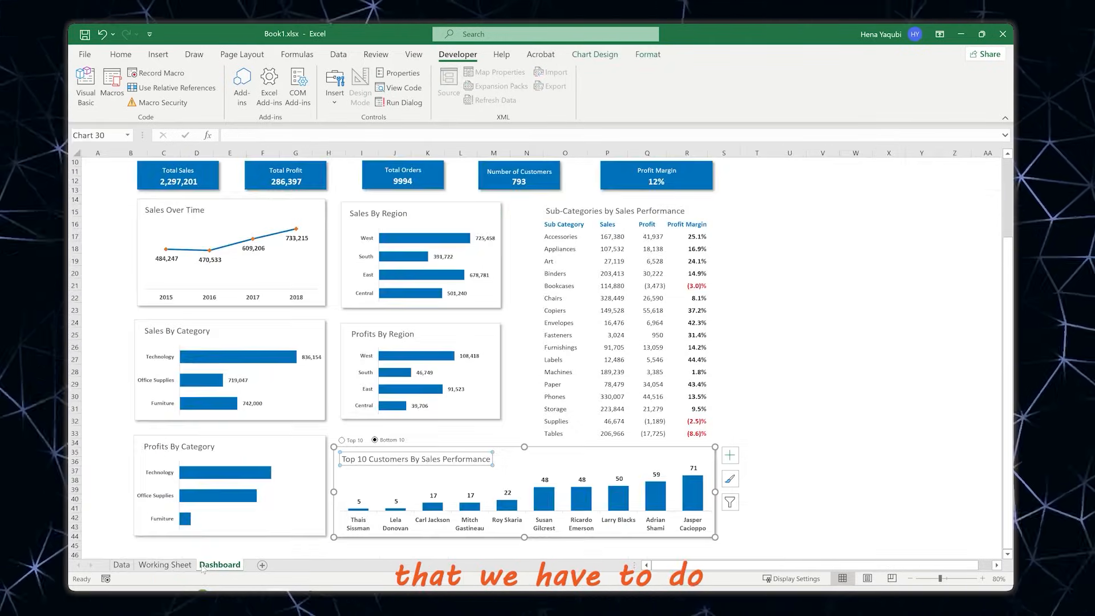
{"action": "triple_click", "coordinate": [404, 460]}
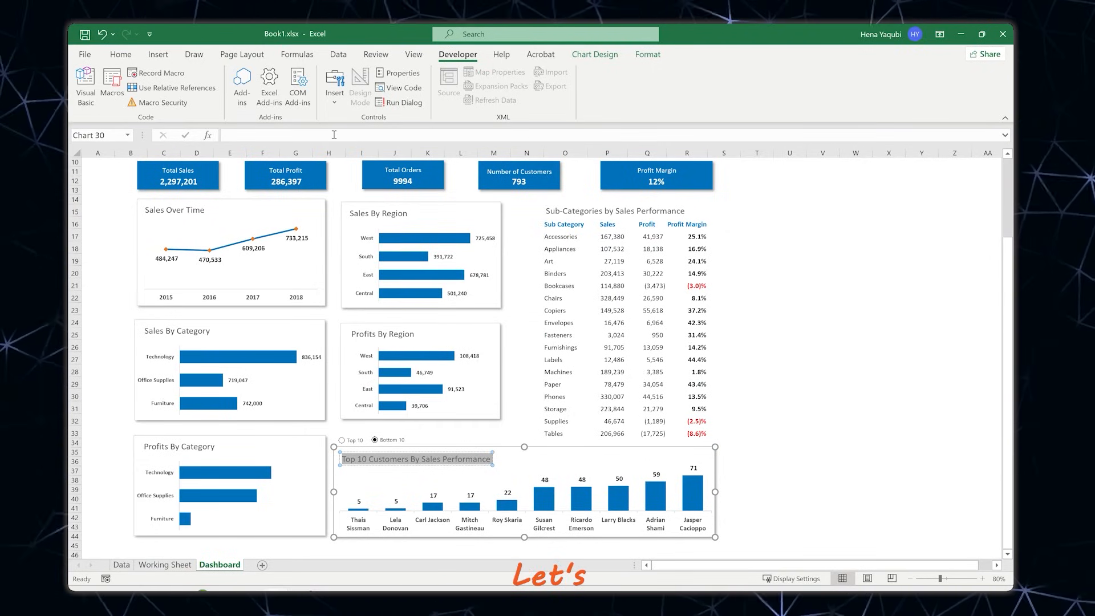
{"action": "key", "text": "Delete"}
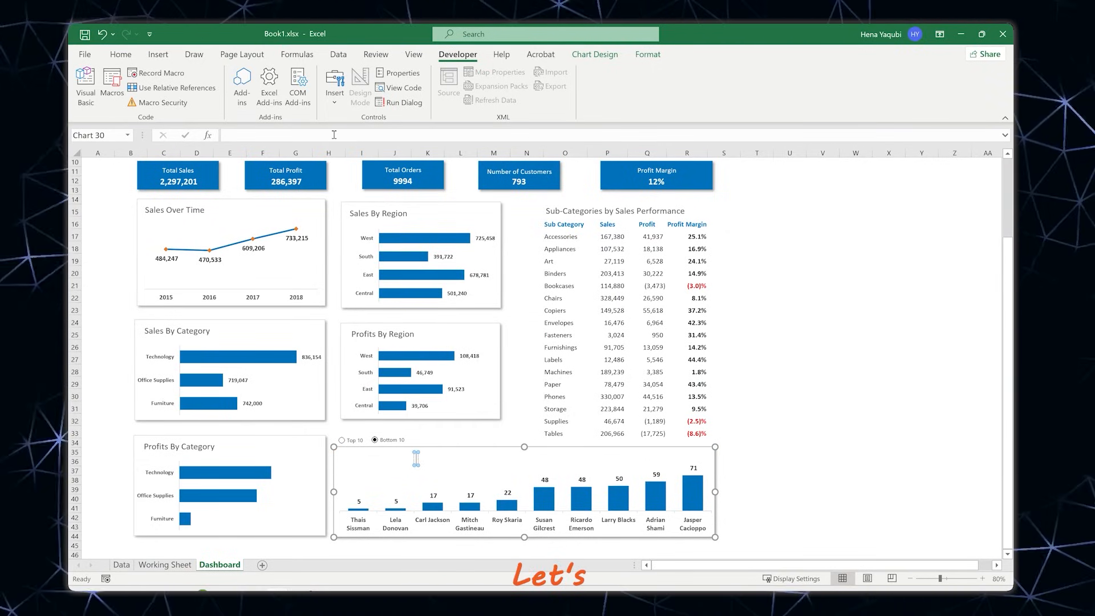
{"action": "left_click", "coordinate": [275, 135]}
{"action": "type", "text": "="}
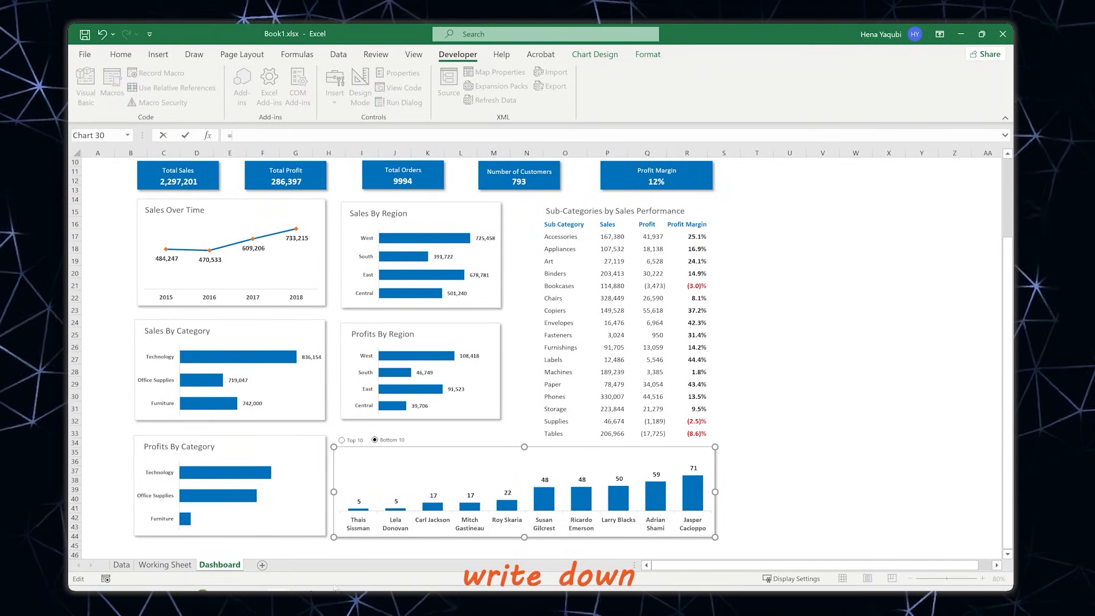
{"action": "left_click", "coordinate": [184, 566]}
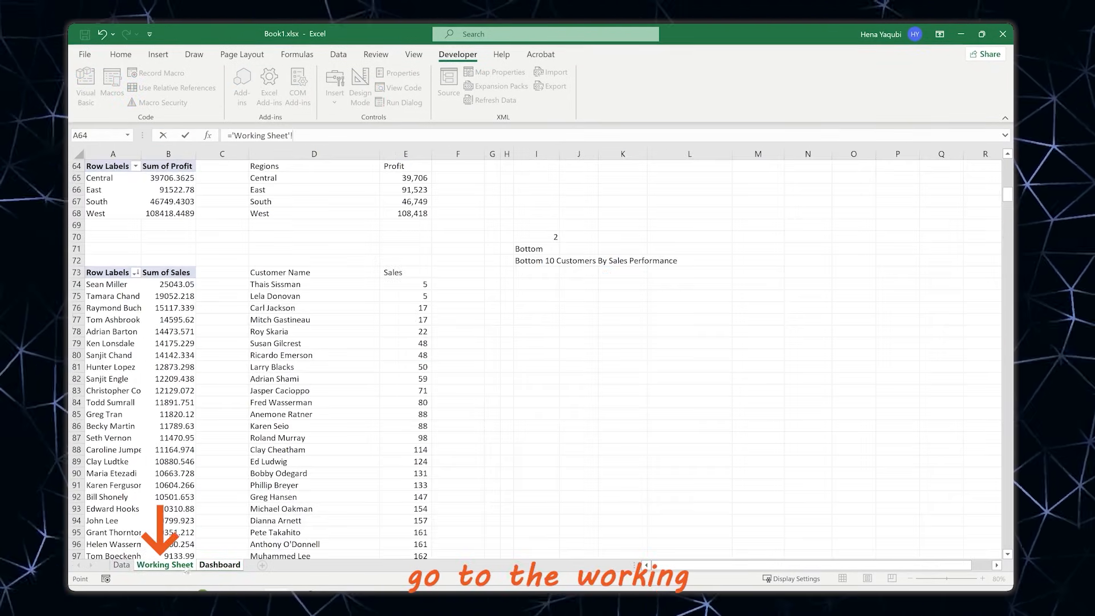
{"action": "left_click", "coordinate": [533, 261]}
{"action": "key", "text": "Return"}
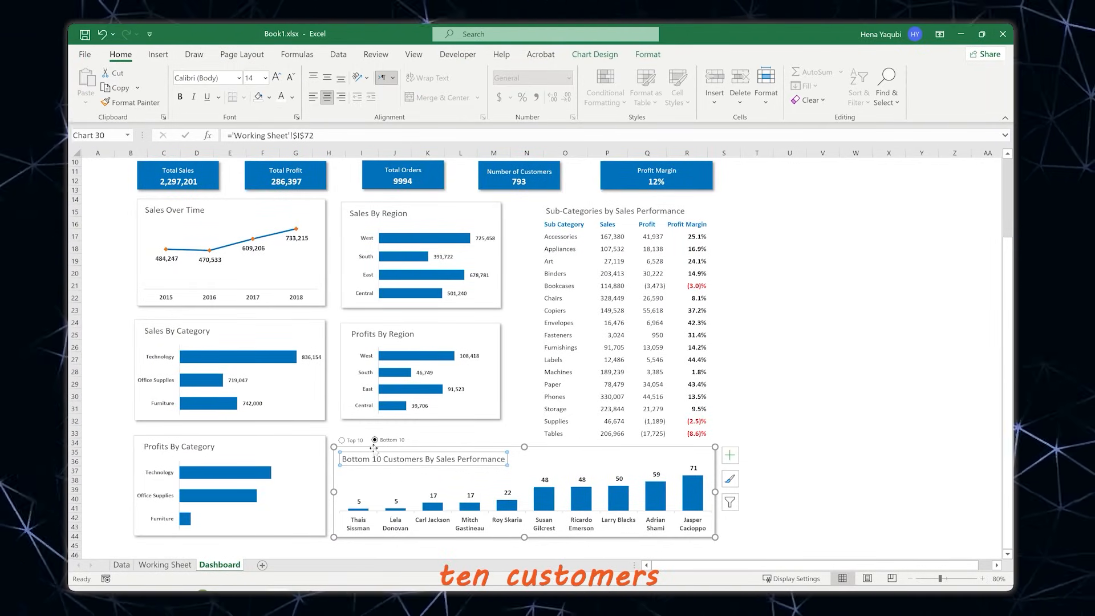
Select the Top 10 option for the customers chart and show the whole dashboard at 60% zoom
{"action": "left_click", "coordinate": [342, 444]}
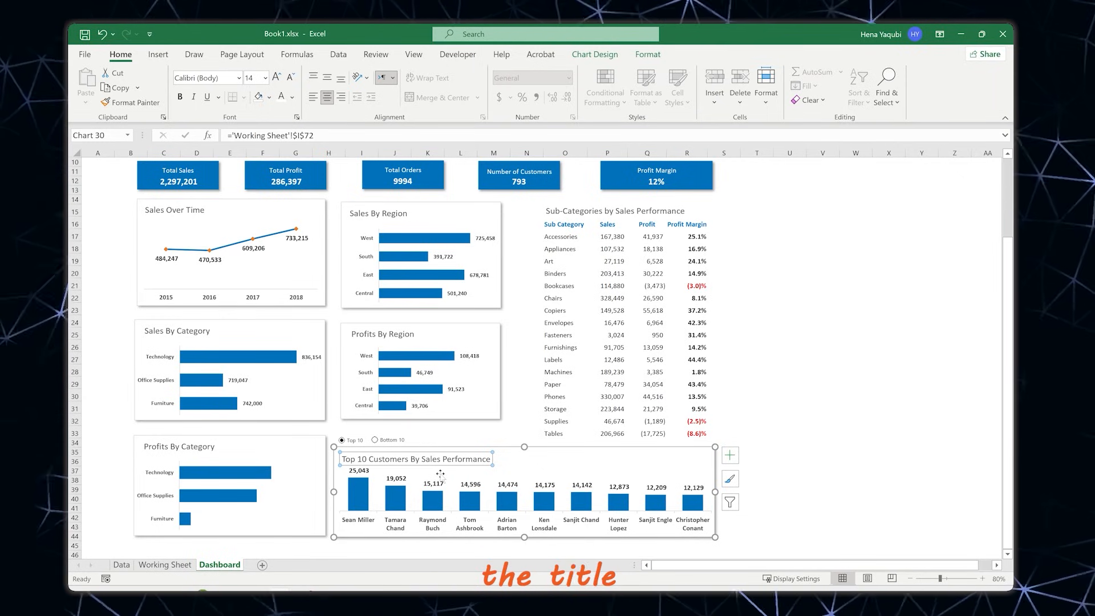
{"action": "left_click", "coordinate": [788, 425]}
{"action": "scroll", "coordinate": [790, 427], "scroll_direction": "up", "scroll_amount": 3}
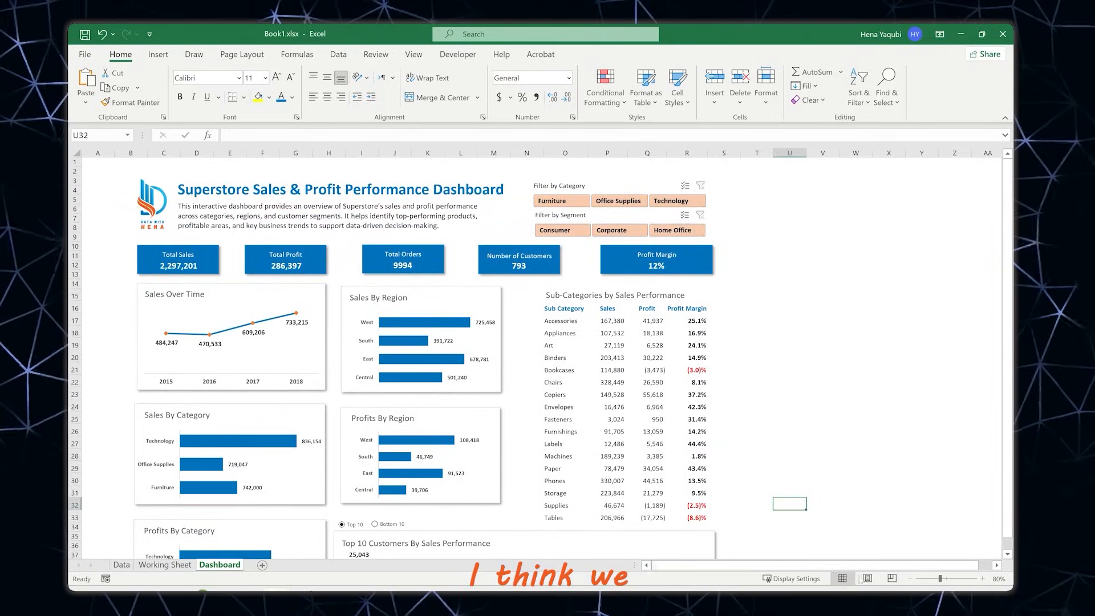
{"action": "left_click", "coordinate": [911, 579]}
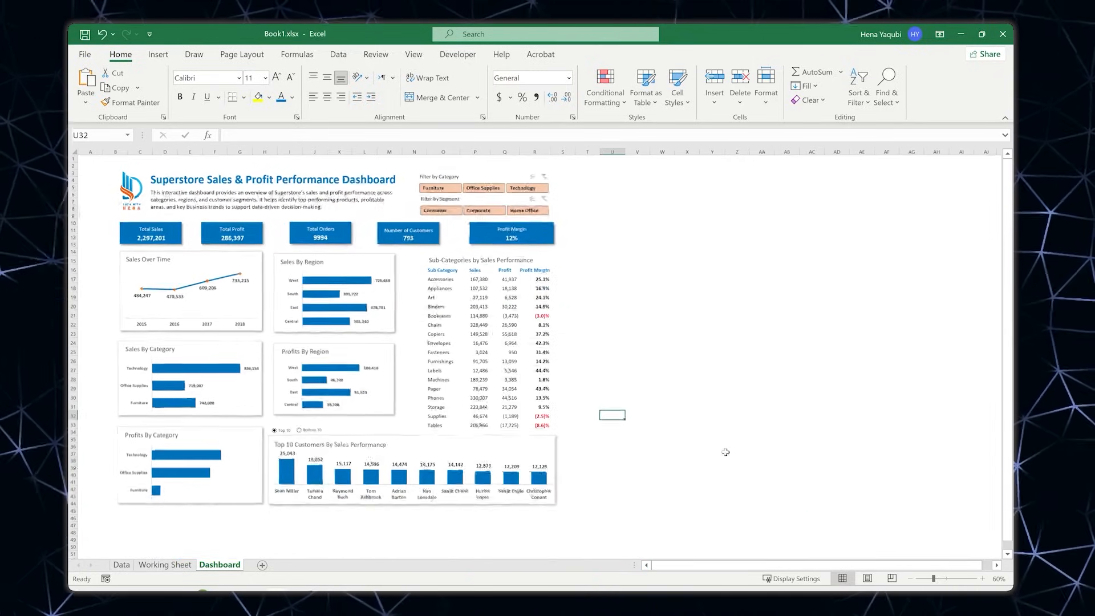